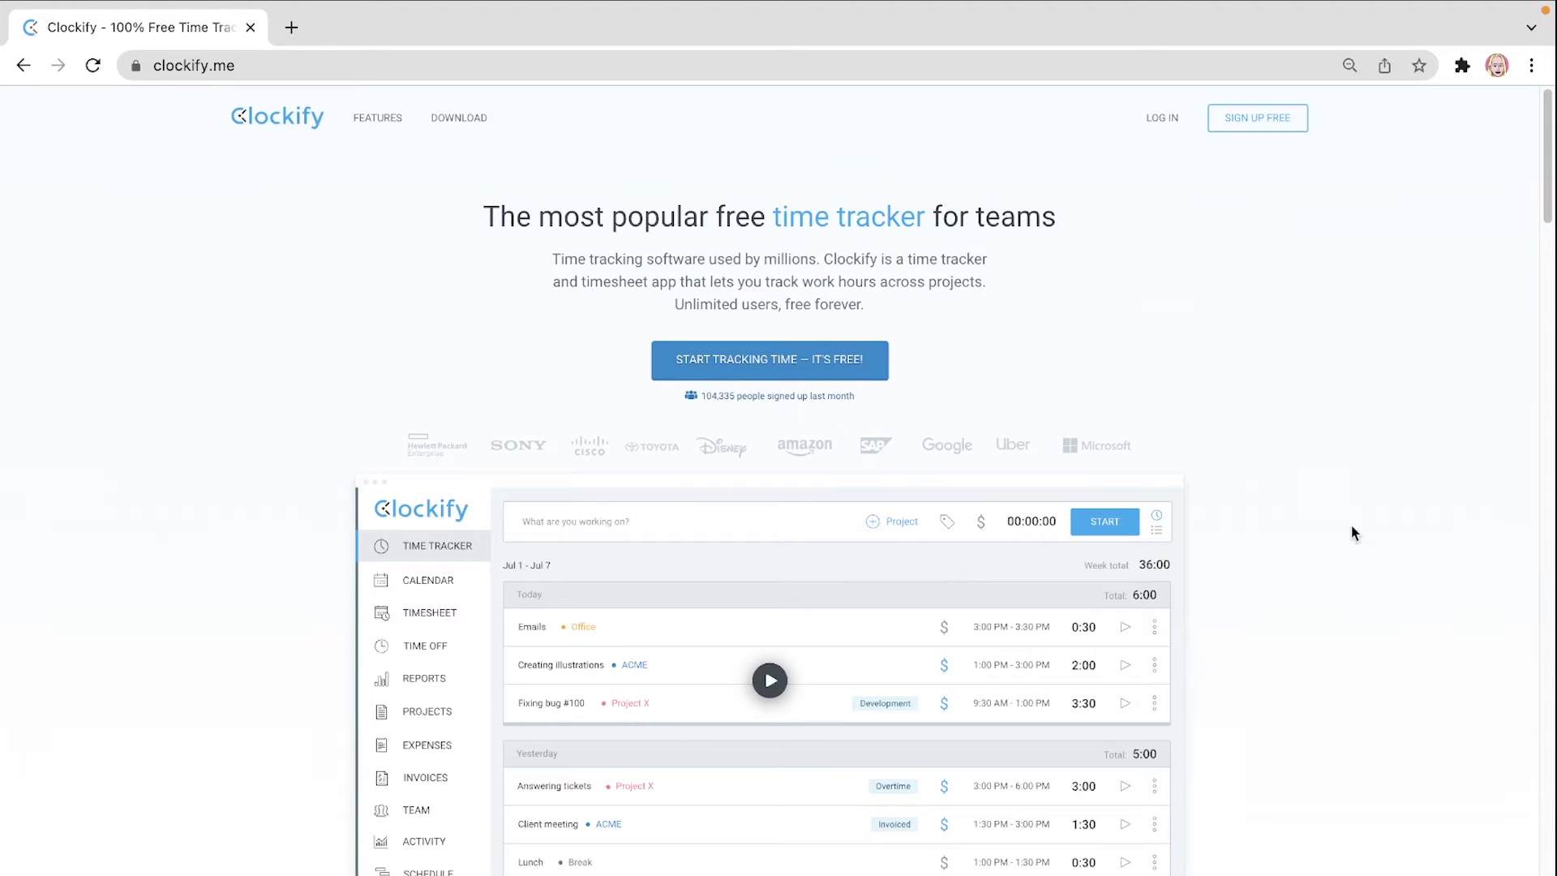
# - Go to the login page and sign in with the pre-filled account credentials
pyautogui.click(1161, 120)
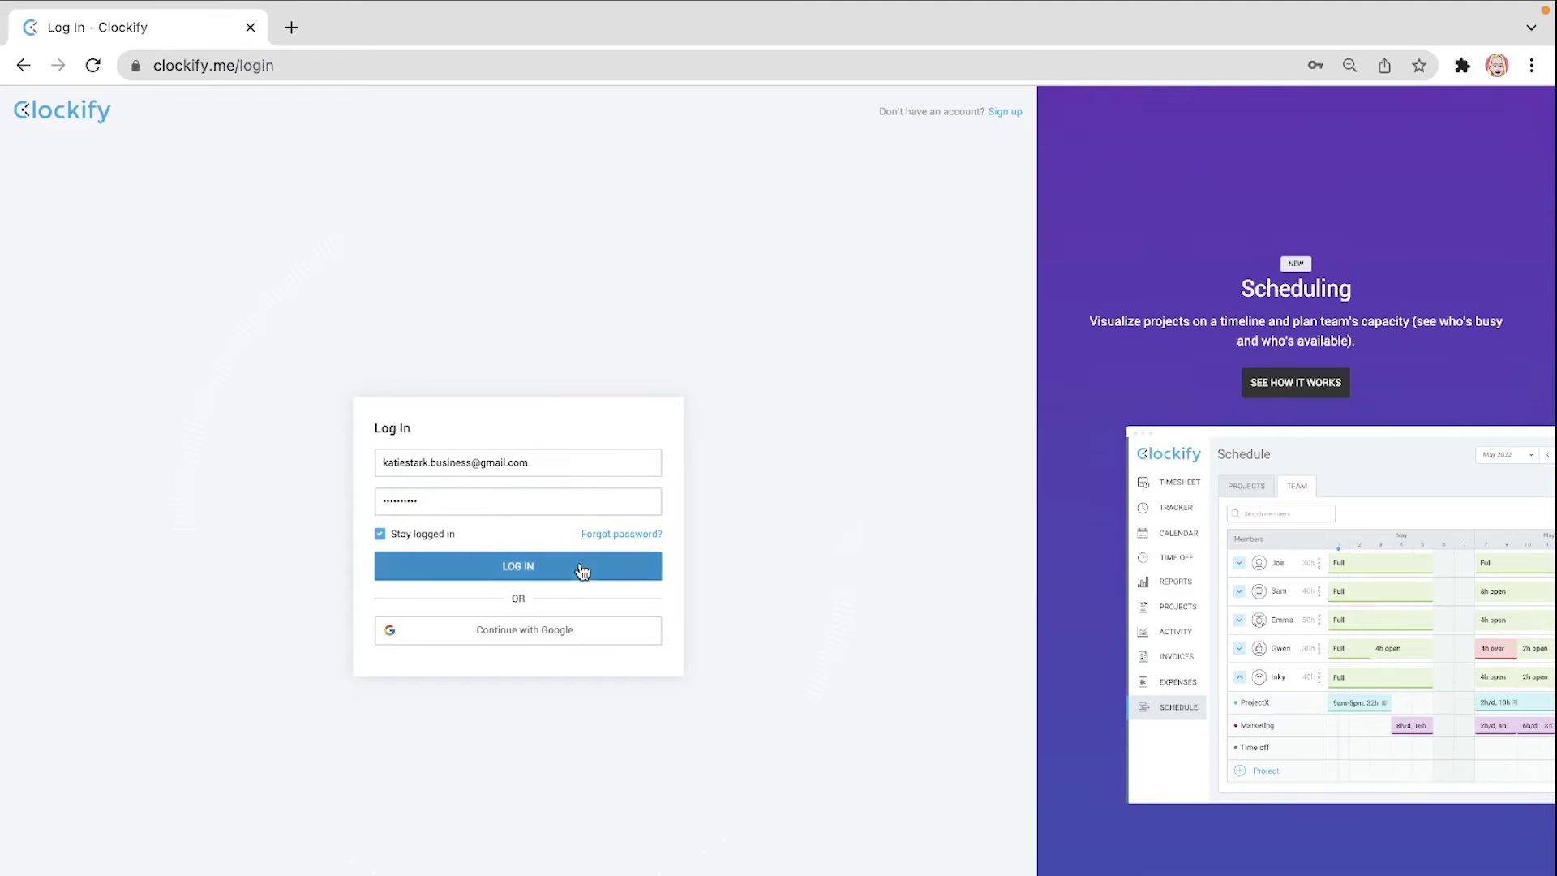
pyautogui.click(582, 565)
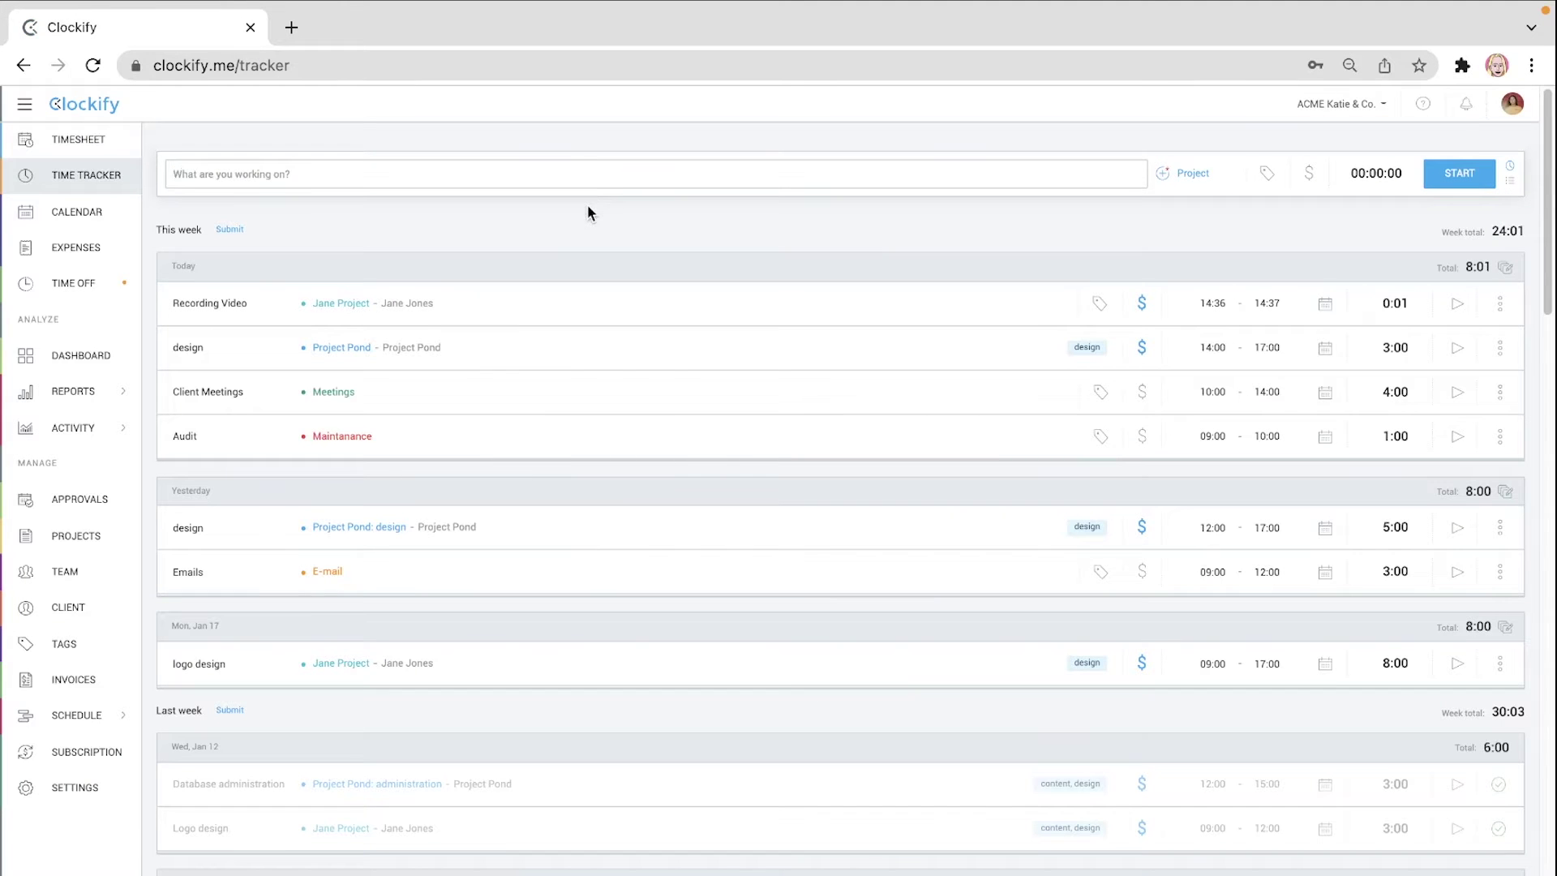
# - Time a Recording Video entry, reviewing its project and tag options and marking it non-billable
pyautogui.write('Recording Video')
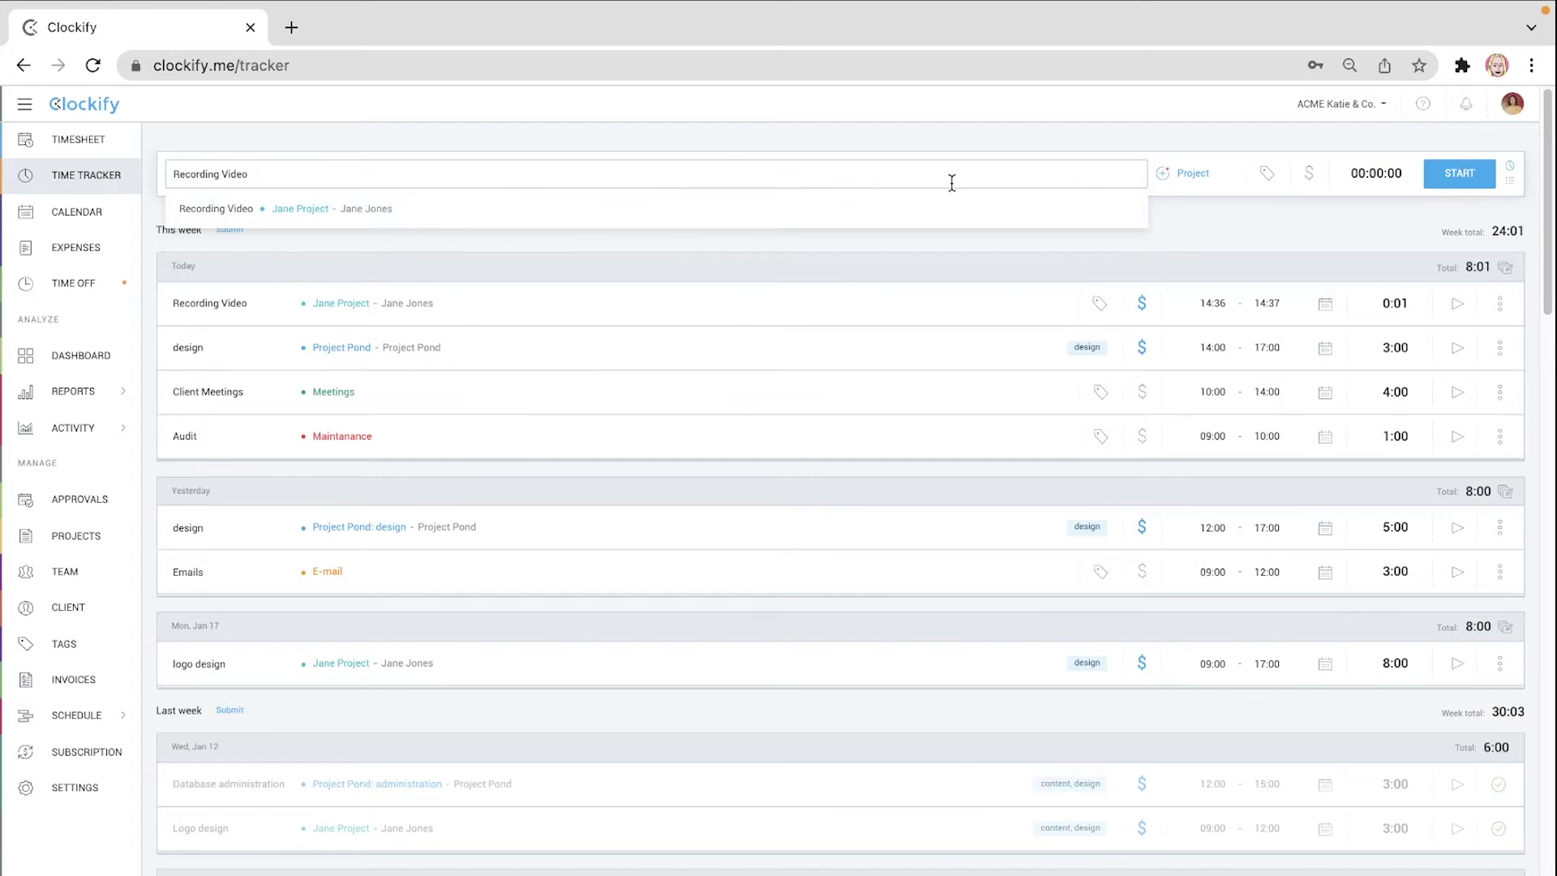
pyautogui.click(1459, 175)
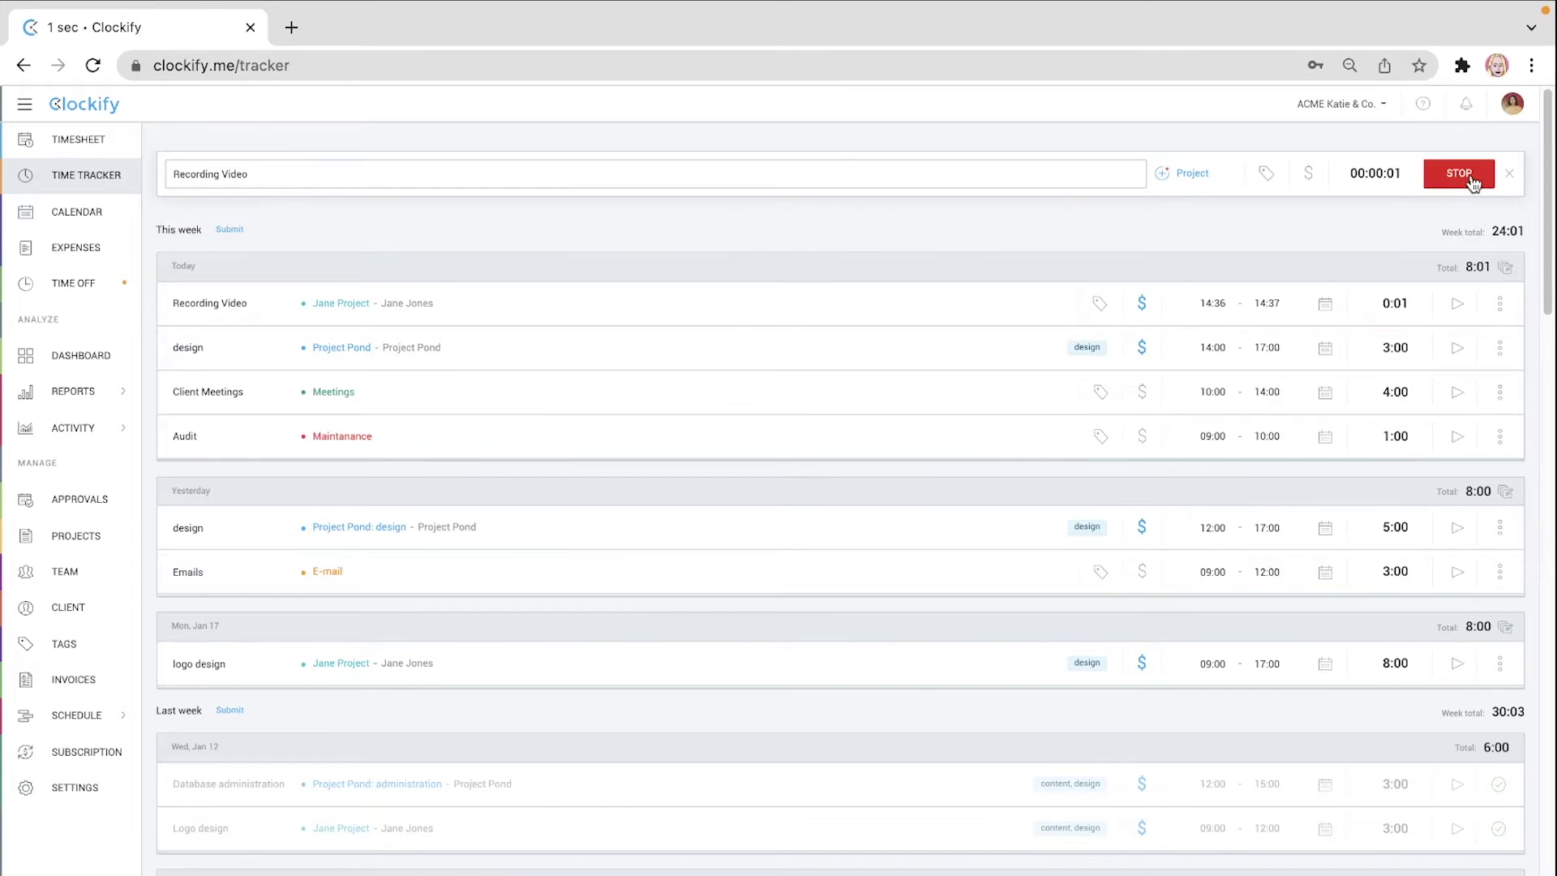
pyautogui.click(1467, 180)
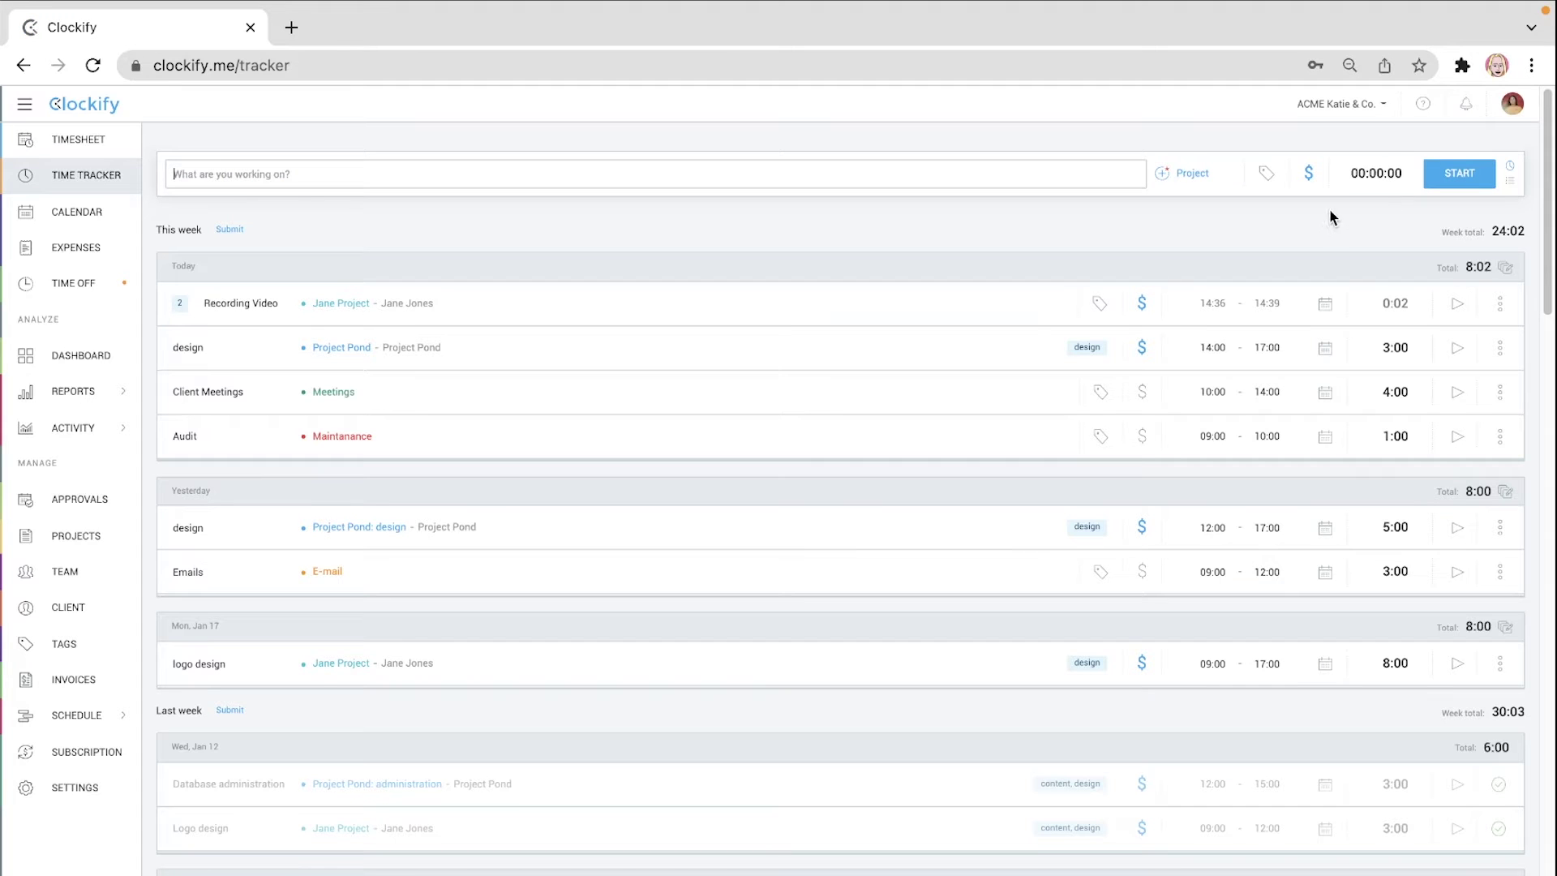
pyautogui.click(1198, 179)
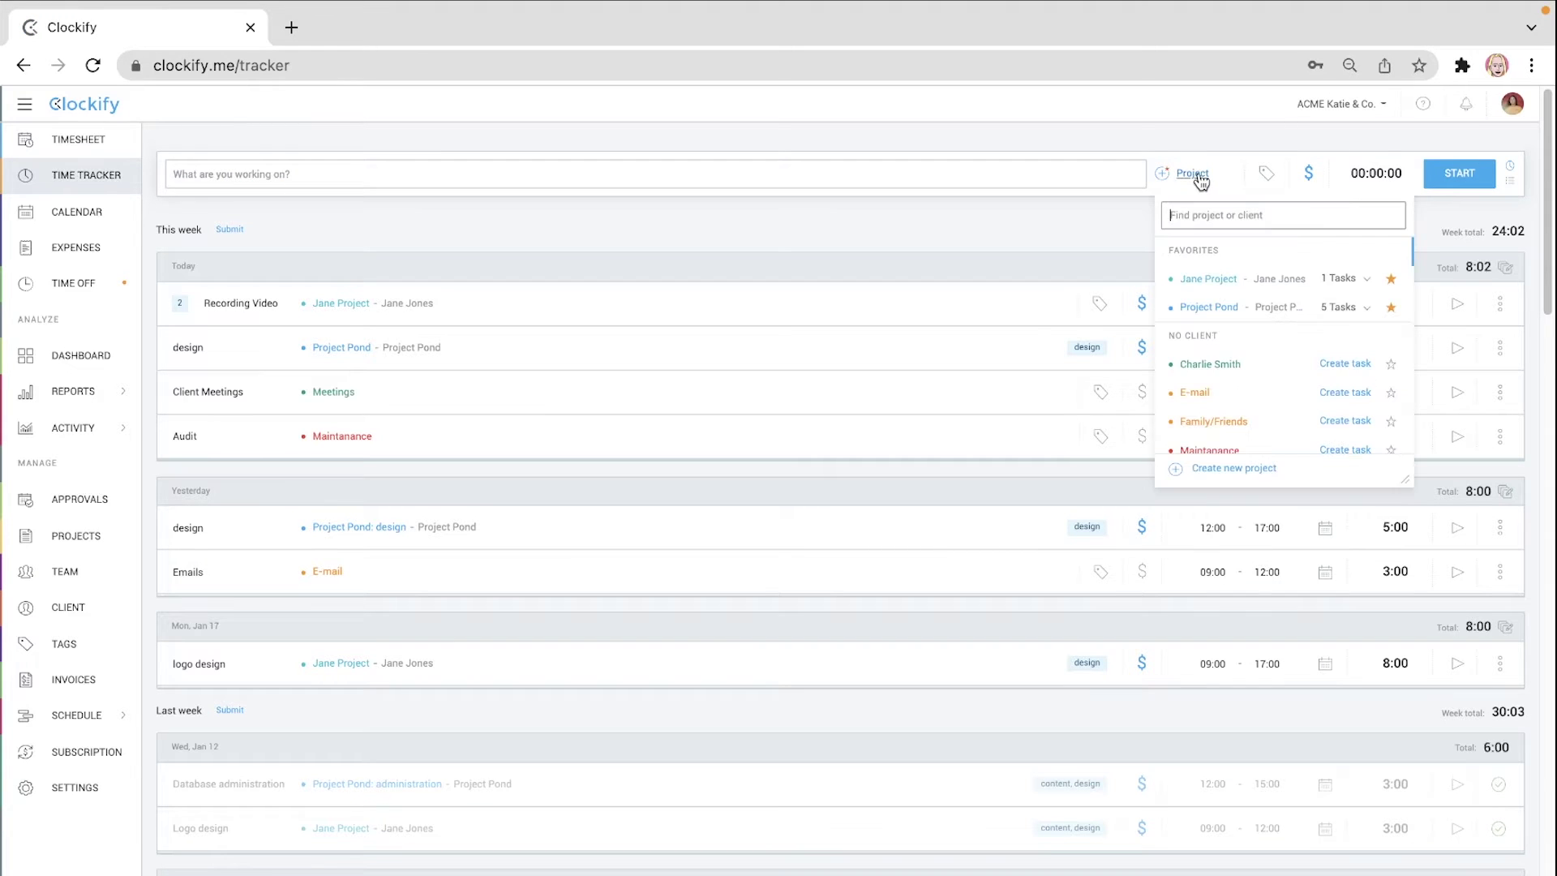
pyautogui.click(1270, 173)
pyautogui.click(1308, 176)
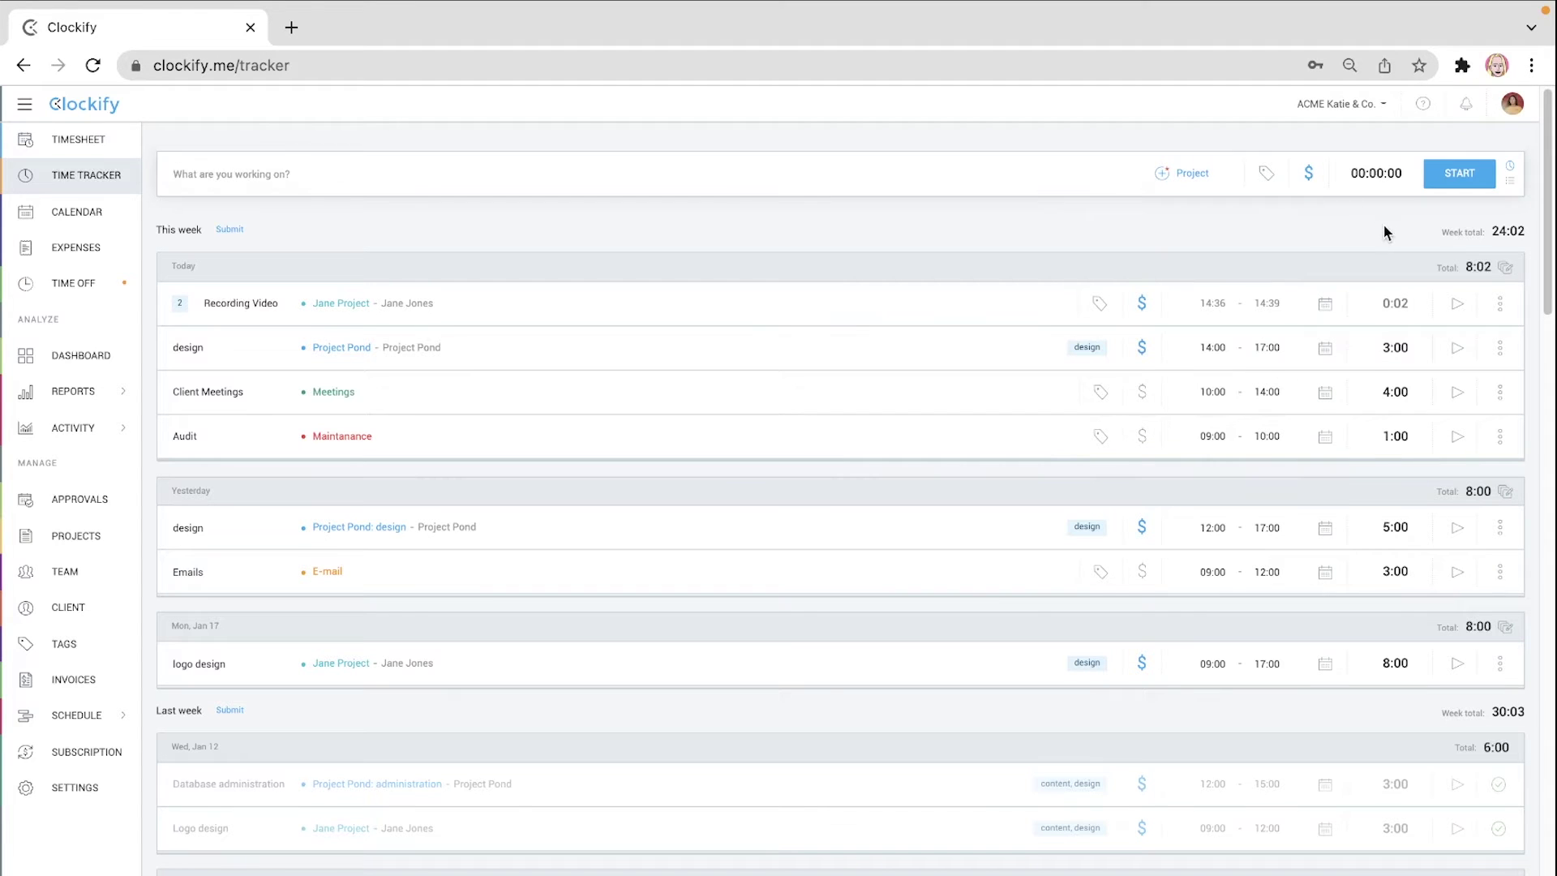
# - Change the design entry's start time to 13:00, then rerun and stop the Recording Video timer
pyautogui.click(1224, 347)
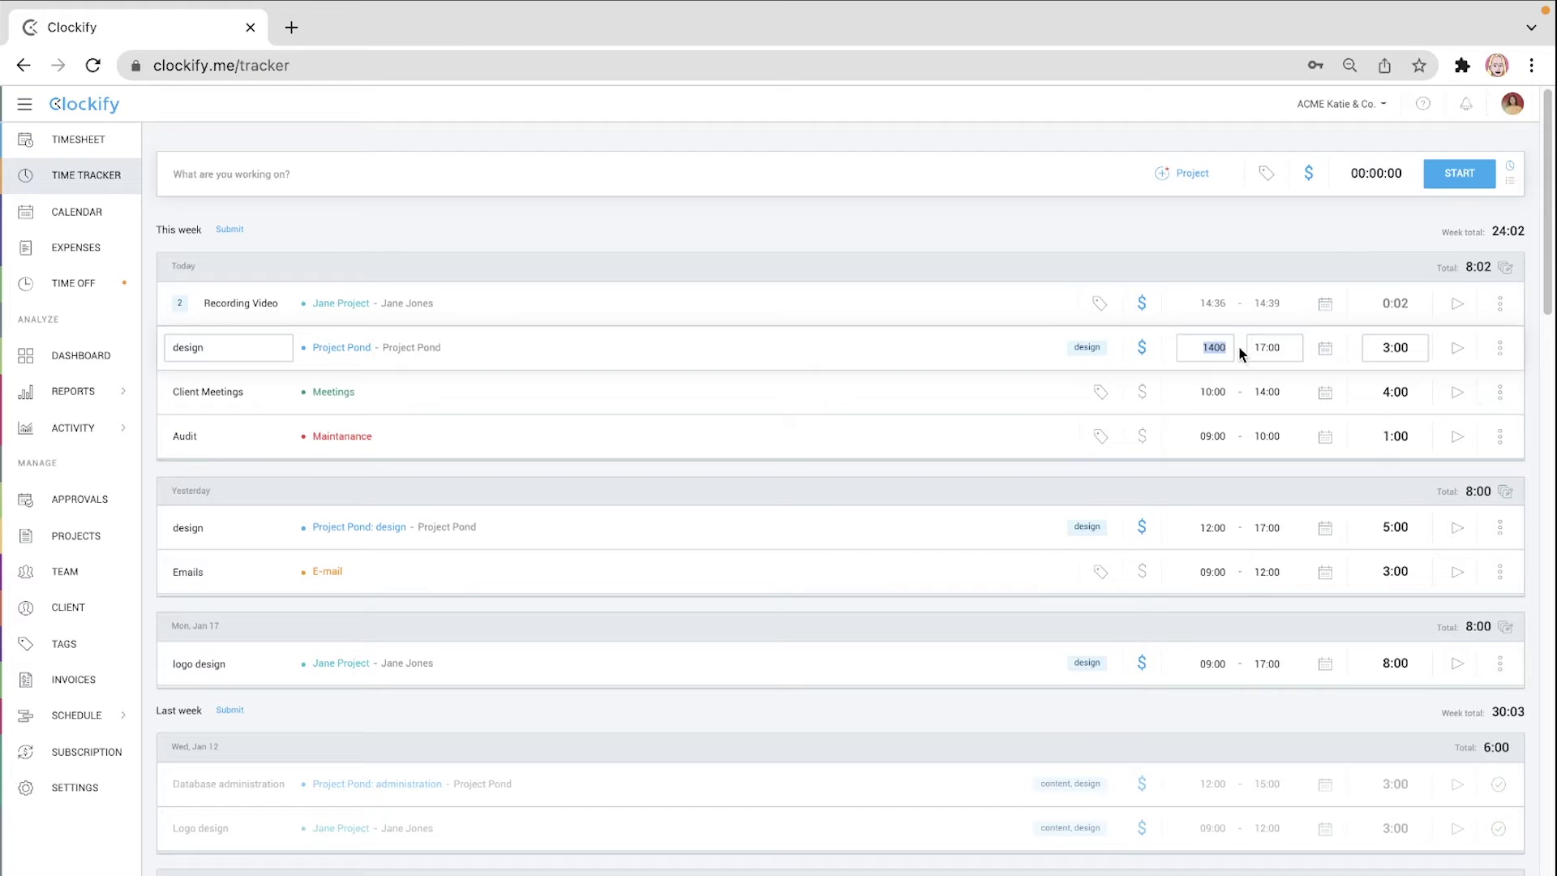
pyautogui.write('1300')
pyautogui.press('Return')
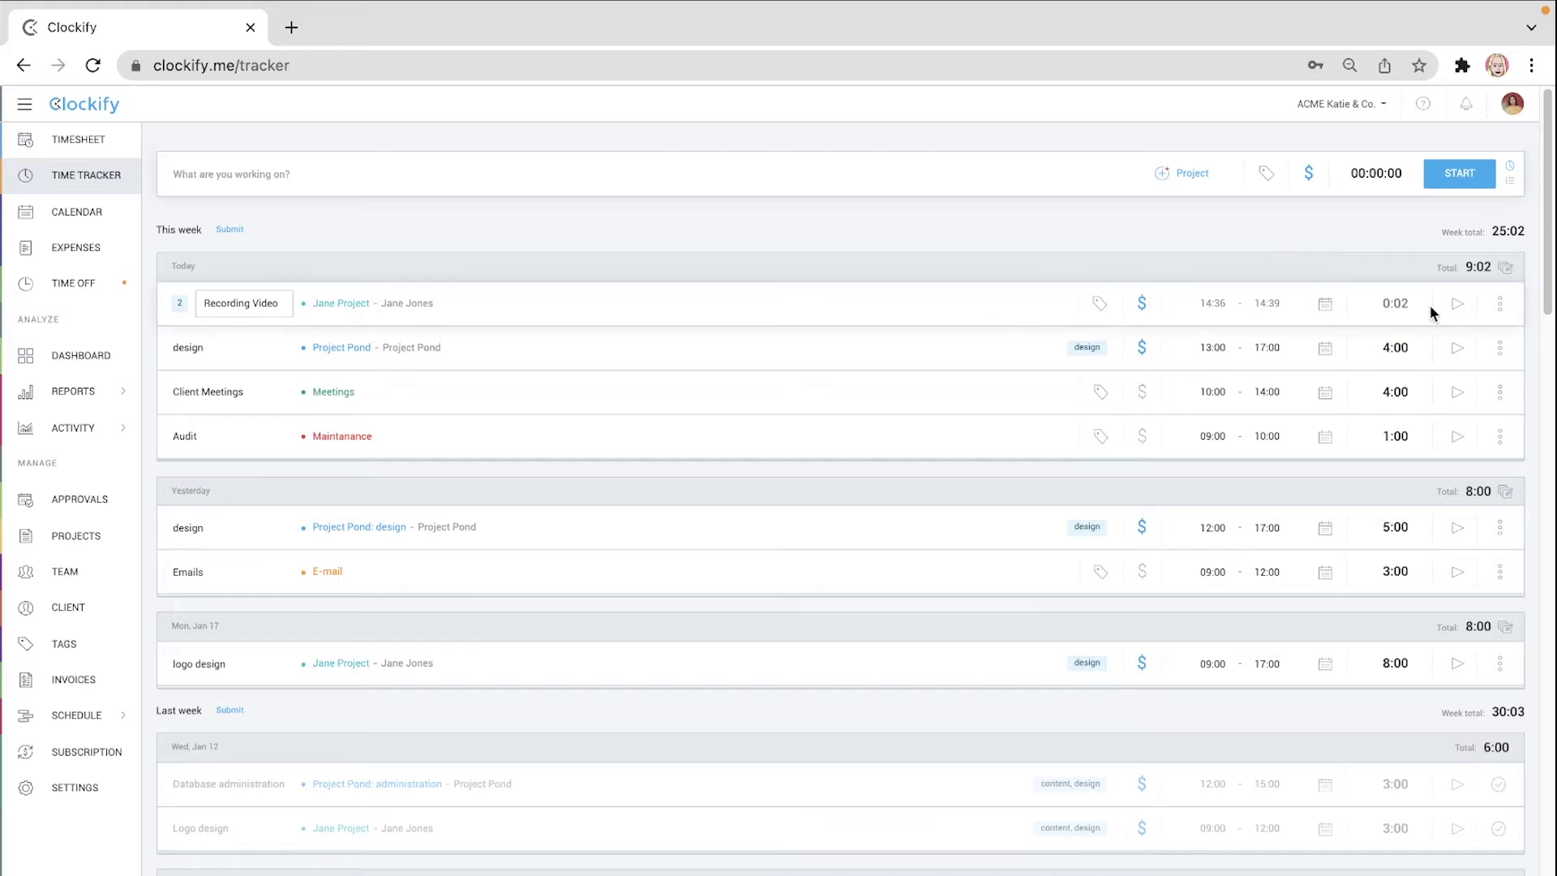
pyautogui.click(1457, 306)
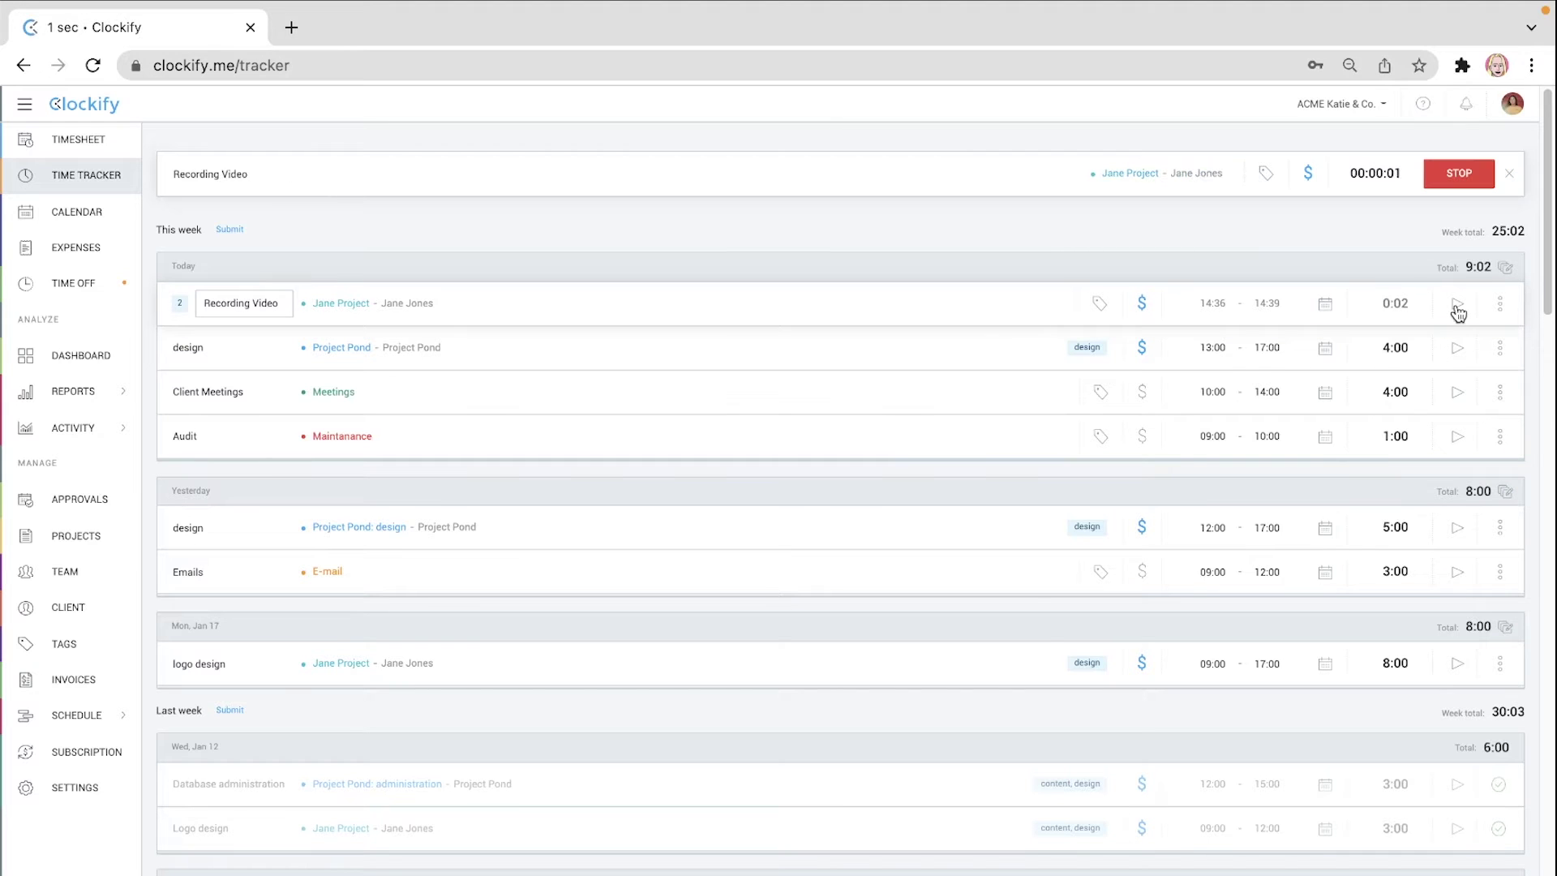
pyautogui.click(1453, 177)
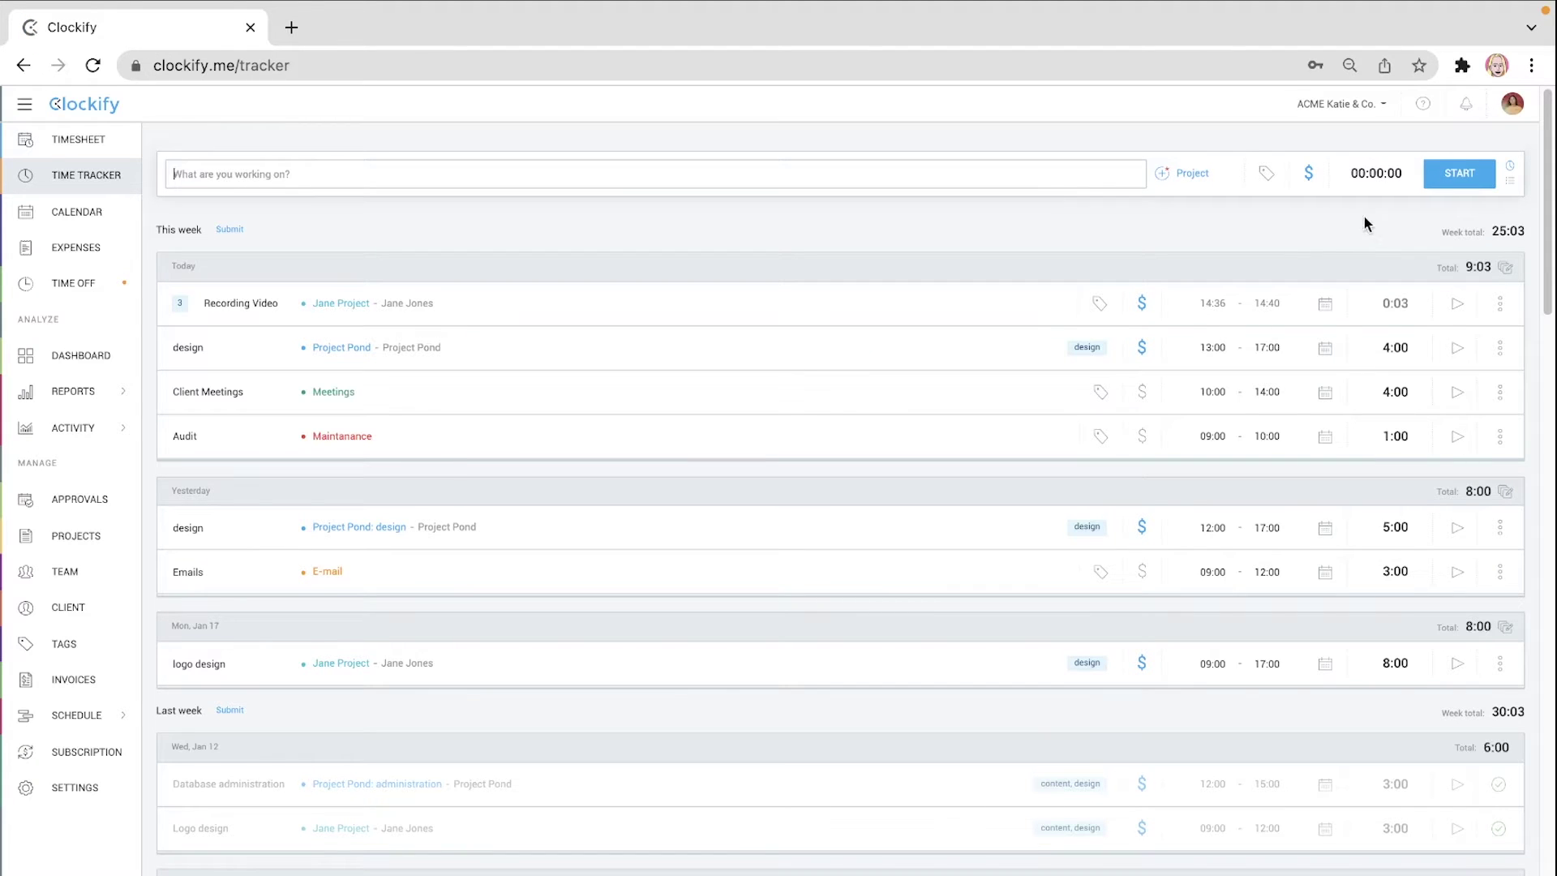
# - Add a manual 11:00–12:00 Recording Video entry to today's log
pyautogui.click(1509, 180)
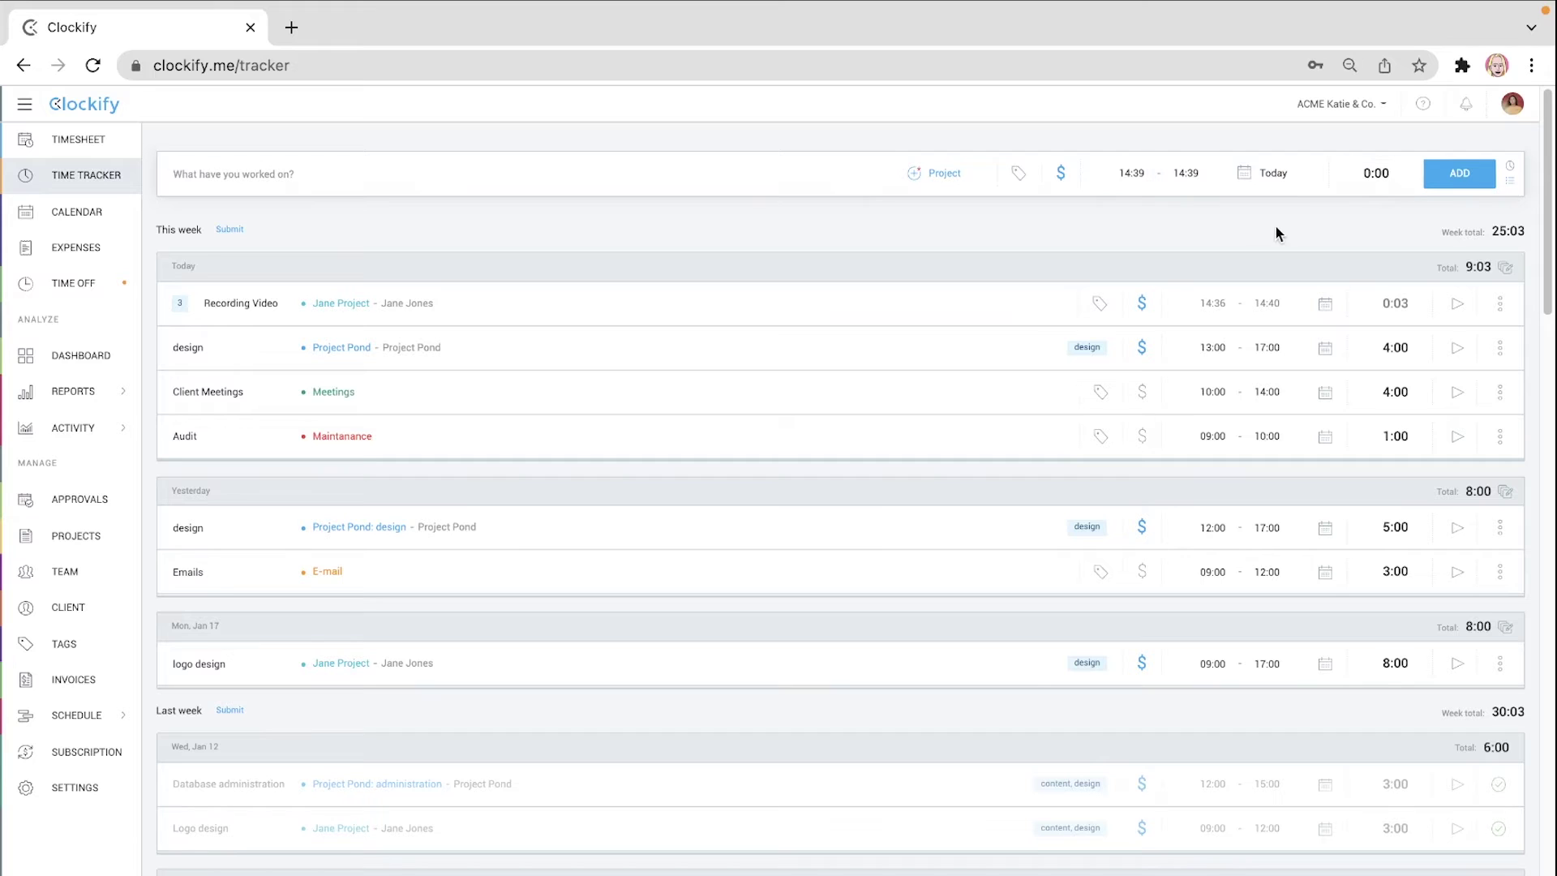
pyautogui.click(753, 175)
pyautogui.write('Record')
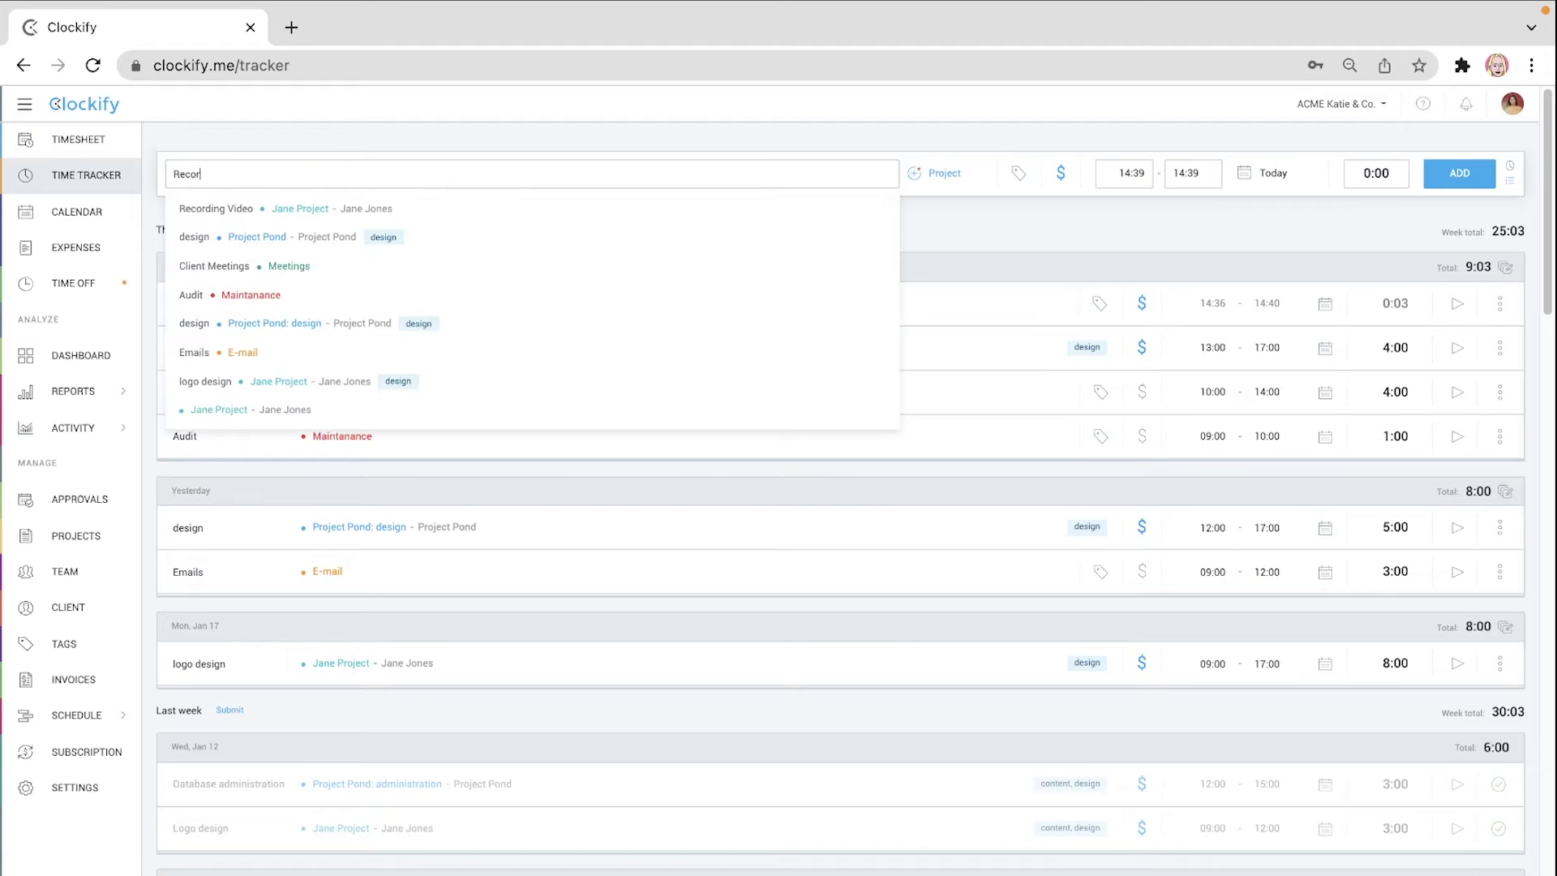
pyautogui.write('ing Video')
pyautogui.click(756, 209)
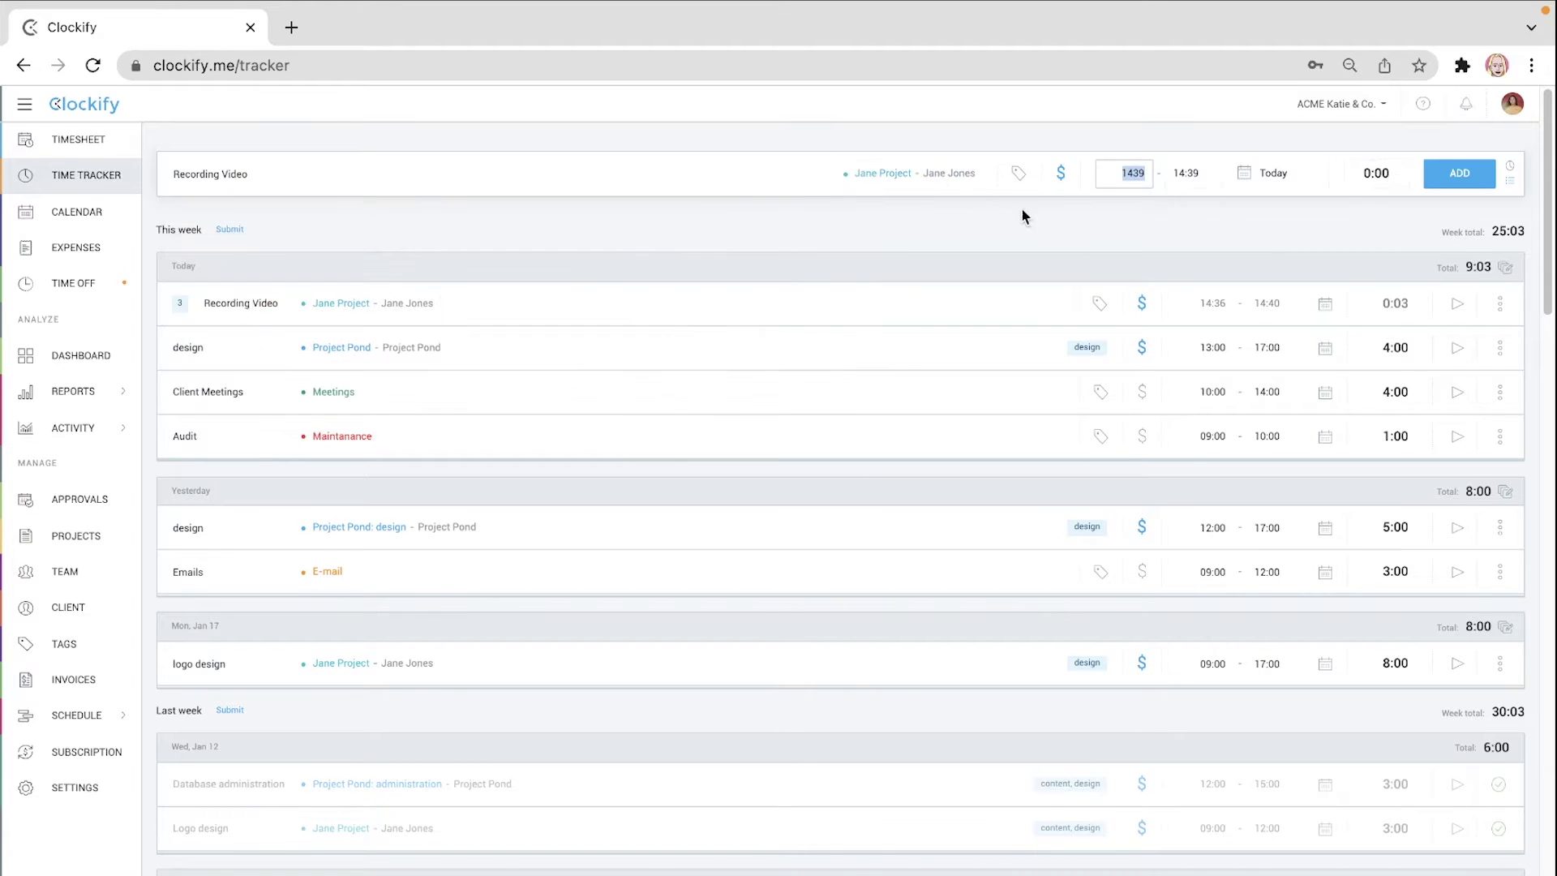
pyautogui.click(1128, 172)
pyautogui.write('1100')
pyautogui.press('Tab')
pyautogui.write('1200')
pyautogui.click(1459, 174)
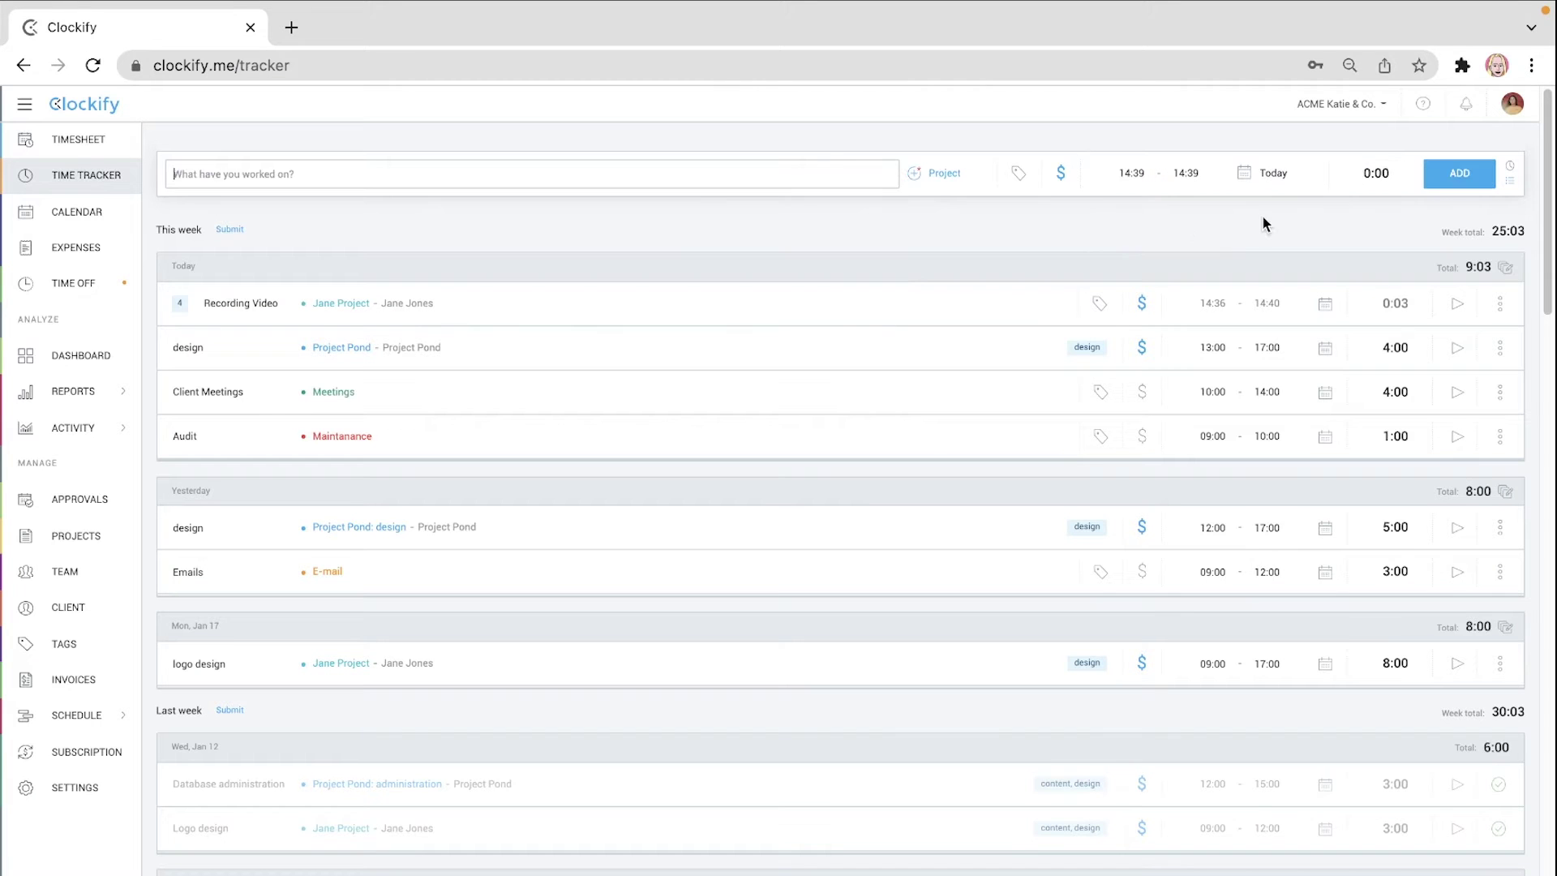
# - On the weekly timesheet, add a Jane Project: Design row with 3 hours on Sunday
pyautogui.click(135, 143)
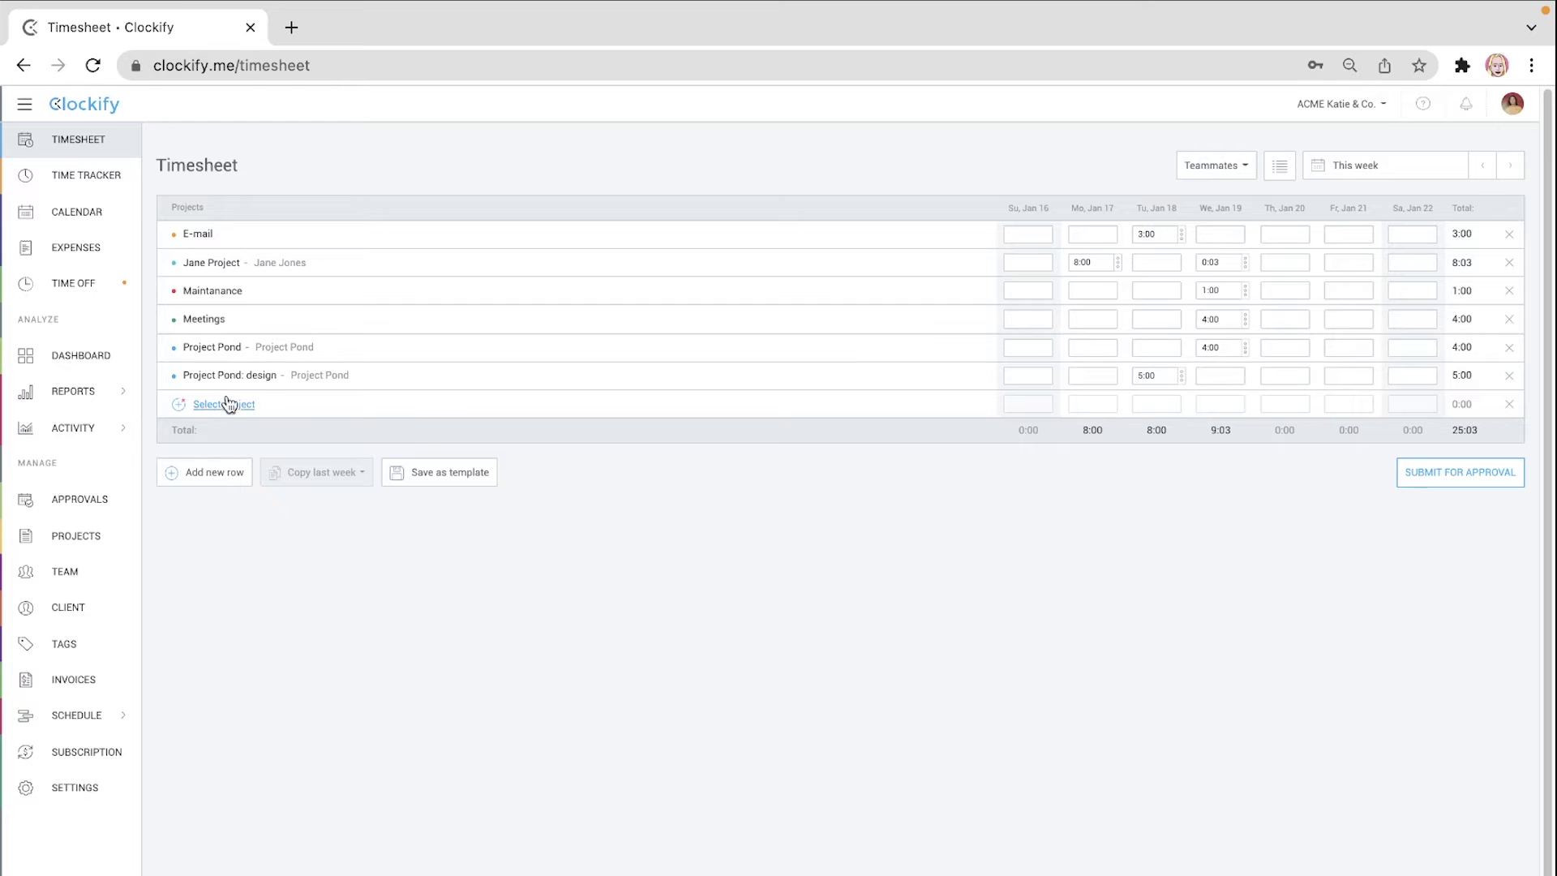
pyautogui.click(221, 404)
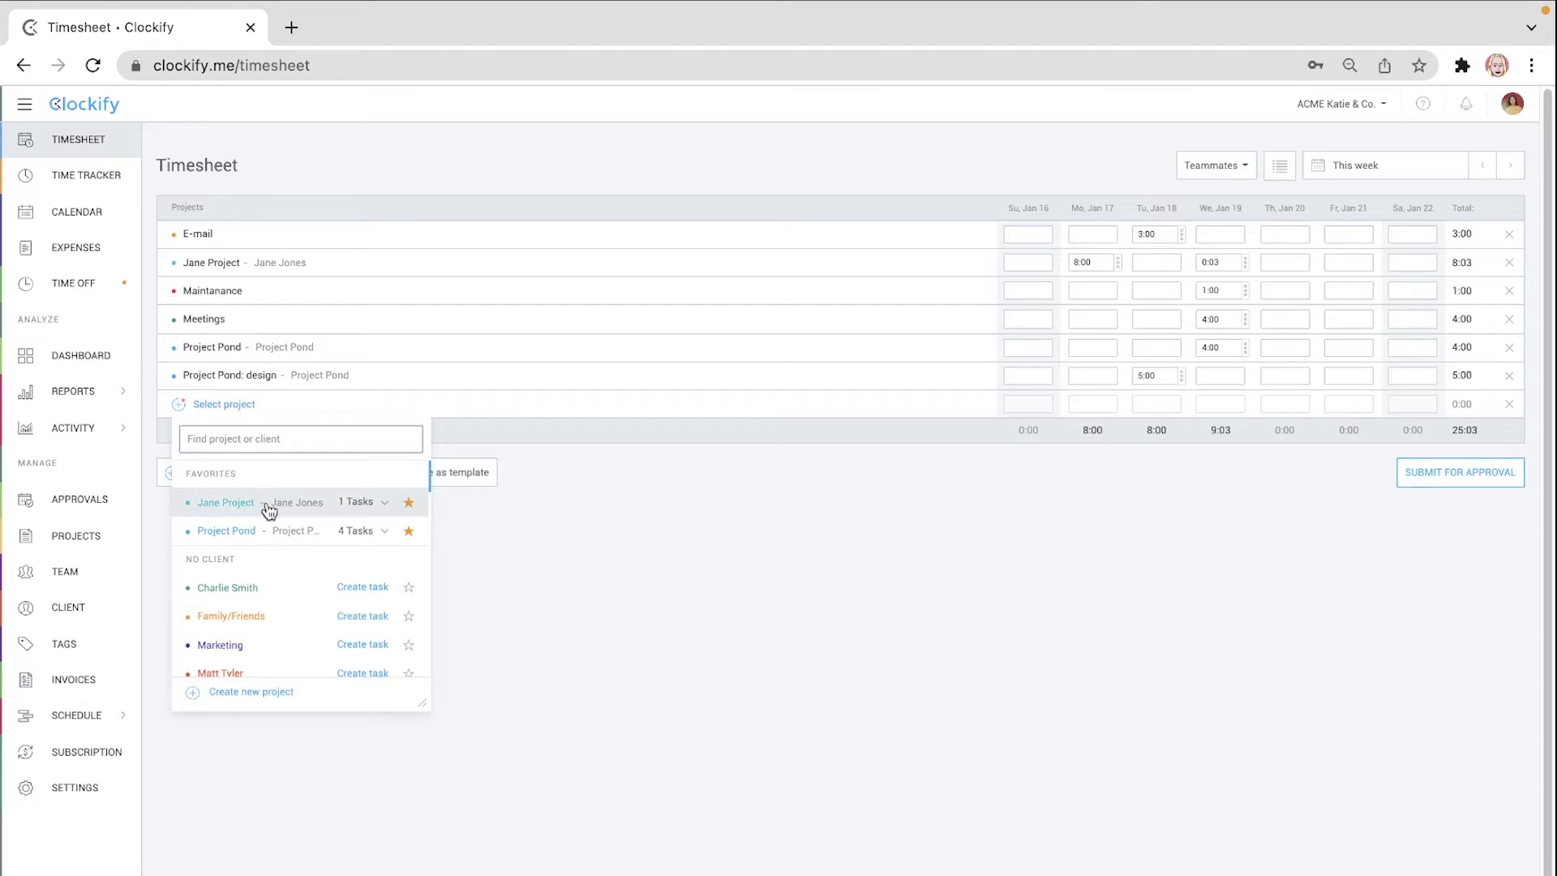
pyautogui.click(376, 503)
pyautogui.click(316, 535)
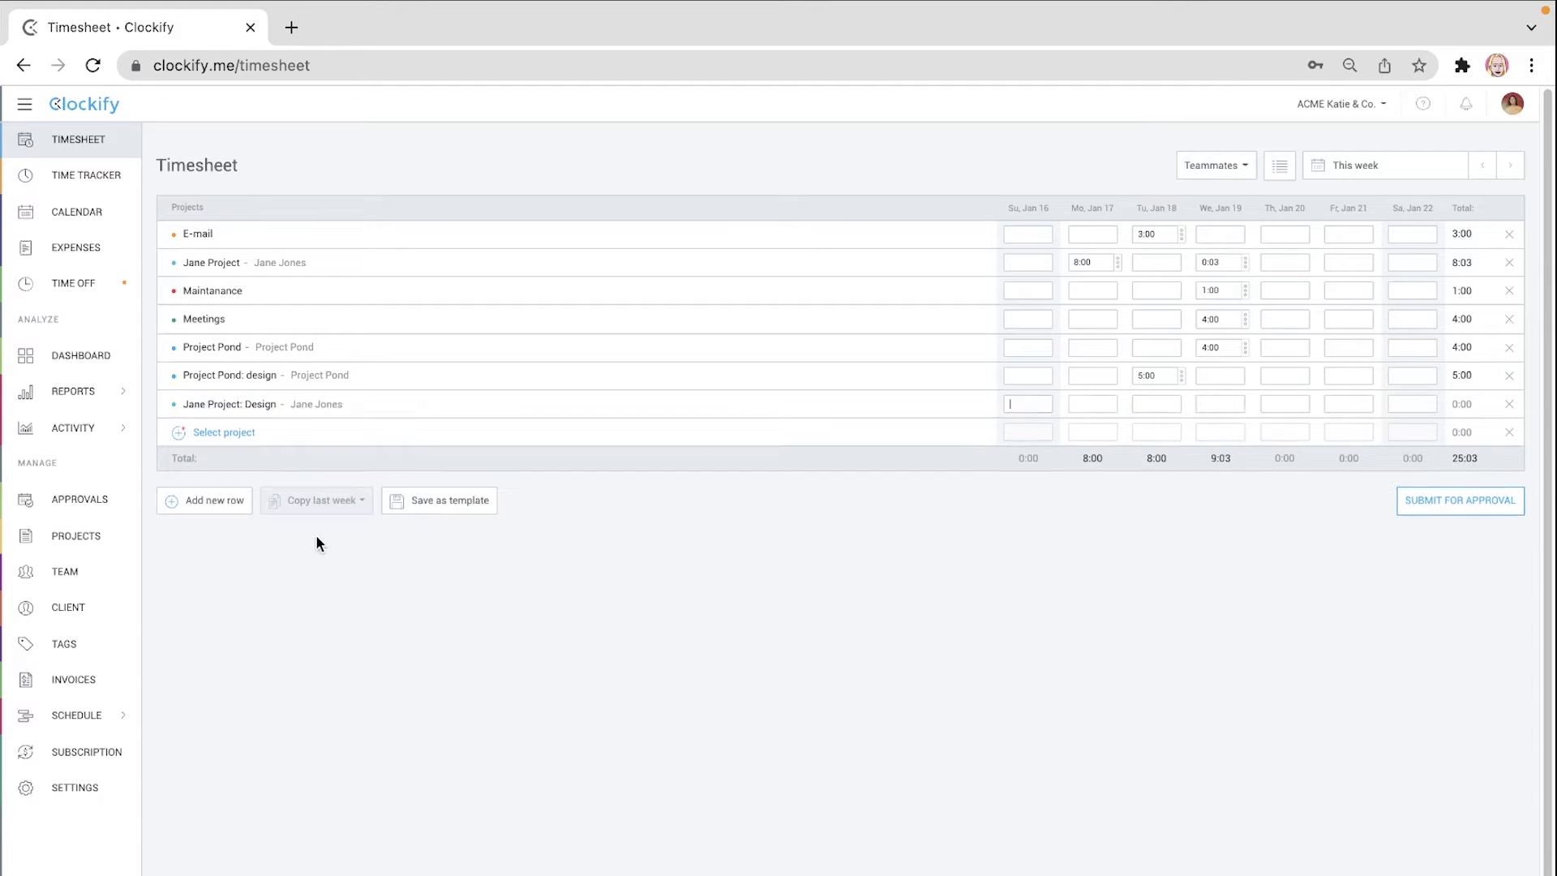
pyautogui.write('3:00')
# - Describe the Sunday 3:00 entry as 'logo design' and glance at last week's timesheet
pyautogui.click(1052, 404)
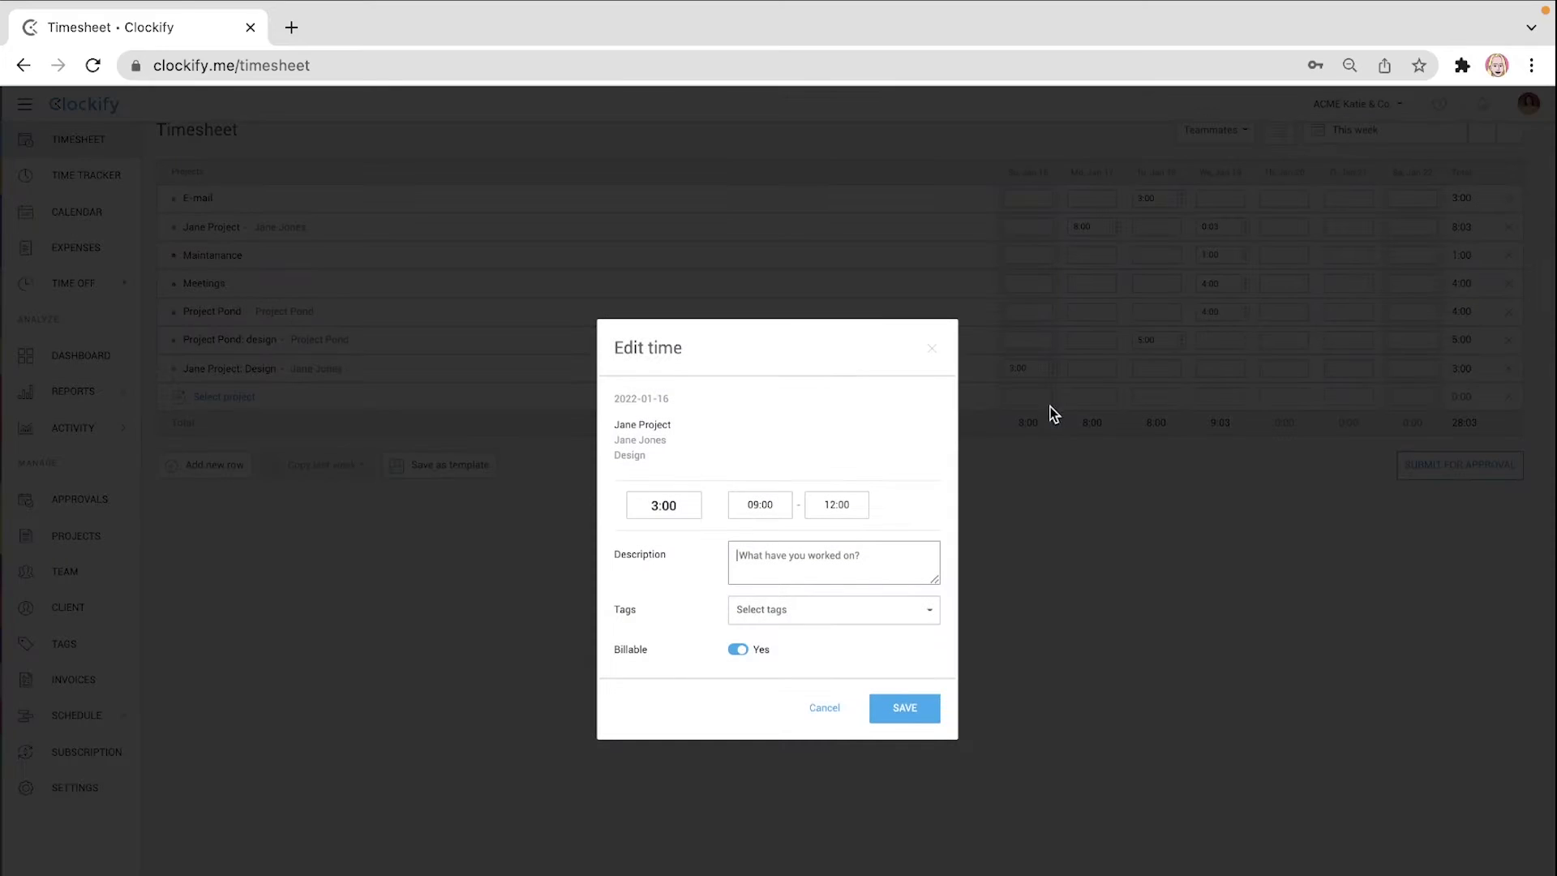
pyautogui.write('logo design')
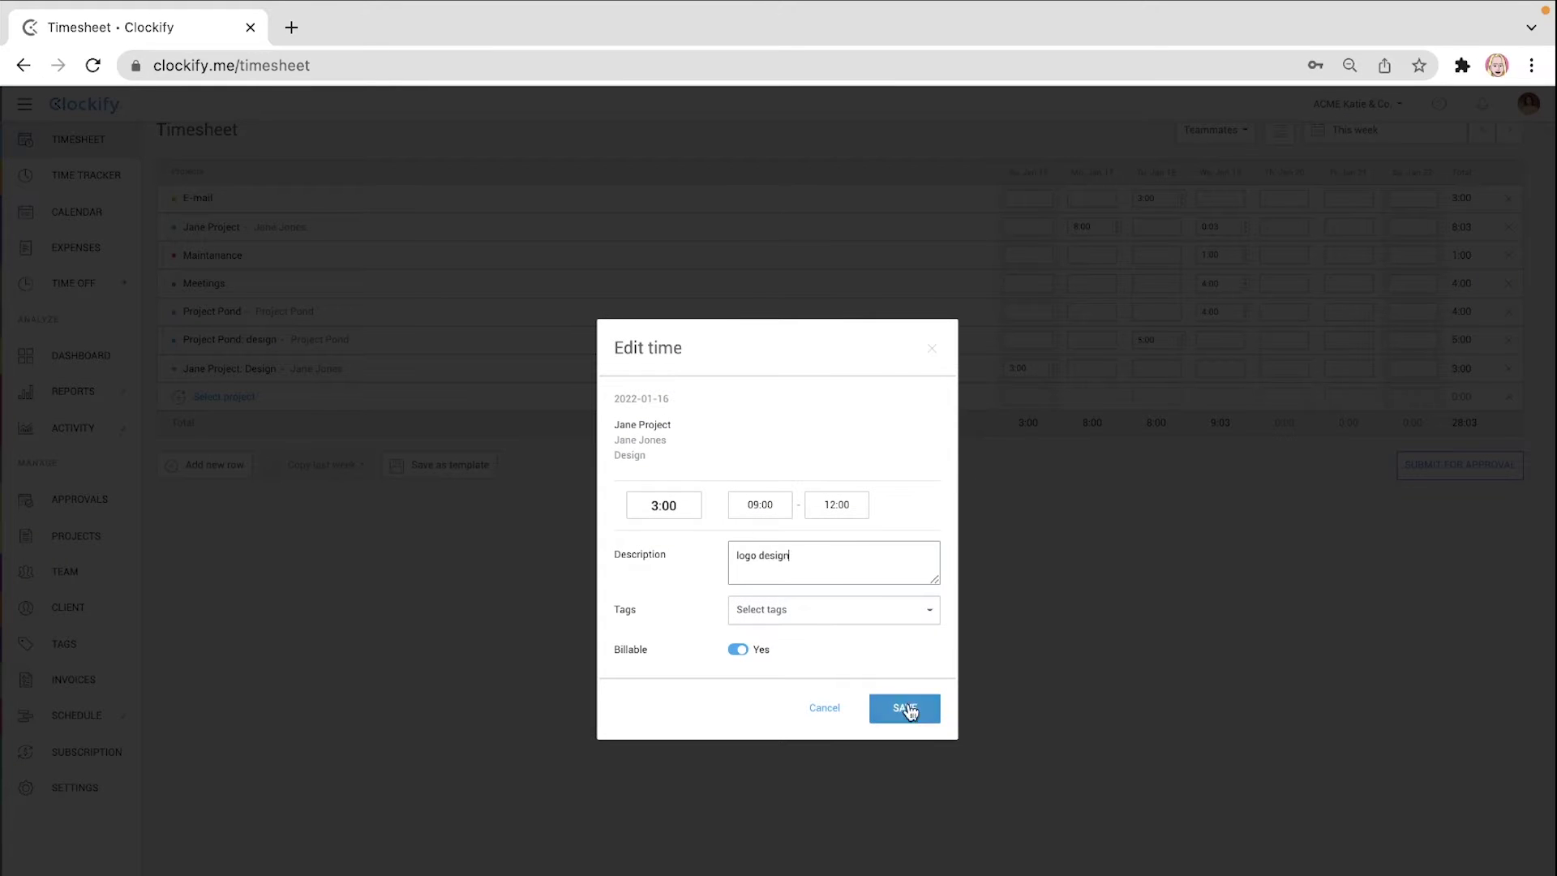
pyautogui.click(908, 711)
pyautogui.click(1482, 172)
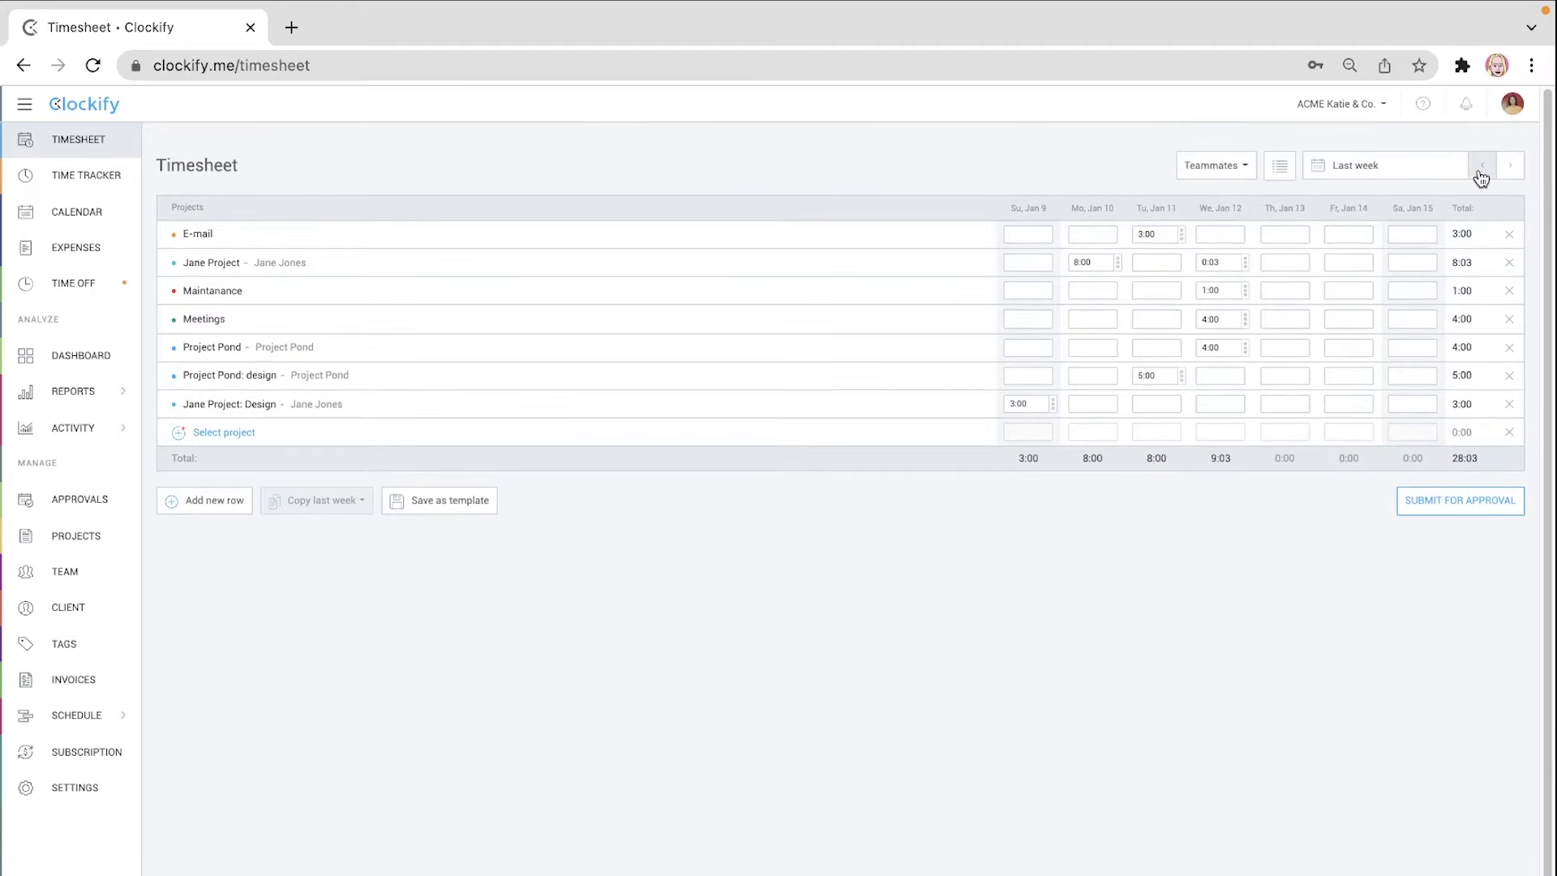
pyautogui.click(1508, 170)
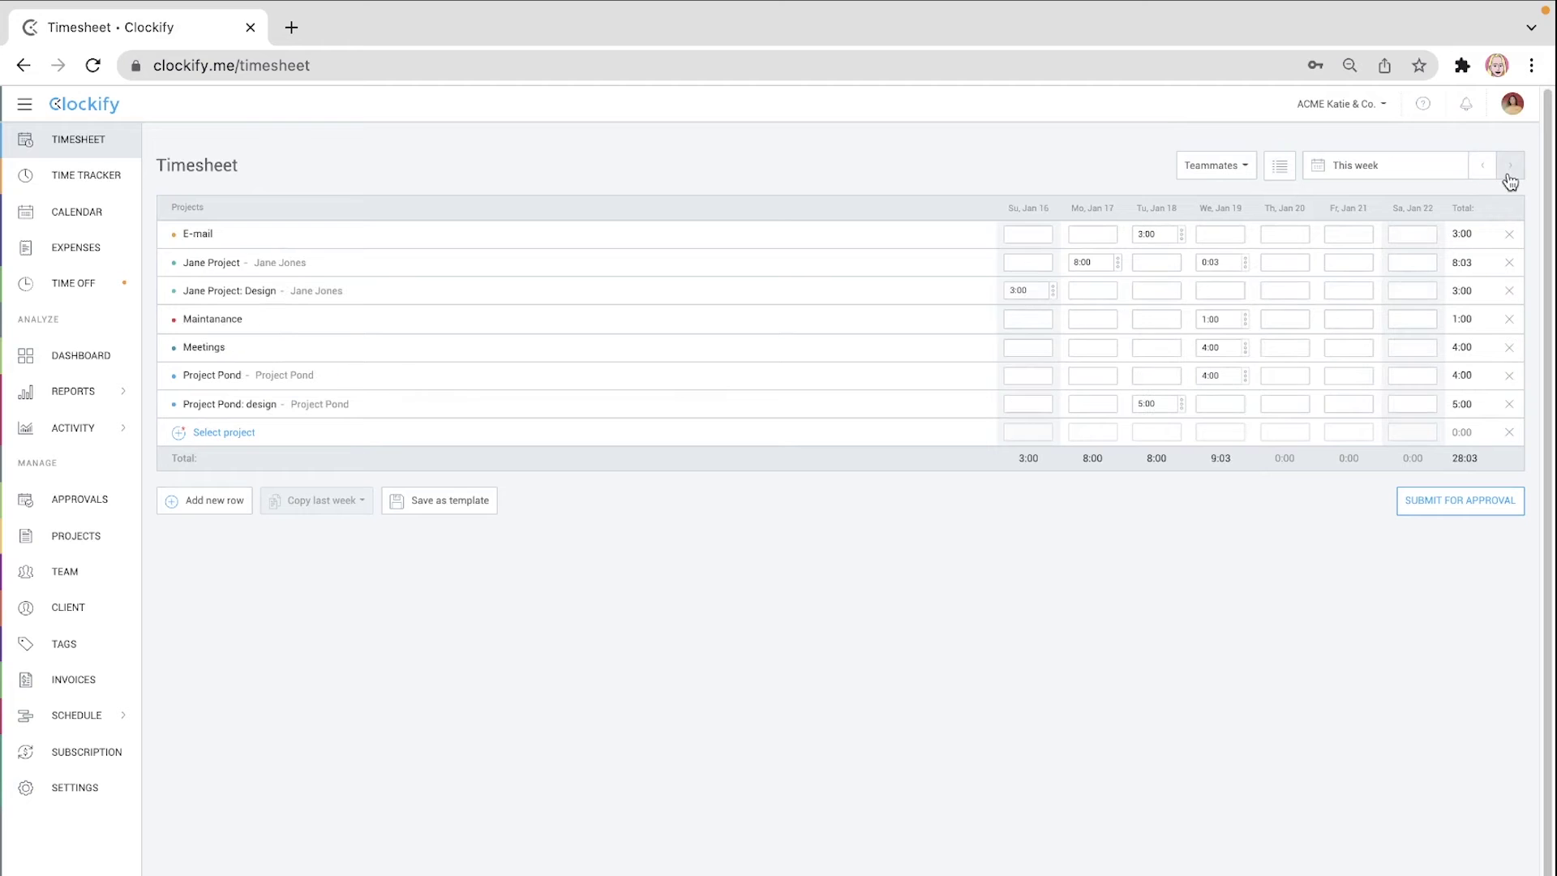
# - Save this week's rows as template 'Work' and apply it to the Jan 23–29 week
pyautogui.click(481, 502)
pyautogui.write('Work')
pyautogui.click(916, 600)
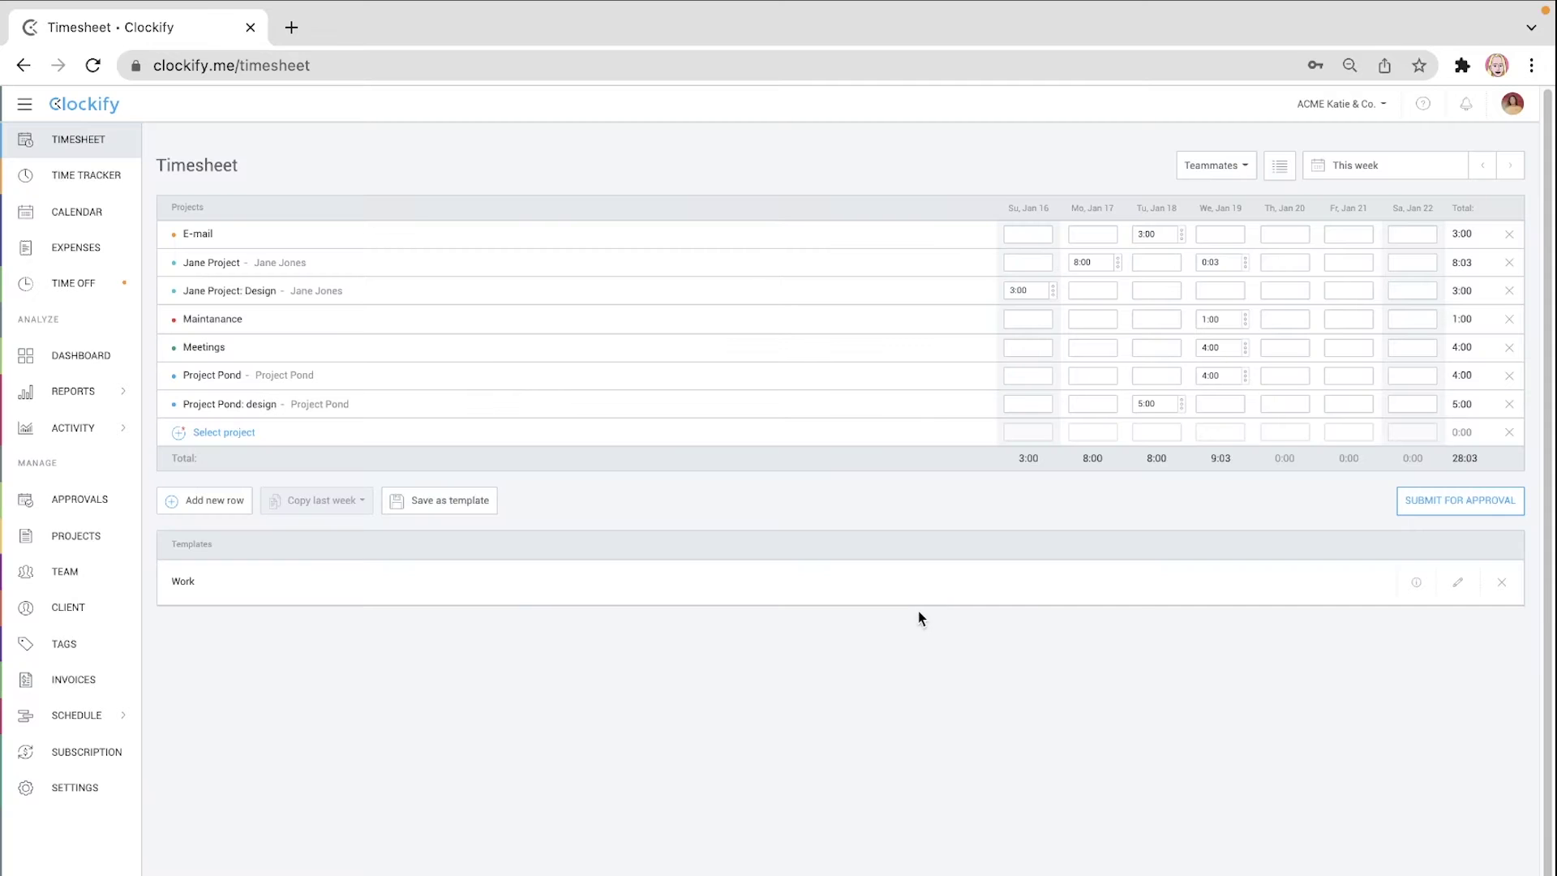
pyautogui.click(1509, 166)
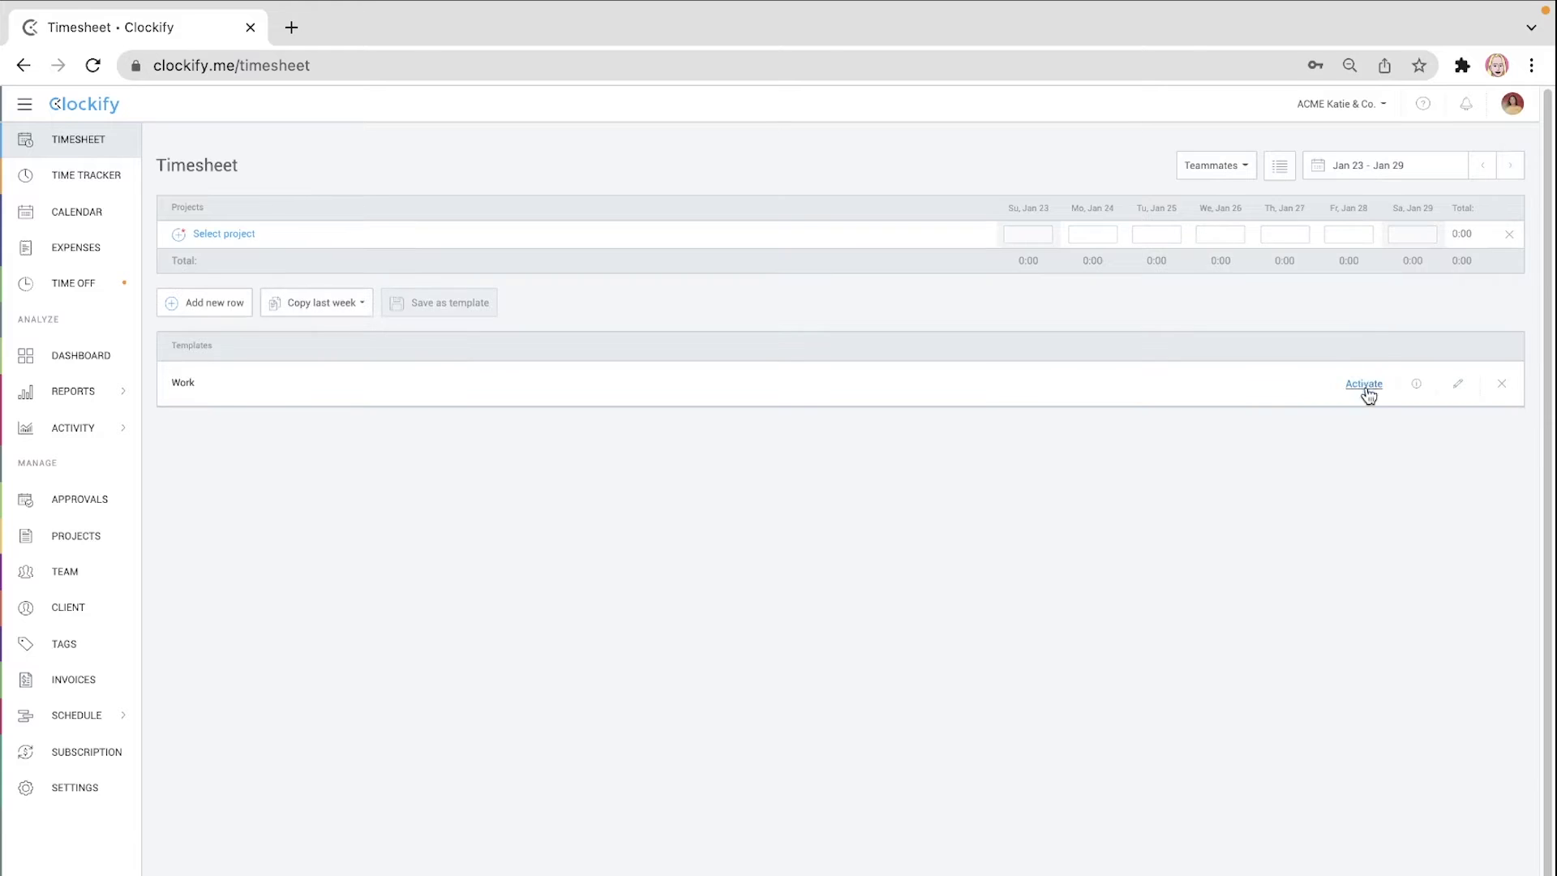
pyautogui.click(1364, 384)
pyautogui.click(1483, 172)
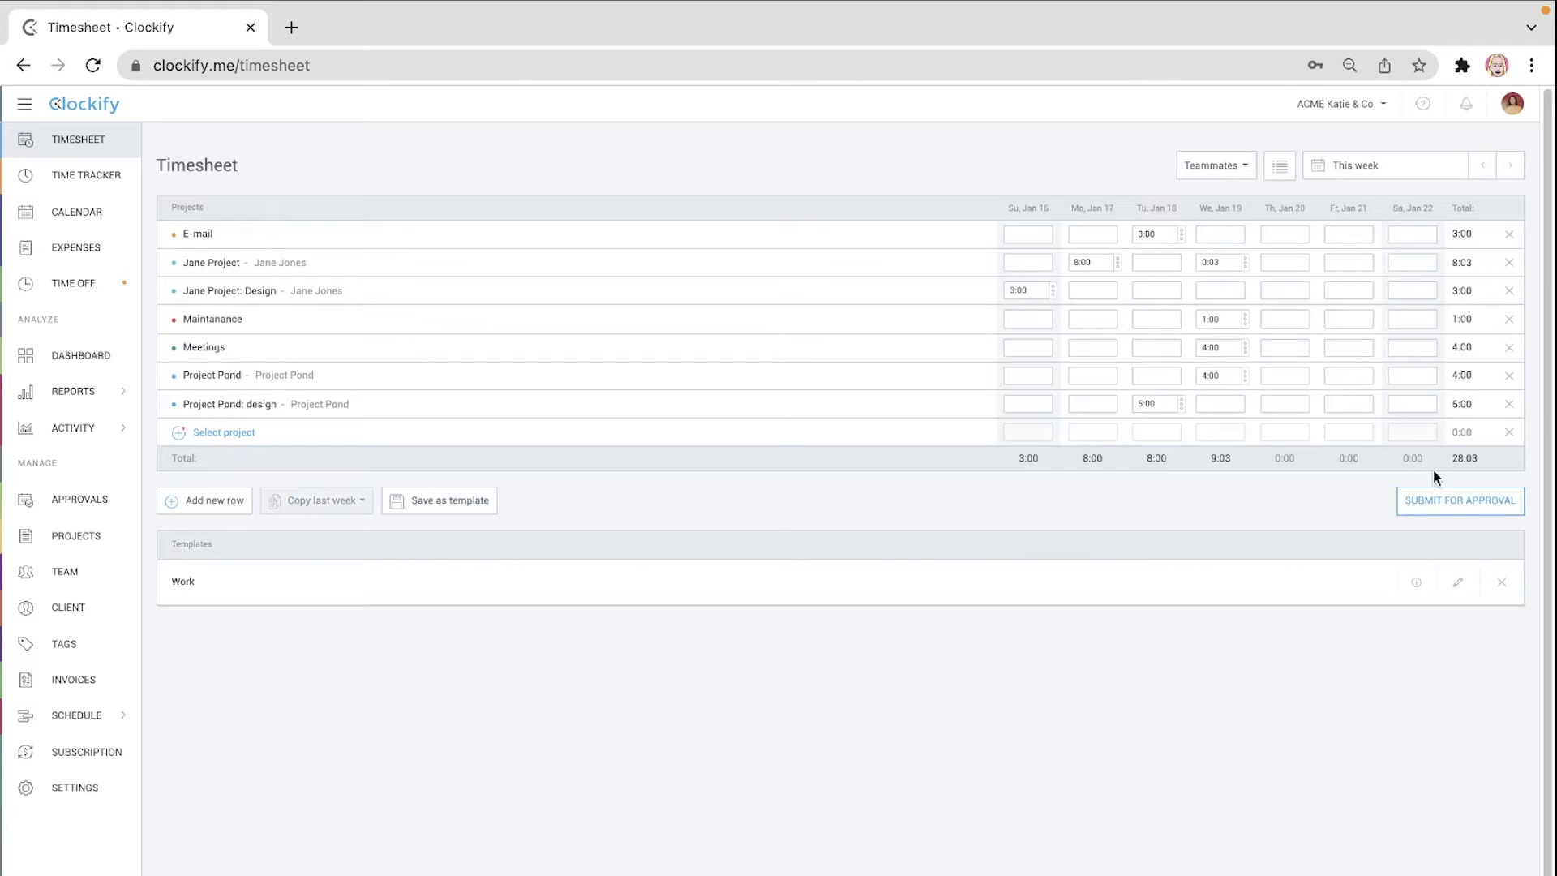
# - Submit the Jan 16–22 week for approval and view a teammate's timesheet
pyautogui.click(1440, 503)
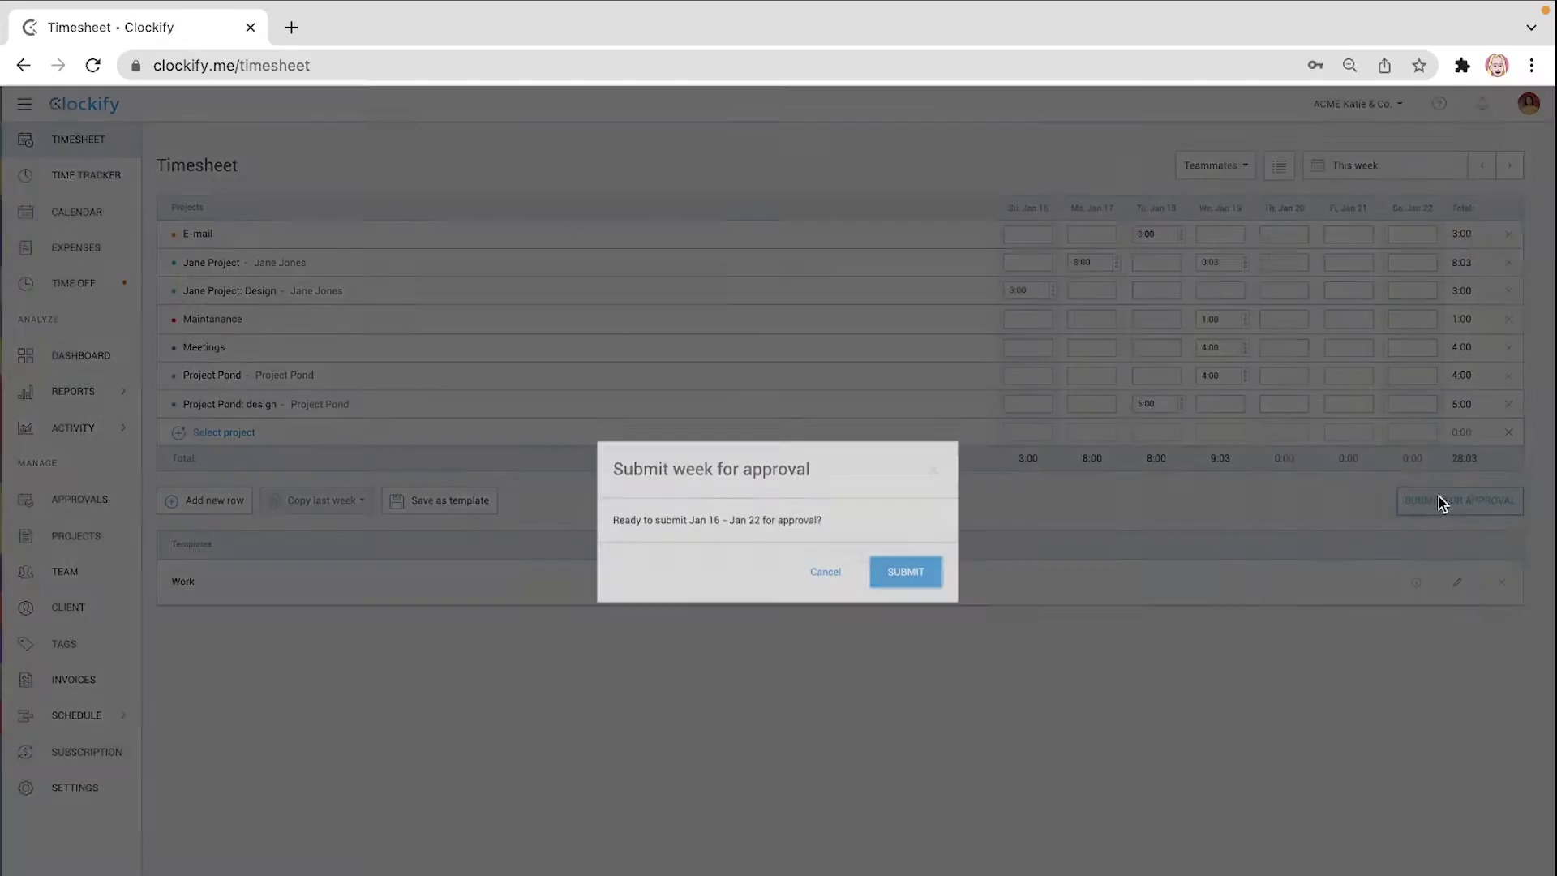
pyautogui.click(914, 579)
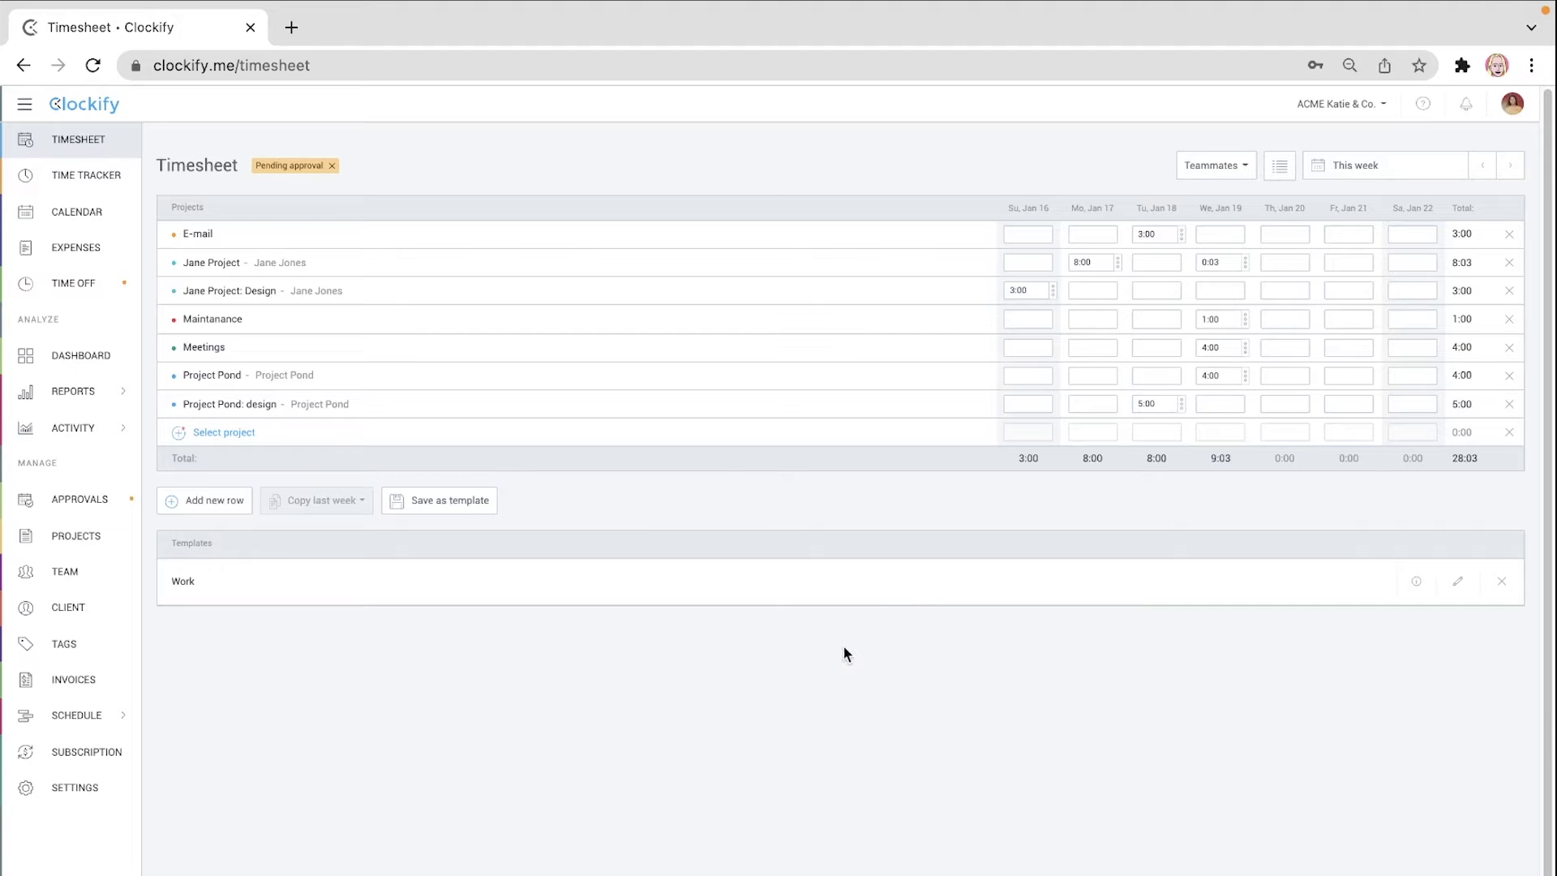
pyautogui.click(1241, 169)
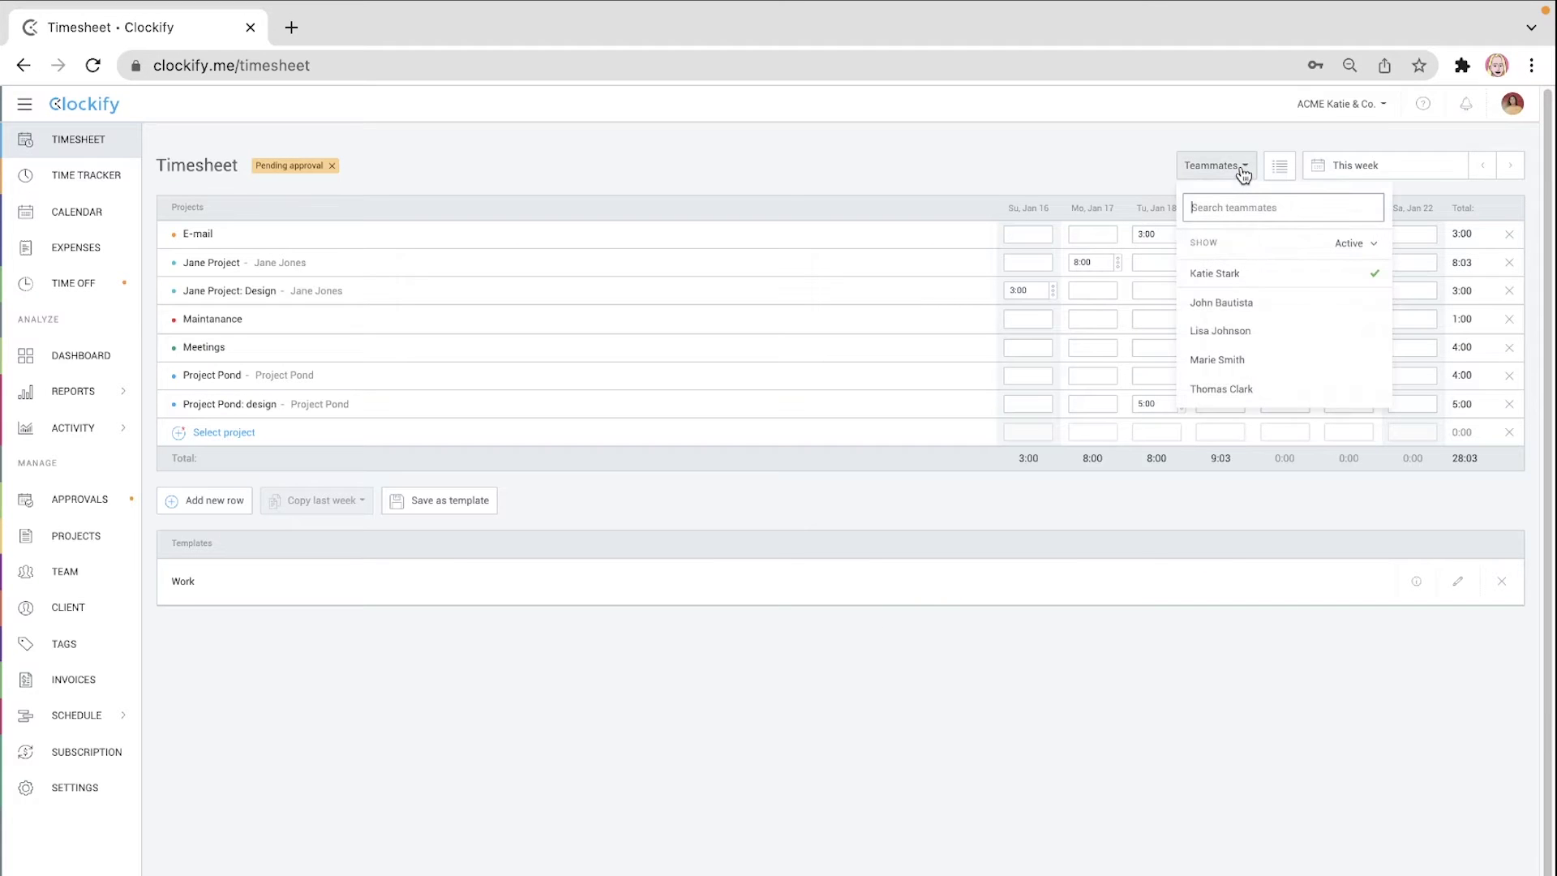
pyautogui.click(1235, 304)
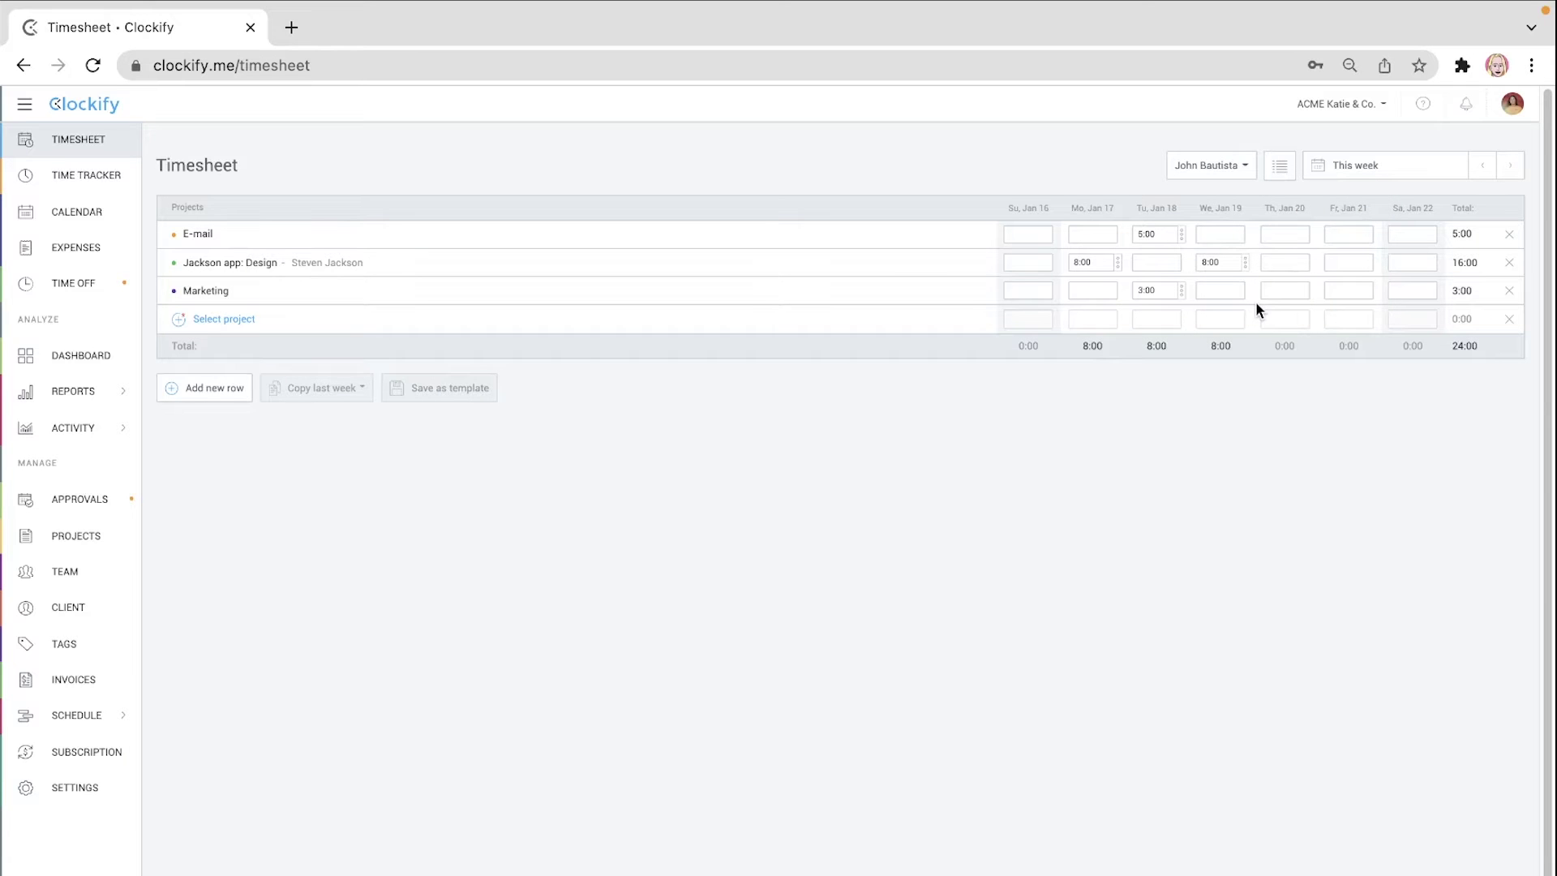
pyautogui.click(108, 229)
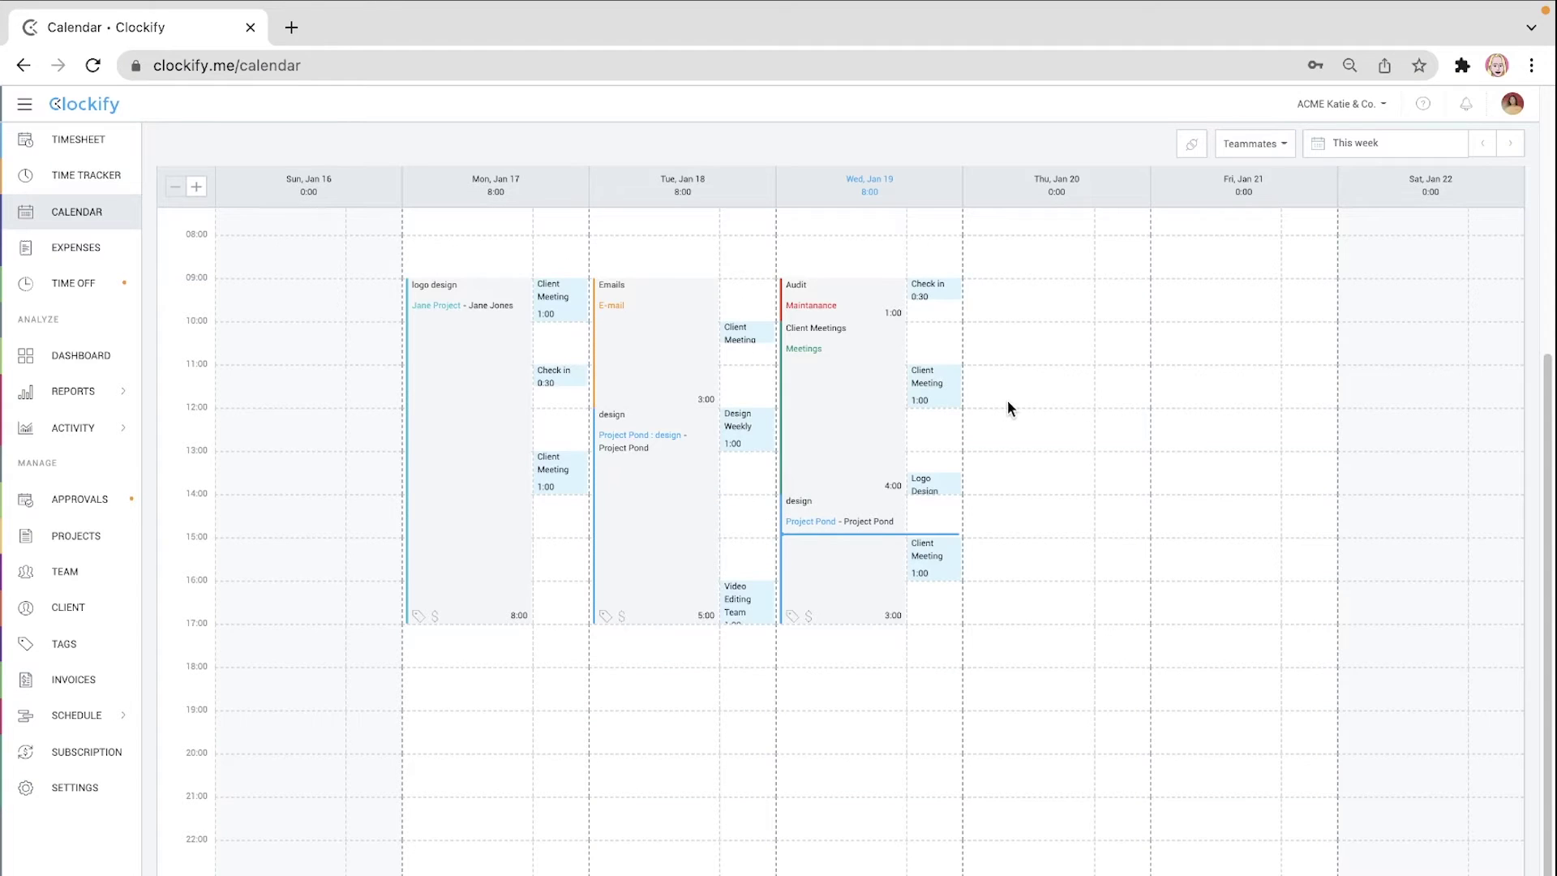
# - Move Tuesday's design entry half an hour later and try the calendar zoom buttons
pyautogui.moveTo(671, 483); pyautogui.dragTo(670, 509)
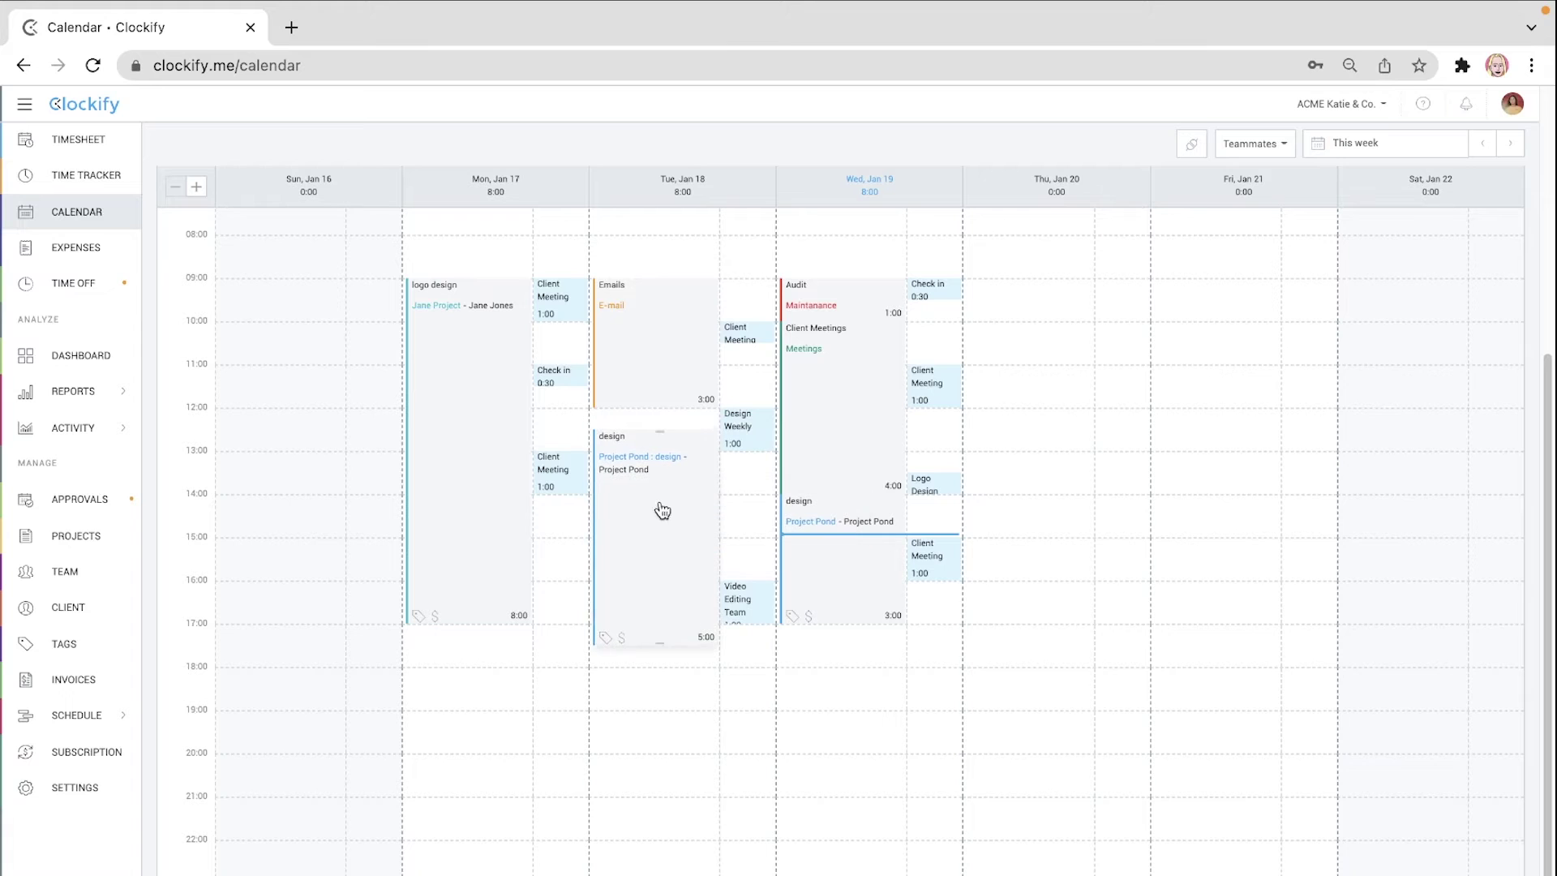
pyautogui.click(196, 186)
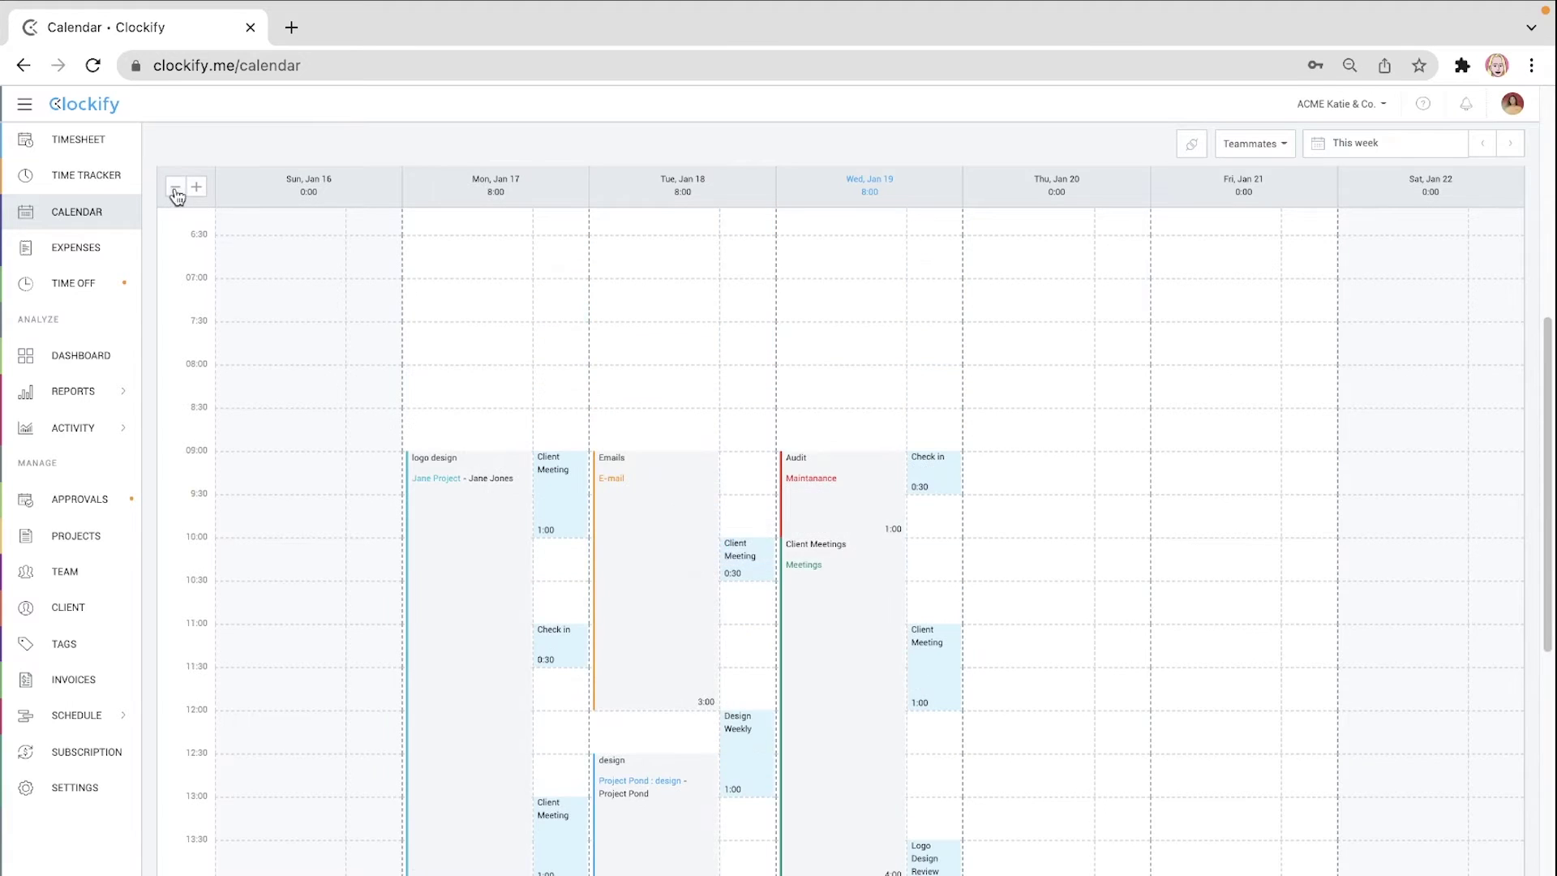
pyautogui.click(175, 188)
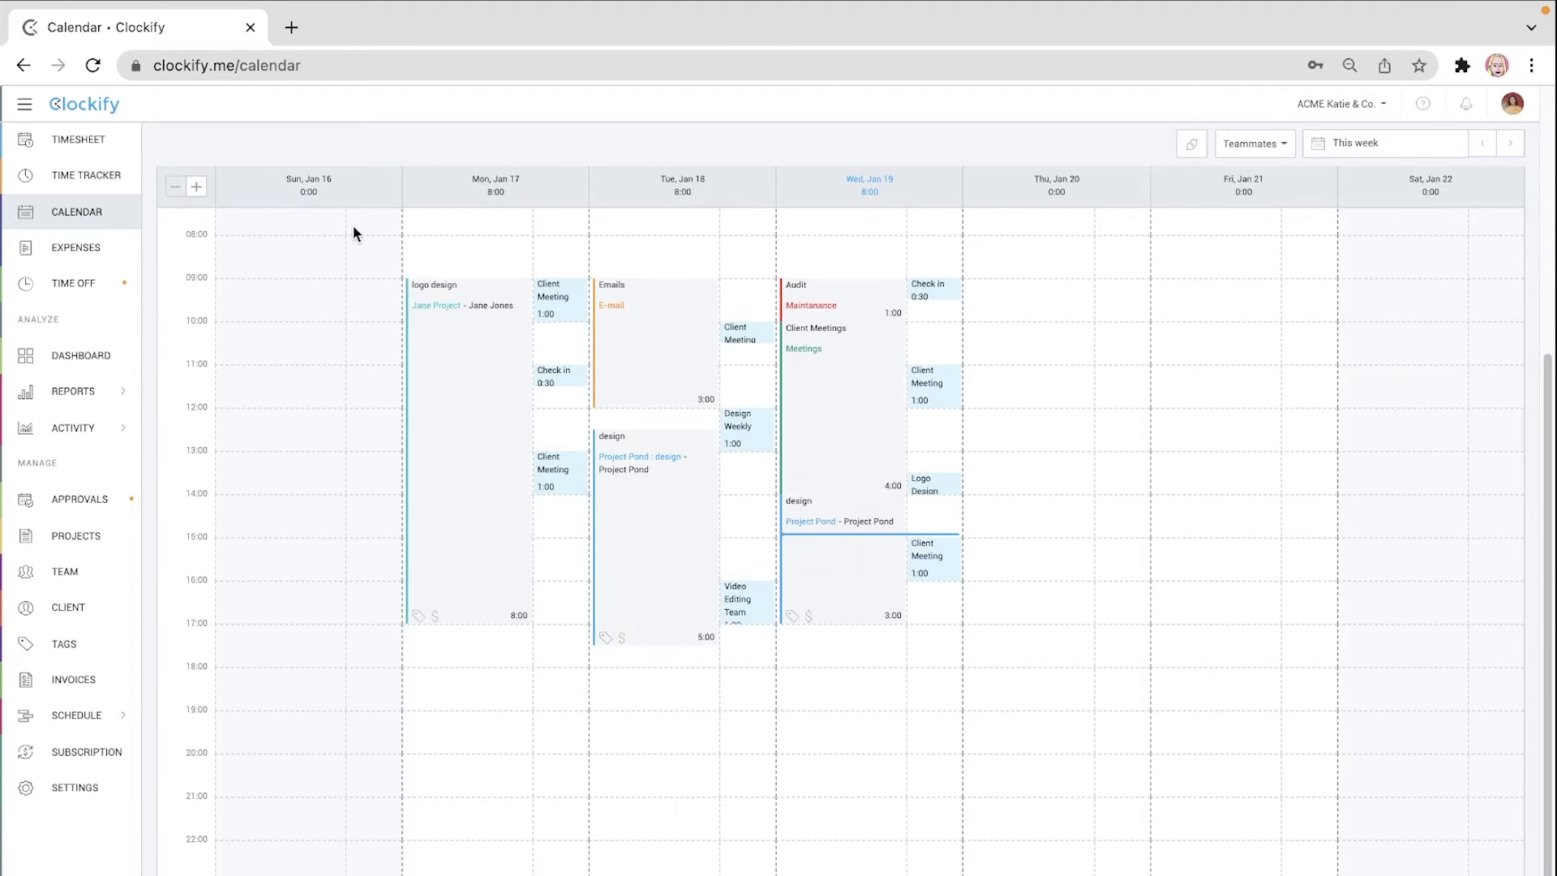
# - Look at the calendar integration settings, then show a teammate's entries in the calendar
pyautogui.click(1191, 146)
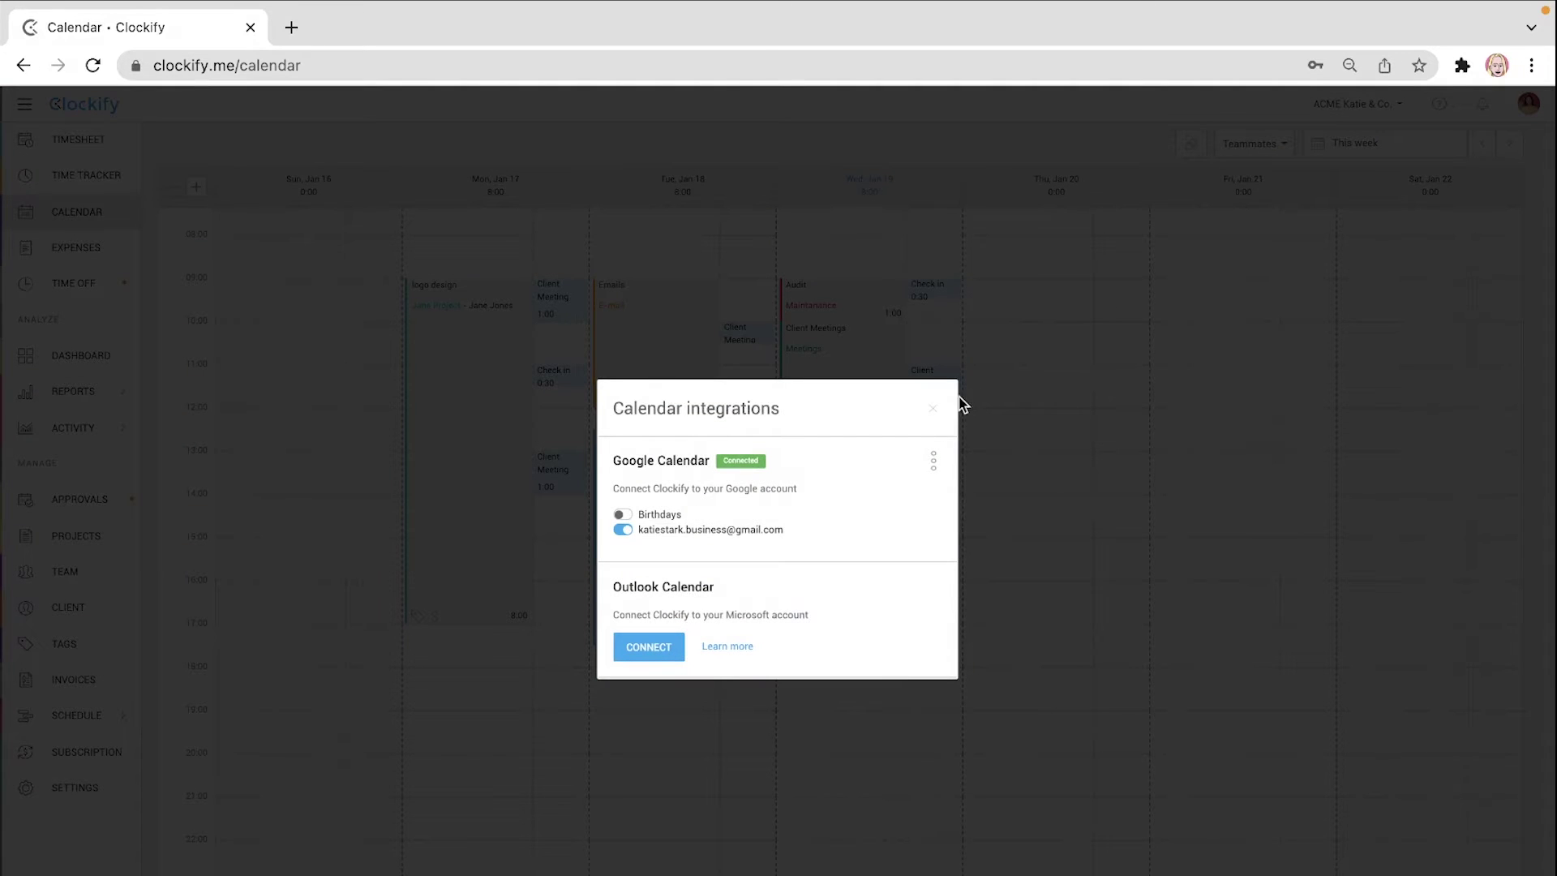
pyautogui.click(931, 410)
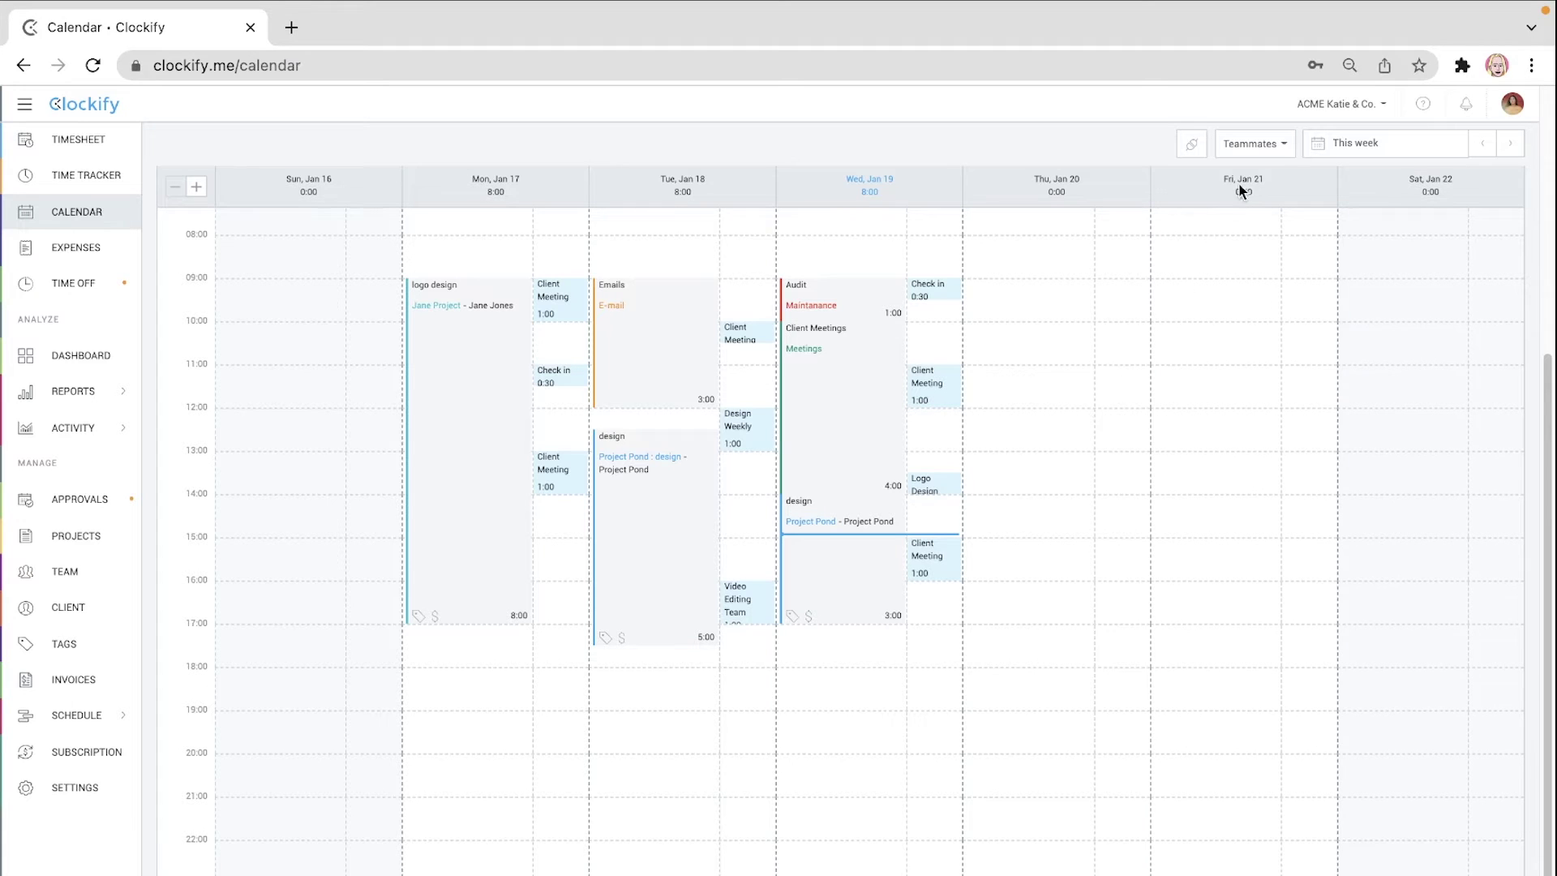
pyautogui.click(1258, 146)
pyautogui.click(1279, 282)
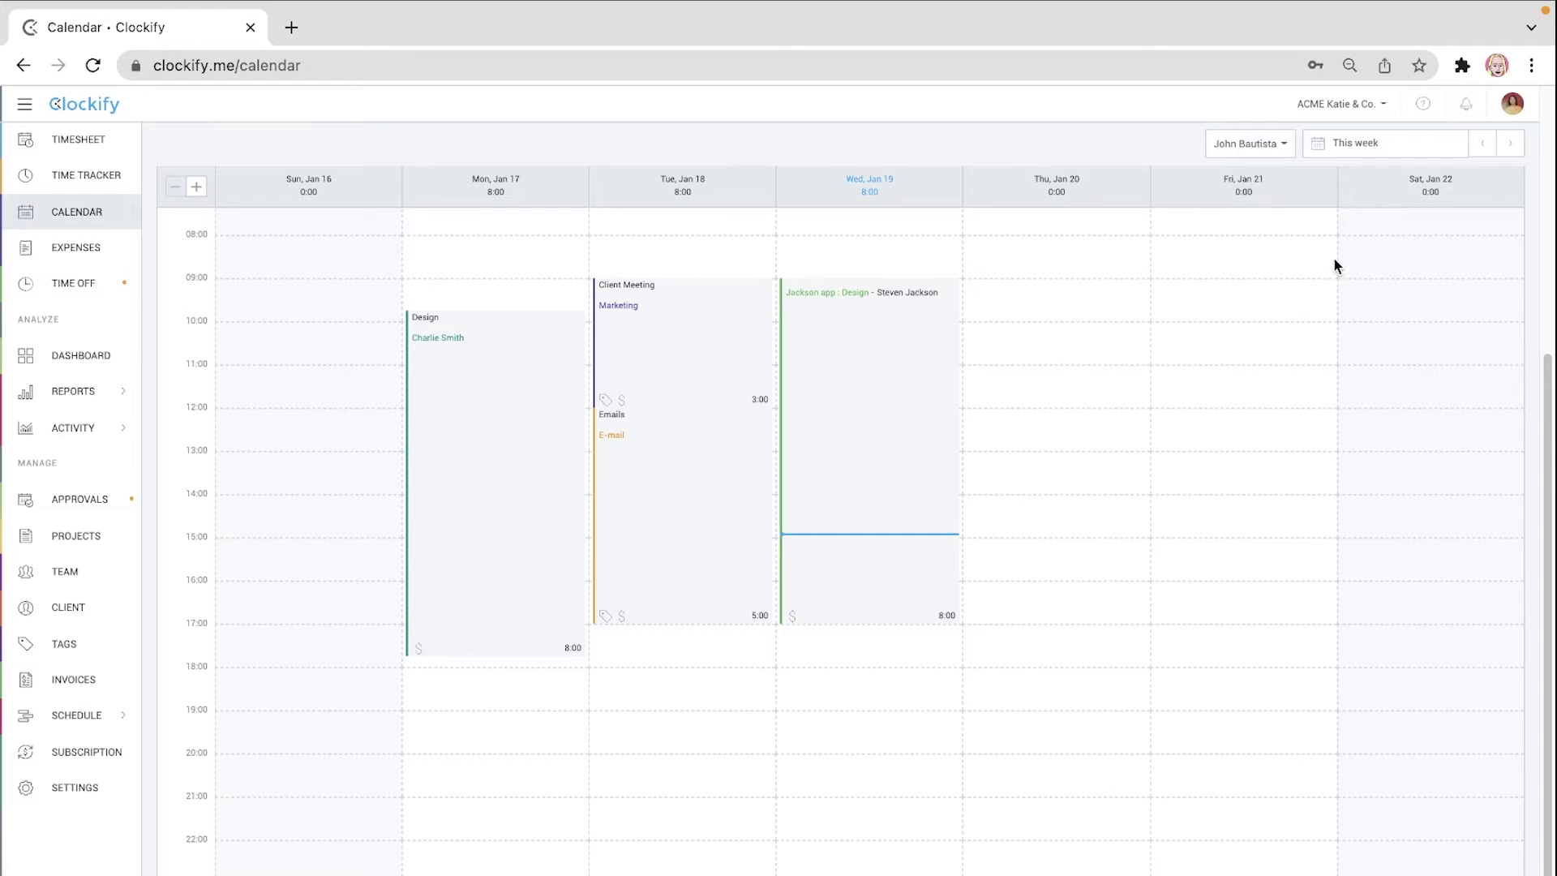
# - Open the Download apps page from the avatar menu and scroll through it
pyautogui.click(1512, 105)
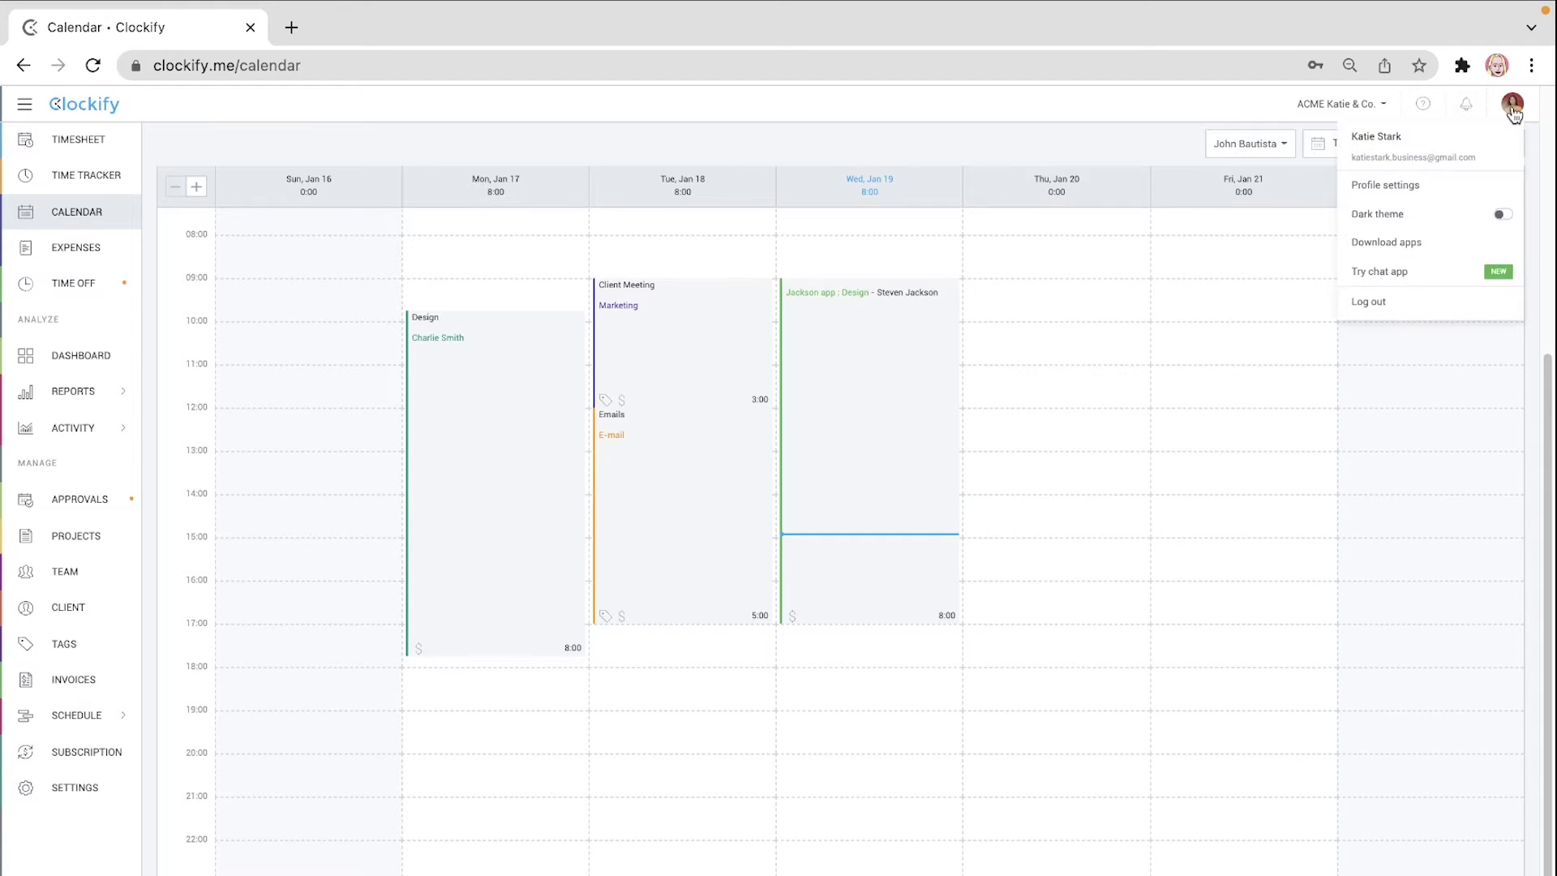
pyautogui.click(1448, 243)
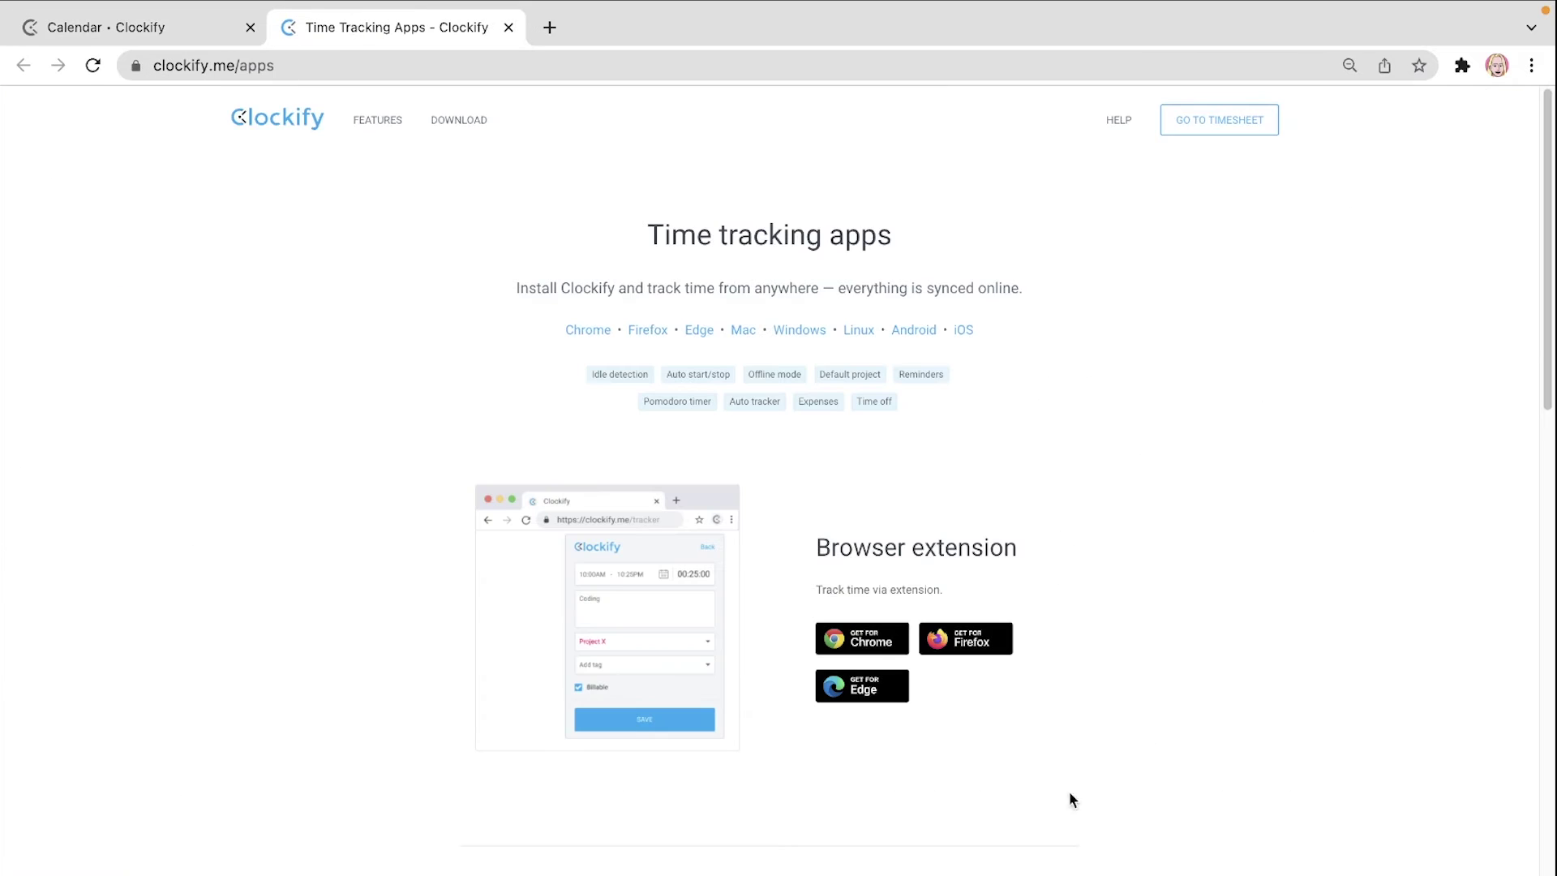
pyautogui.scroll(-5, 1388, 244)
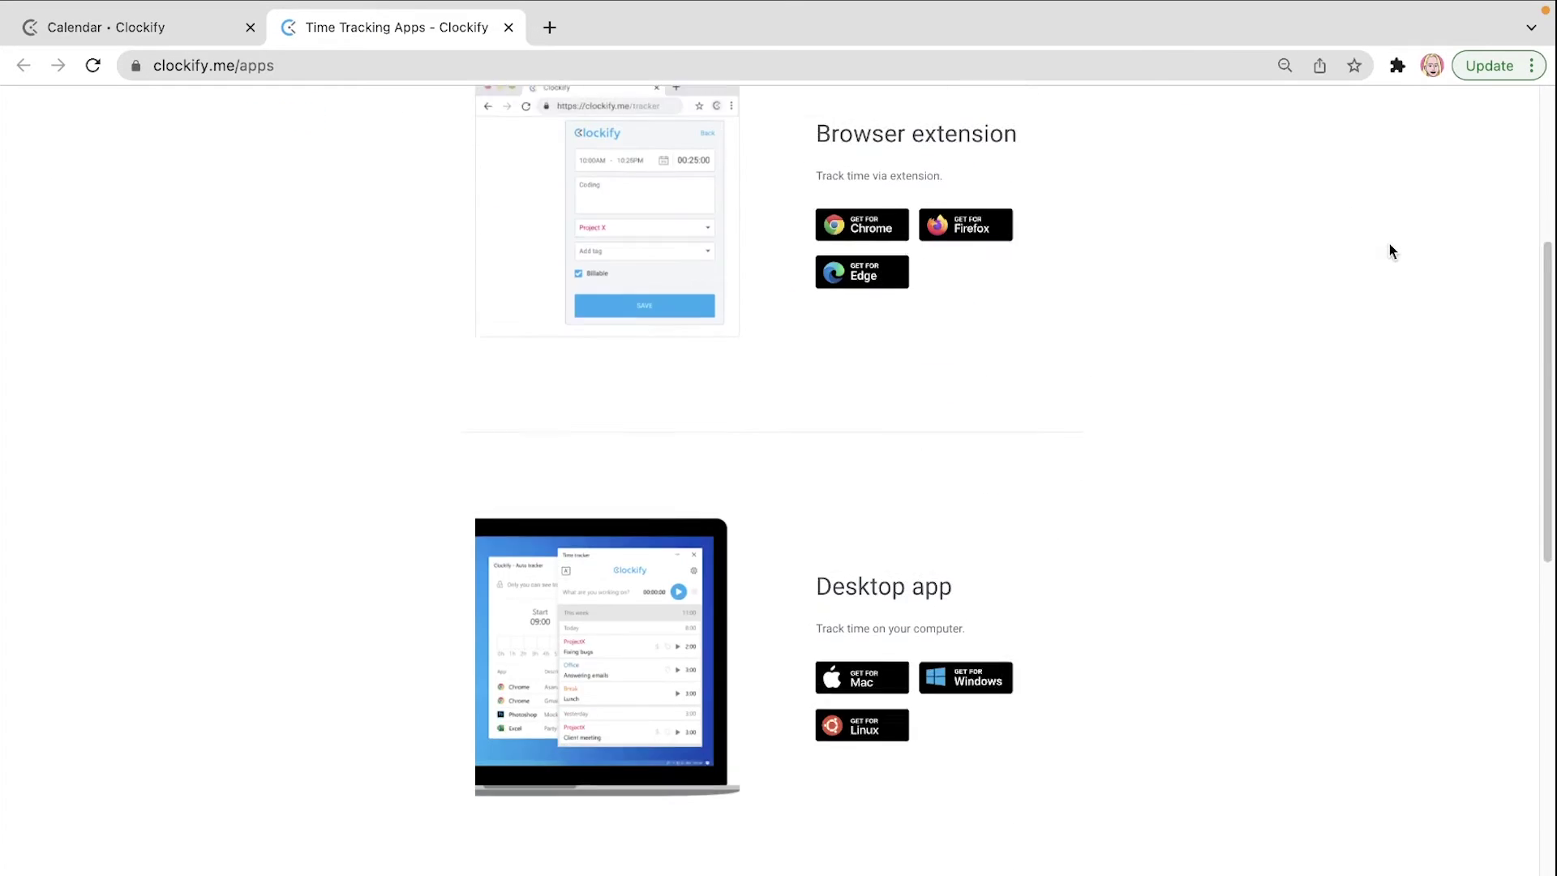
pyautogui.scroll(-6, 1388, 244)
pyautogui.scroll(-4, 1389, 244)
pyautogui.scroll(-2, 1389, 243)
pyautogui.scroll(3, 1389, 243)
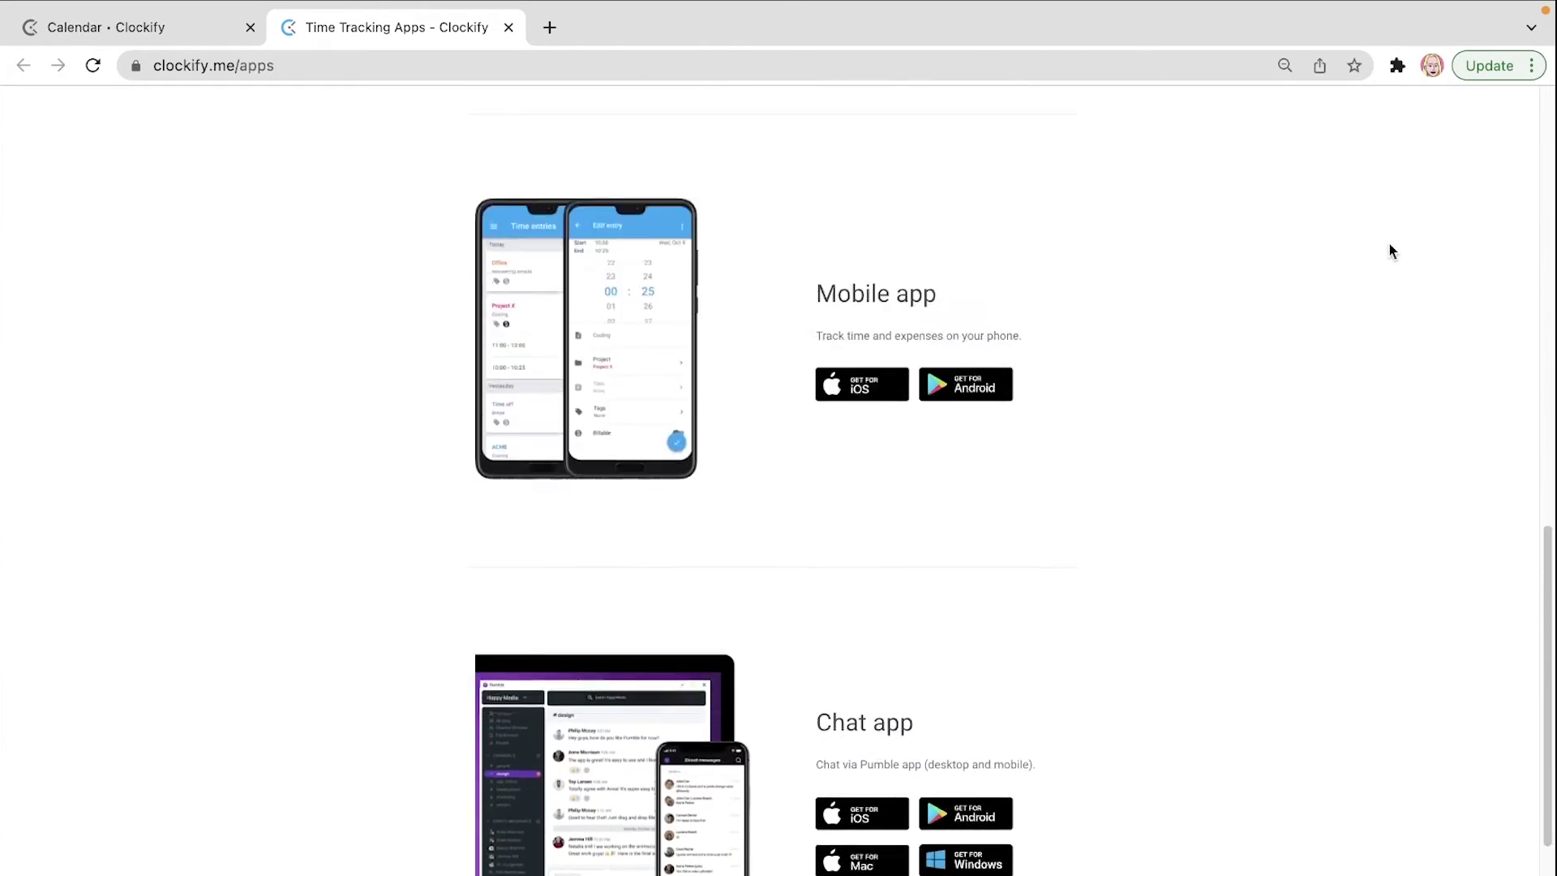
pyautogui.scroll(9, 1389, 243)
pyautogui.scroll(4, 1389, 243)
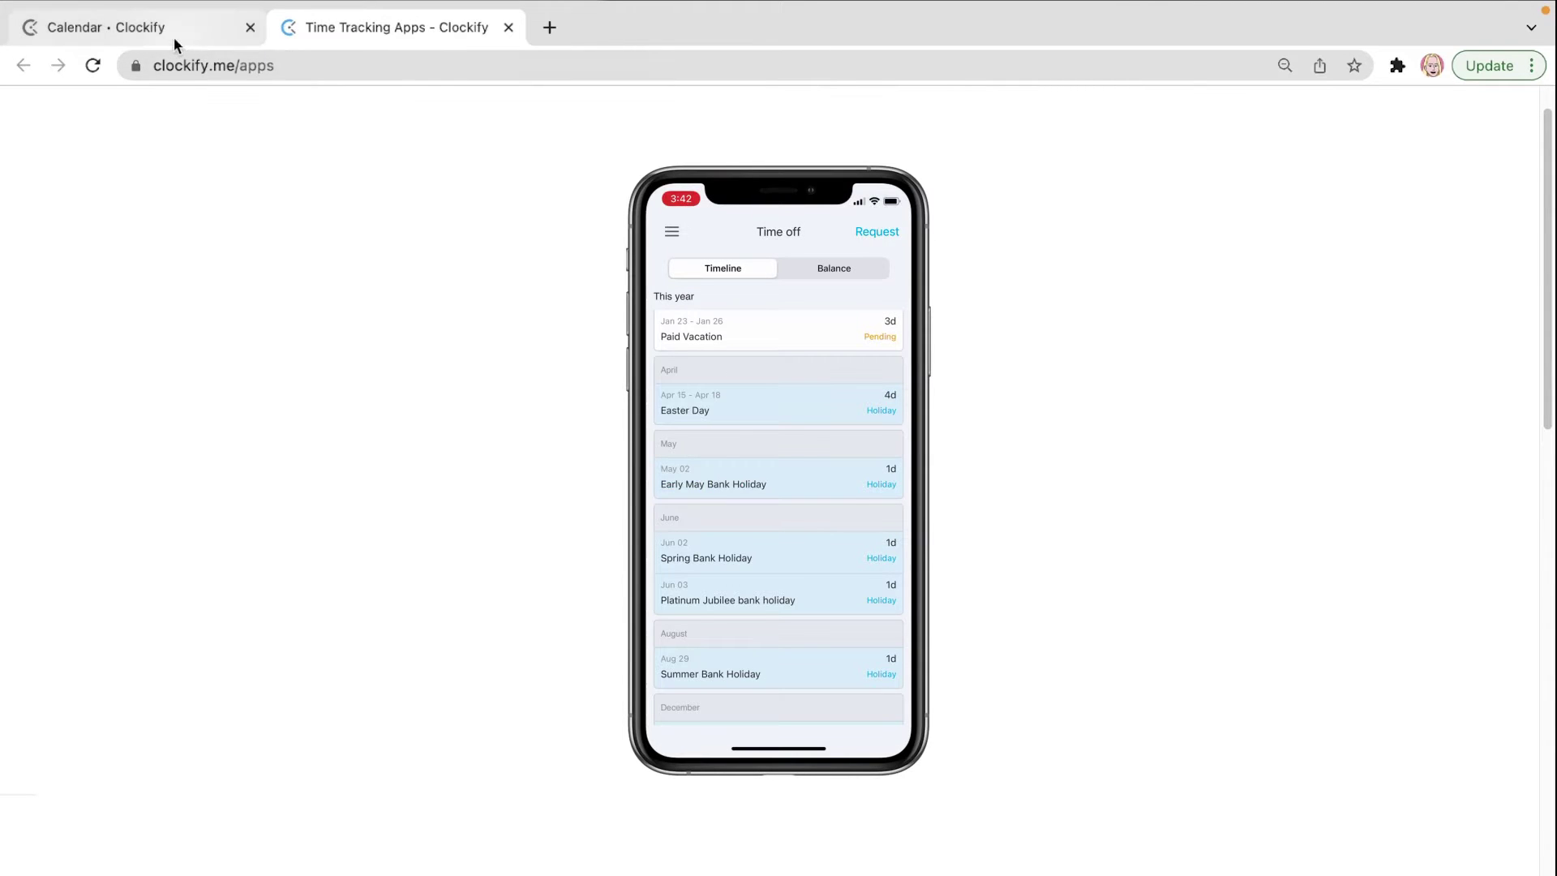
# - Back in the first tab's Time Tracker, start a timer
pyautogui.click(173, 37)
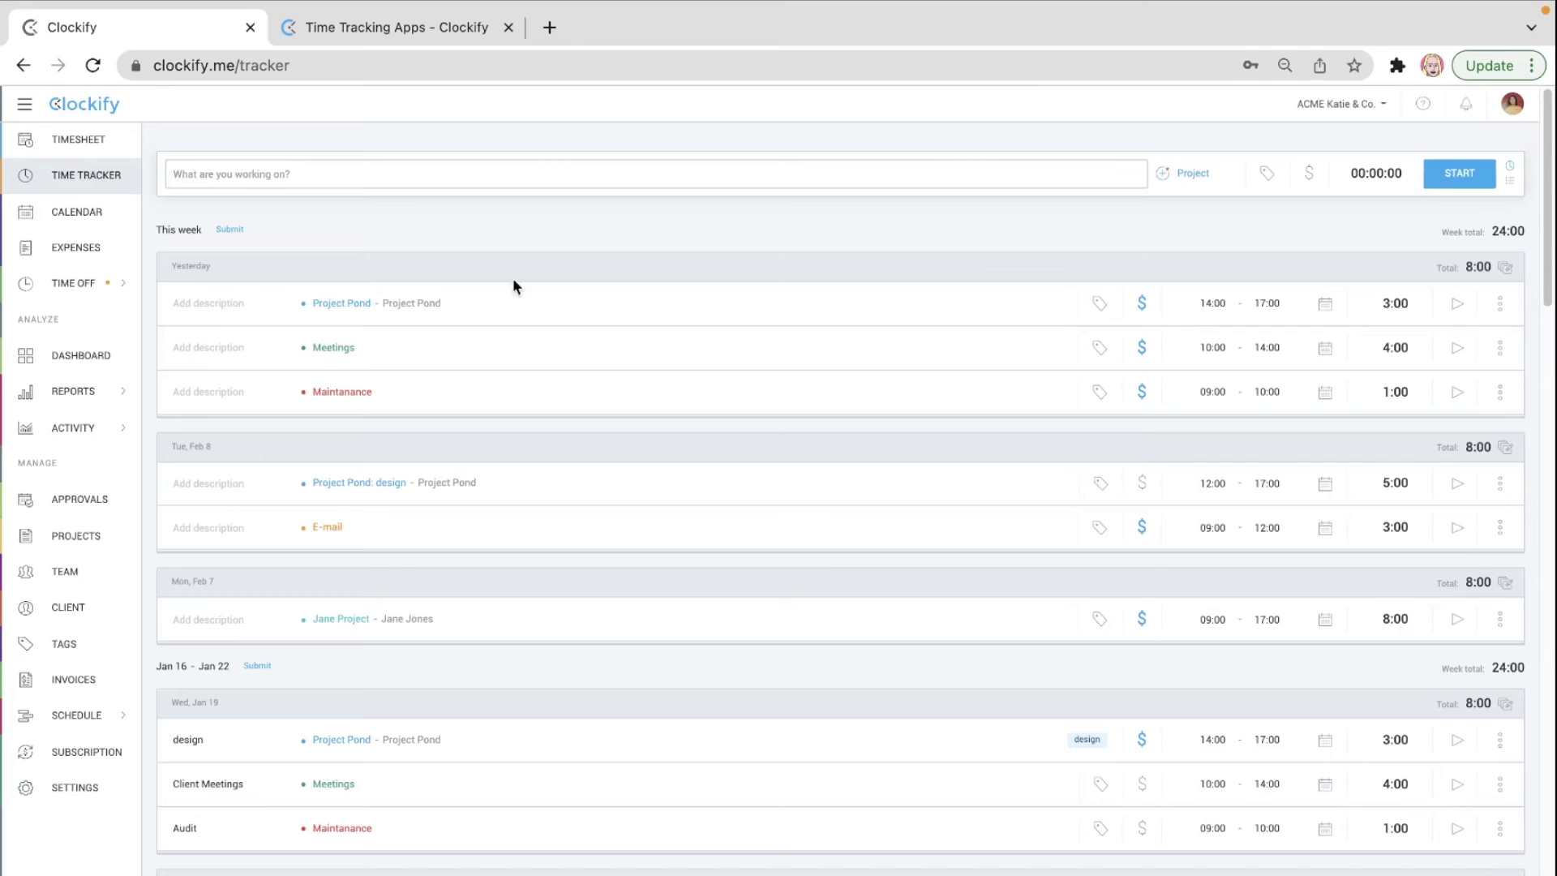
pyautogui.click(1451, 183)
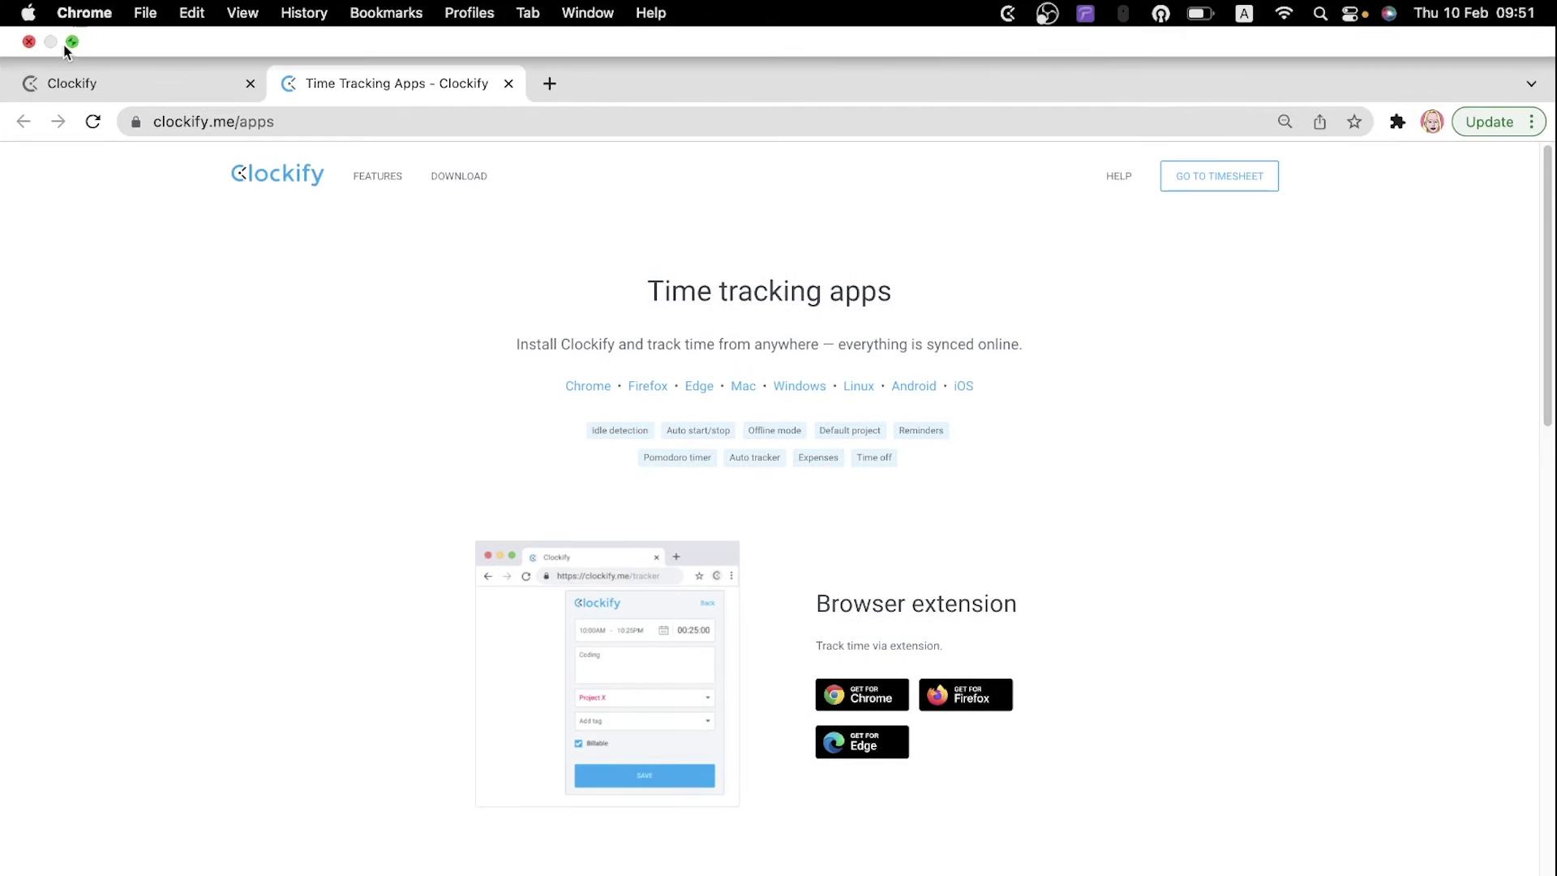
pyautogui.click(70, 44)
# - Review the desktop app's Timer and Reminder preferences
pyautogui.click(143, 147)
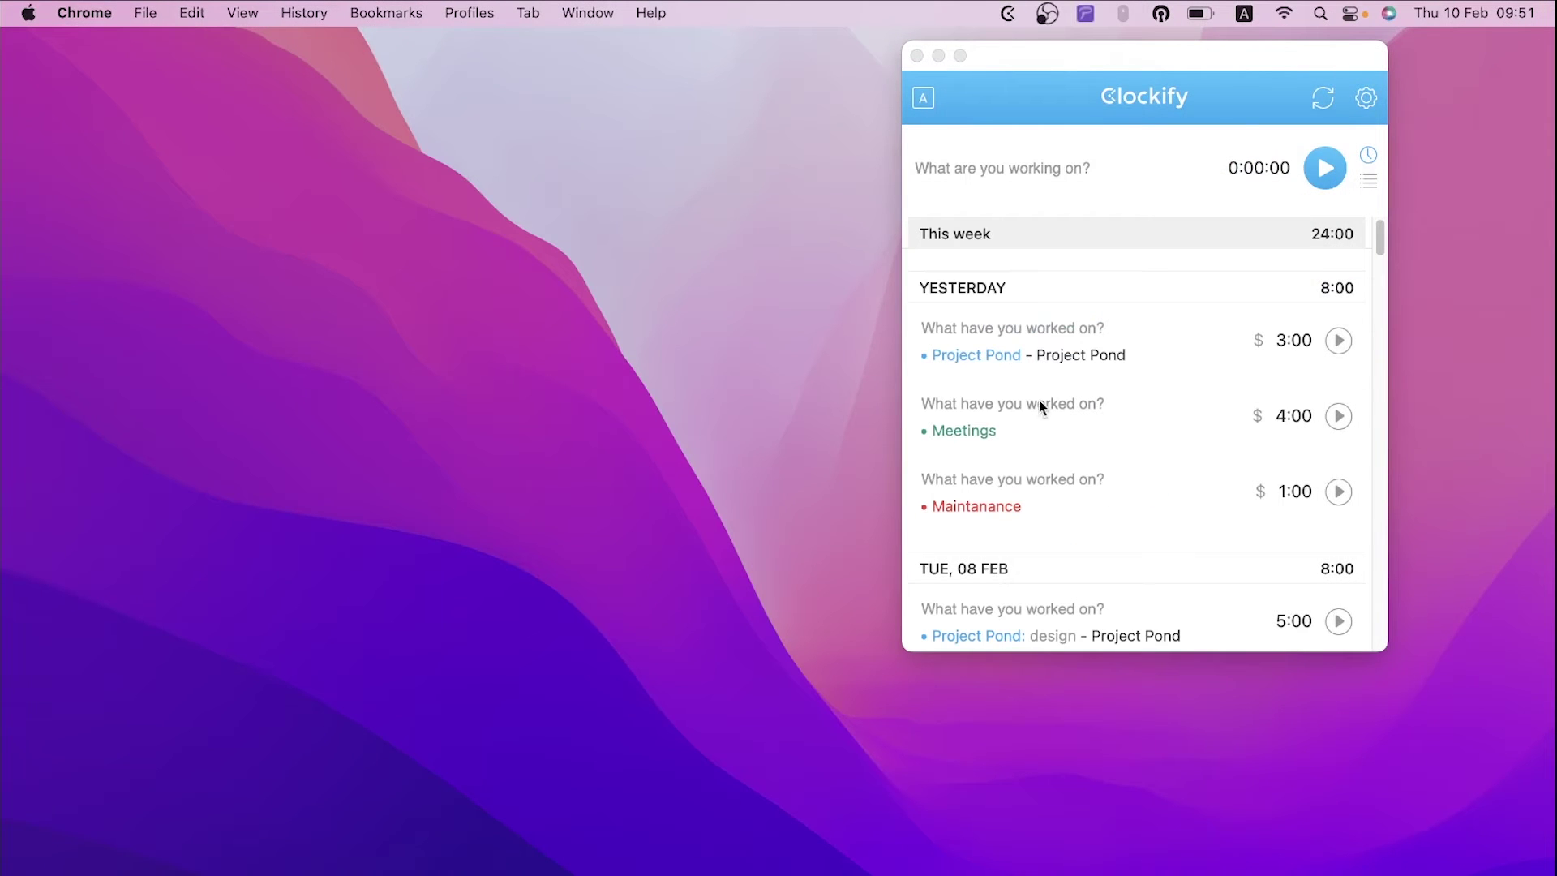
pyautogui.click(1365, 97)
pyautogui.click(1158, 313)
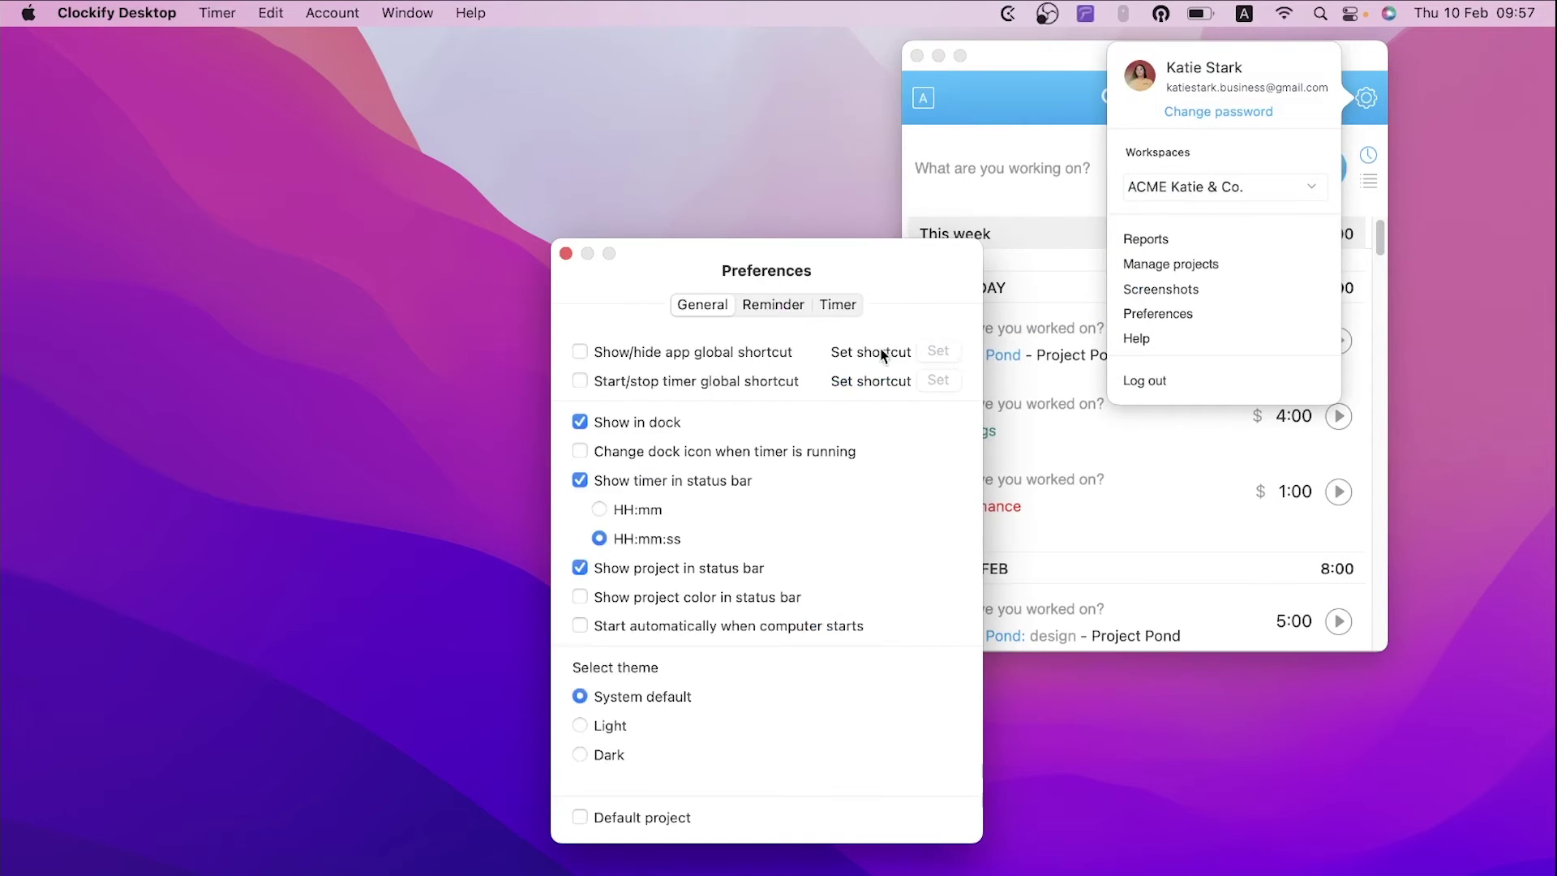
pyautogui.click(838, 306)
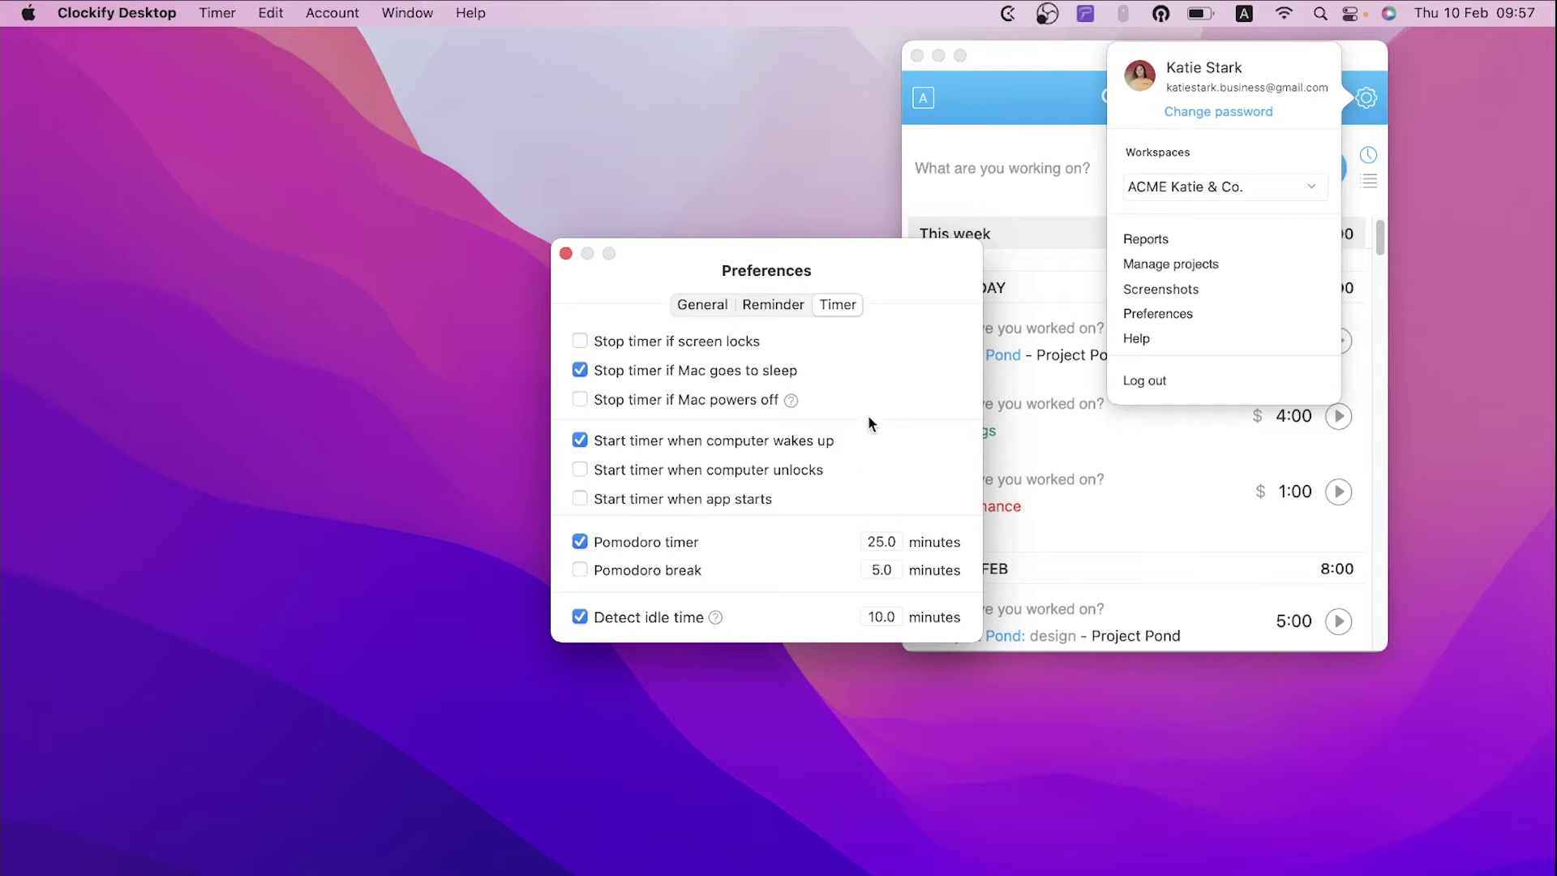
pyautogui.click(768, 306)
pyautogui.click(829, 310)
# - Close preferences and open the auto-tracker activity window, moving it up and left
pyautogui.click(565, 253)
pyautogui.click(923, 97)
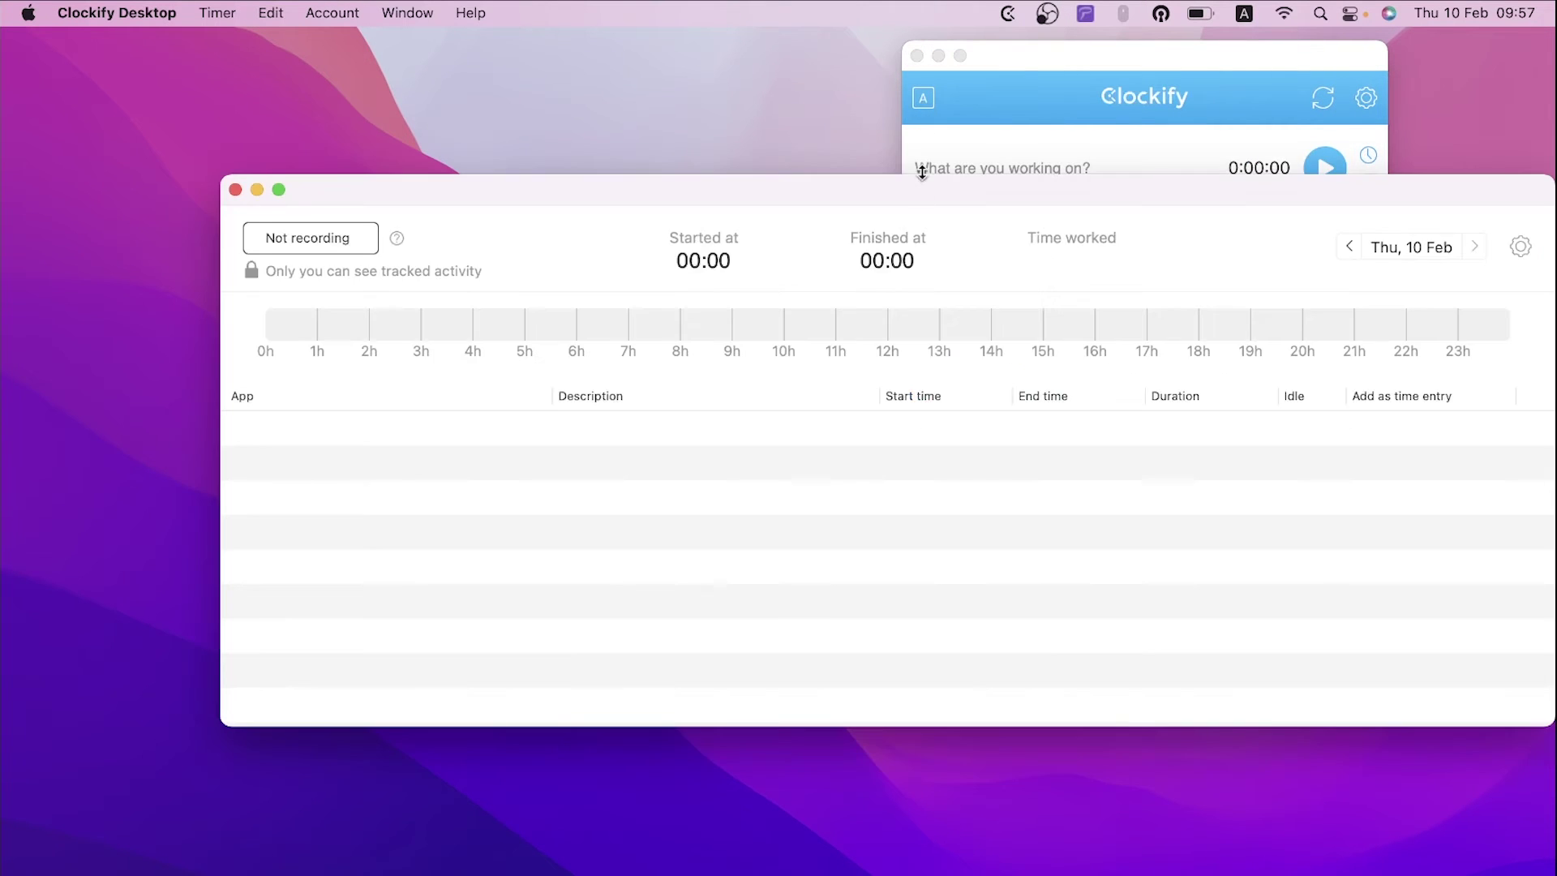
pyautogui.moveTo(922, 186); pyautogui.dragTo(770, 128)
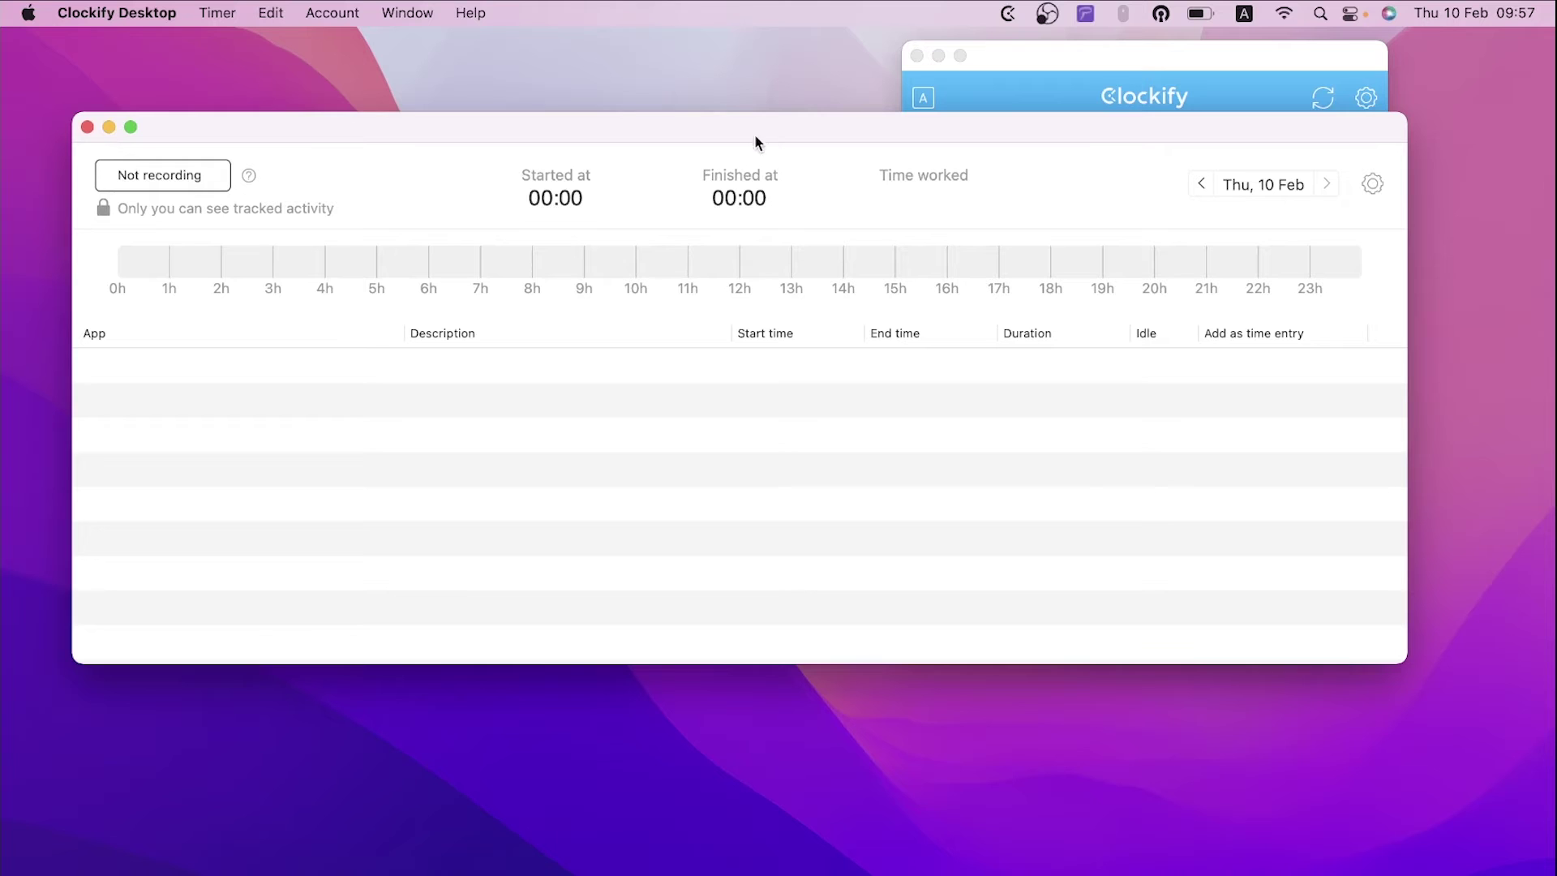
# - Record activity and bulk-add the Finder, Google Chrome and Adobe Premiere rows as Project Pond entries
pyautogui.click(211, 183)
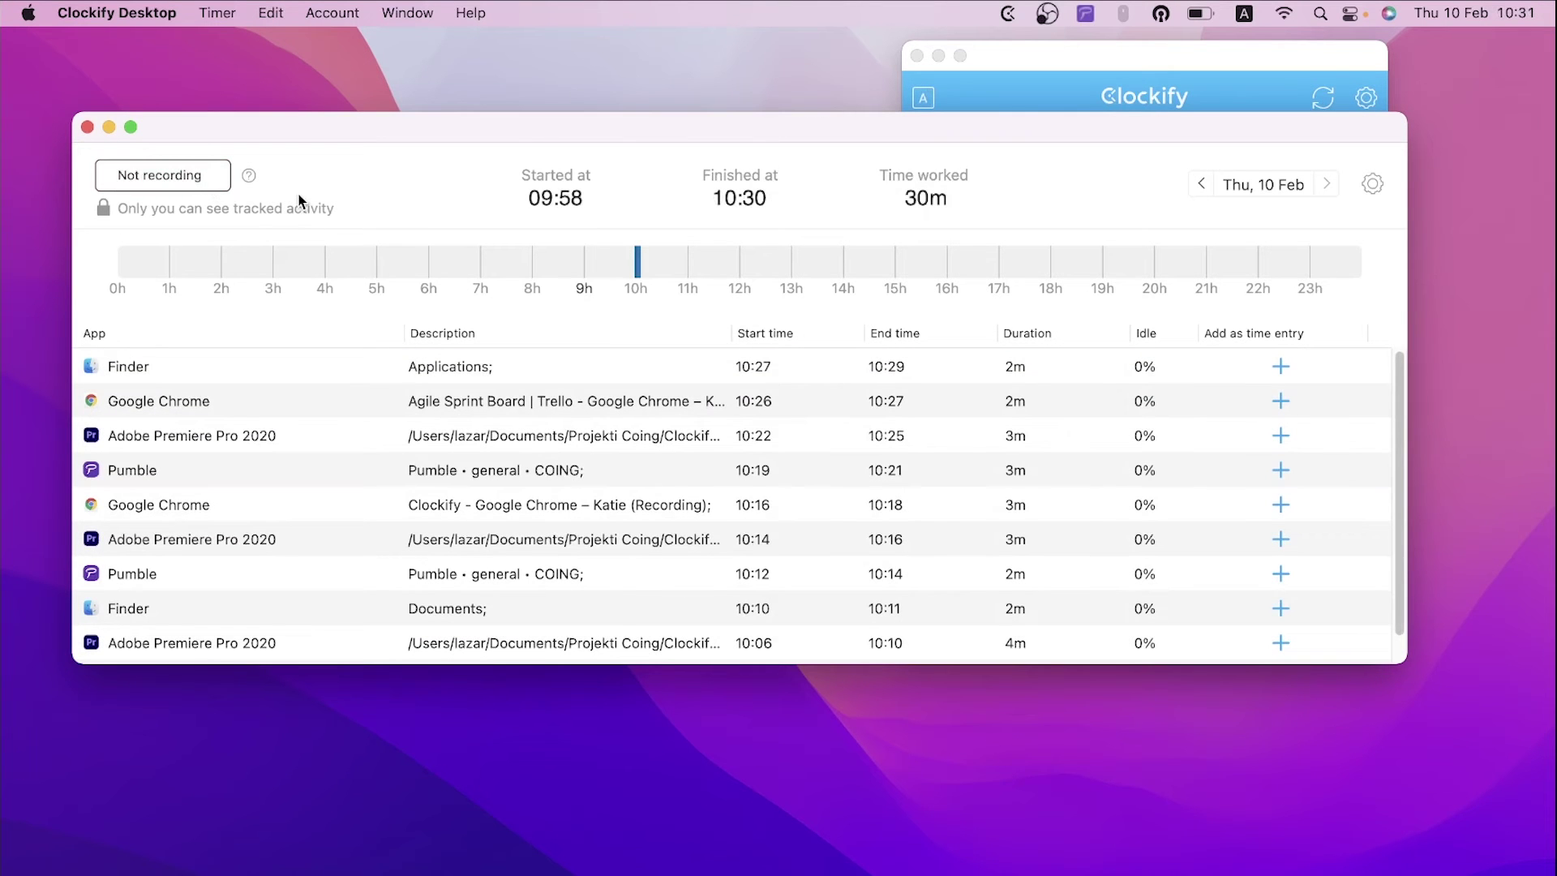
pyautogui.click(306, 371)
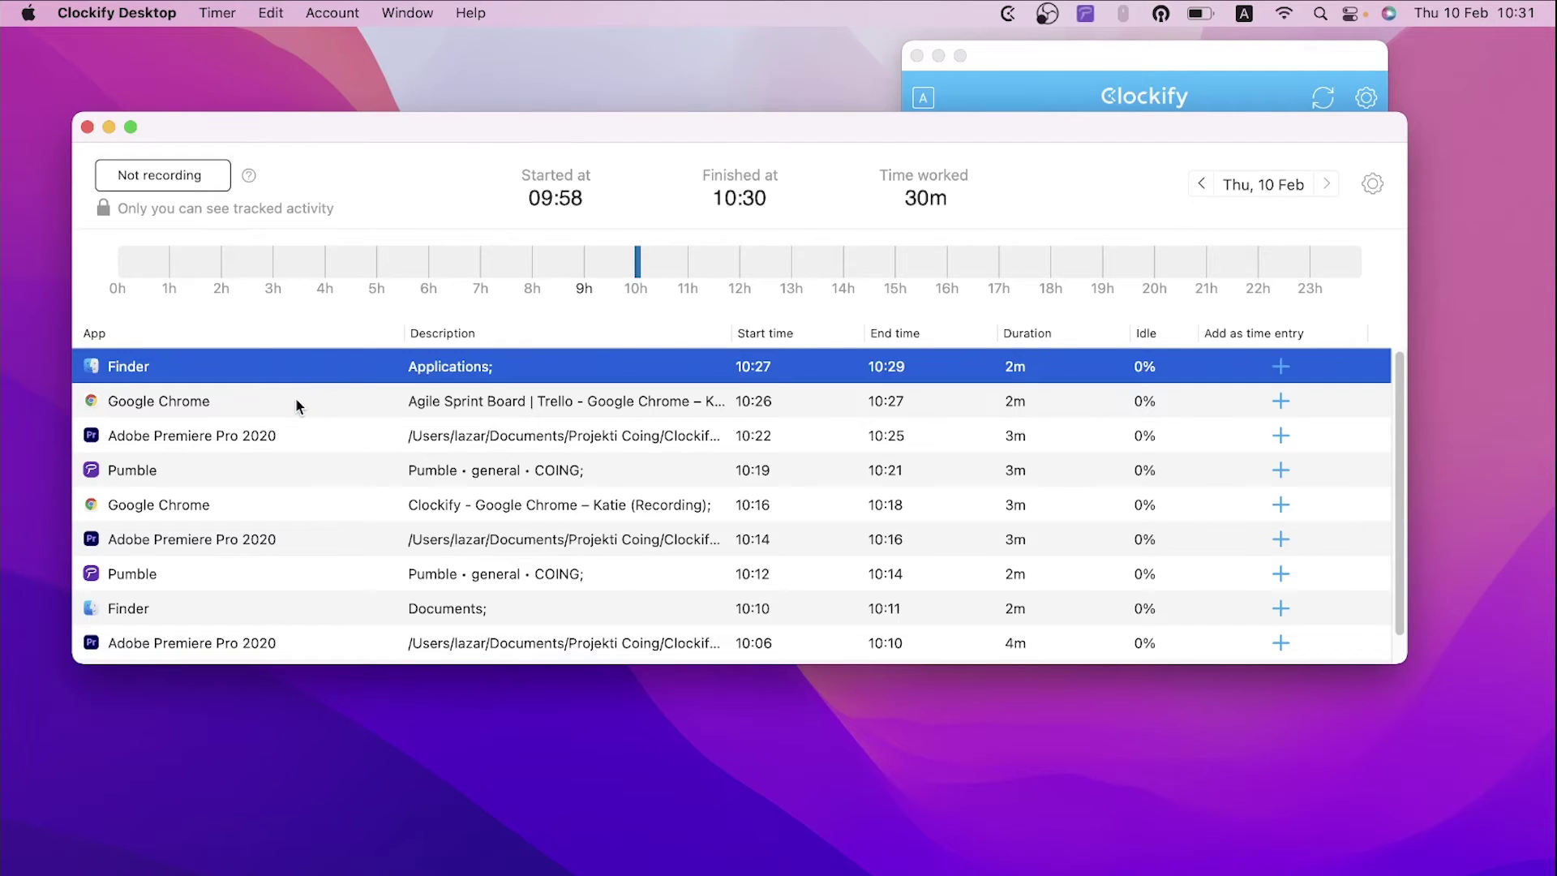
pyautogui.keyDown('shift'); pyautogui.click(296, 403); pyautogui.keyUp('shift')
pyautogui.keyDown('shift'); pyautogui.click(294, 440); pyautogui.keyUp('shift')
pyautogui.rightClick(298, 439)
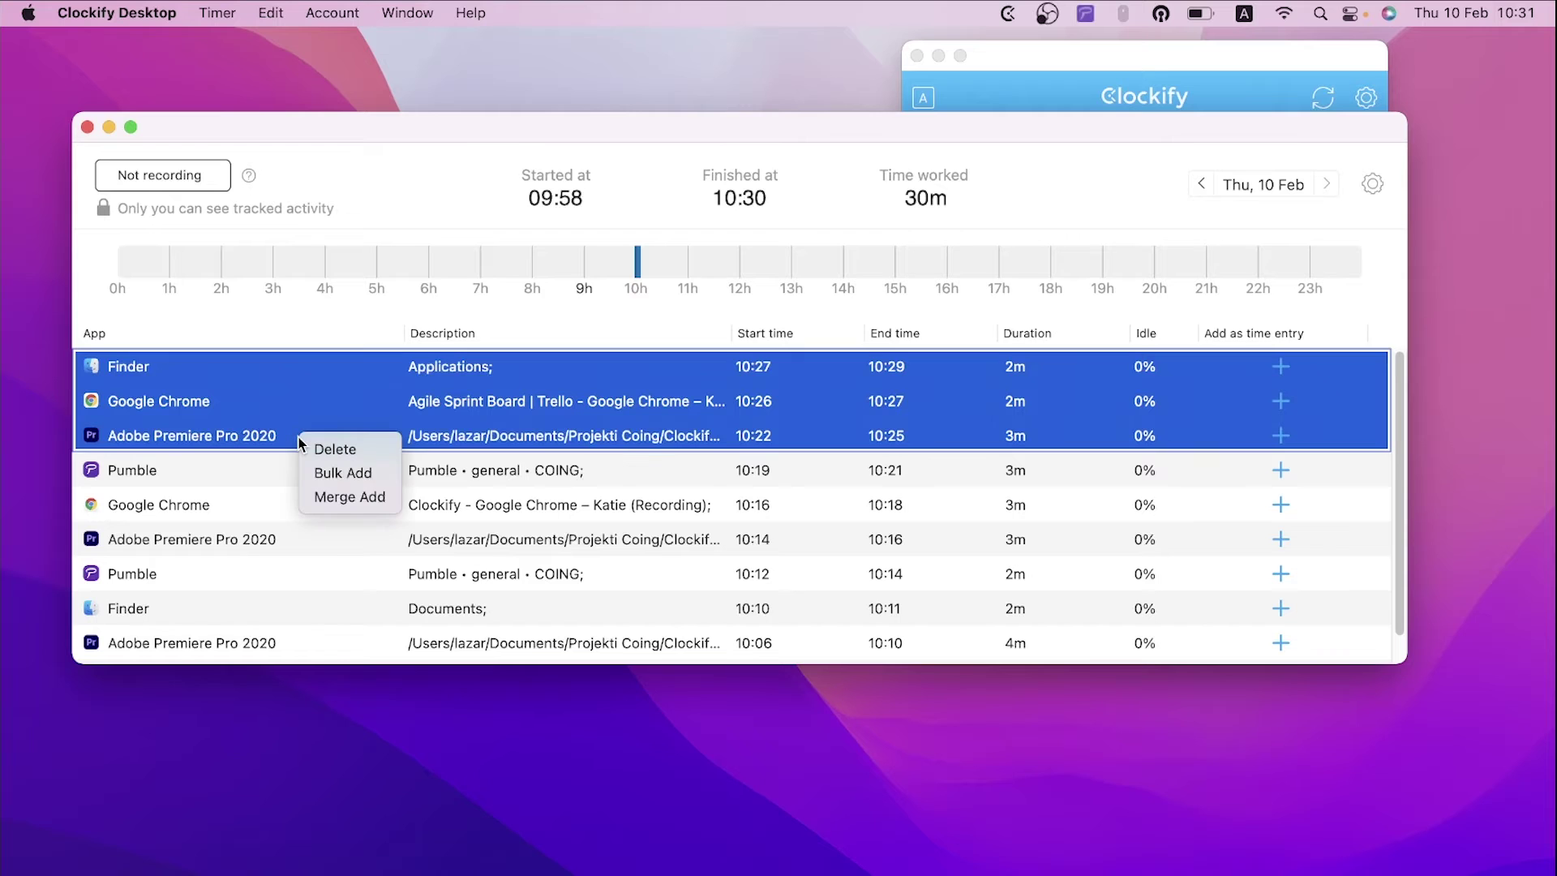
pyautogui.click(334, 473)
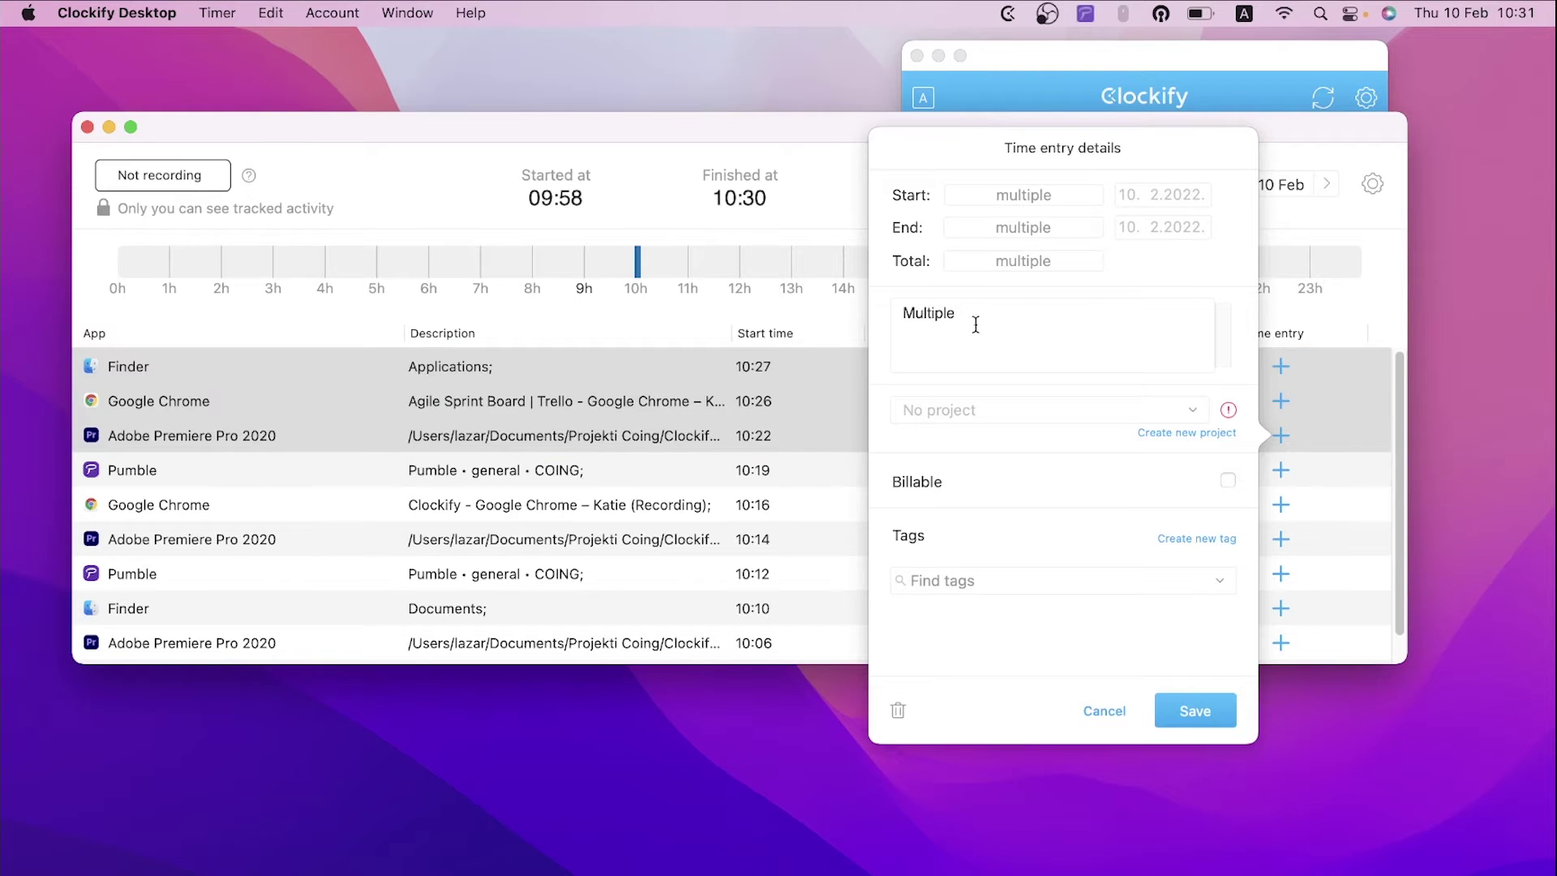
pyautogui.click(1061, 409)
pyautogui.click(973, 550)
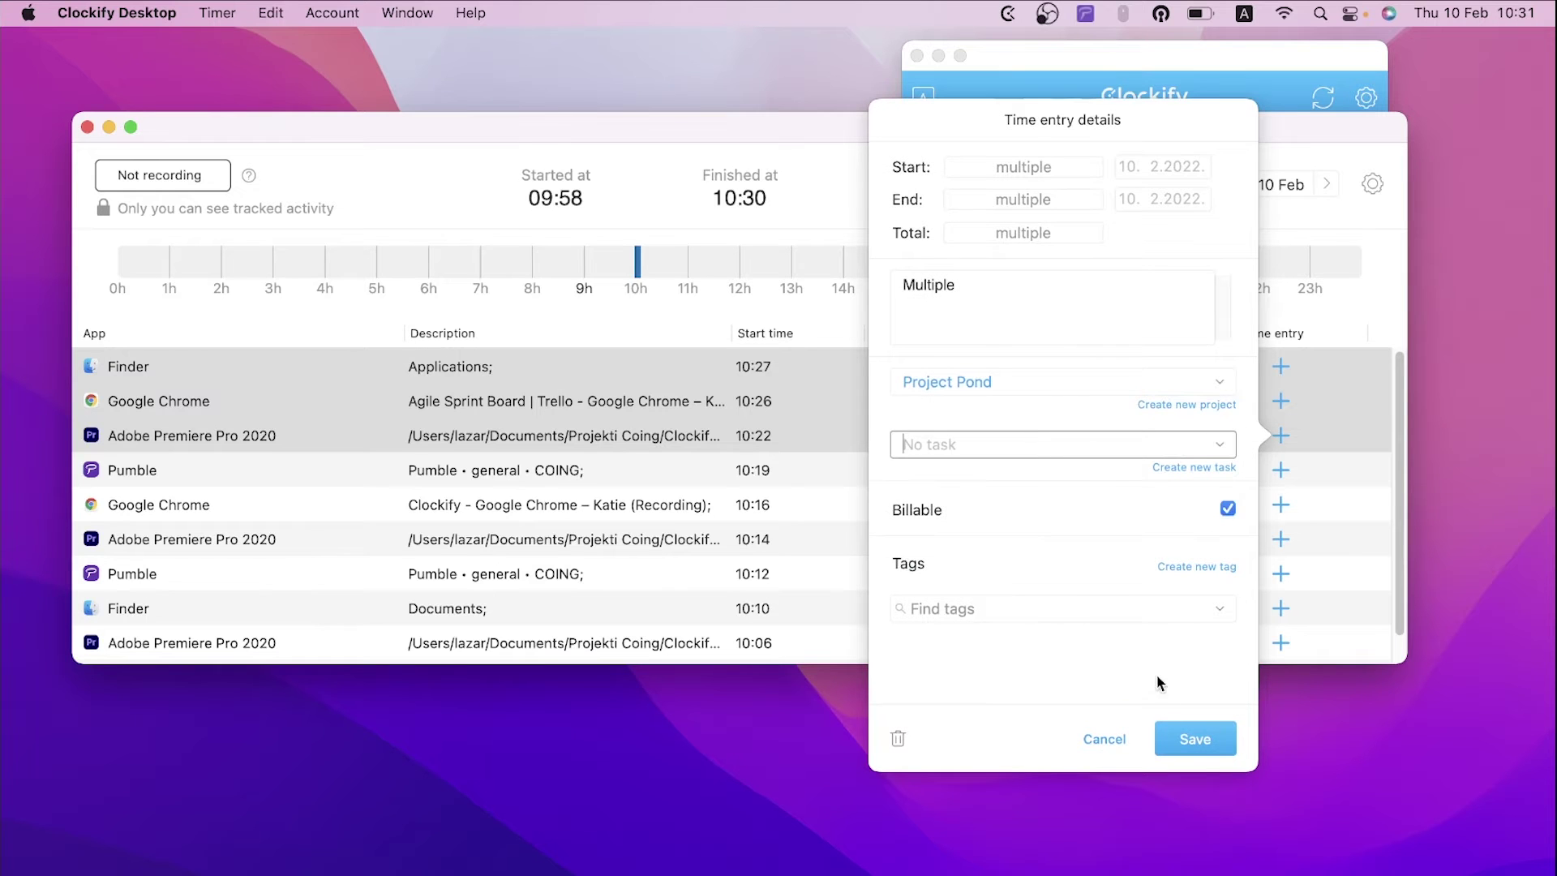
pyautogui.click(1194, 738)
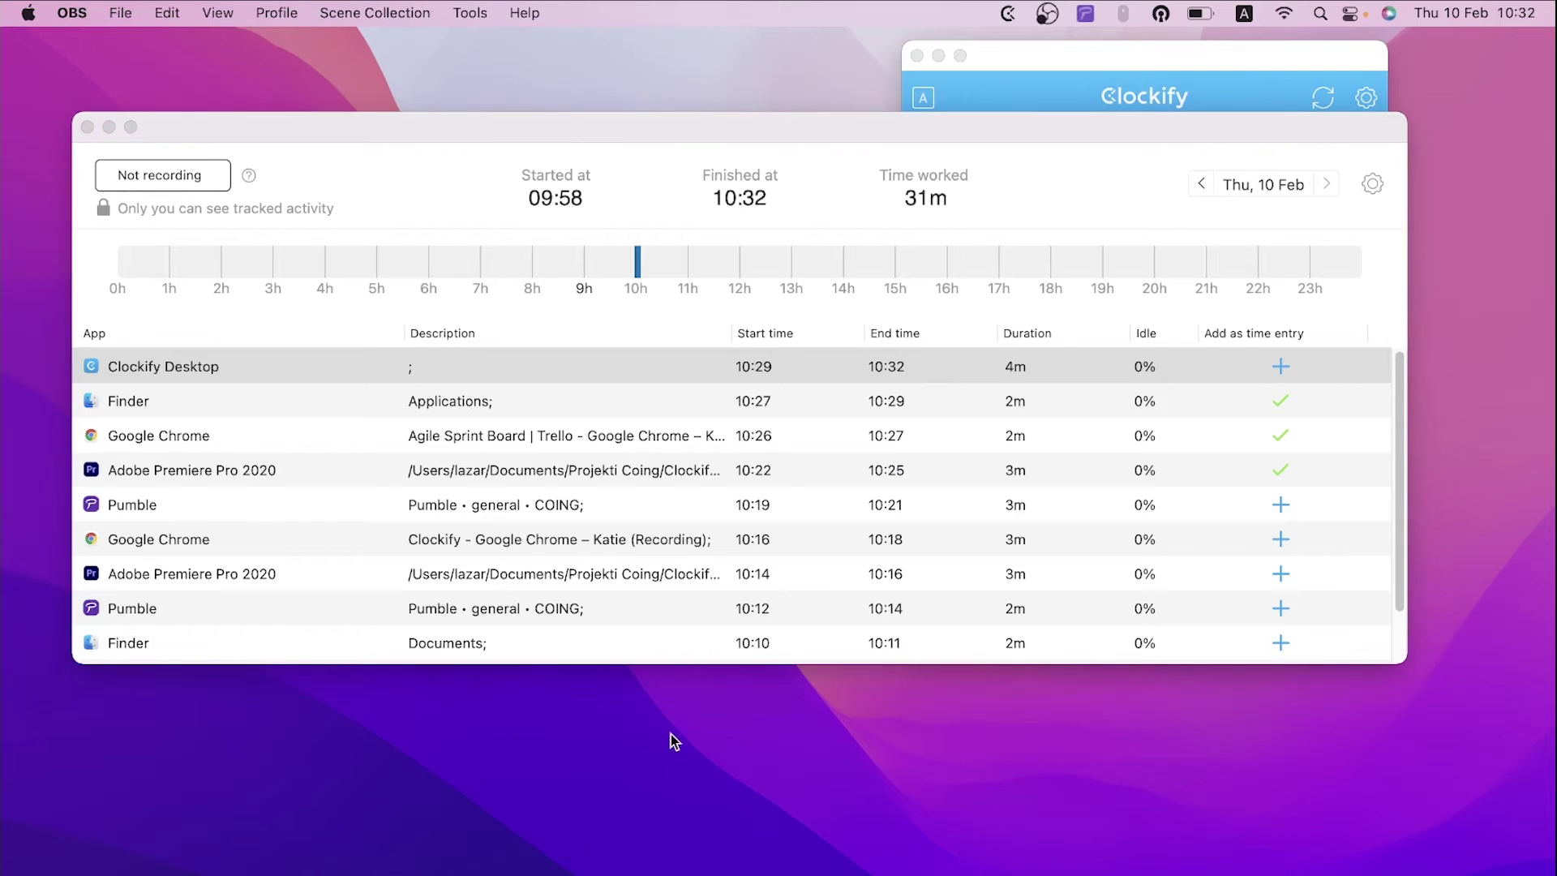
# - In Trello, add a 'Project Pond' card to In Progress and open its details
pyautogui.click(385, 861)
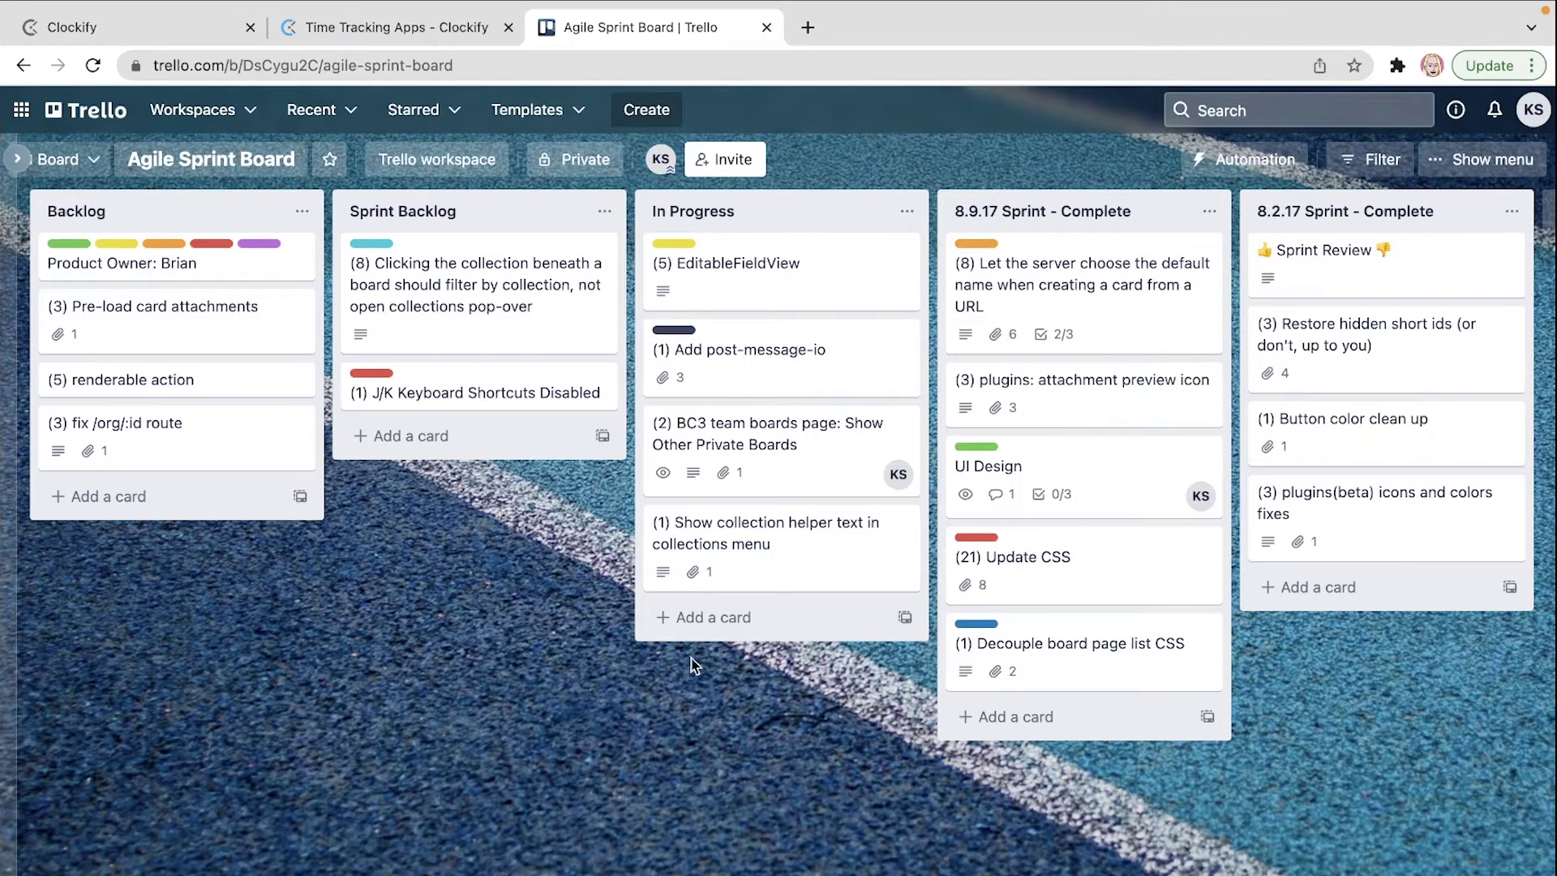
pyautogui.click(698, 616)
pyautogui.write('Project Pond')
pyautogui.press('Return')
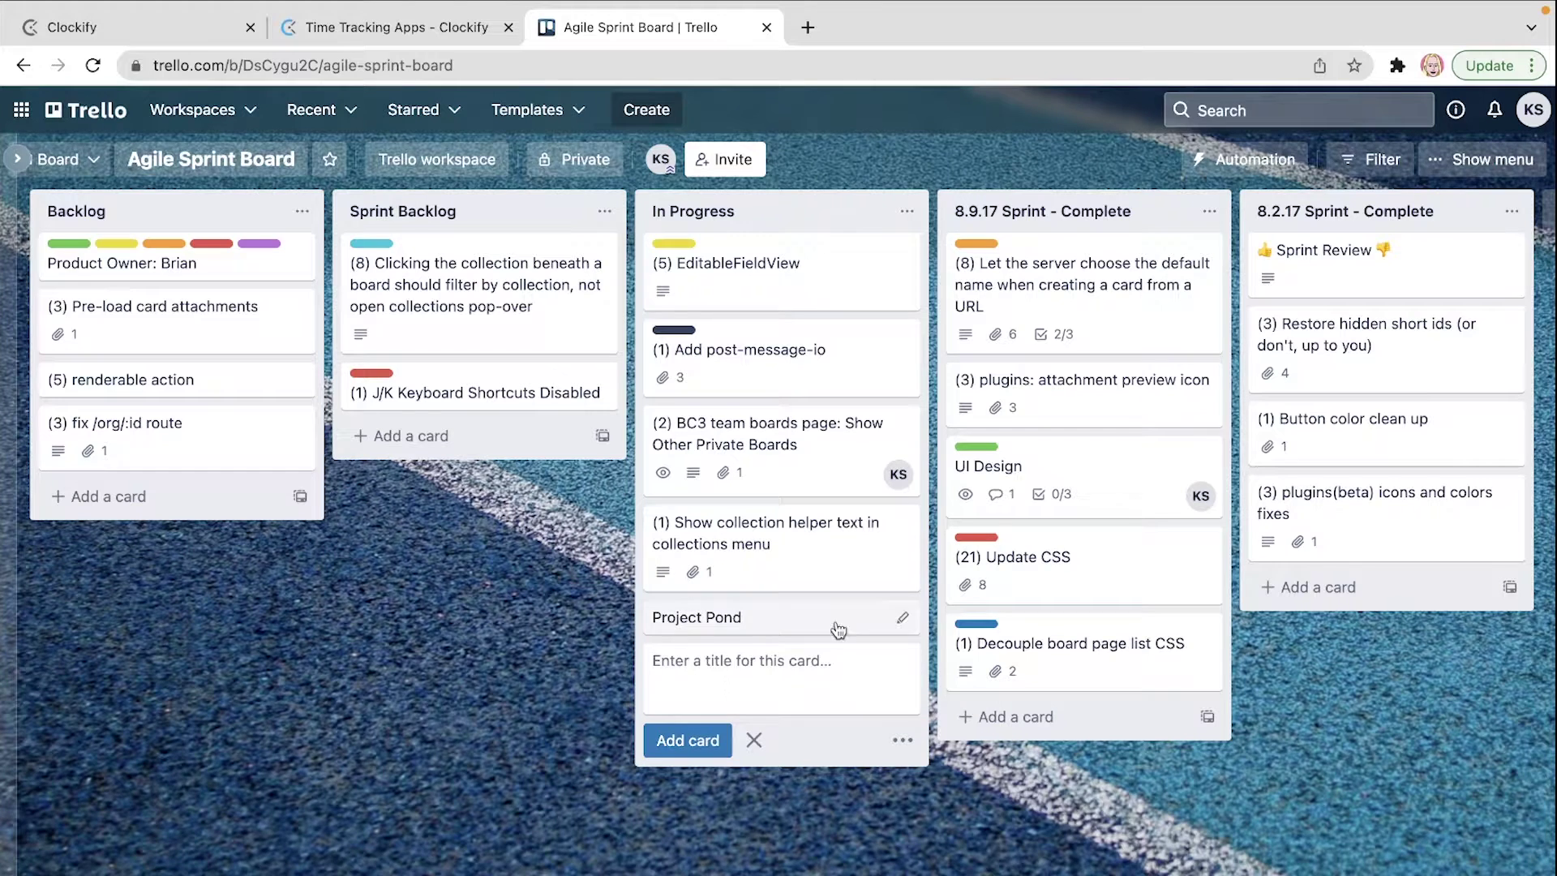
pyautogui.rightClick(838, 630)
pyautogui.click(997, 615)
# - Start a Project Pond Clockify timer from the card, then stop it in the extension
pyautogui.click(1054, 533)
pyautogui.click(1329, 255)
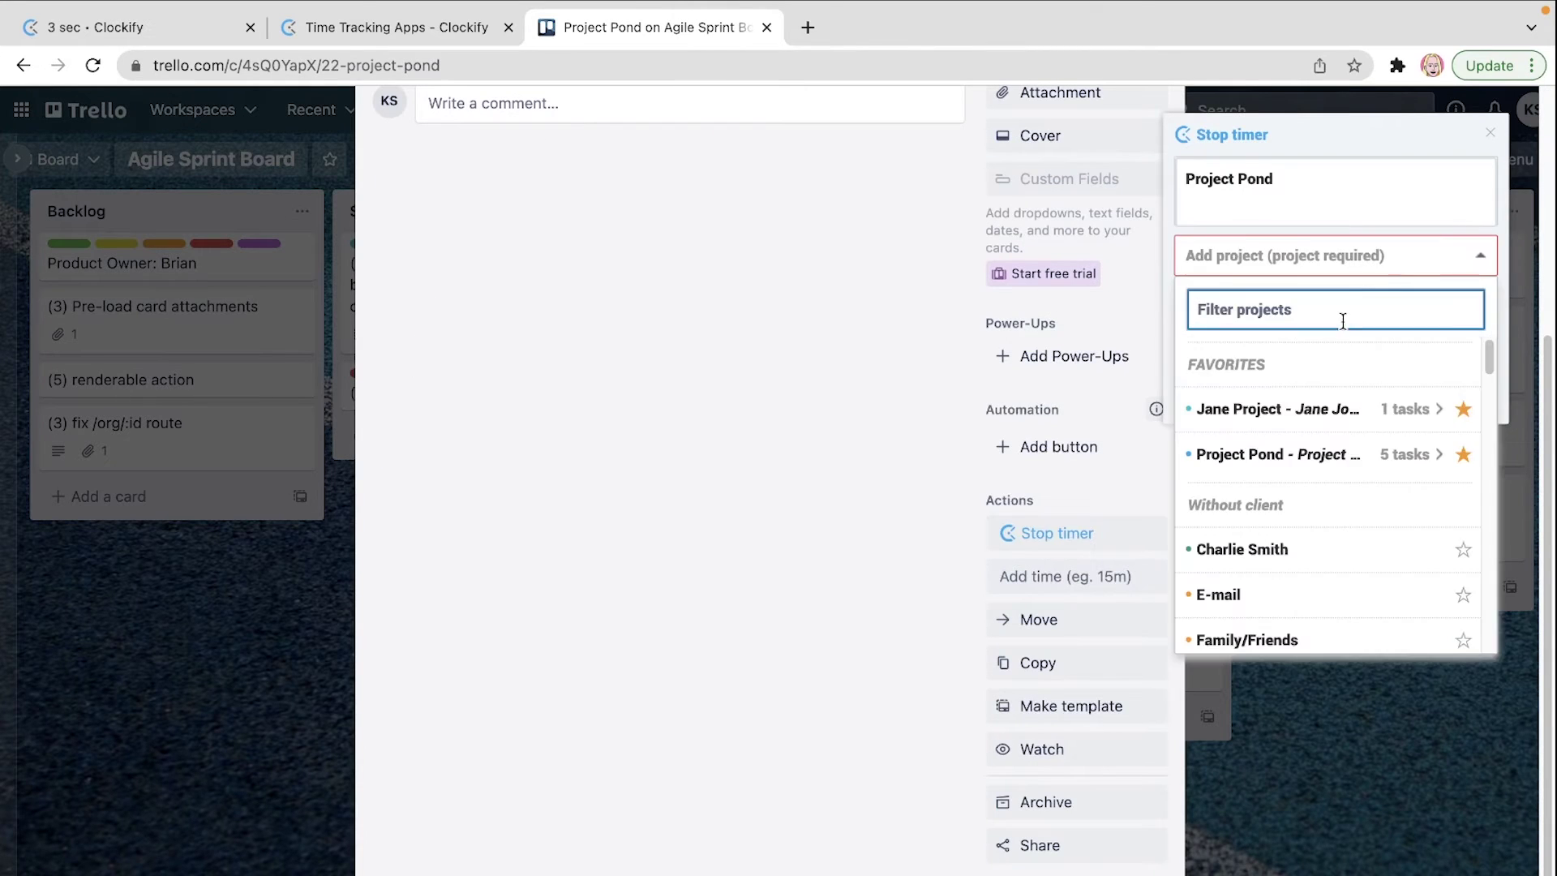
pyautogui.click(1277, 454)
pyautogui.click(1303, 392)
pyautogui.scroll(5, 1054, 324)
pyautogui.click(1157, 163)
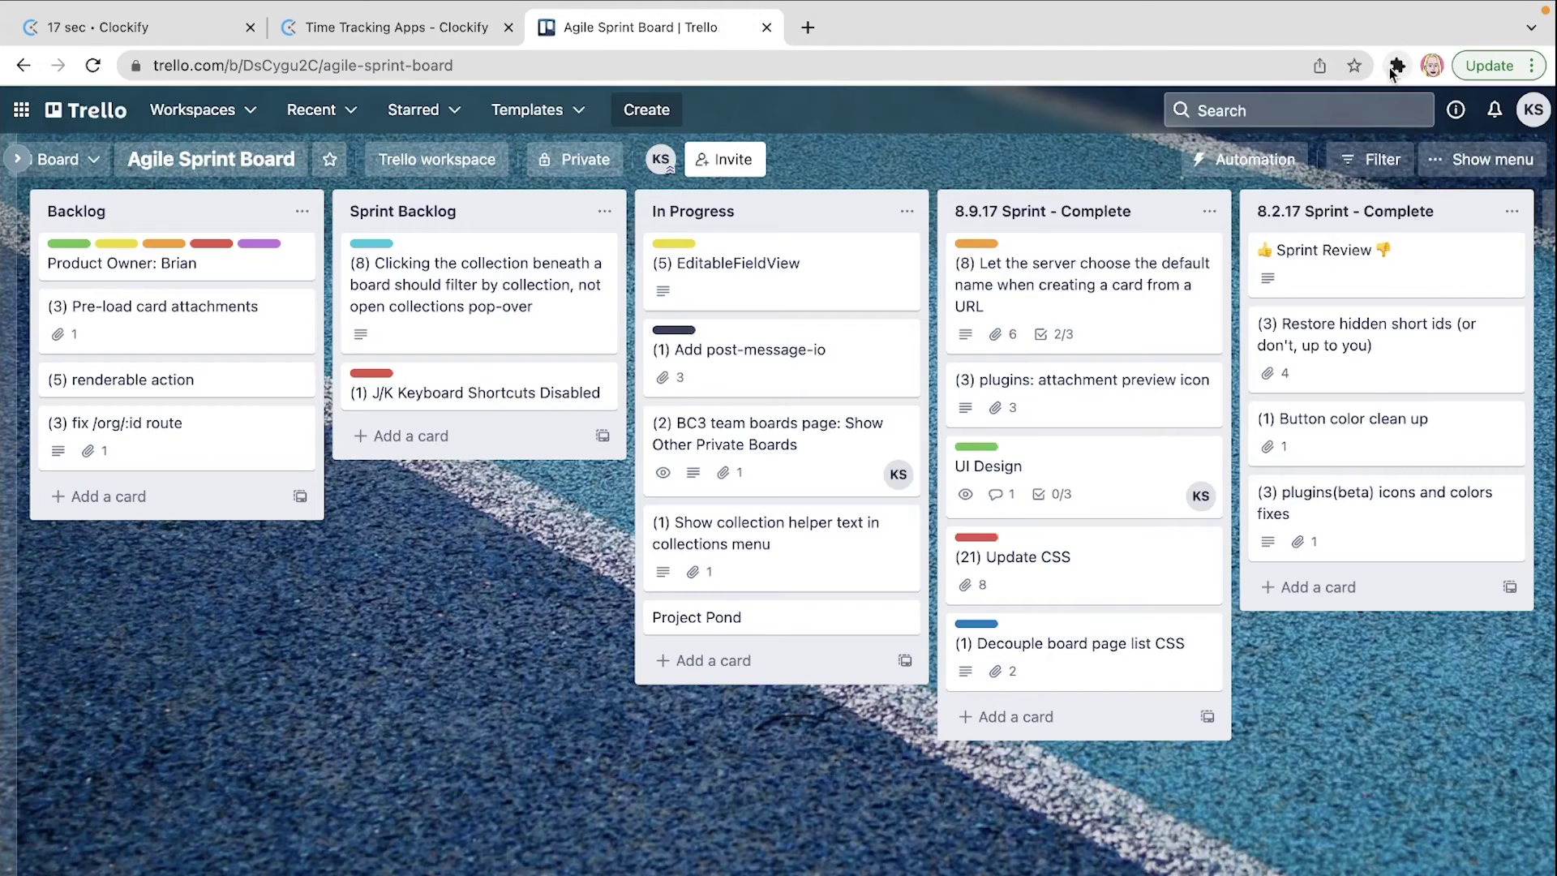
pyautogui.click(1392, 71)
pyautogui.click(1289, 185)
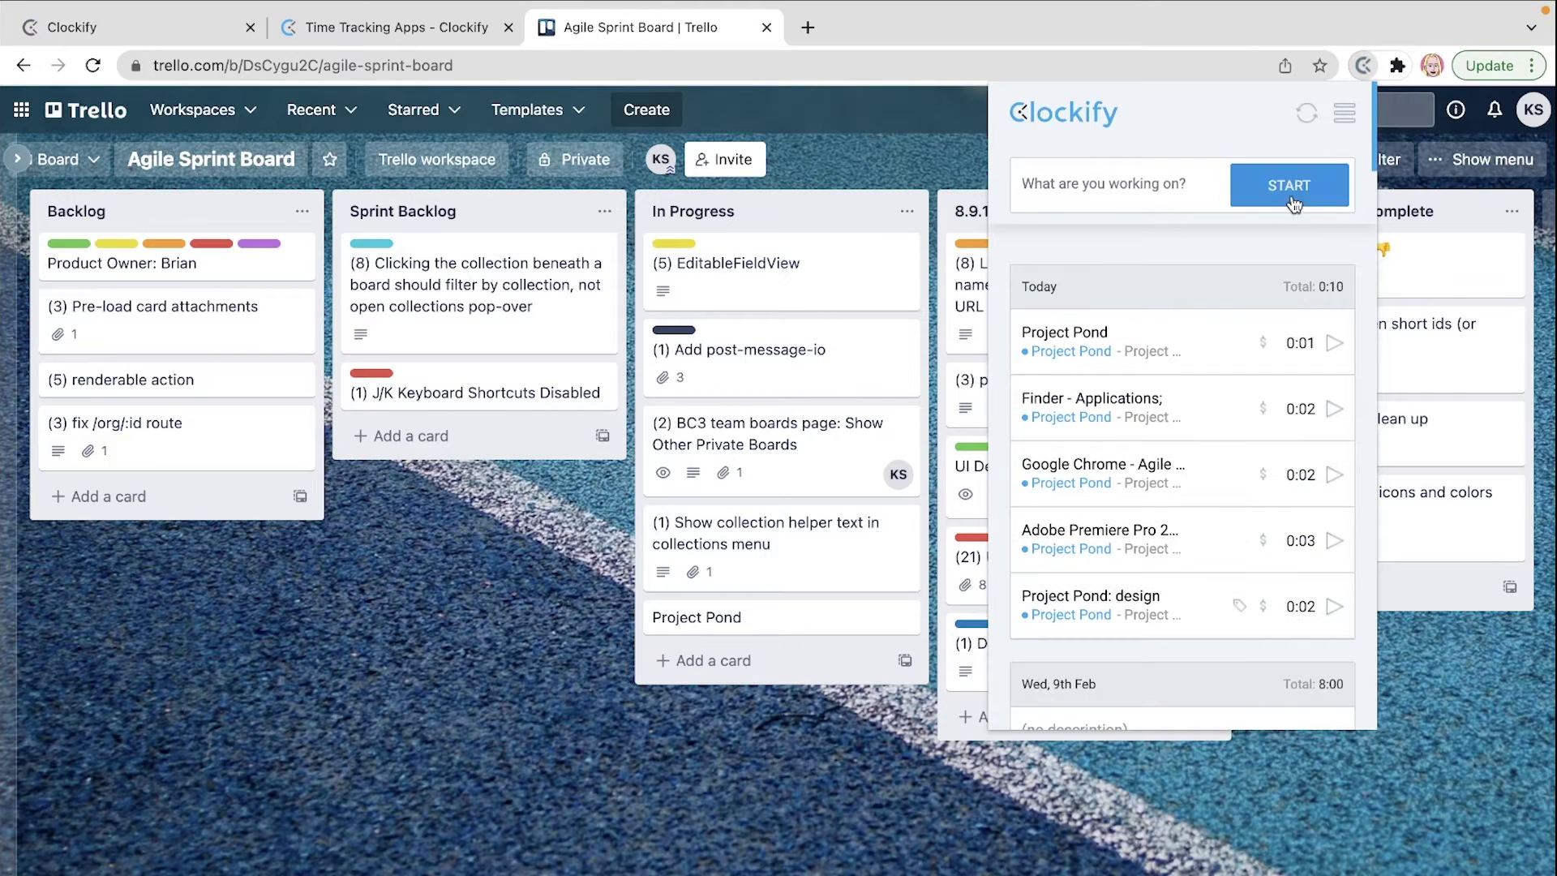
# - On the Expenses page, start a new expense for Jane Project
pyautogui.click(171, 31)
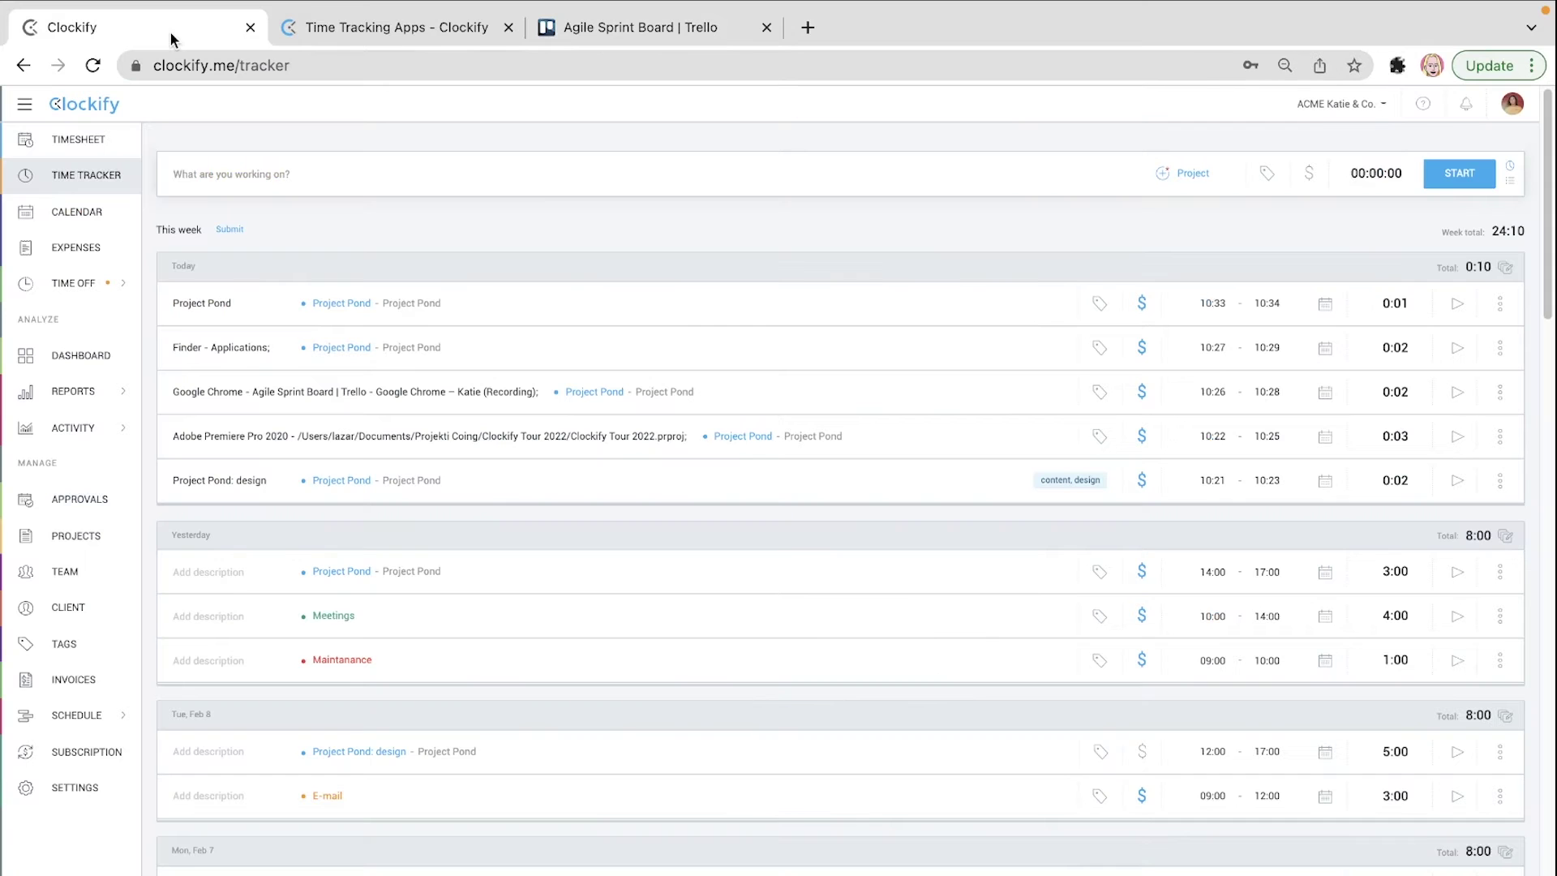
pyautogui.click(118, 259)
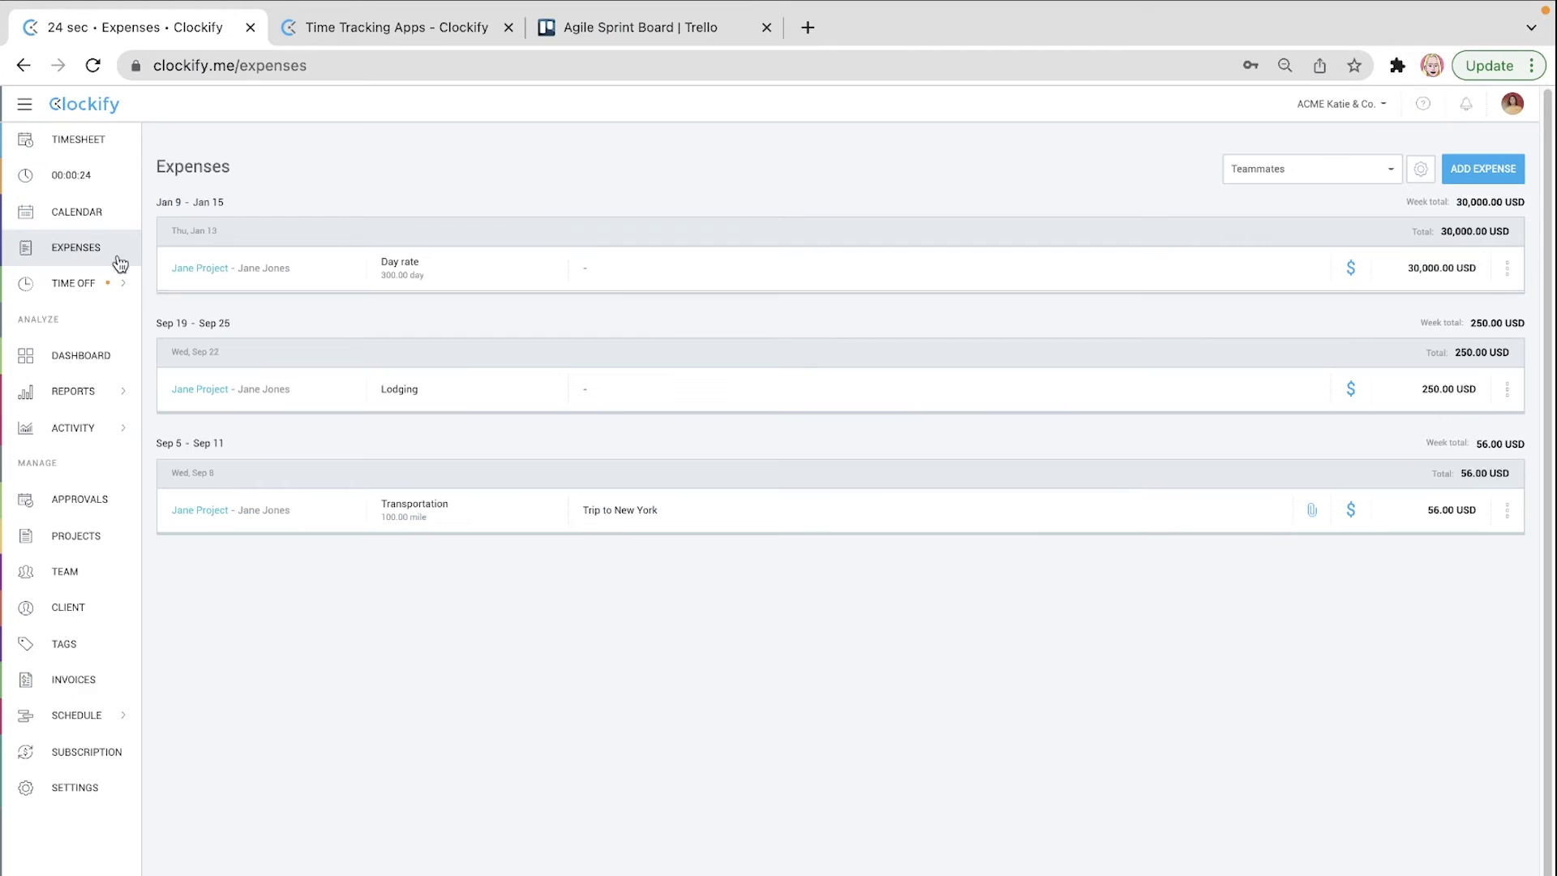
pyautogui.click(1472, 170)
pyautogui.click(902, 448)
pyautogui.click(835, 541)
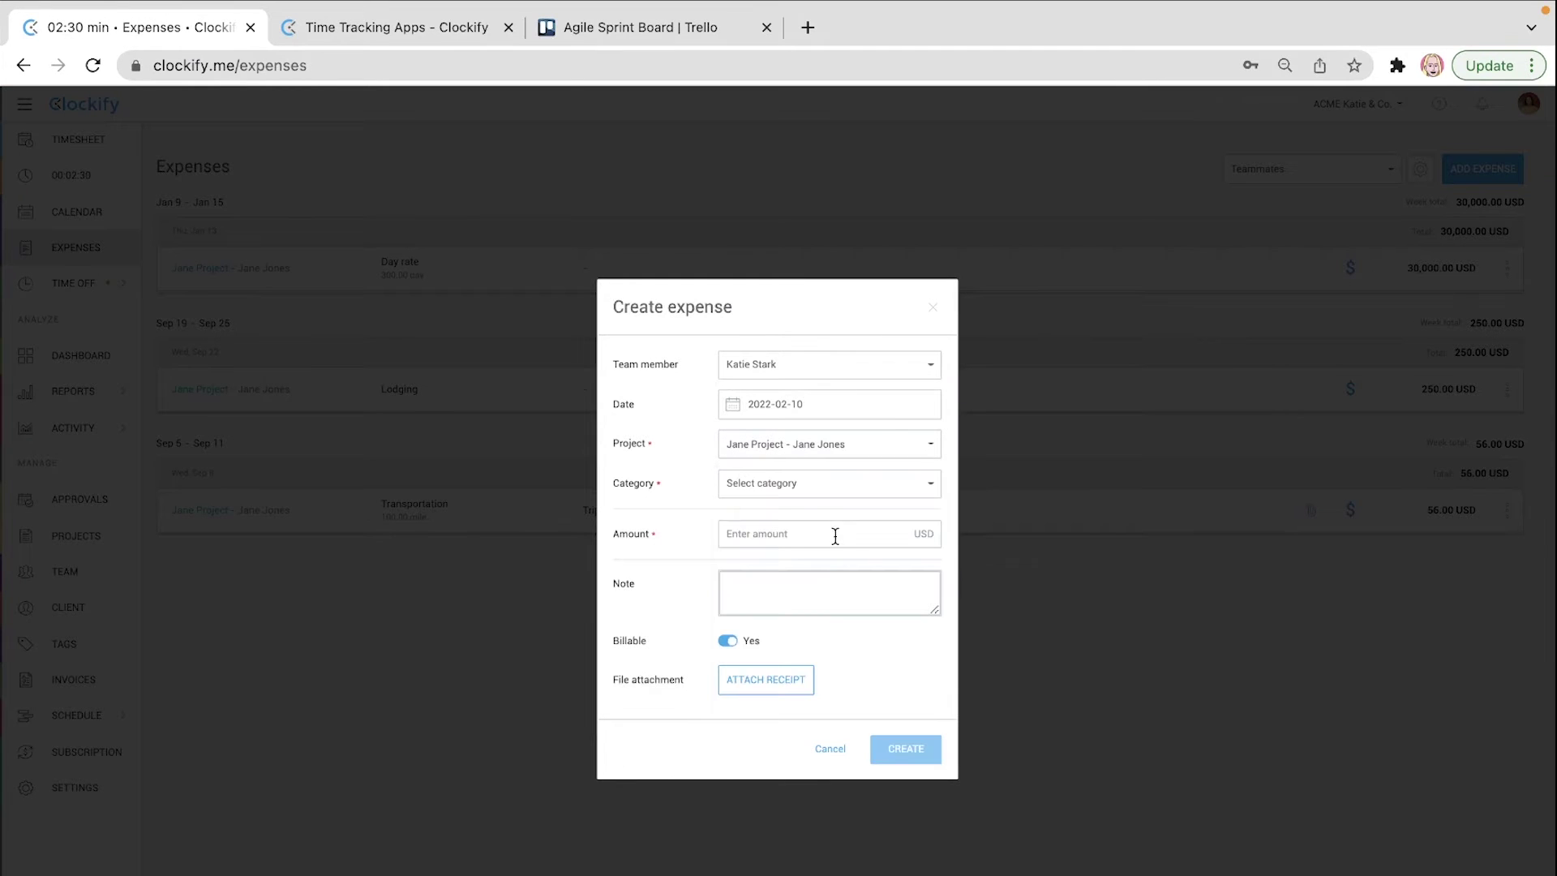
# - Set the expense amount to 30 with category Mileage
pyautogui.click(849, 486)
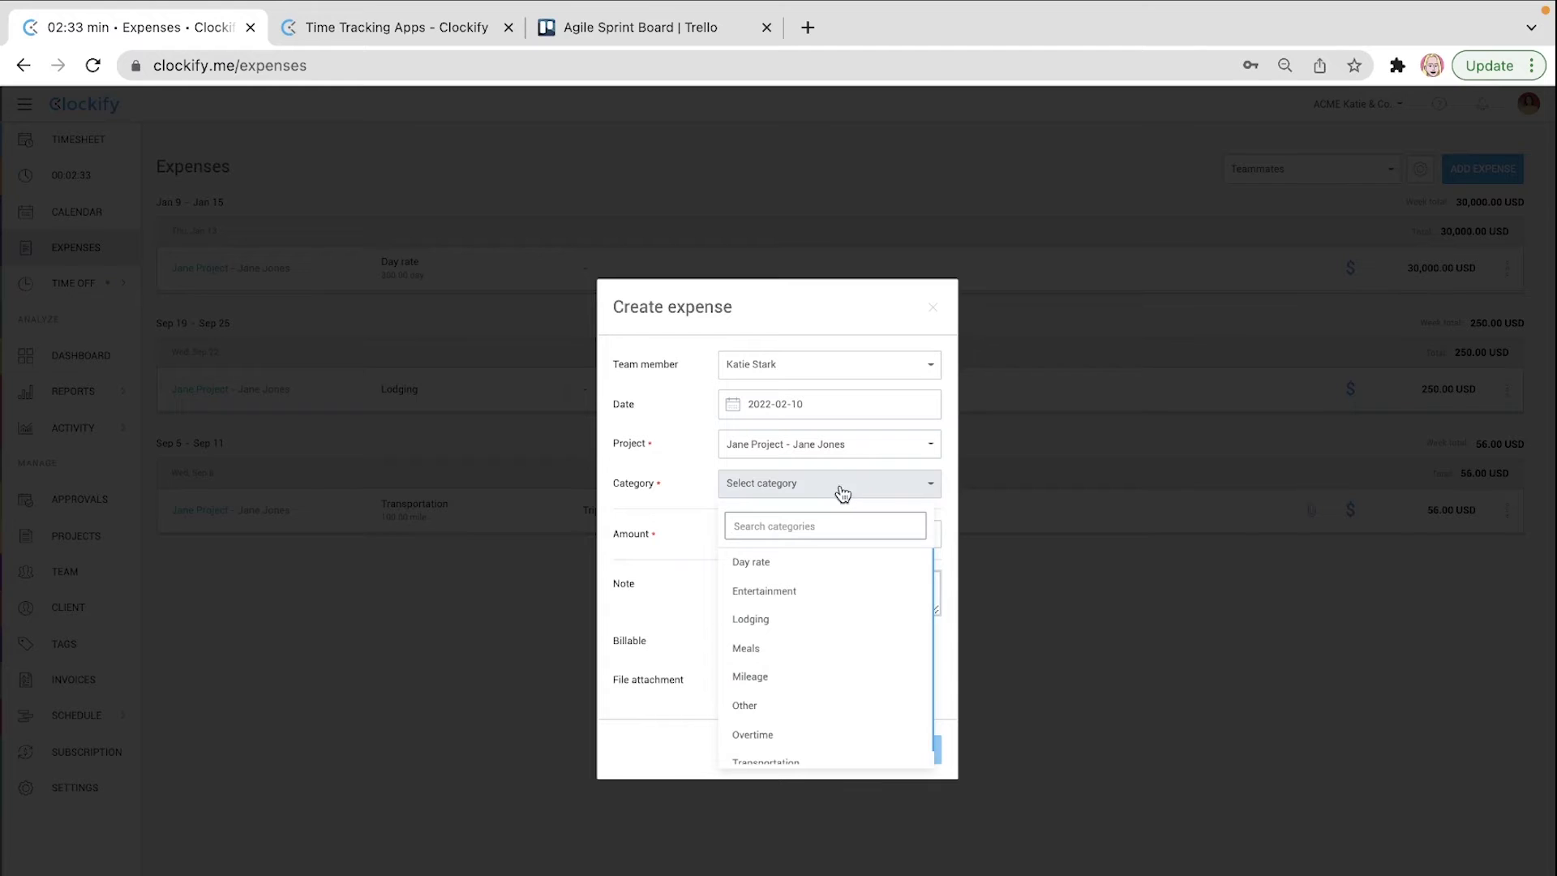
pyautogui.click(780, 648)
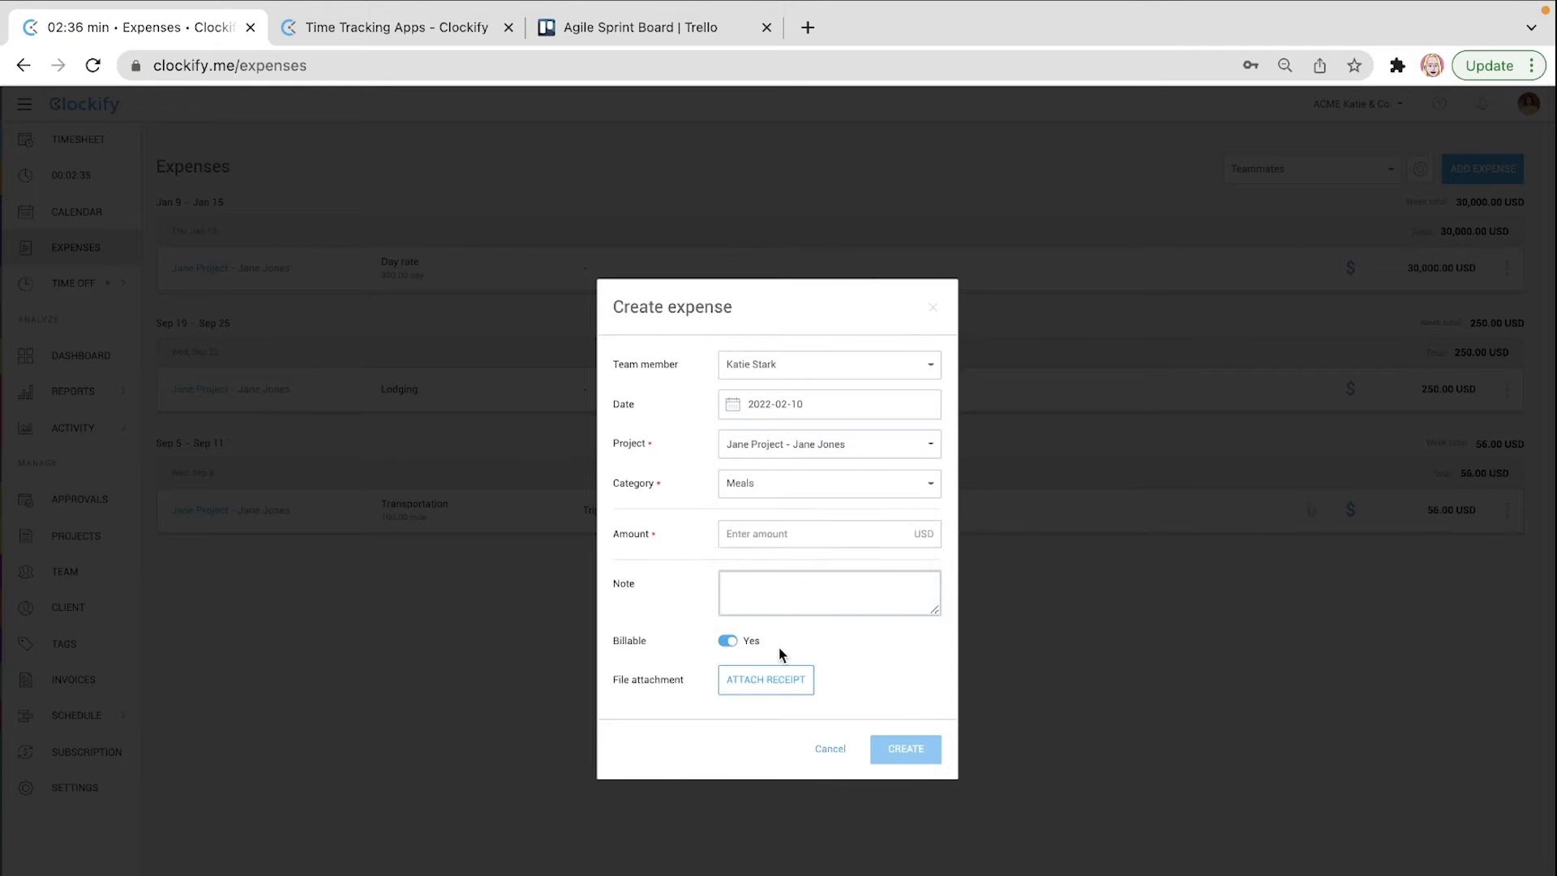
pyautogui.click(801, 541)
pyautogui.write('30')
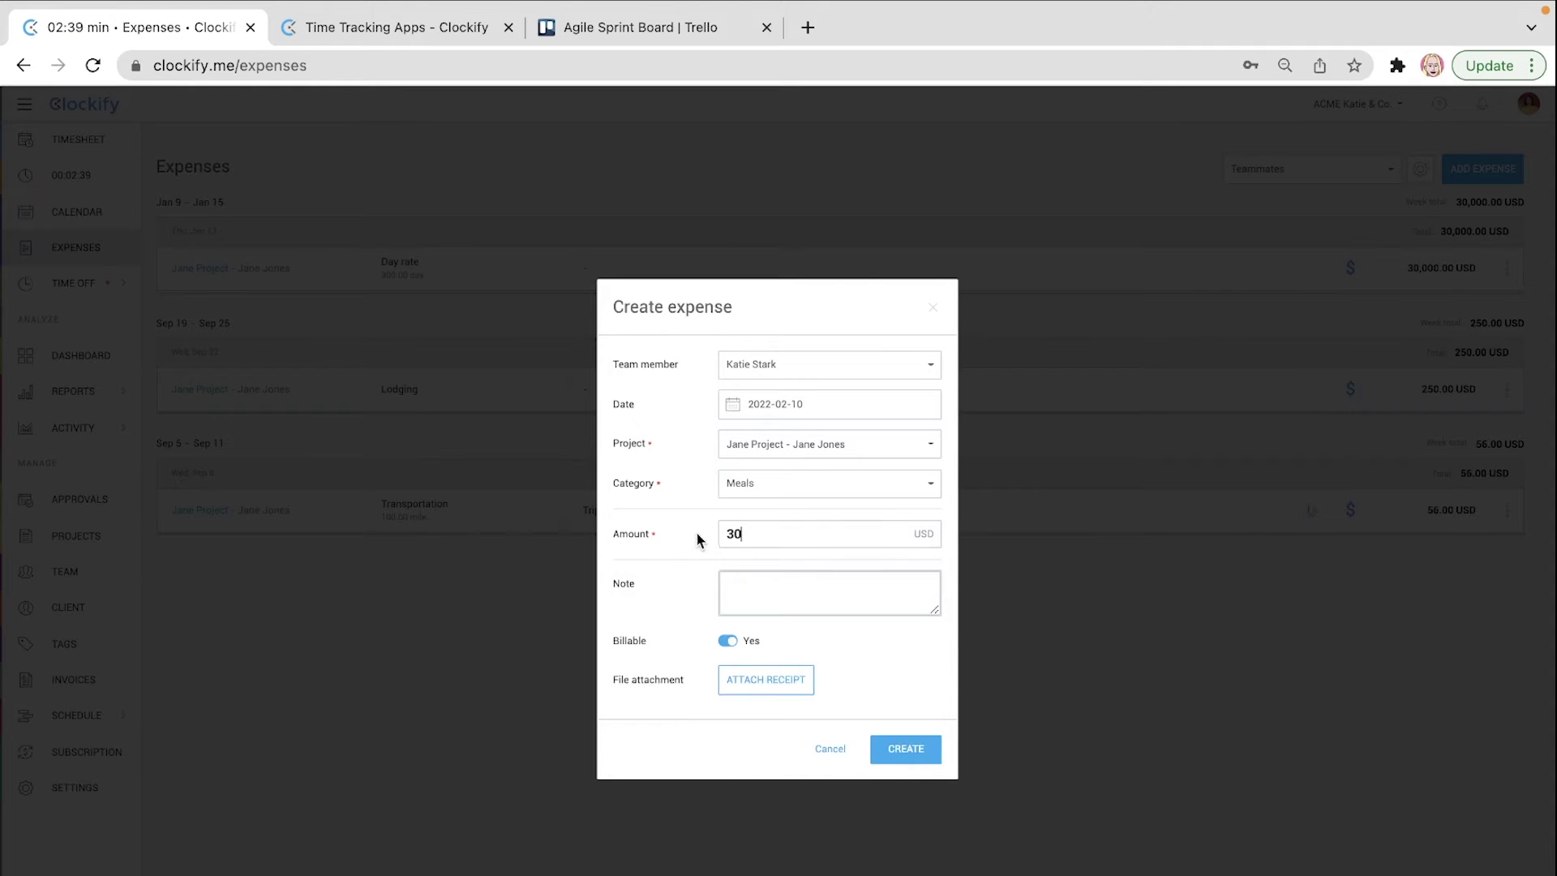
pyautogui.click(836, 493)
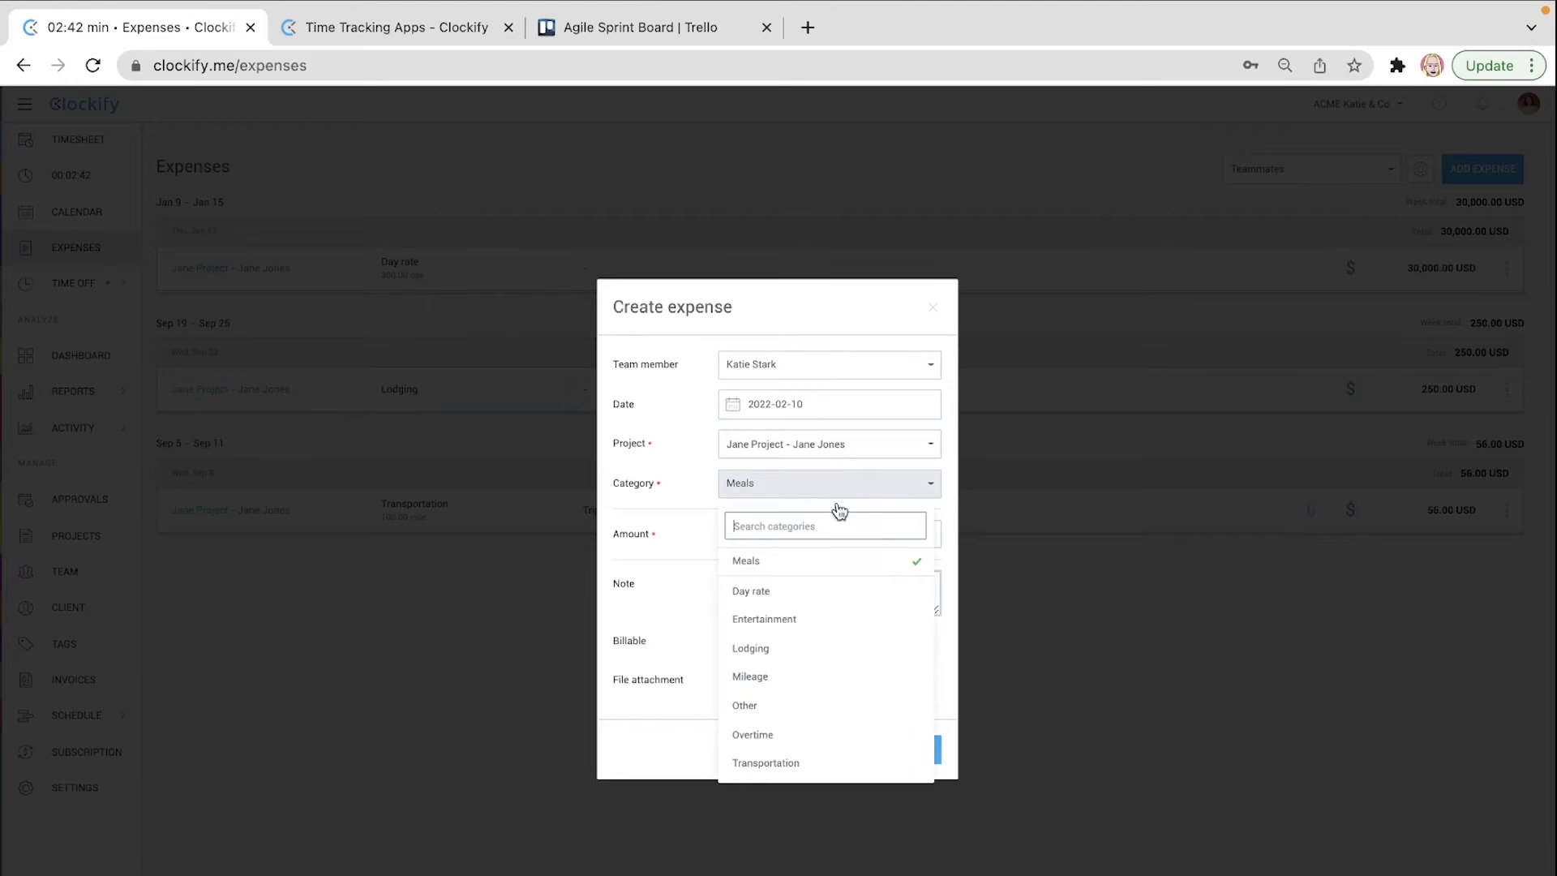
pyautogui.click(764, 677)
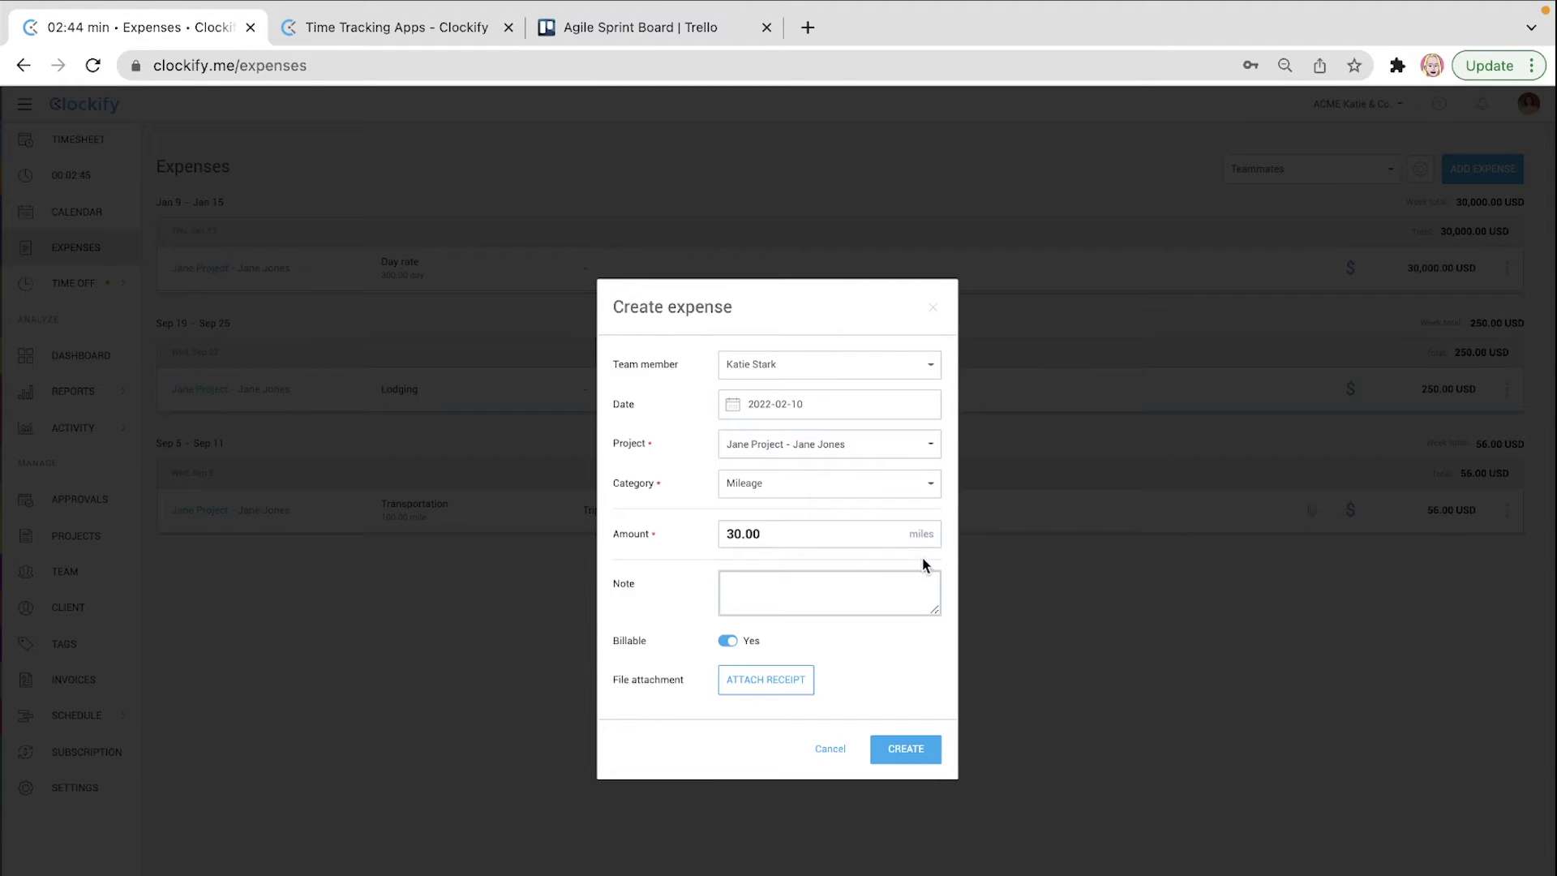
# - Add the note 'Commuting', attach receipt.jpg, and create the expense
pyautogui.click(826, 585)
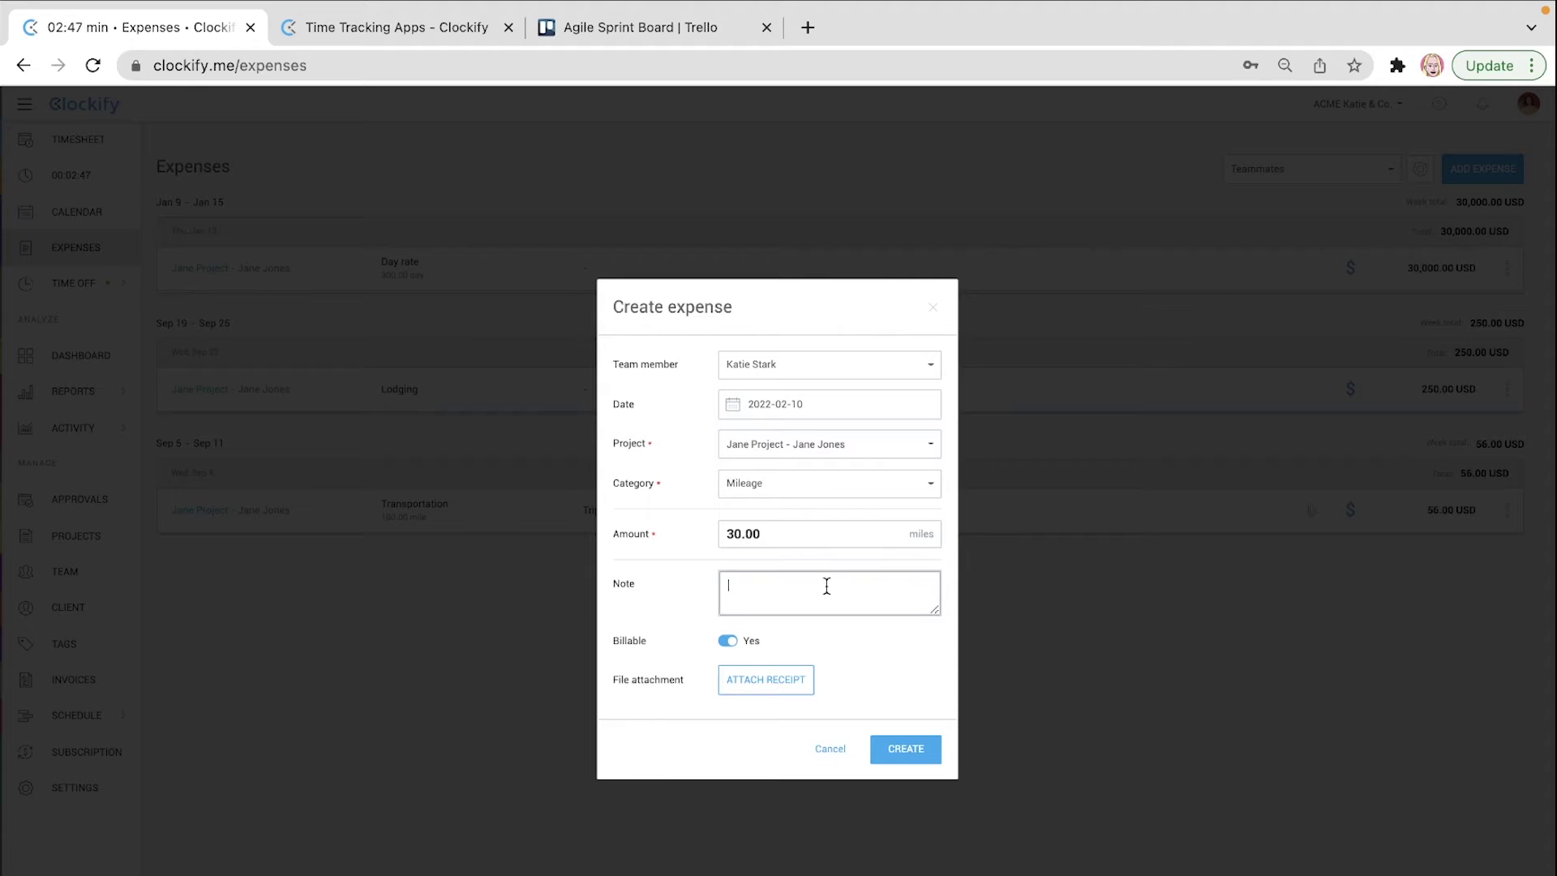
pyautogui.write('Commuting')
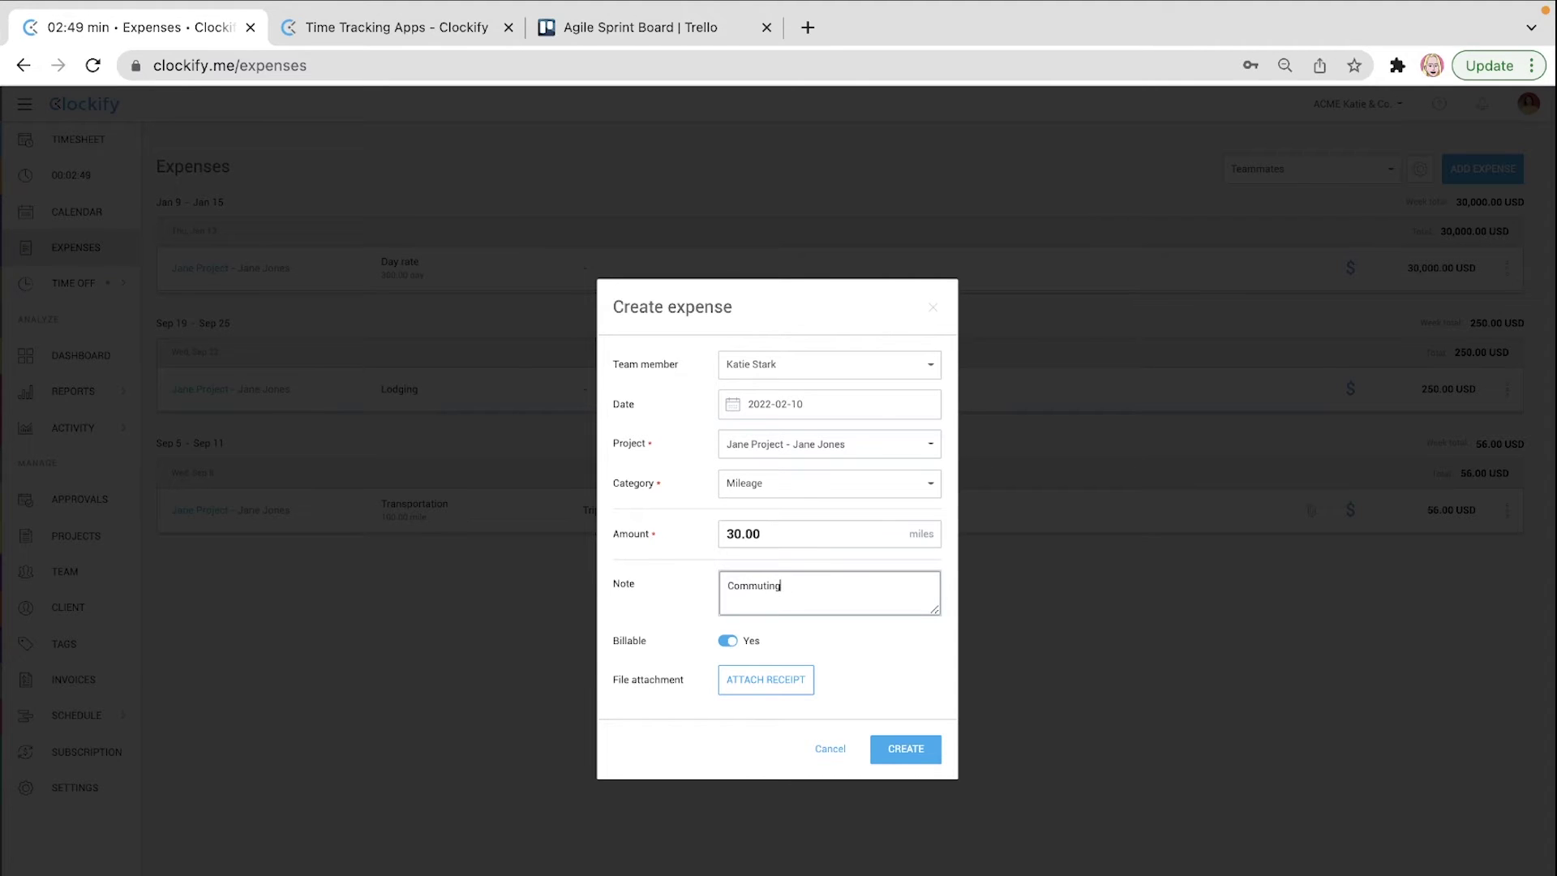
pyautogui.click(765, 689)
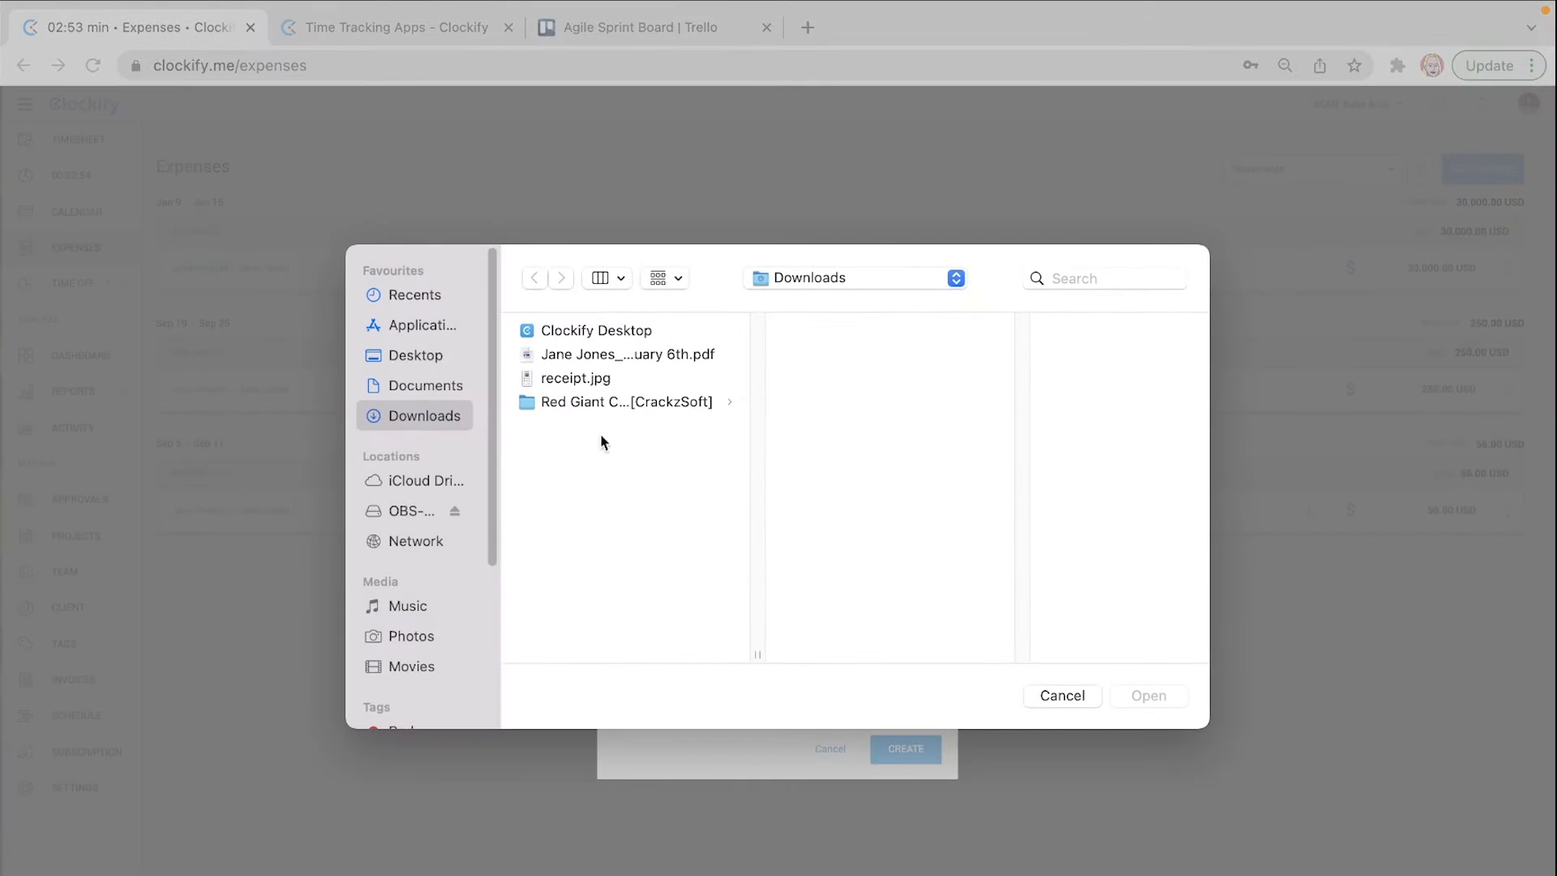
pyautogui.click(577, 379)
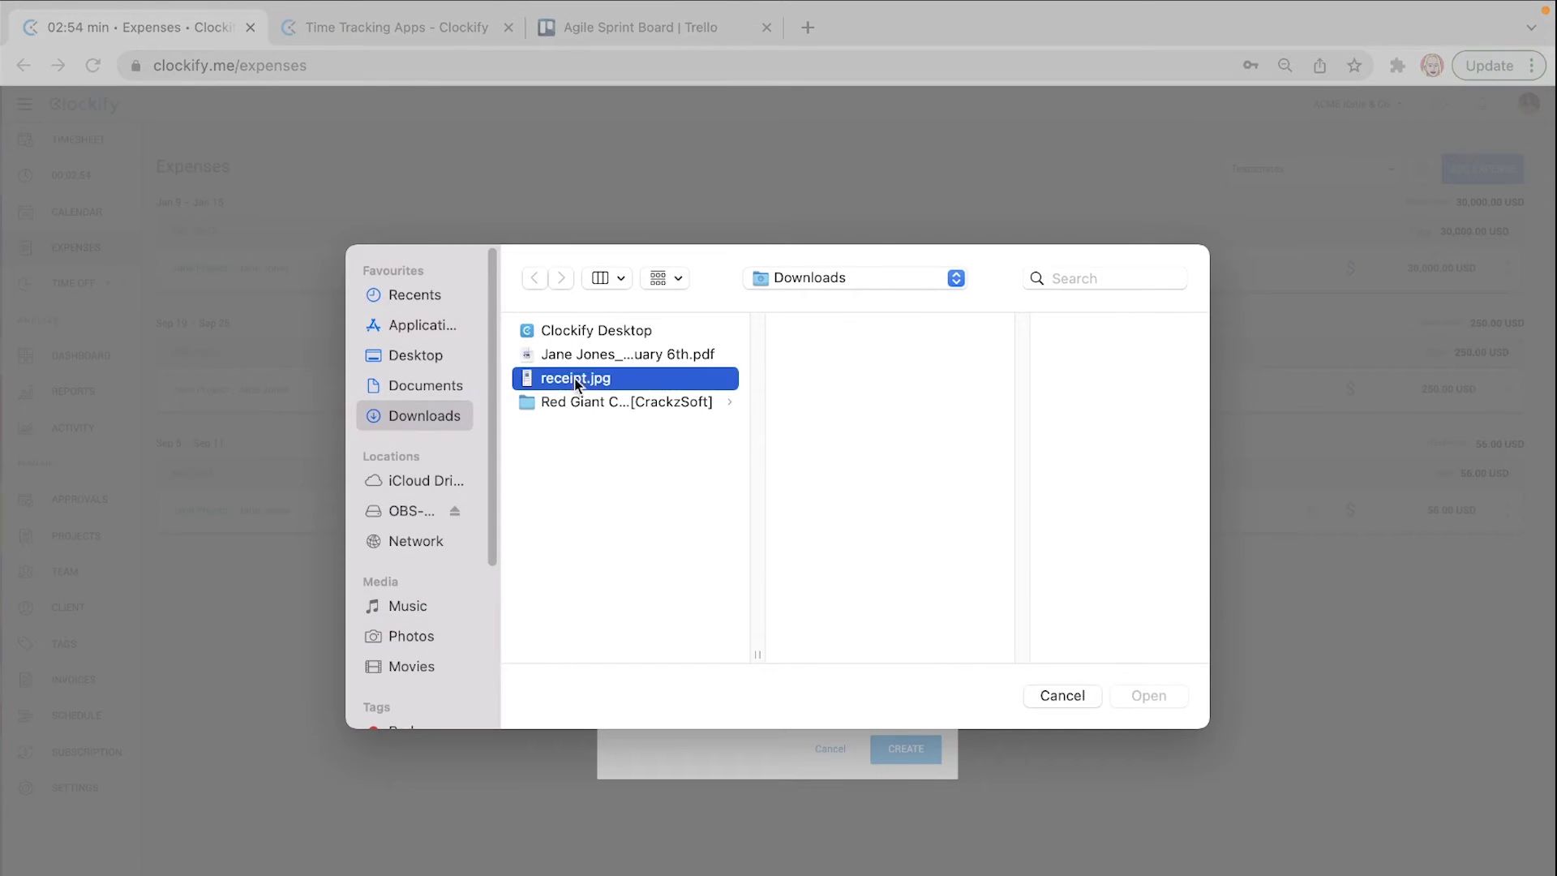
pyautogui.click(1135, 695)
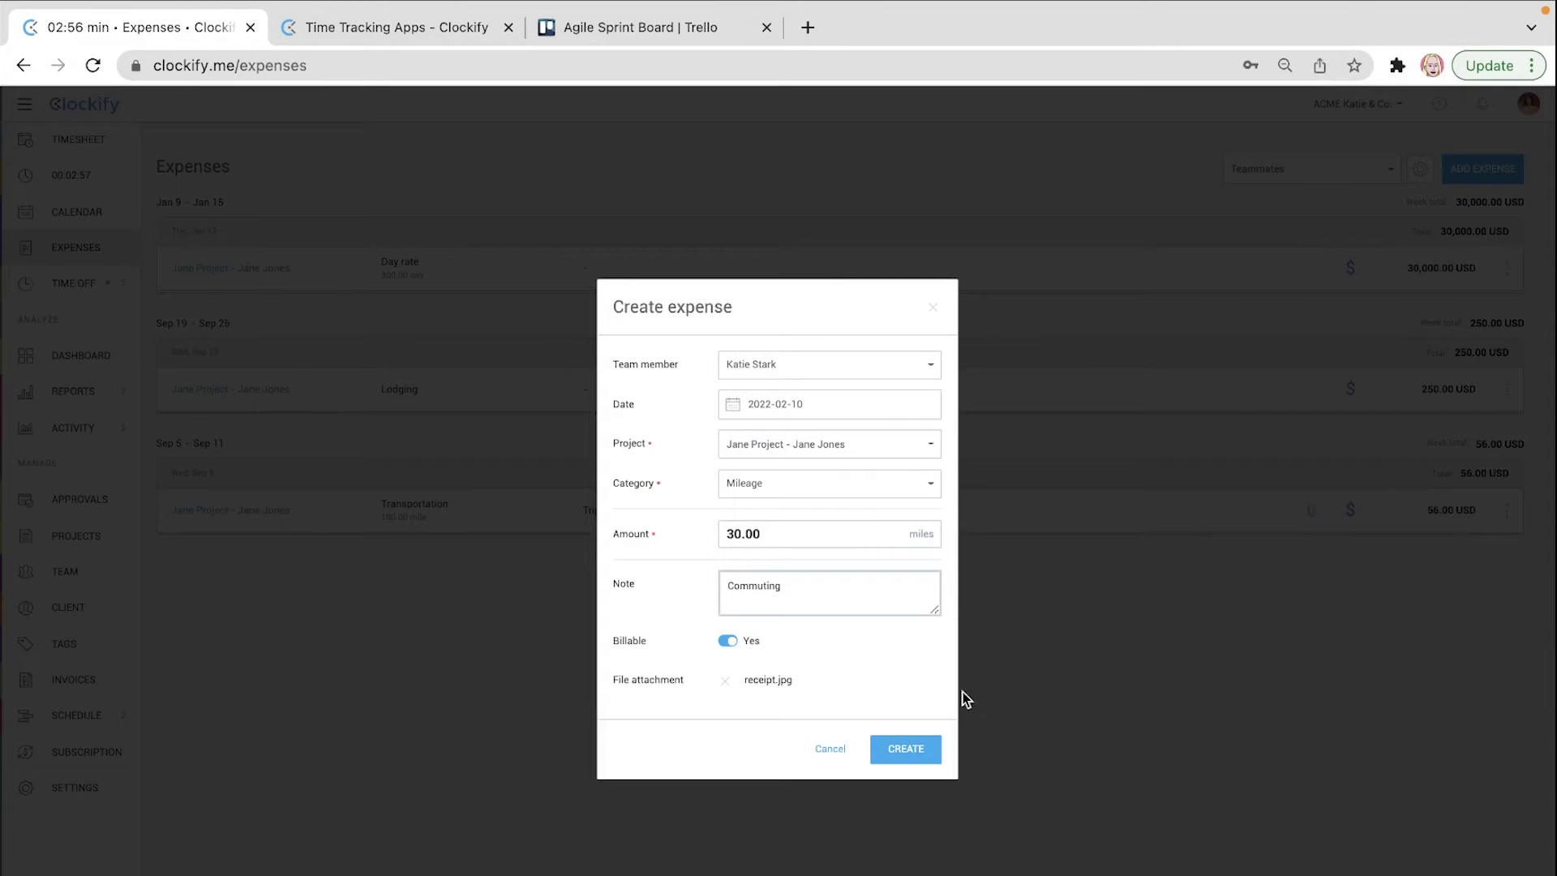
pyautogui.click(905, 750)
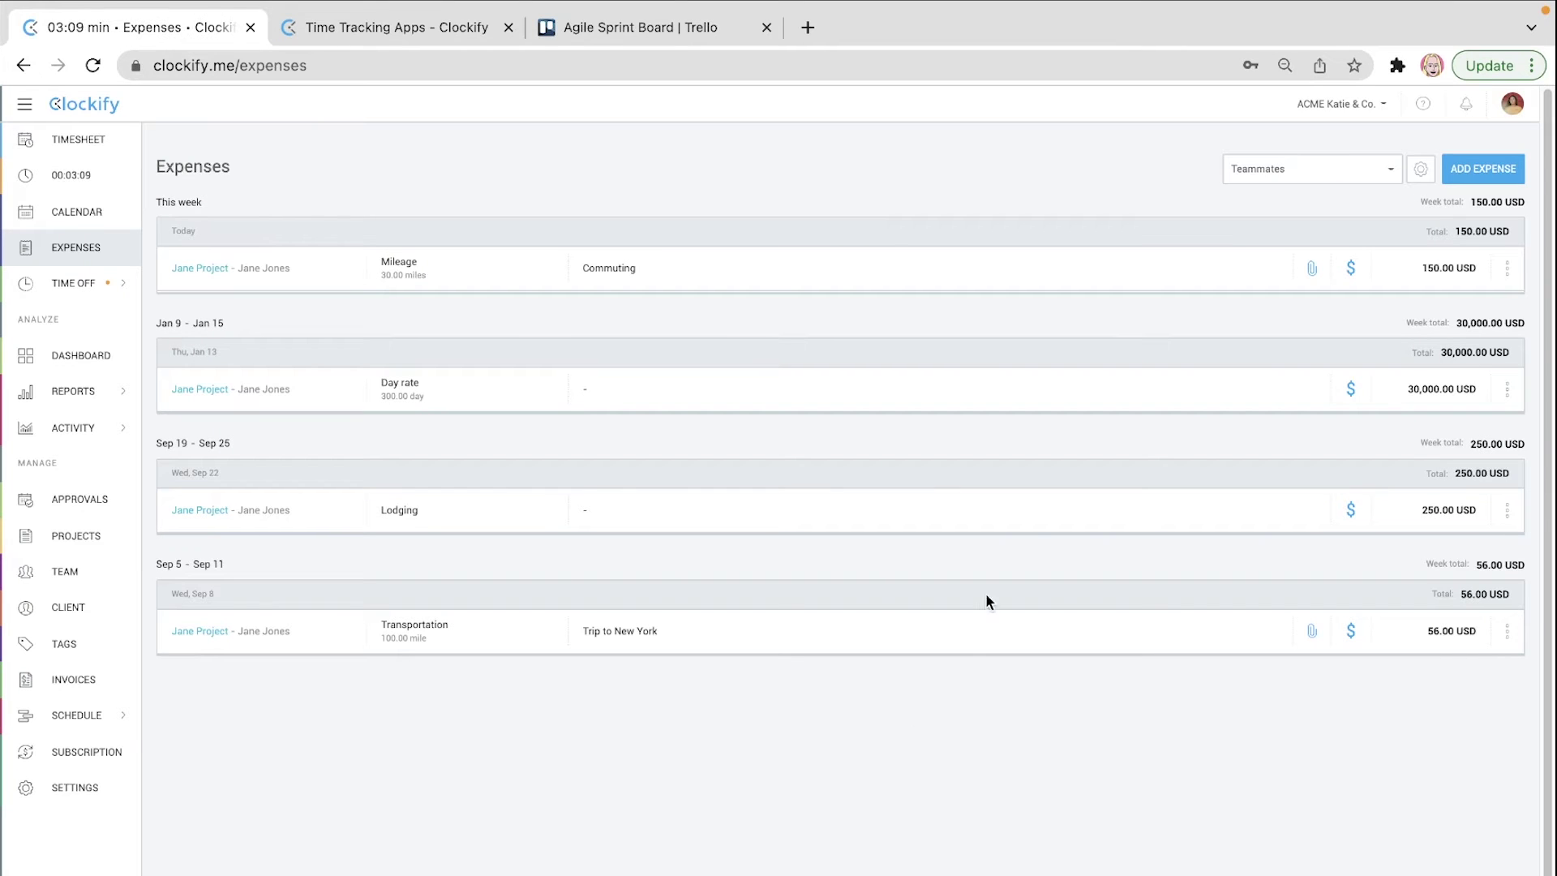
# - Check the Teammates dropdown, then open expense Categories via the gear icon
pyautogui.click(1333, 180)
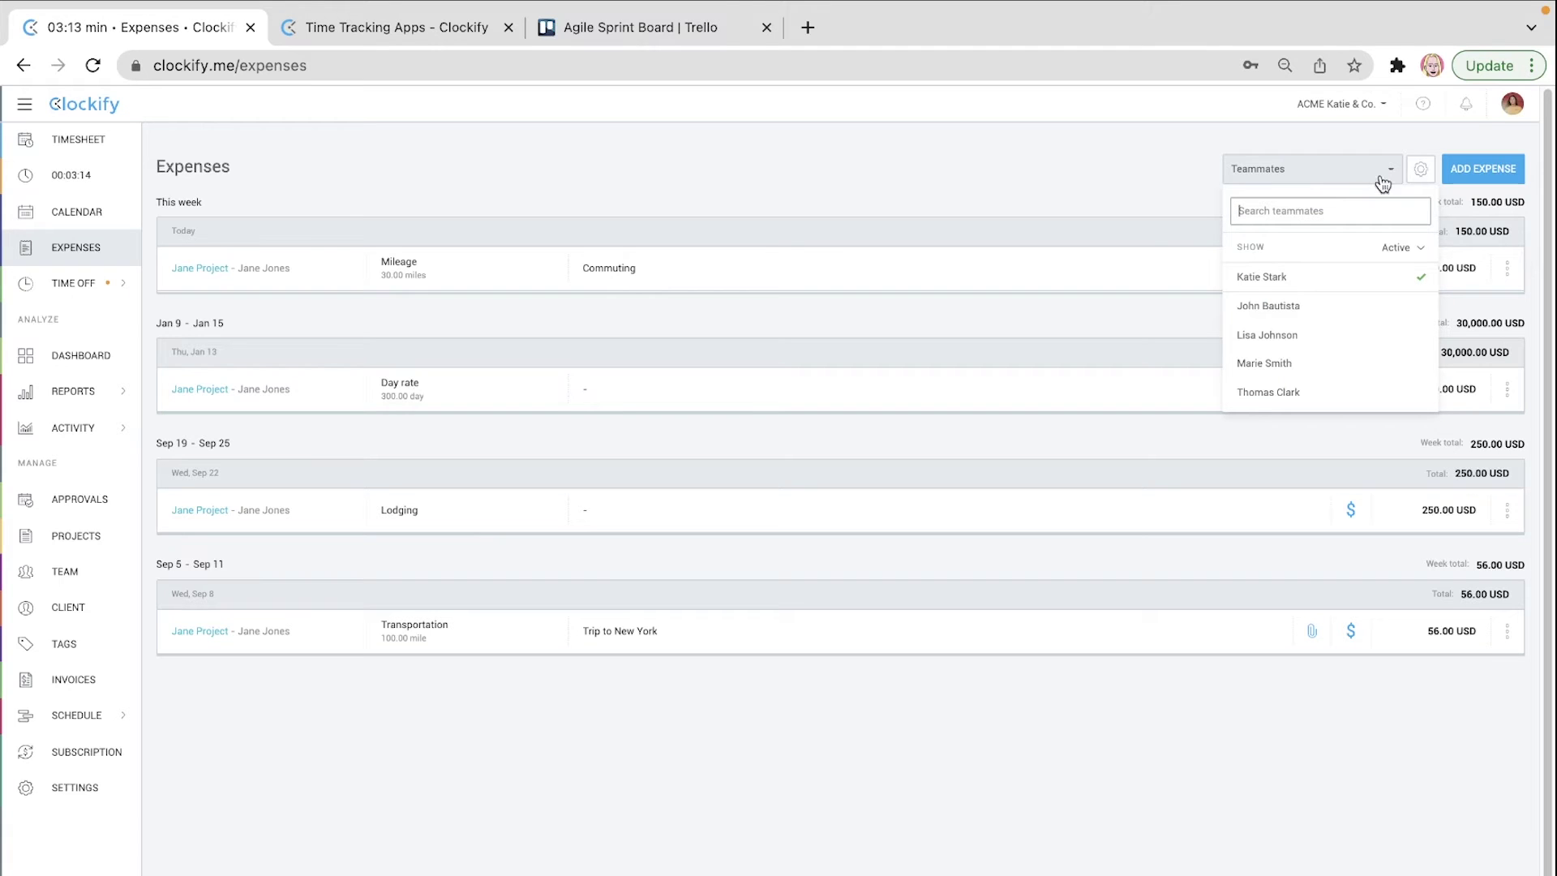
pyautogui.click(1420, 172)
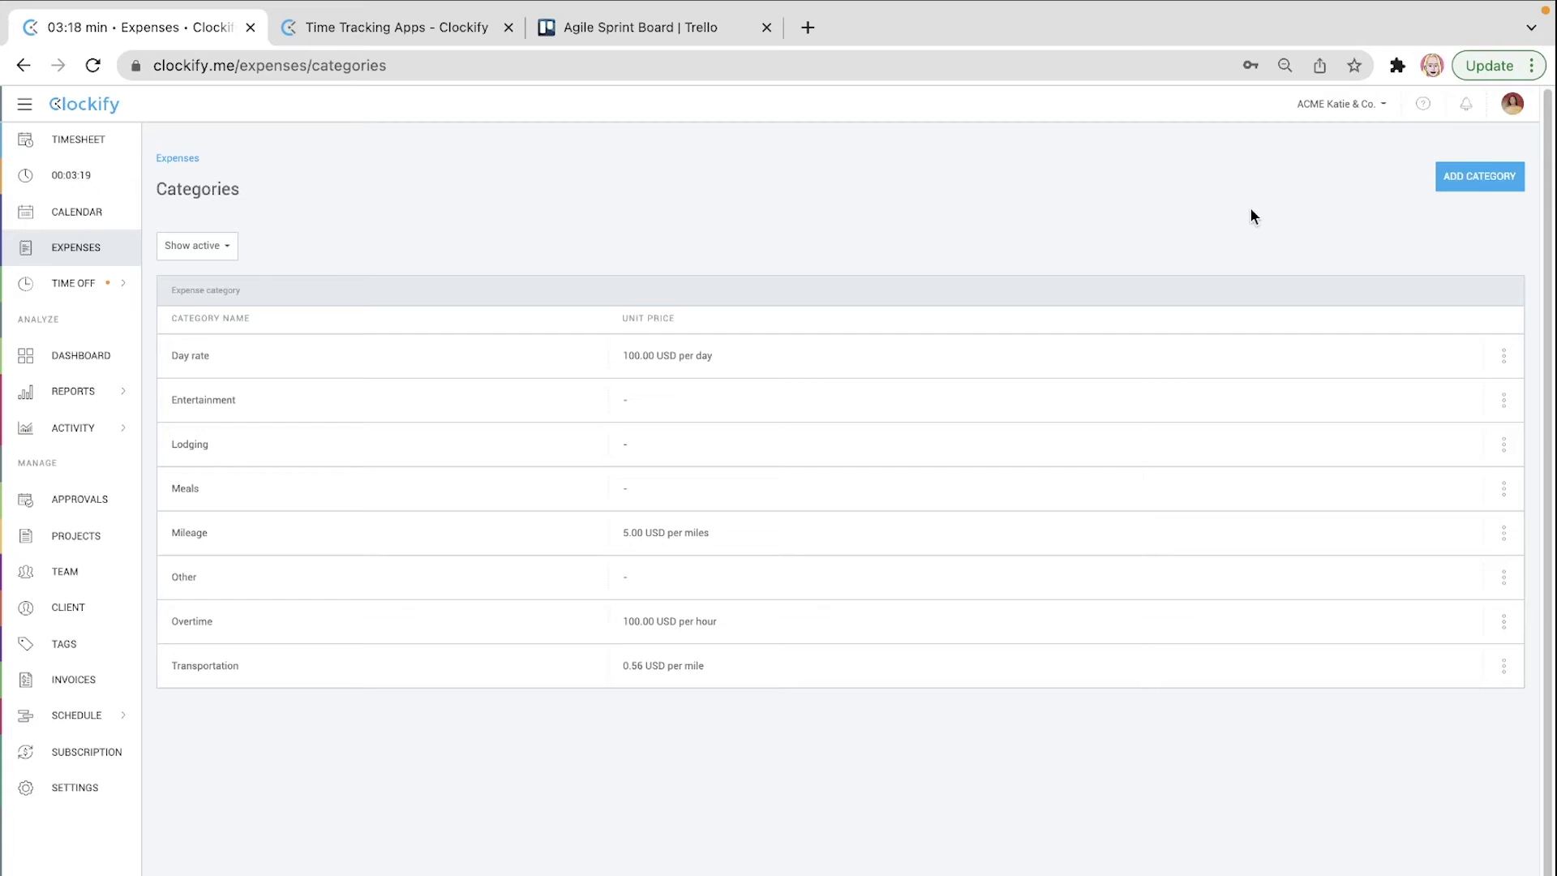
# - Approve the Mar 1–11 and Feb 17–18 time-off requests
pyautogui.moveTo(73, 283)
pyautogui.click(115, 292)
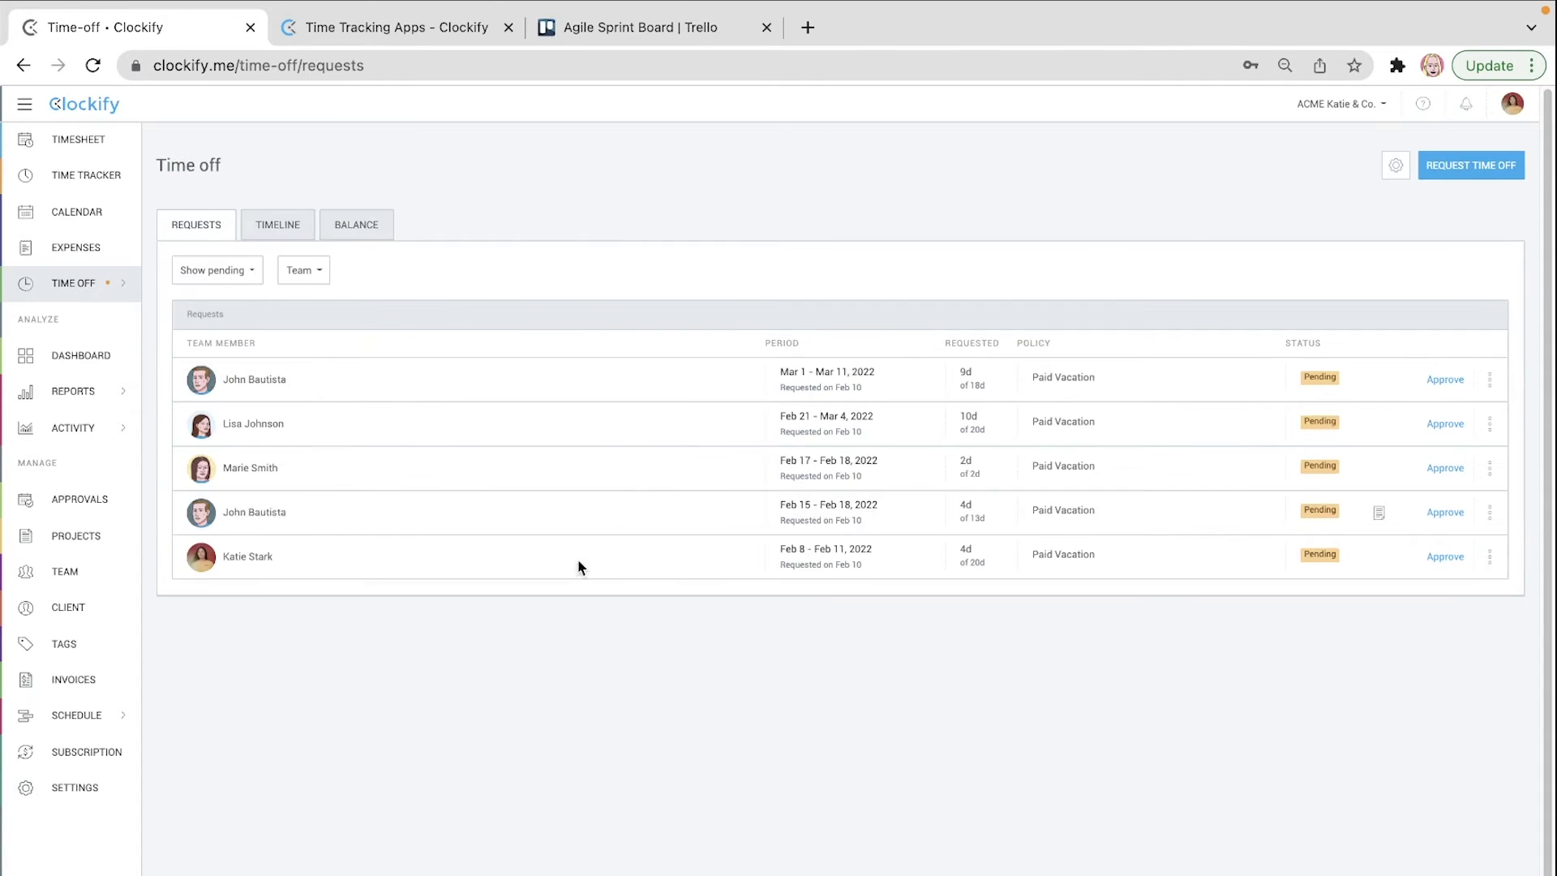
pyautogui.click(1445, 380)
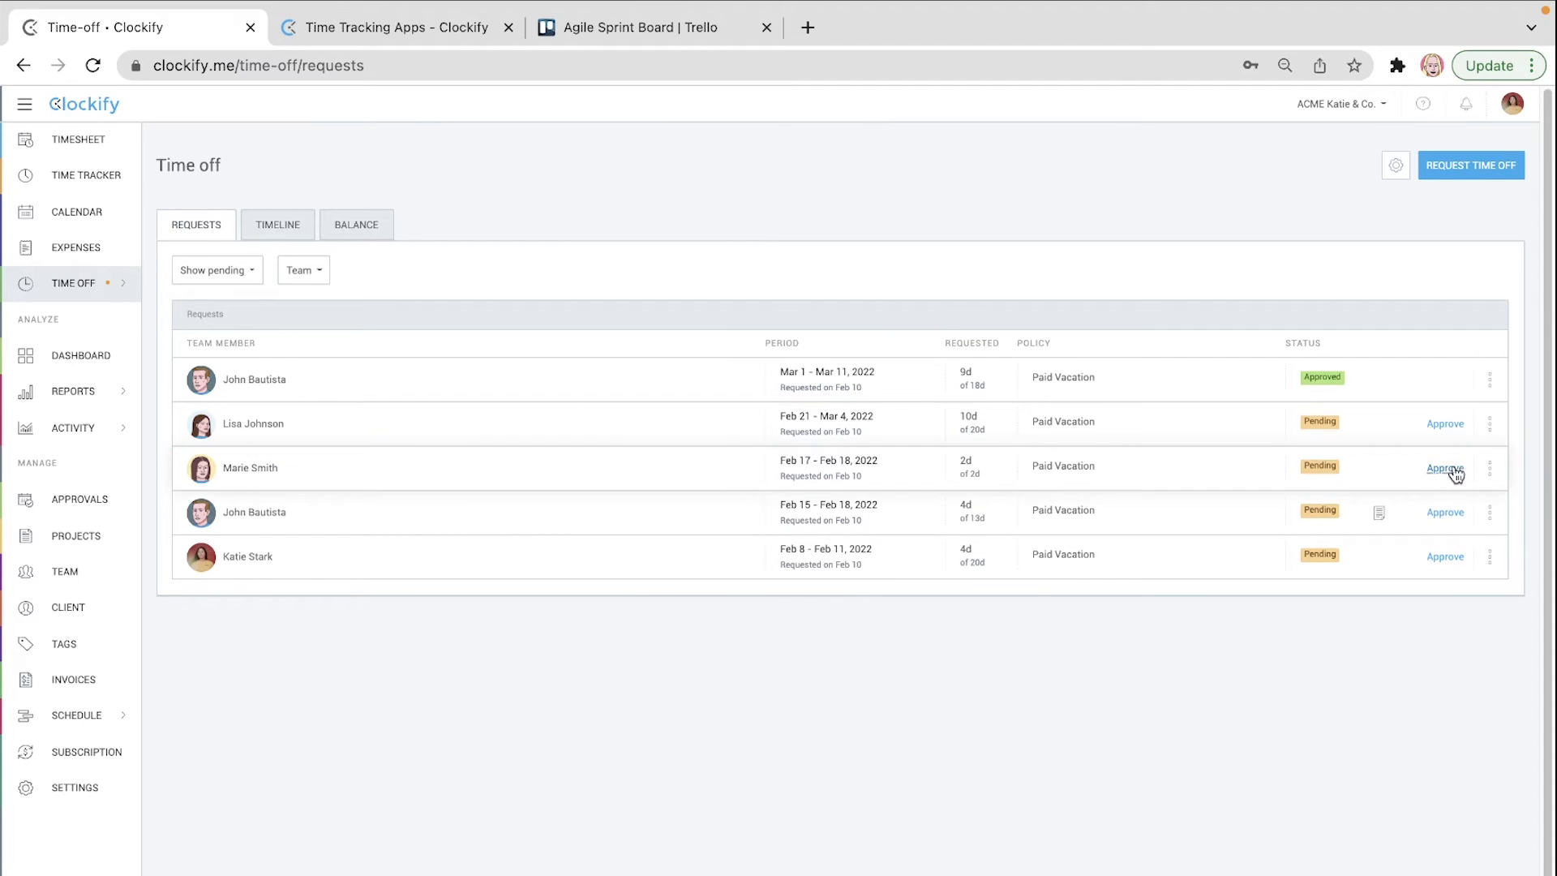
pyautogui.click(1445, 468)
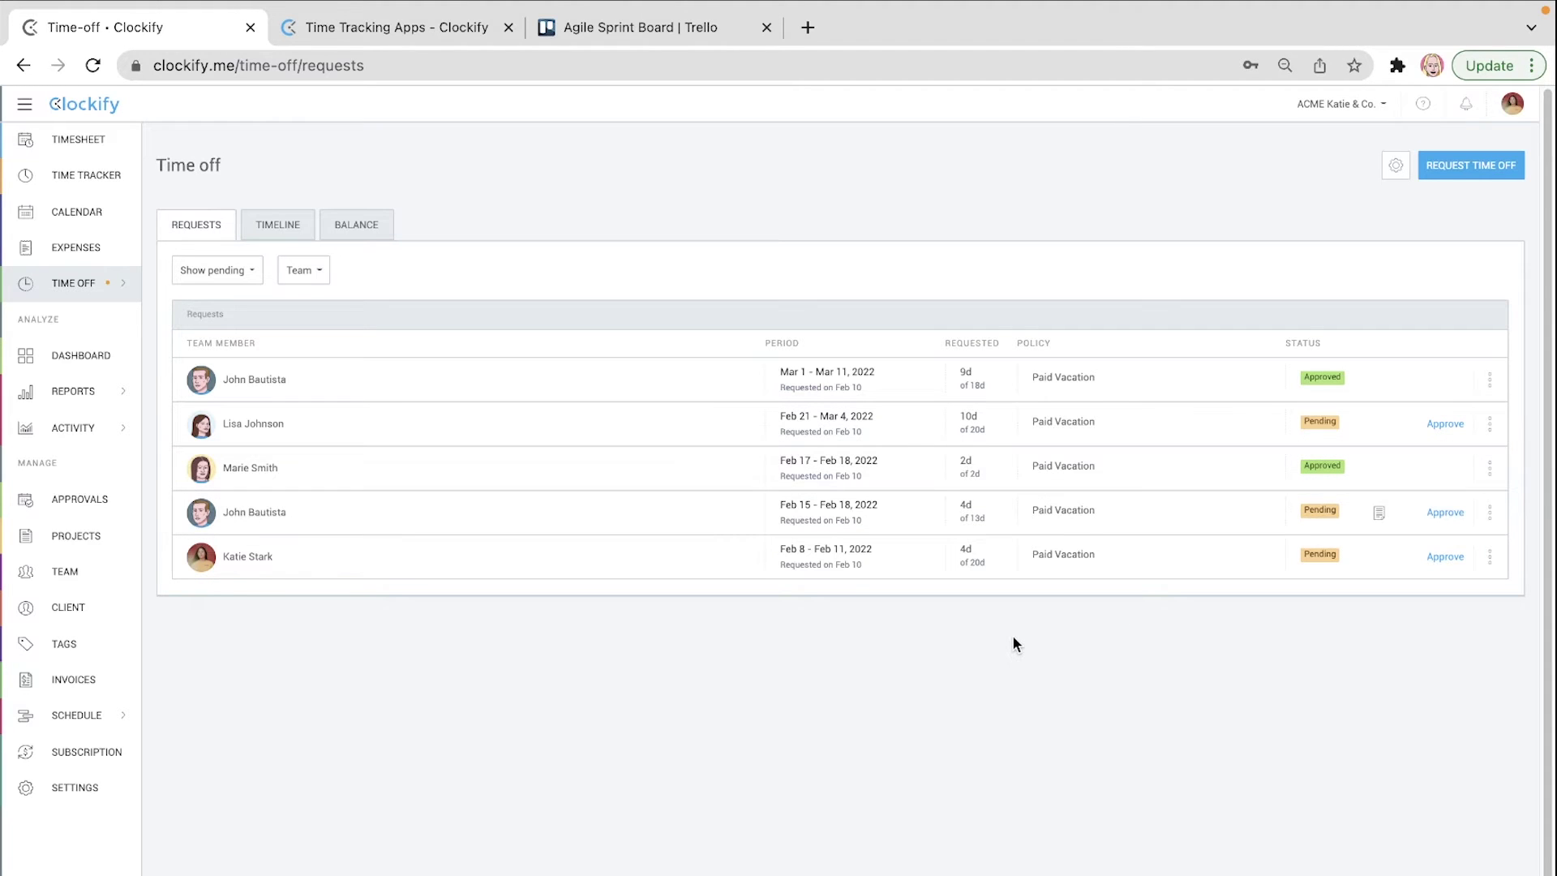
# - Check the company holidays list, then view the time-off policies list
pyautogui.click(1395, 165)
pyautogui.click(1434, 200)
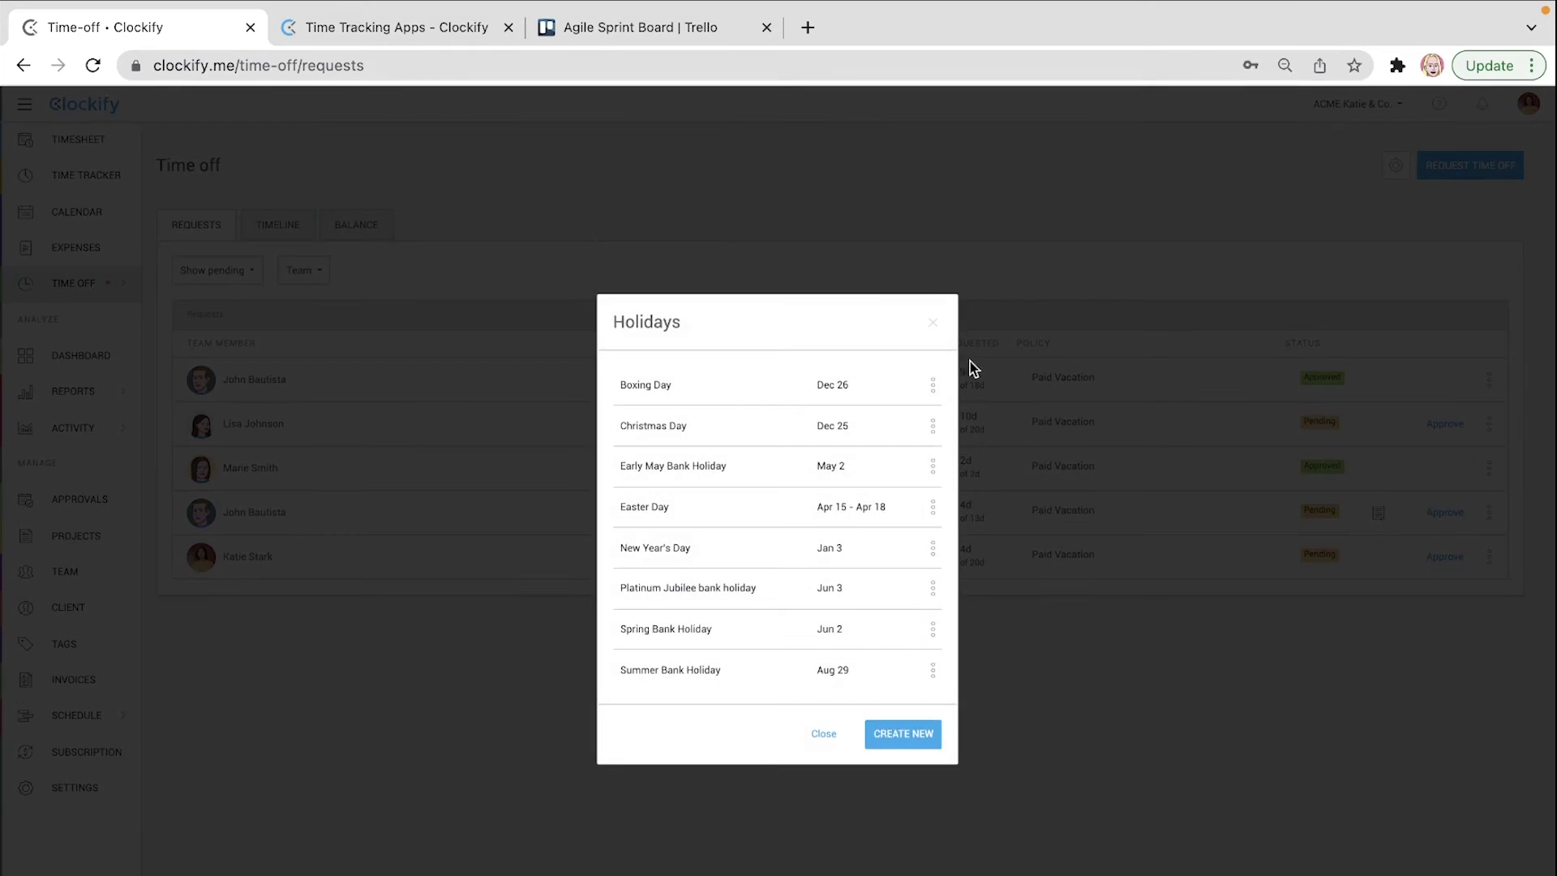
pyautogui.click(820, 738)
pyautogui.click(1430, 230)
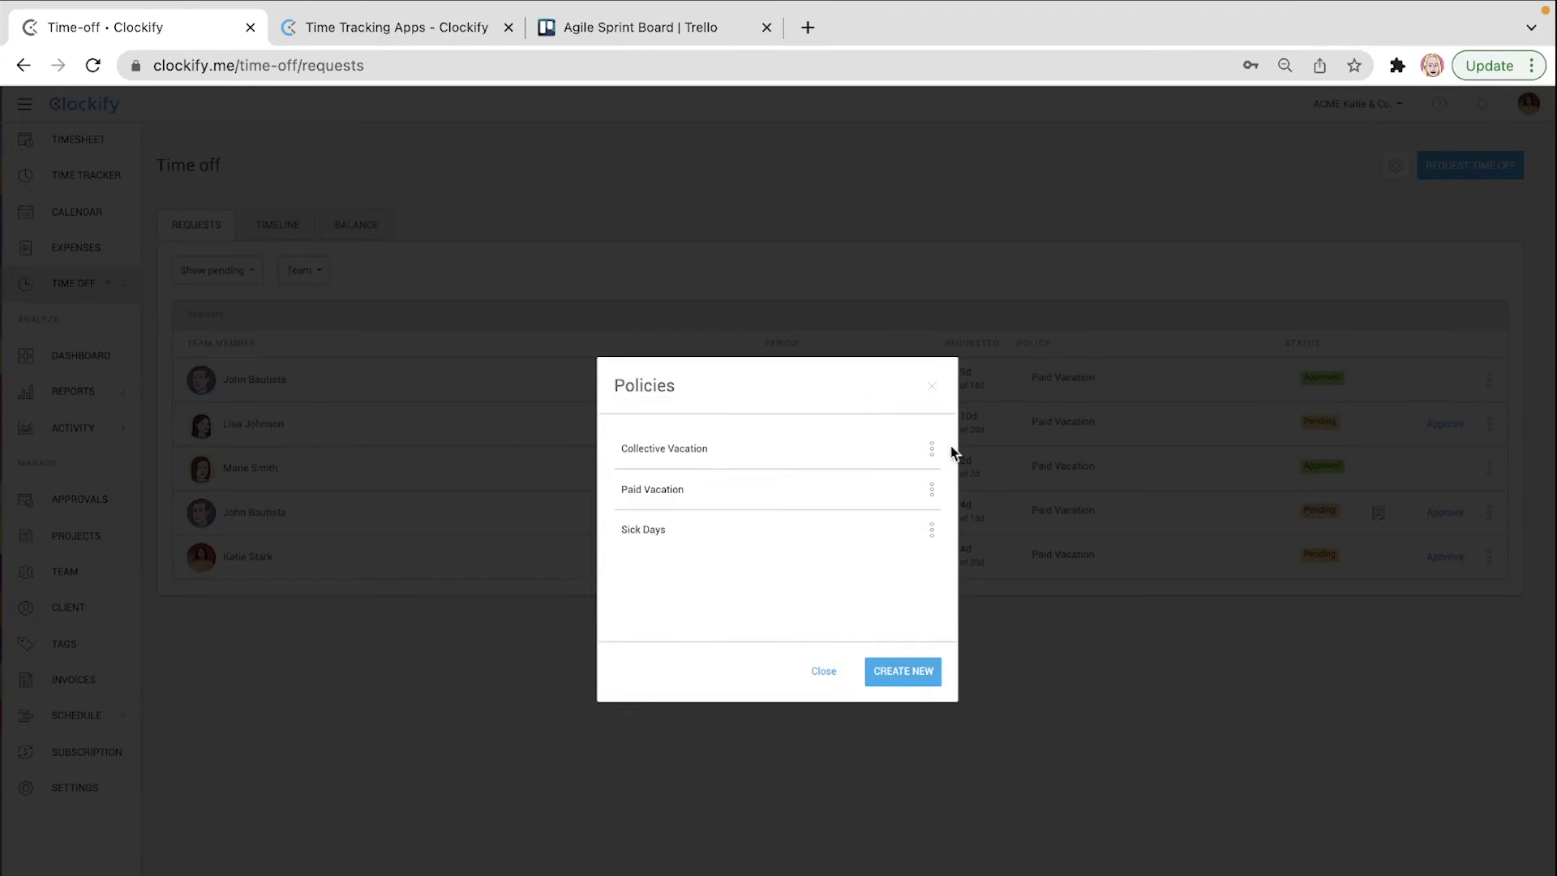
# - Start a new Maternity Leave time-off policy and assign it to three members
pyautogui.click(907, 679)
pyautogui.write('Maternity Leave')
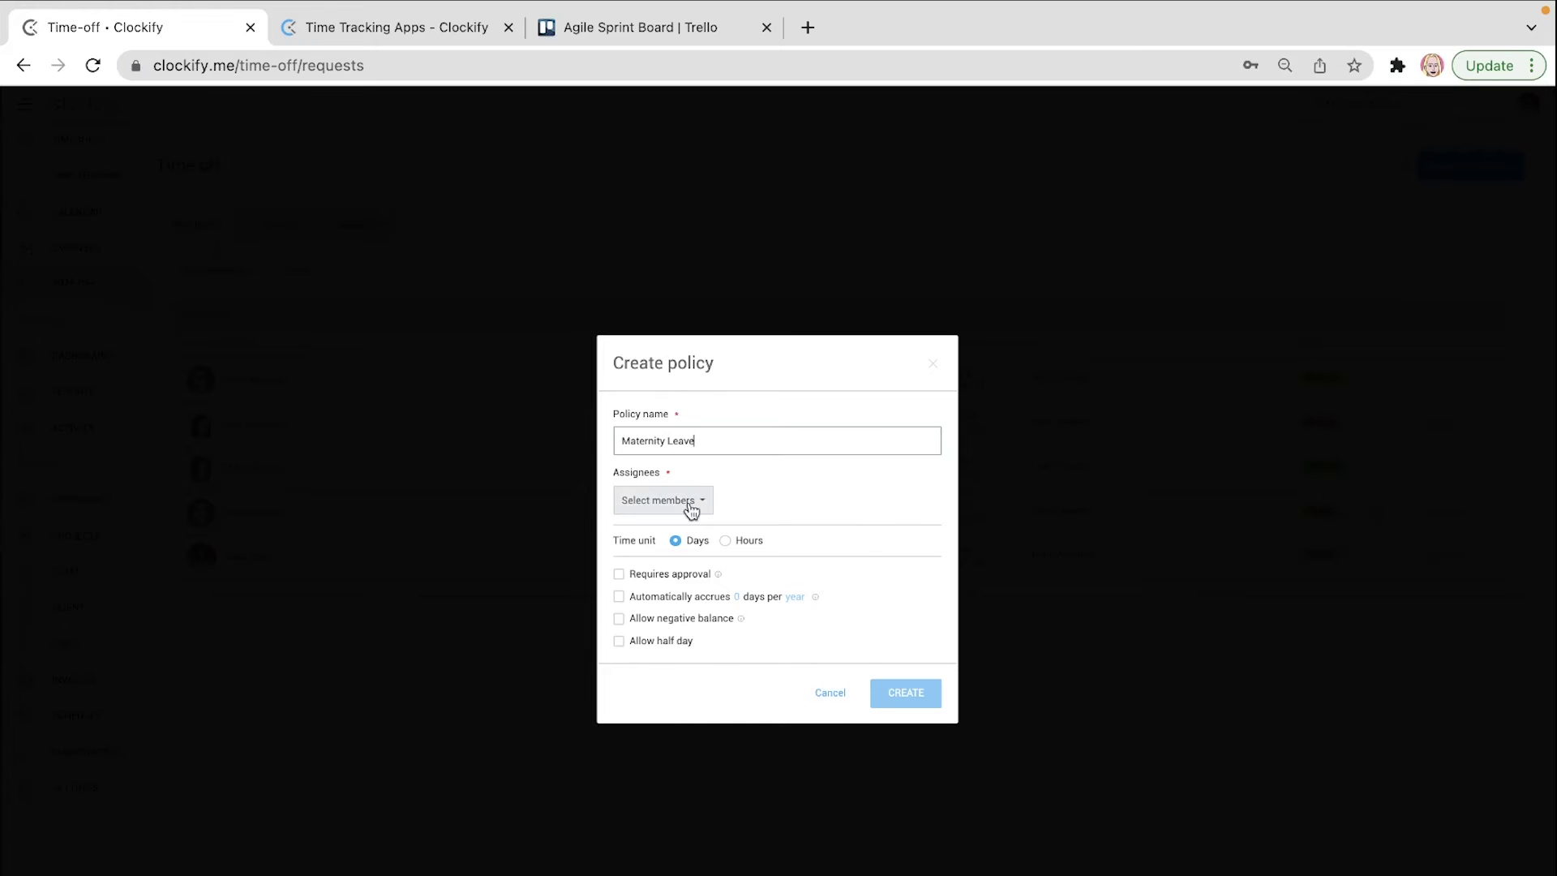
pyautogui.click(681, 499)
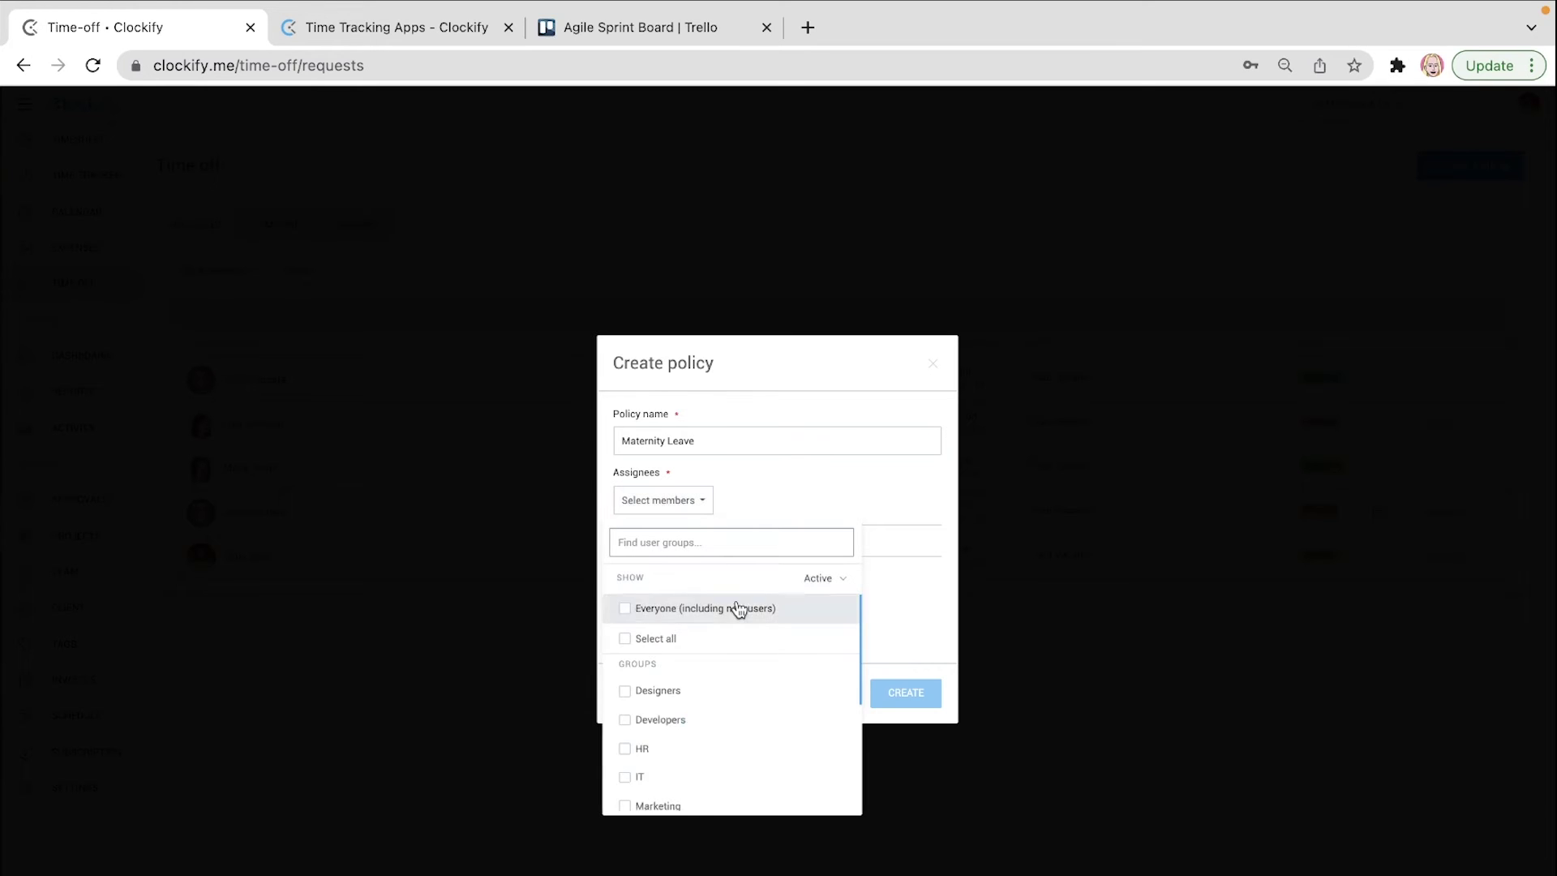
pyautogui.scroll(-1, 730, 689)
pyautogui.click(625, 767)
pyautogui.click(624, 738)
pyautogui.click(626, 709)
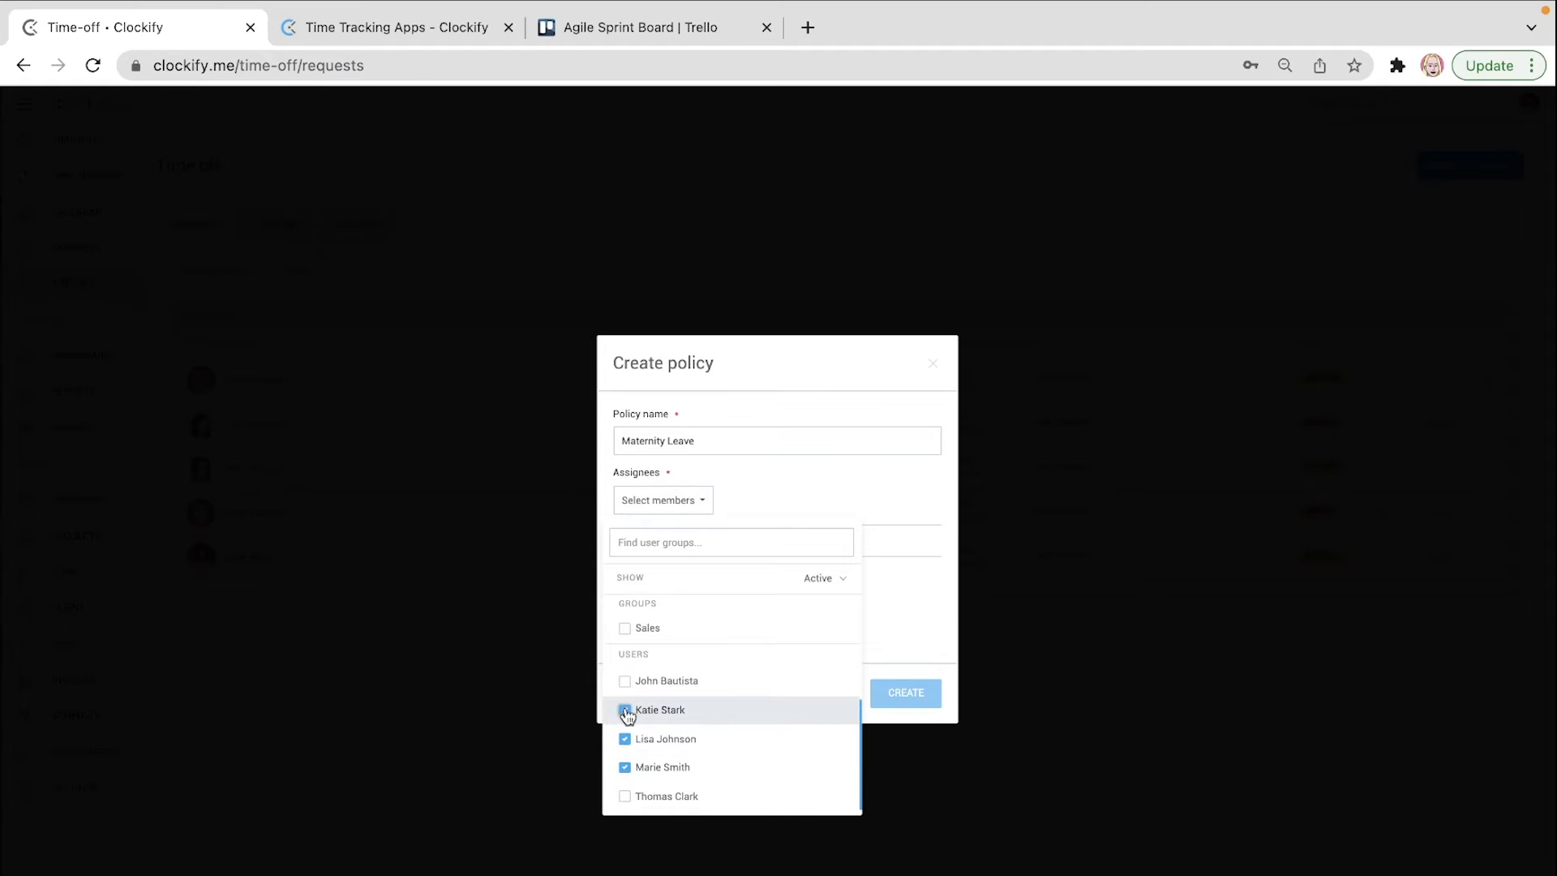
pyautogui.click(761, 524)
# - Require approval by team managers, auto-accrue 10 days yearly, and create the policy
pyautogui.click(717, 538)
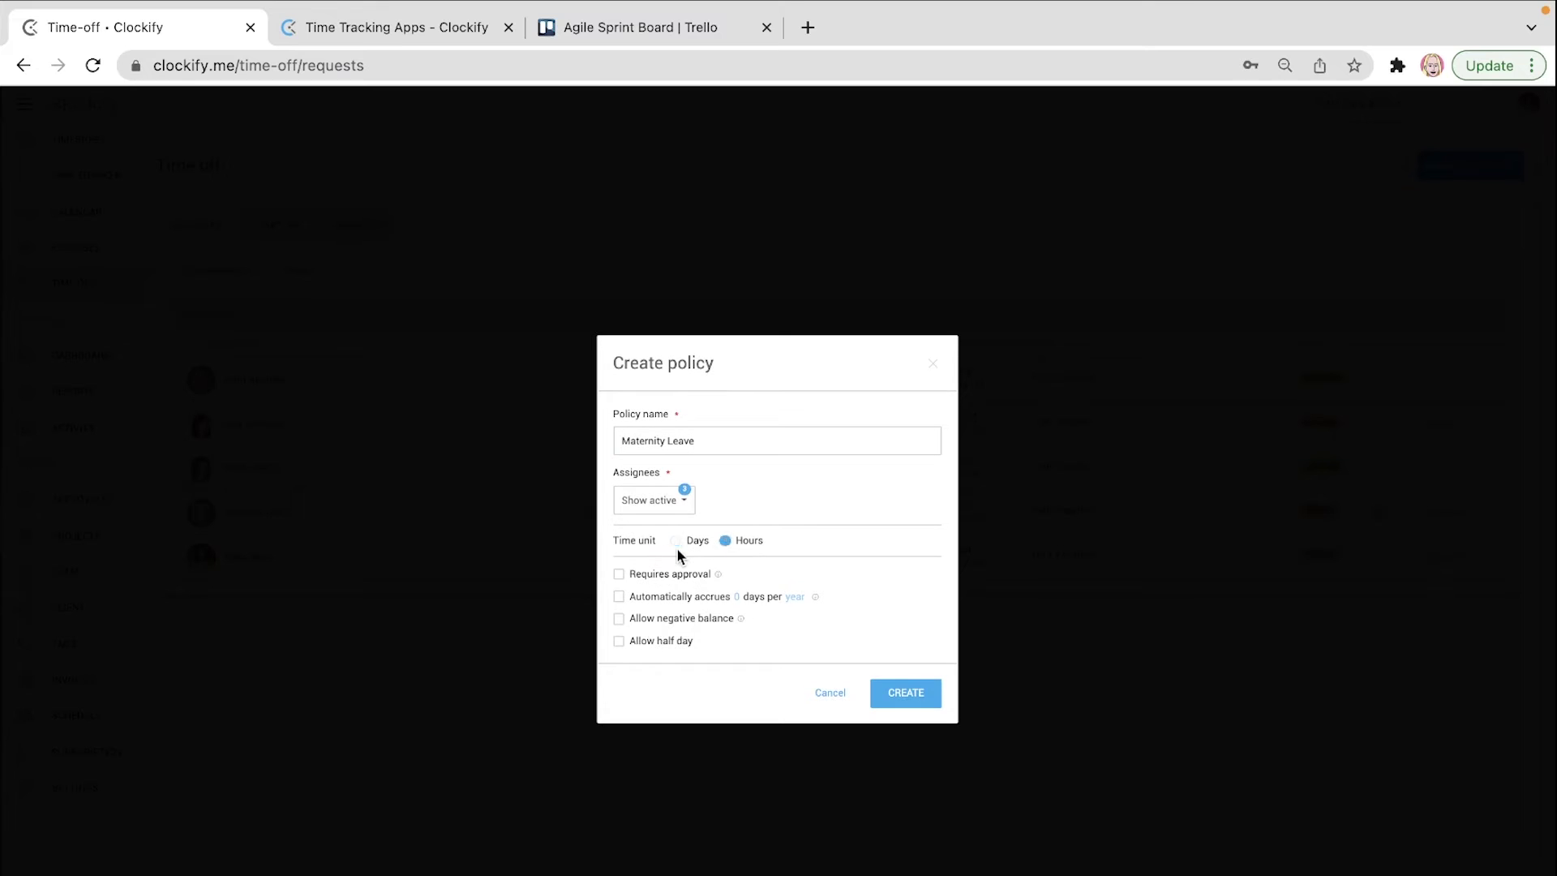
pyautogui.click(641, 569)
pyautogui.click(679, 589)
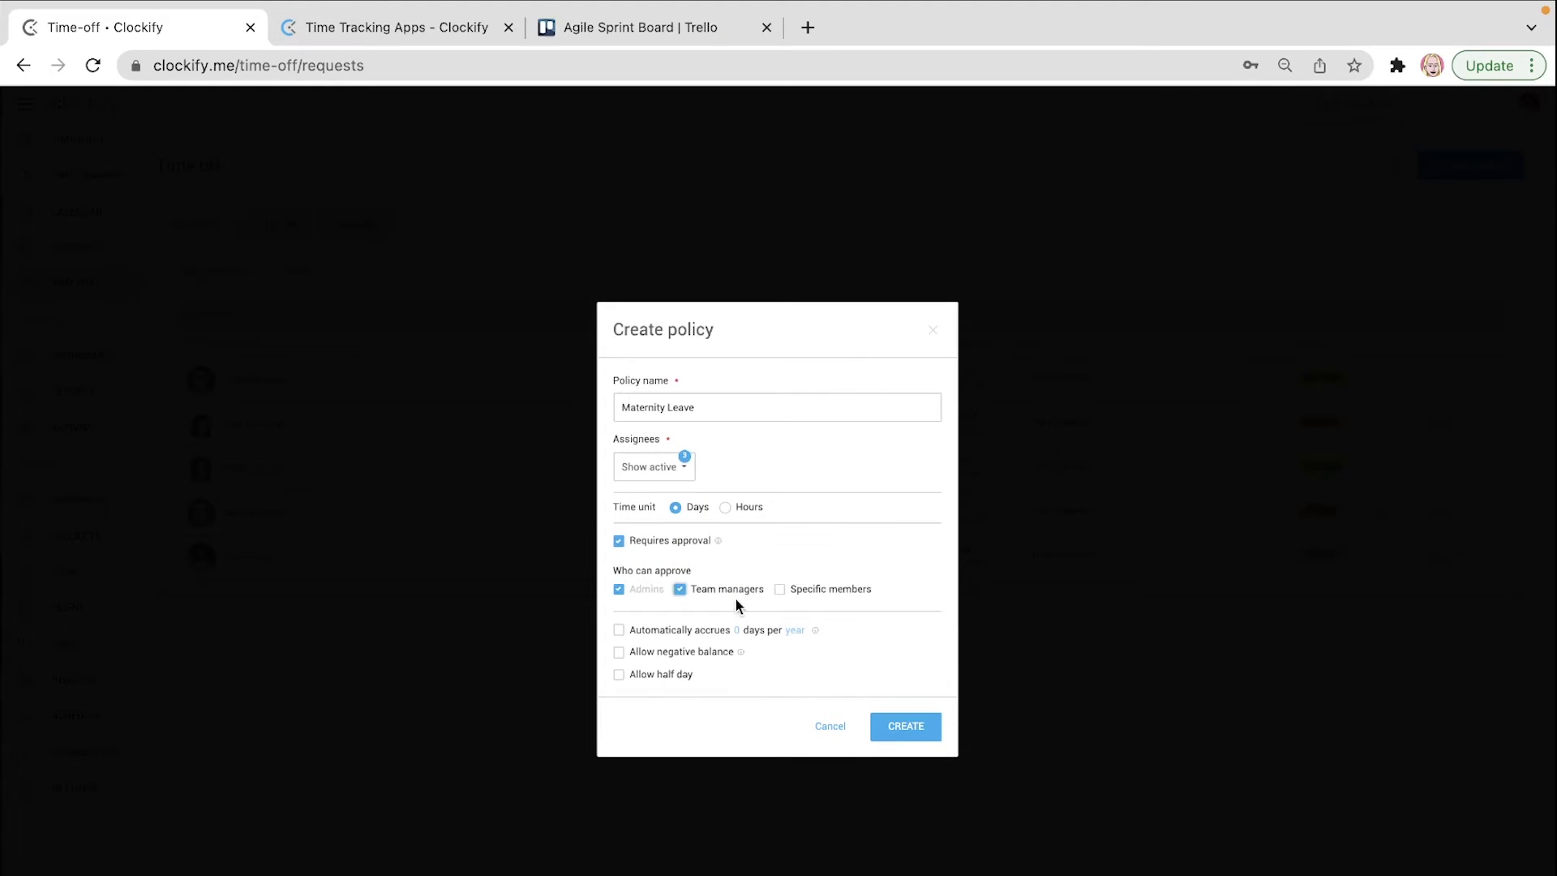
pyautogui.click(618, 630)
pyautogui.click(736, 630)
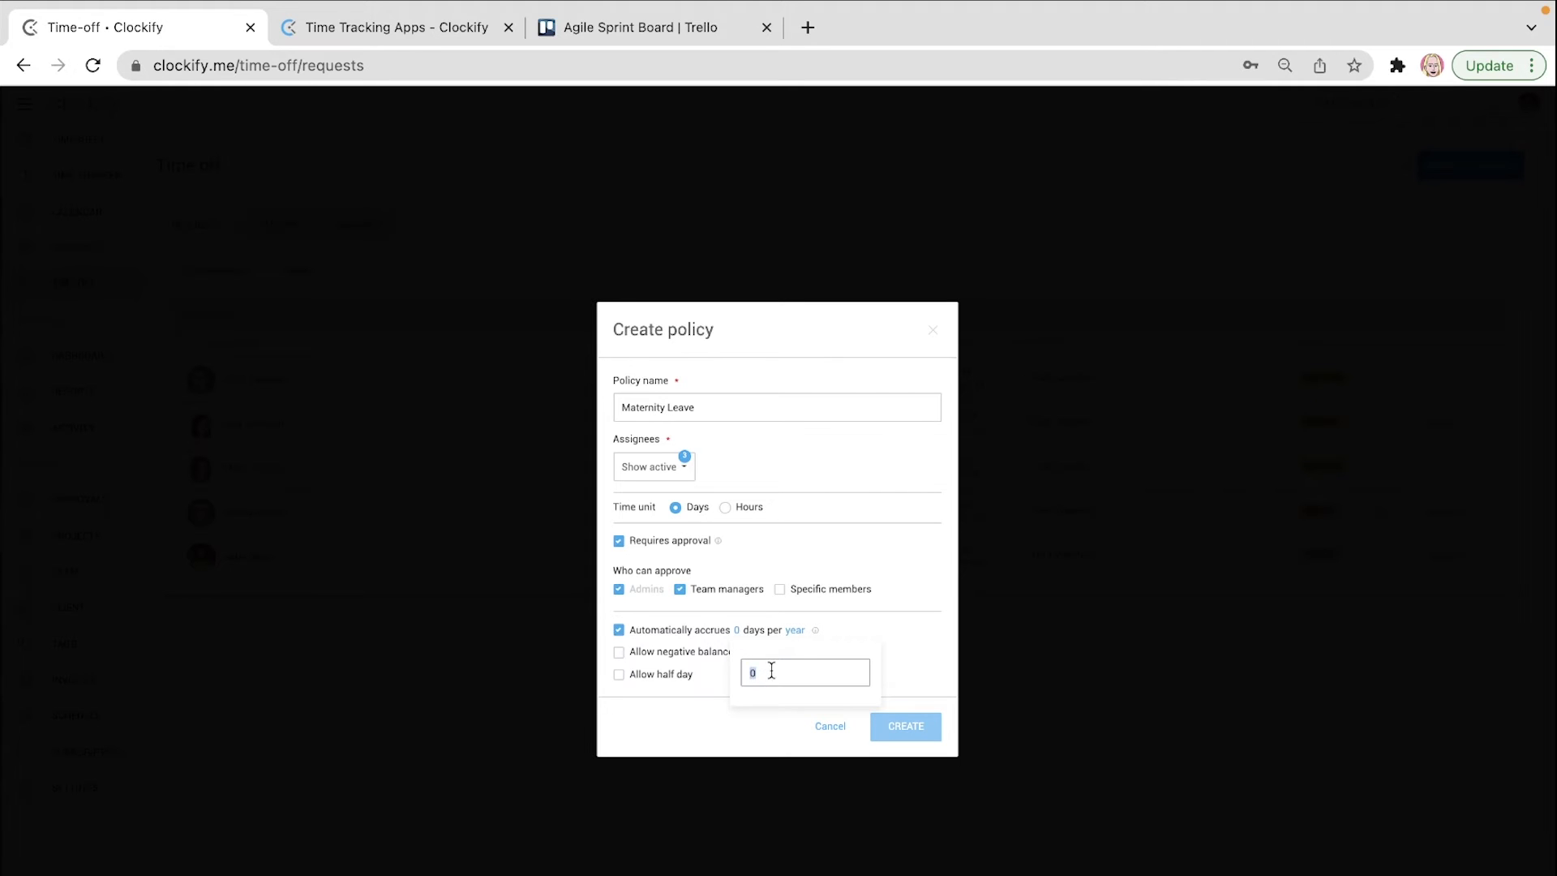
pyautogui.write('10')
pyautogui.click(897, 643)
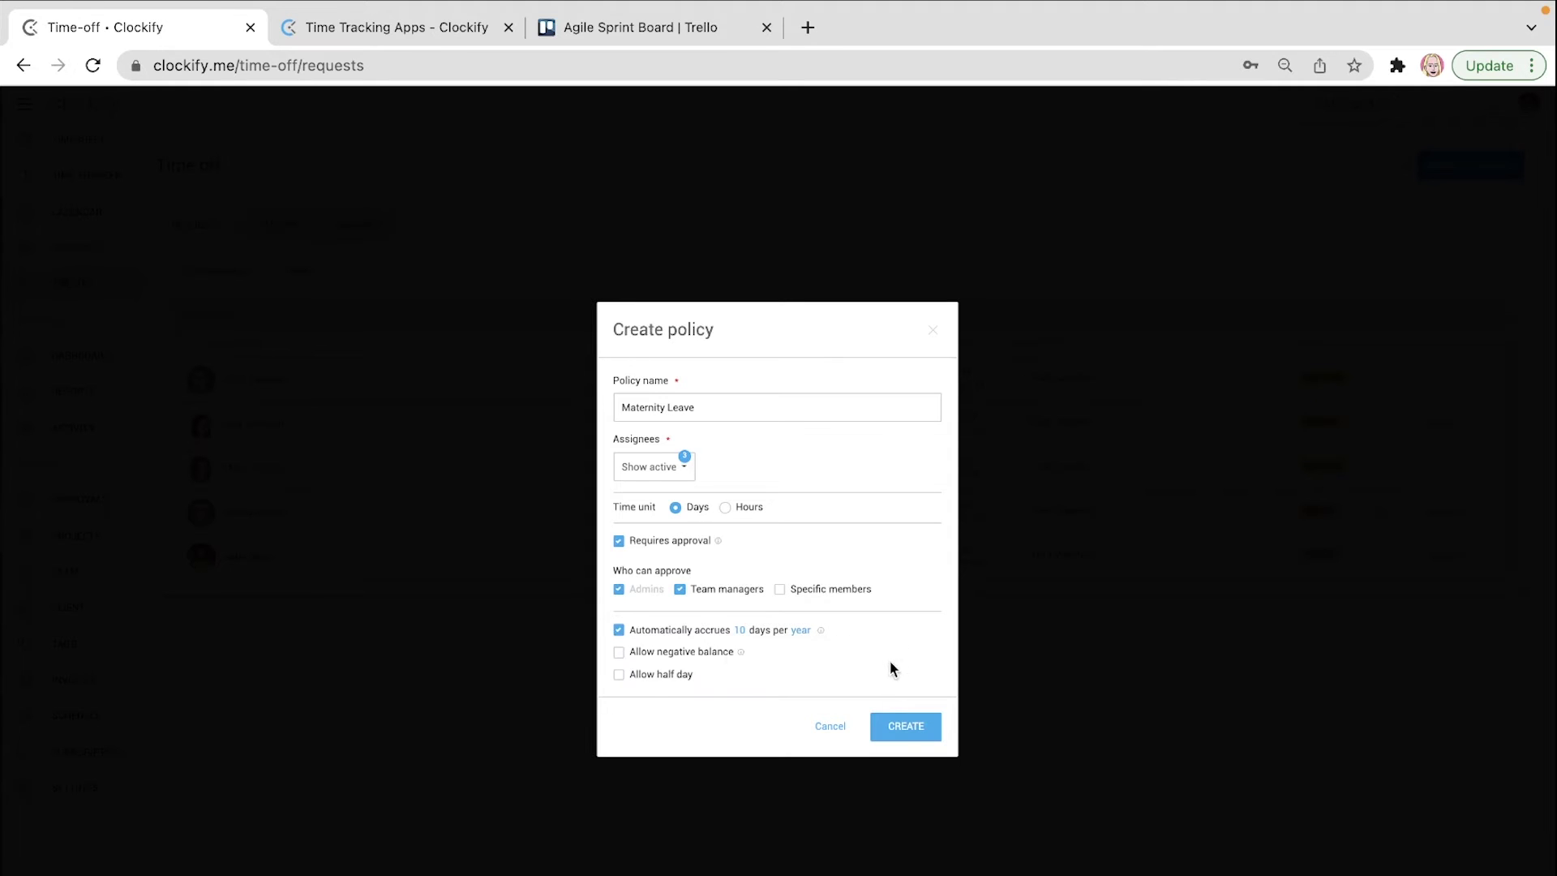
pyautogui.click(906, 727)
pyautogui.click(824, 693)
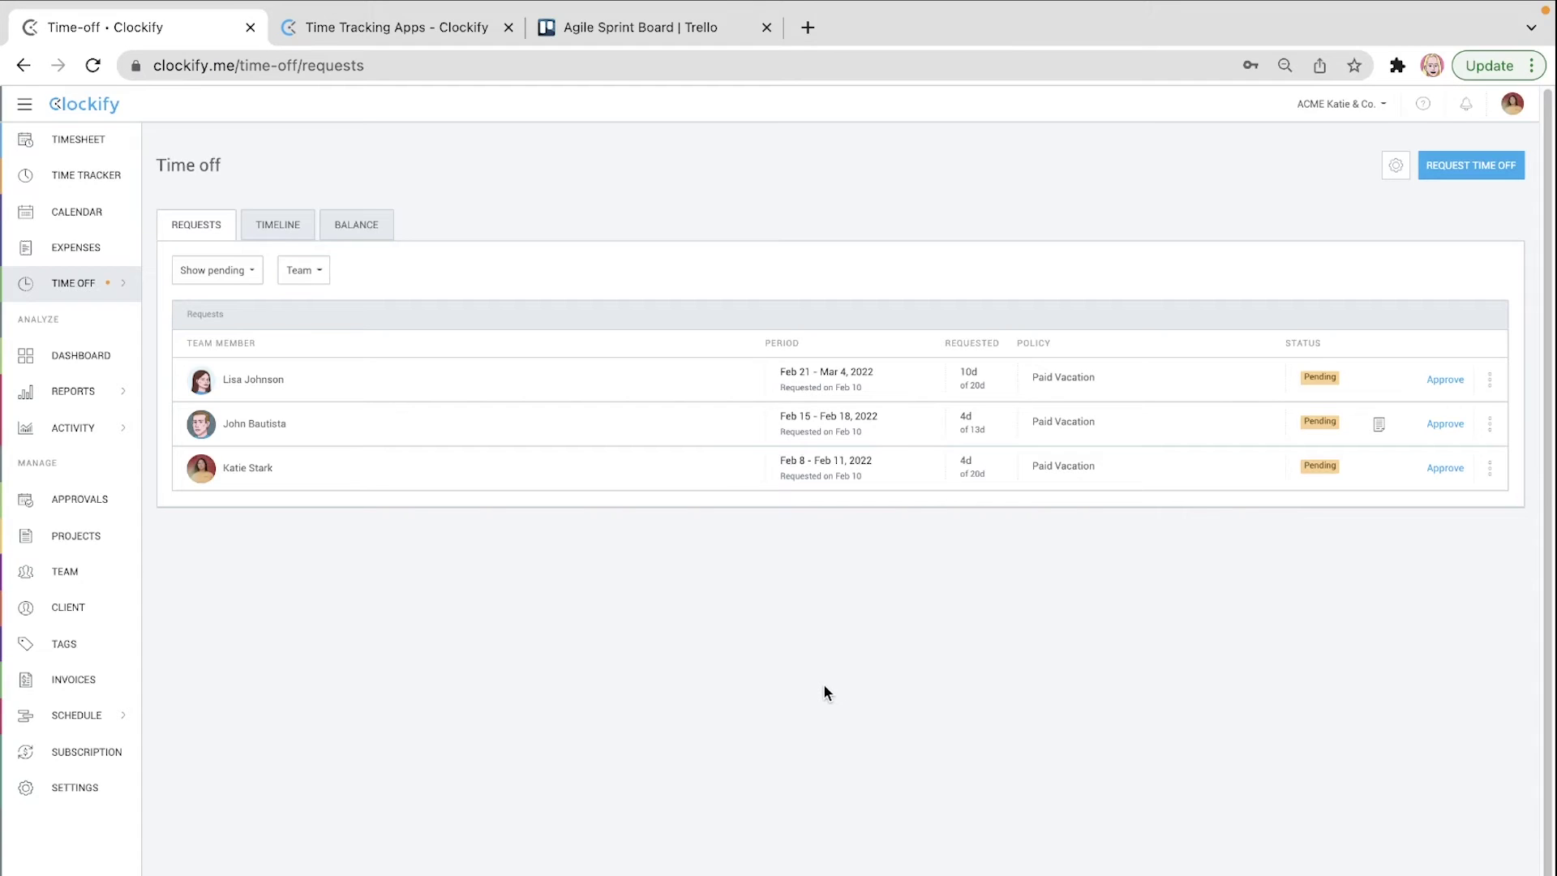
# - Submit a Paid Vacation time-off request for mid-February and view the Timeline
pyautogui.click(1451, 168)
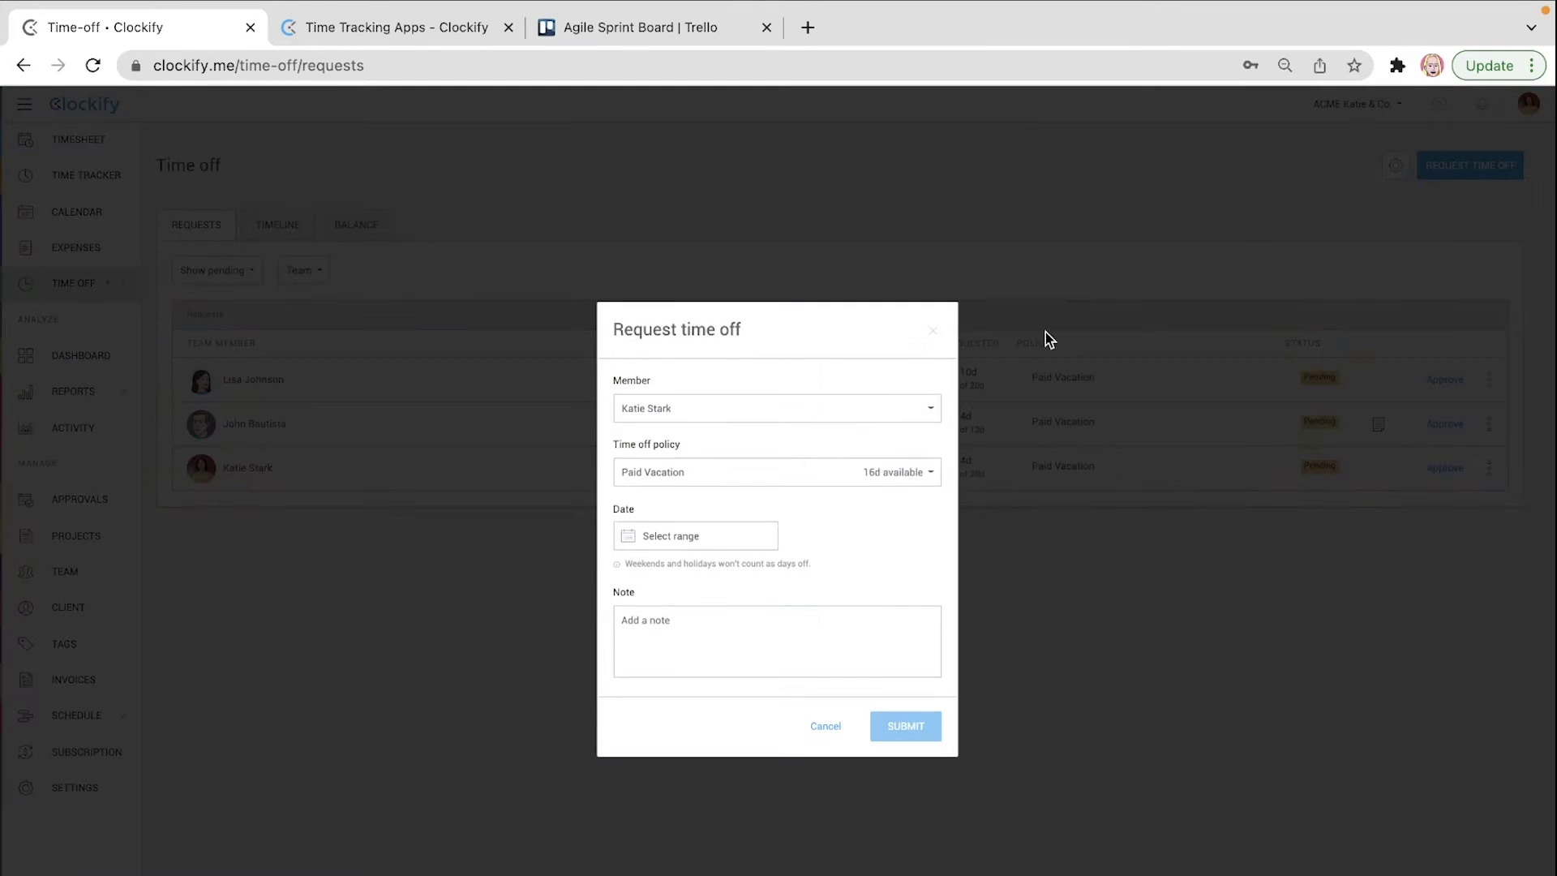
pyautogui.click(758, 535)
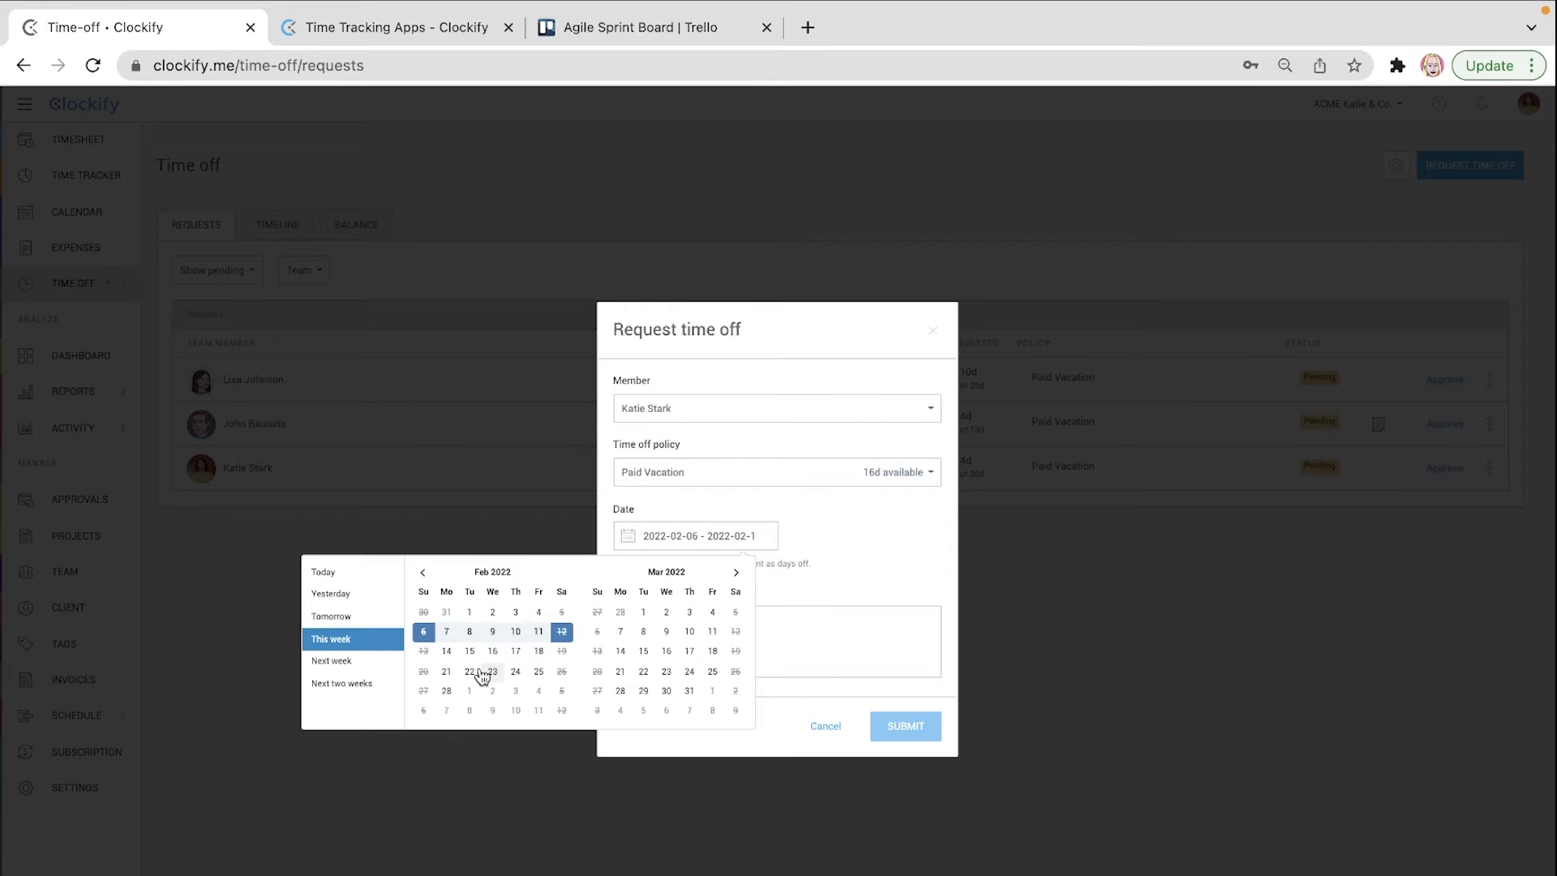
pyautogui.click(446, 651)
pyautogui.click(515, 651)
pyautogui.click(886, 476)
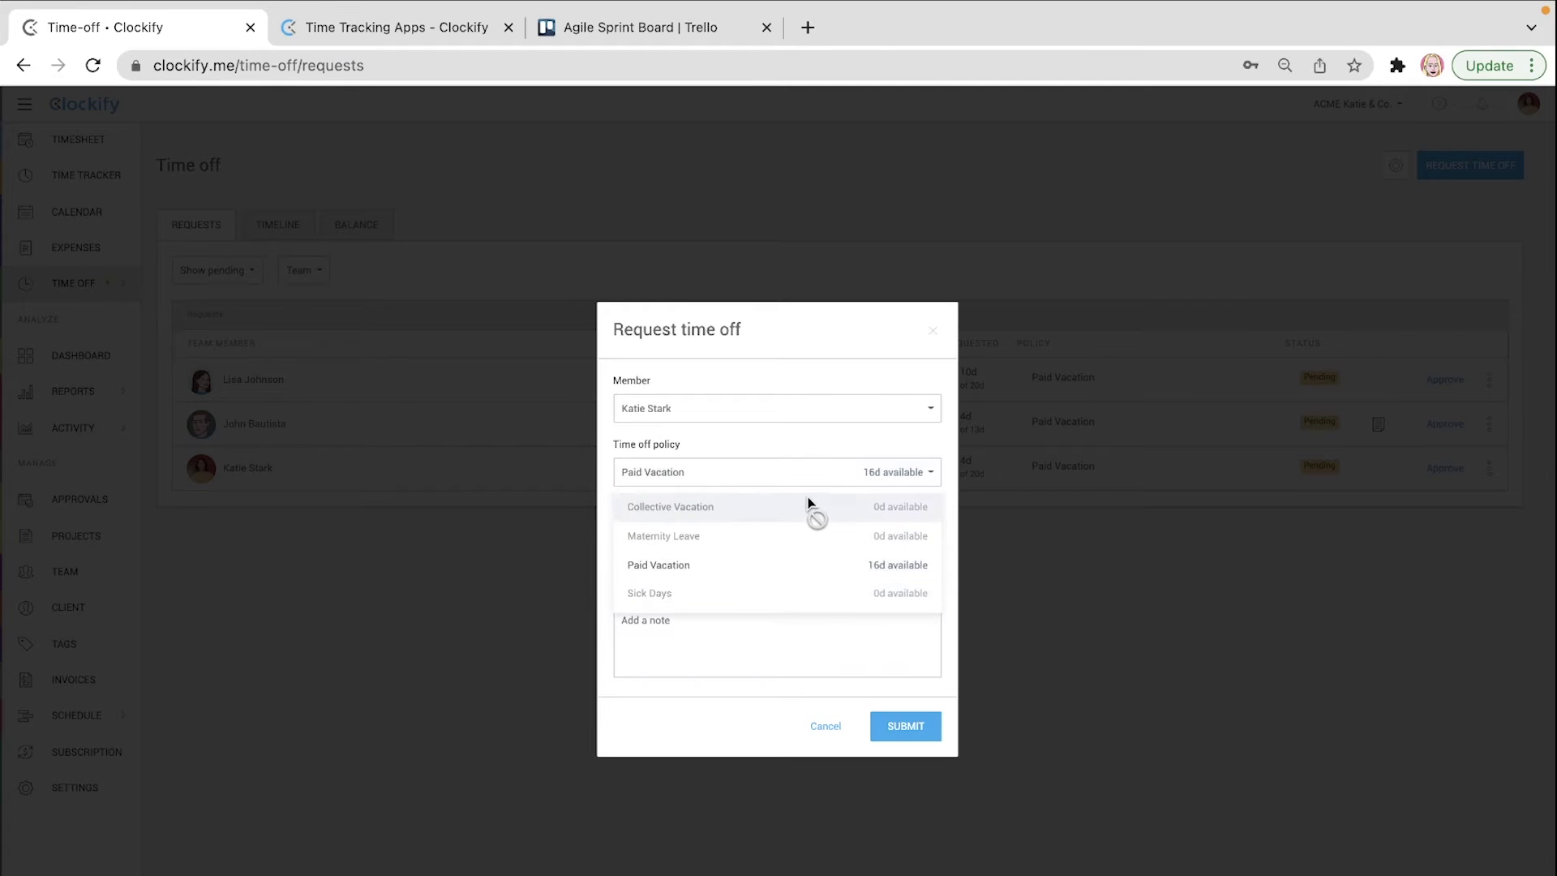
pyautogui.click(851, 565)
pyautogui.click(910, 726)
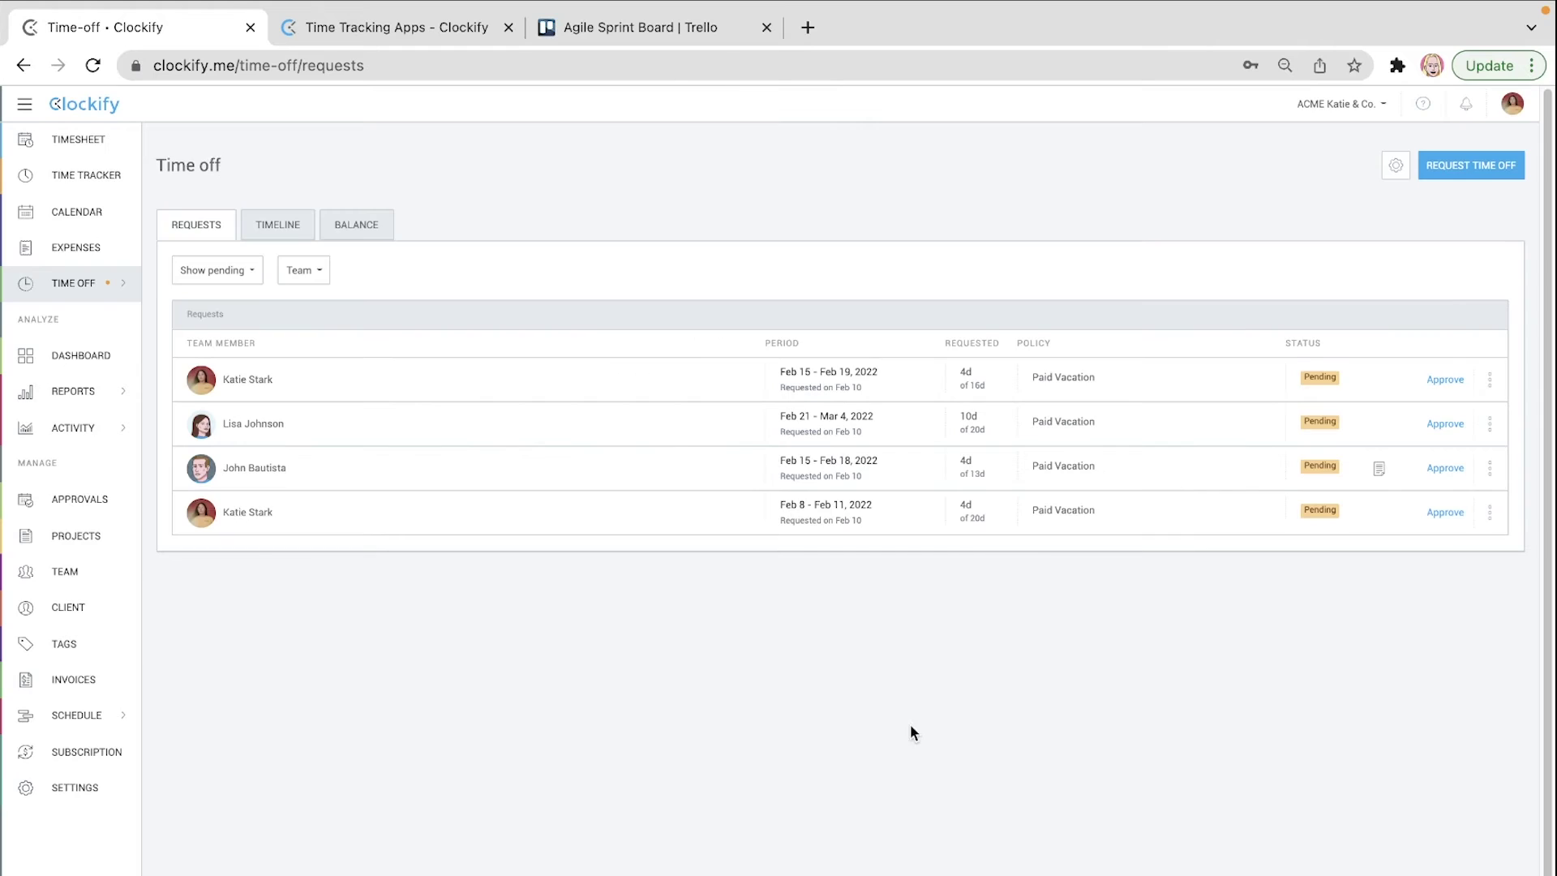
pyautogui.click(278, 227)
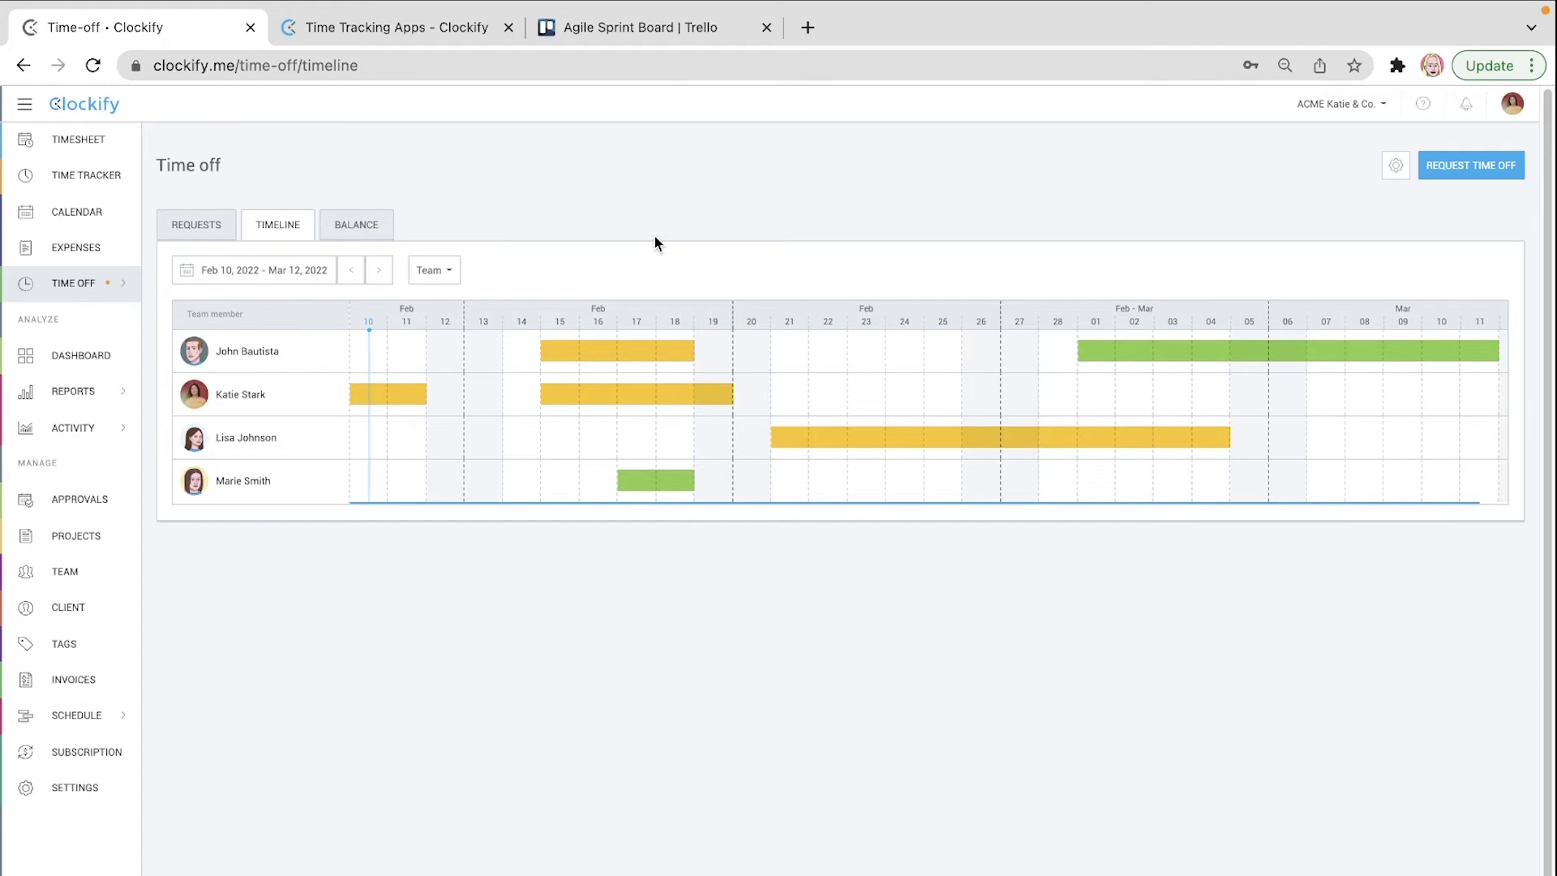
# - Show members' time-off balances for the Paid Vacation policy
pyautogui.click(360, 227)
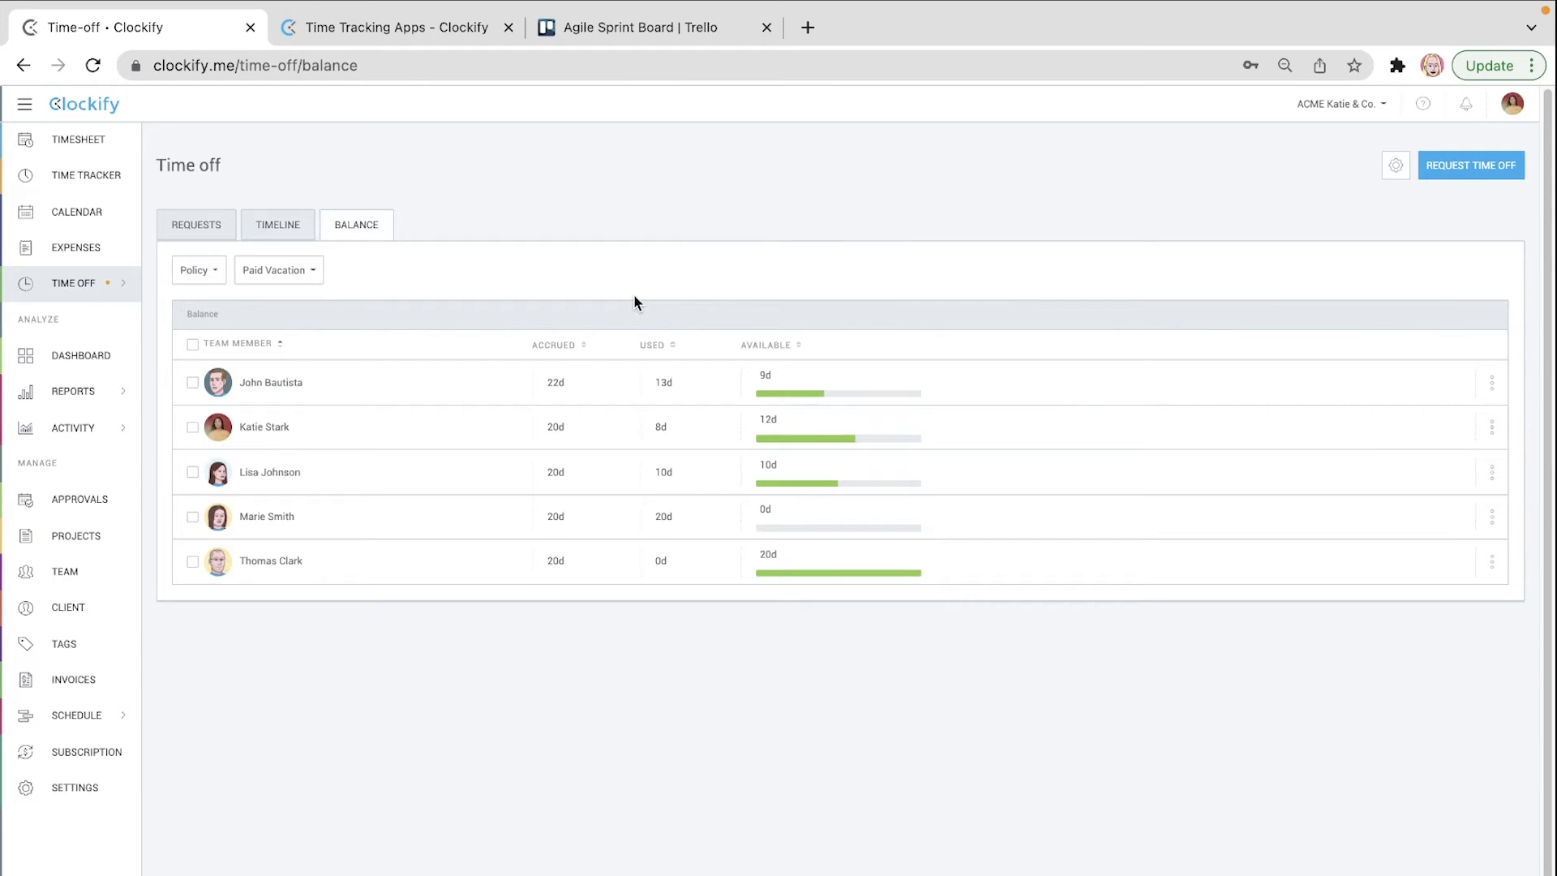
pyautogui.click(218, 273)
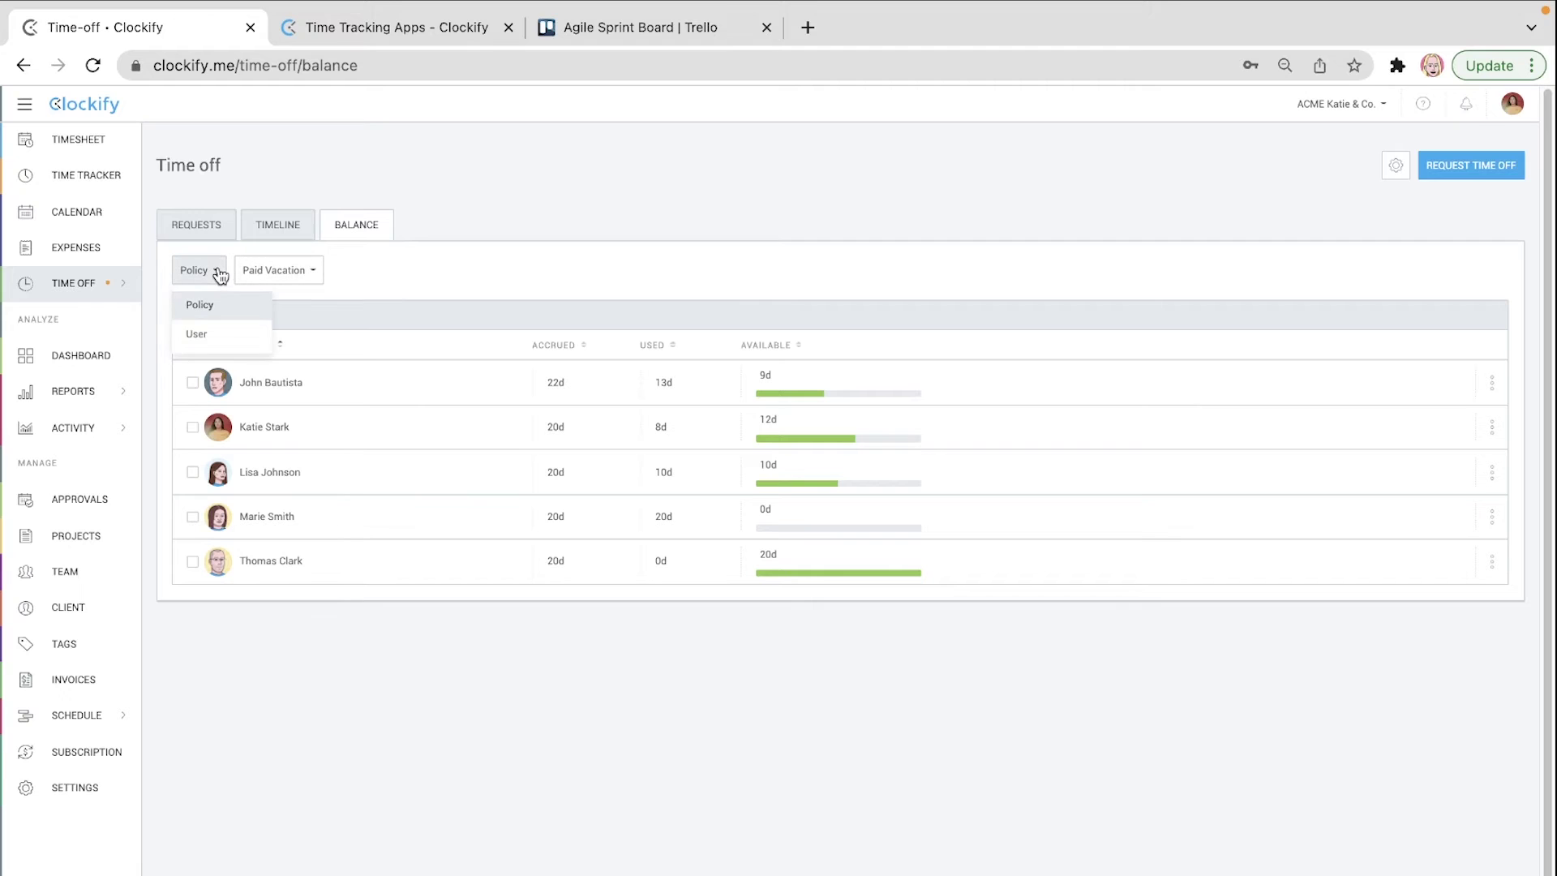
pyautogui.click(313, 271)
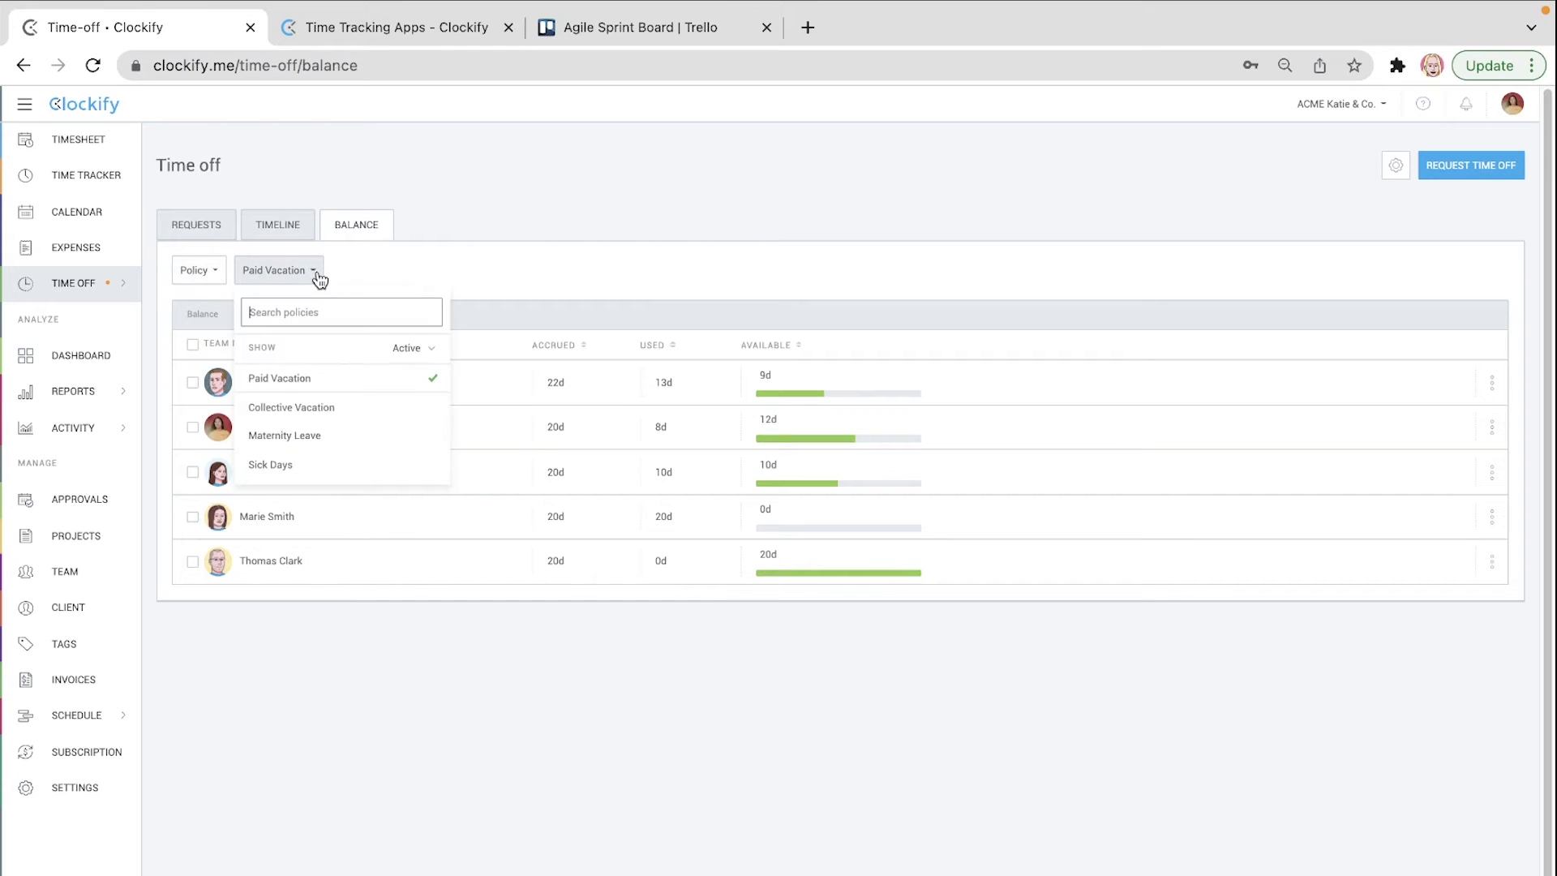
pyautogui.click(349, 276)
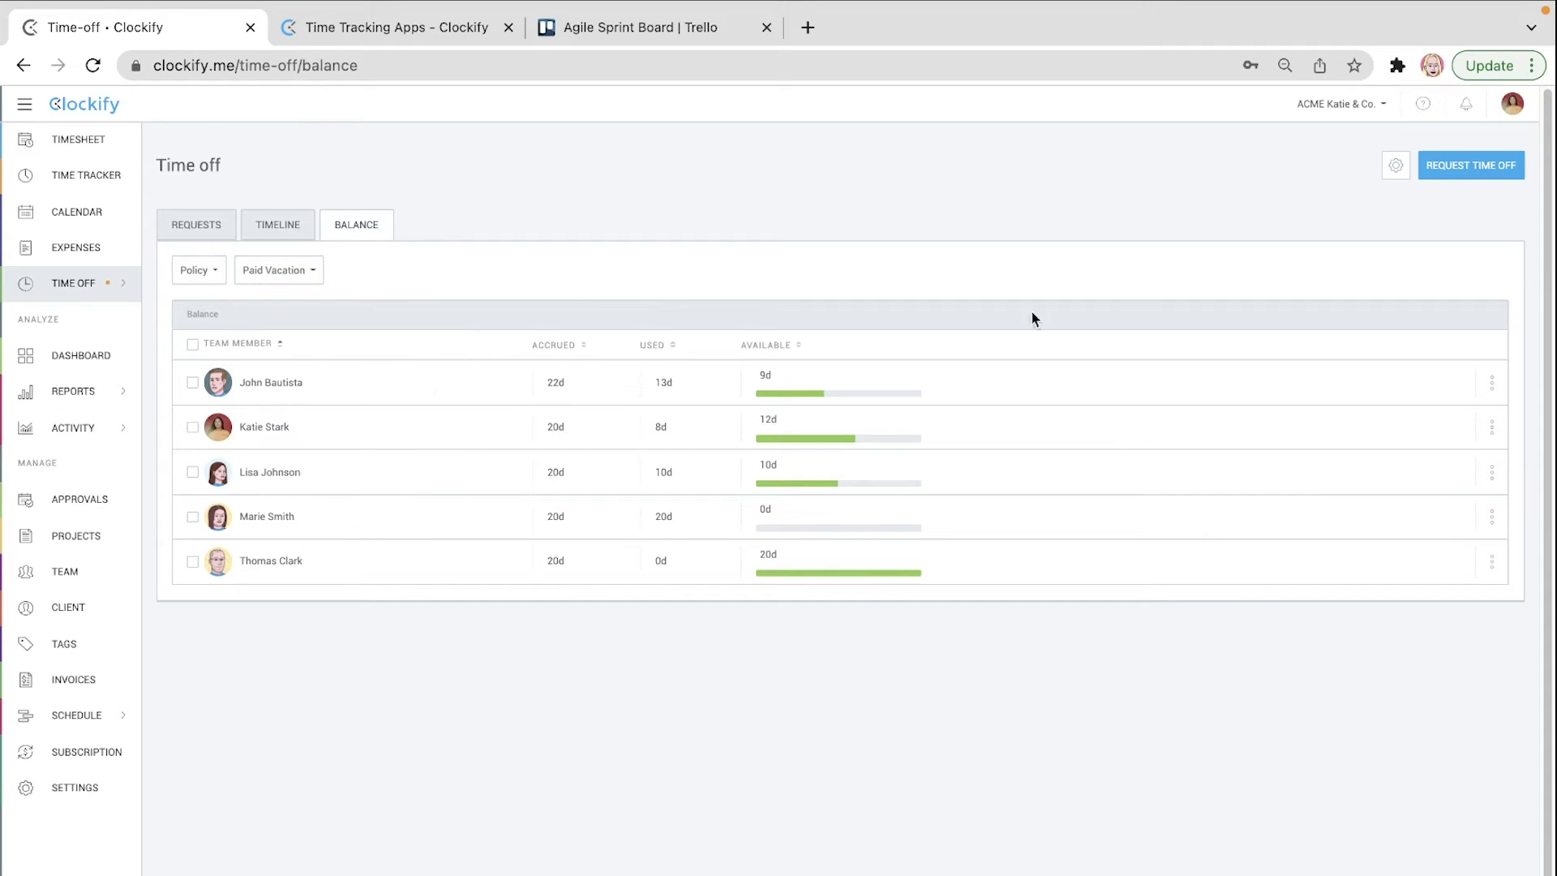
pyautogui.click(1492, 383)
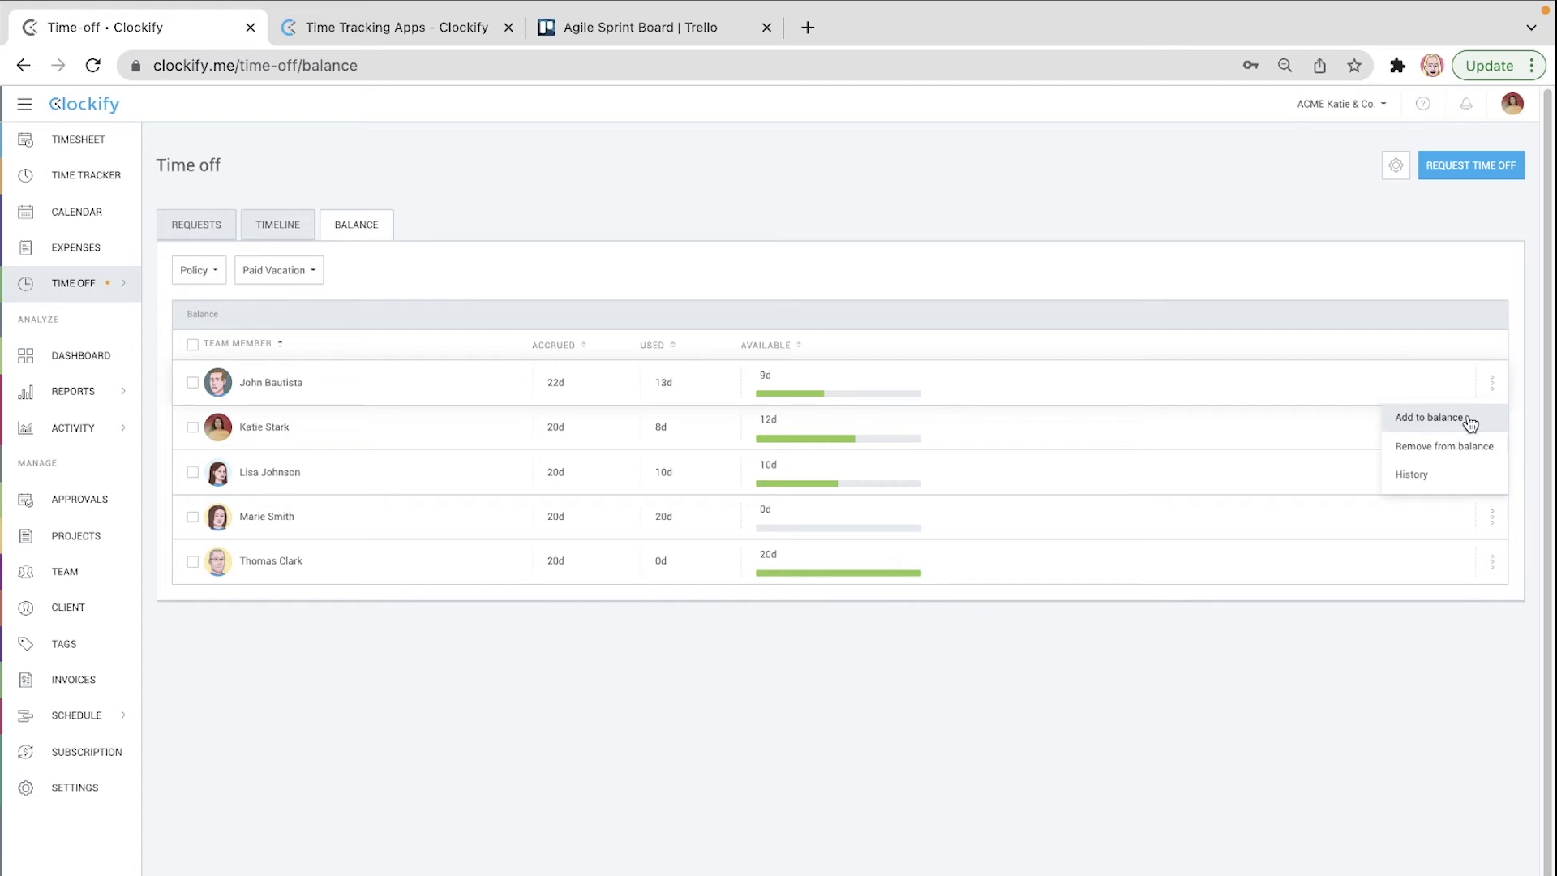
pyautogui.click(1428, 417)
pyautogui.click(792, 484)
pyautogui.click(792, 484)
pyautogui.click(792, 484)
pyautogui.click(793, 484)
pyautogui.click(903, 658)
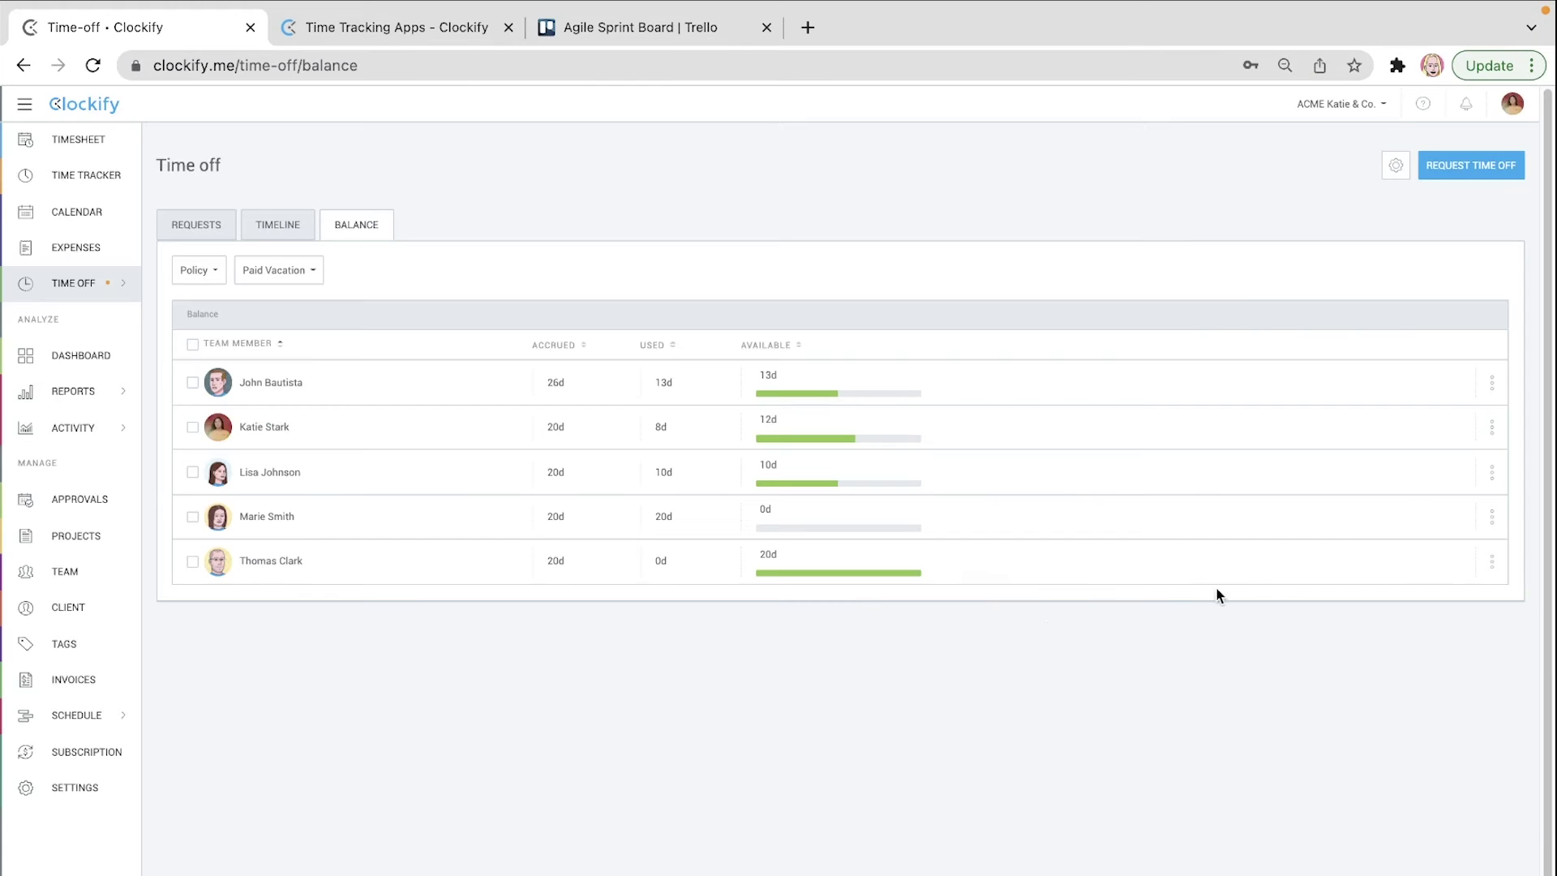
pyautogui.click(1492, 384)
pyautogui.click(1431, 475)
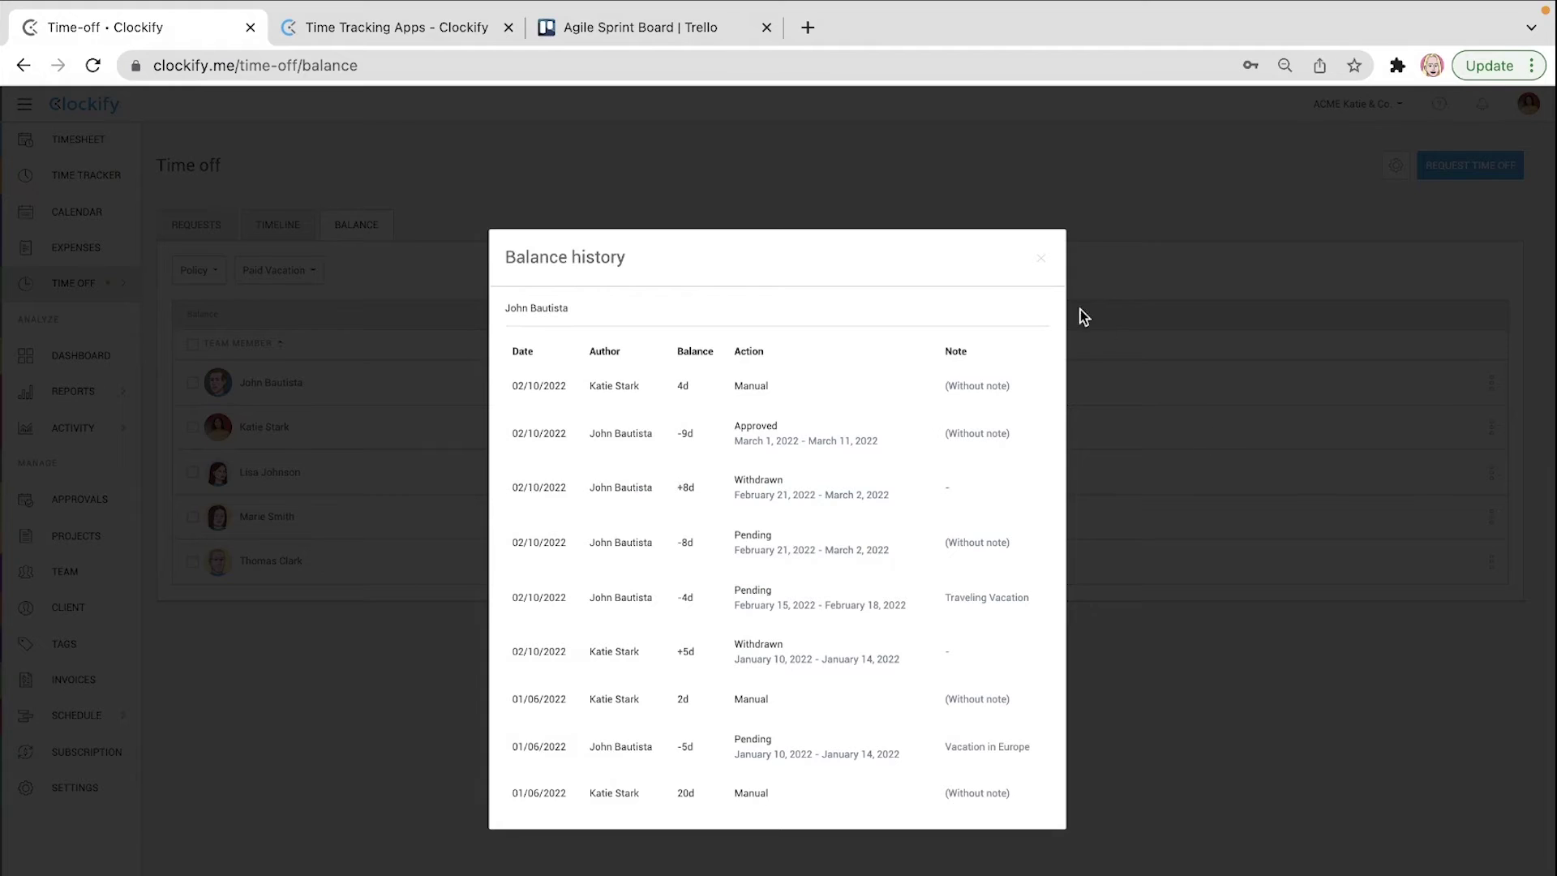
pyautogui.click(1041, 260)
pyautogui.click(81, 355)
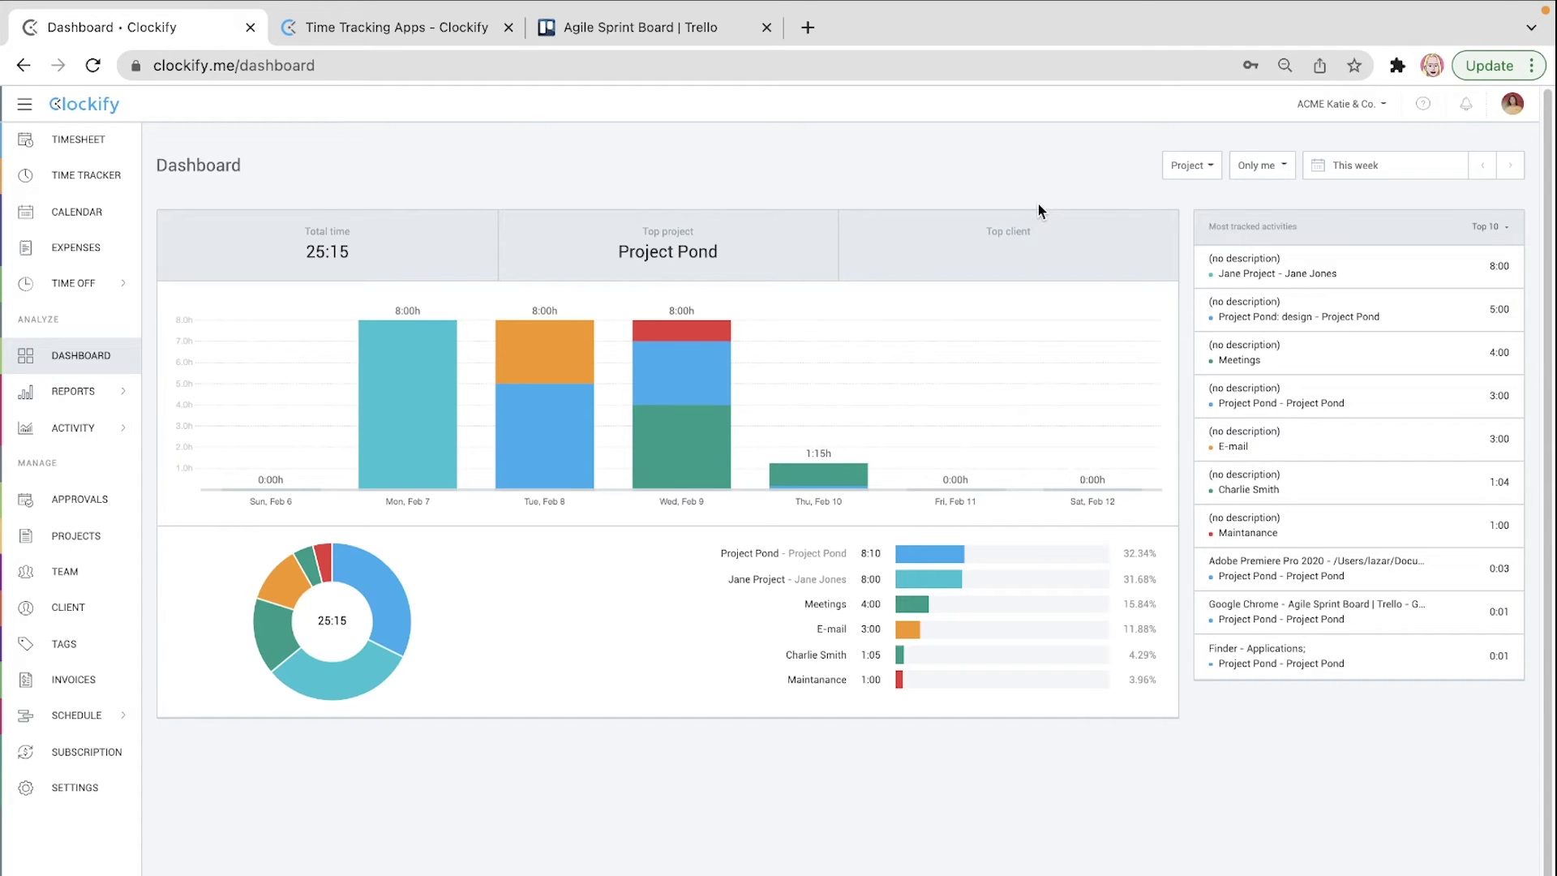
# - Switch the Dashboard from 'Only me' to 'Team' and review the team activity charts
pyautogui.click(1262, 165)
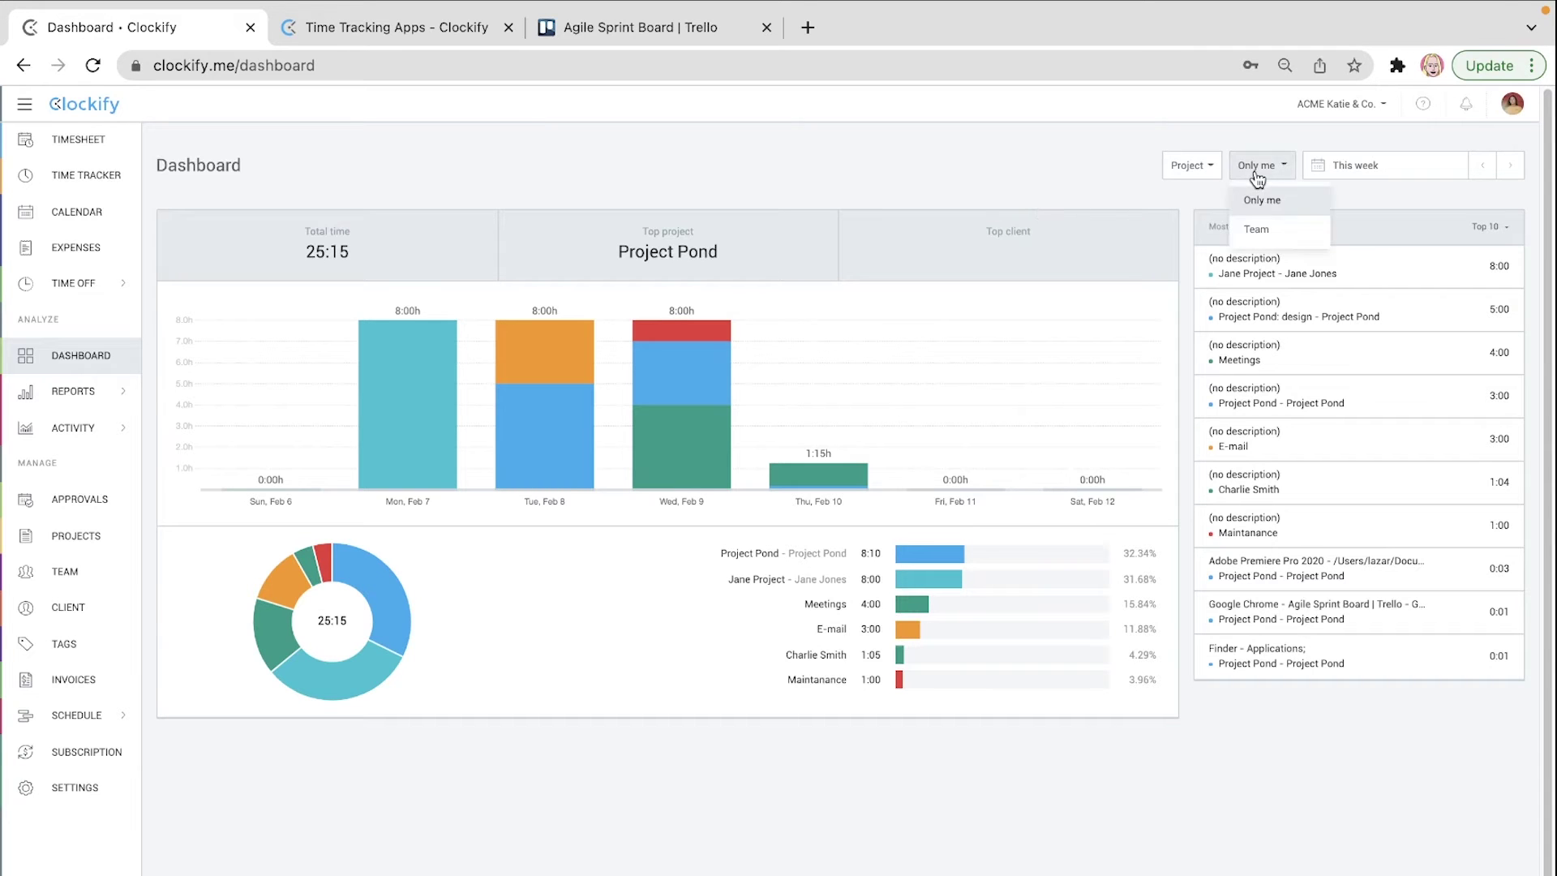
pyautogui.click(1271, 228)
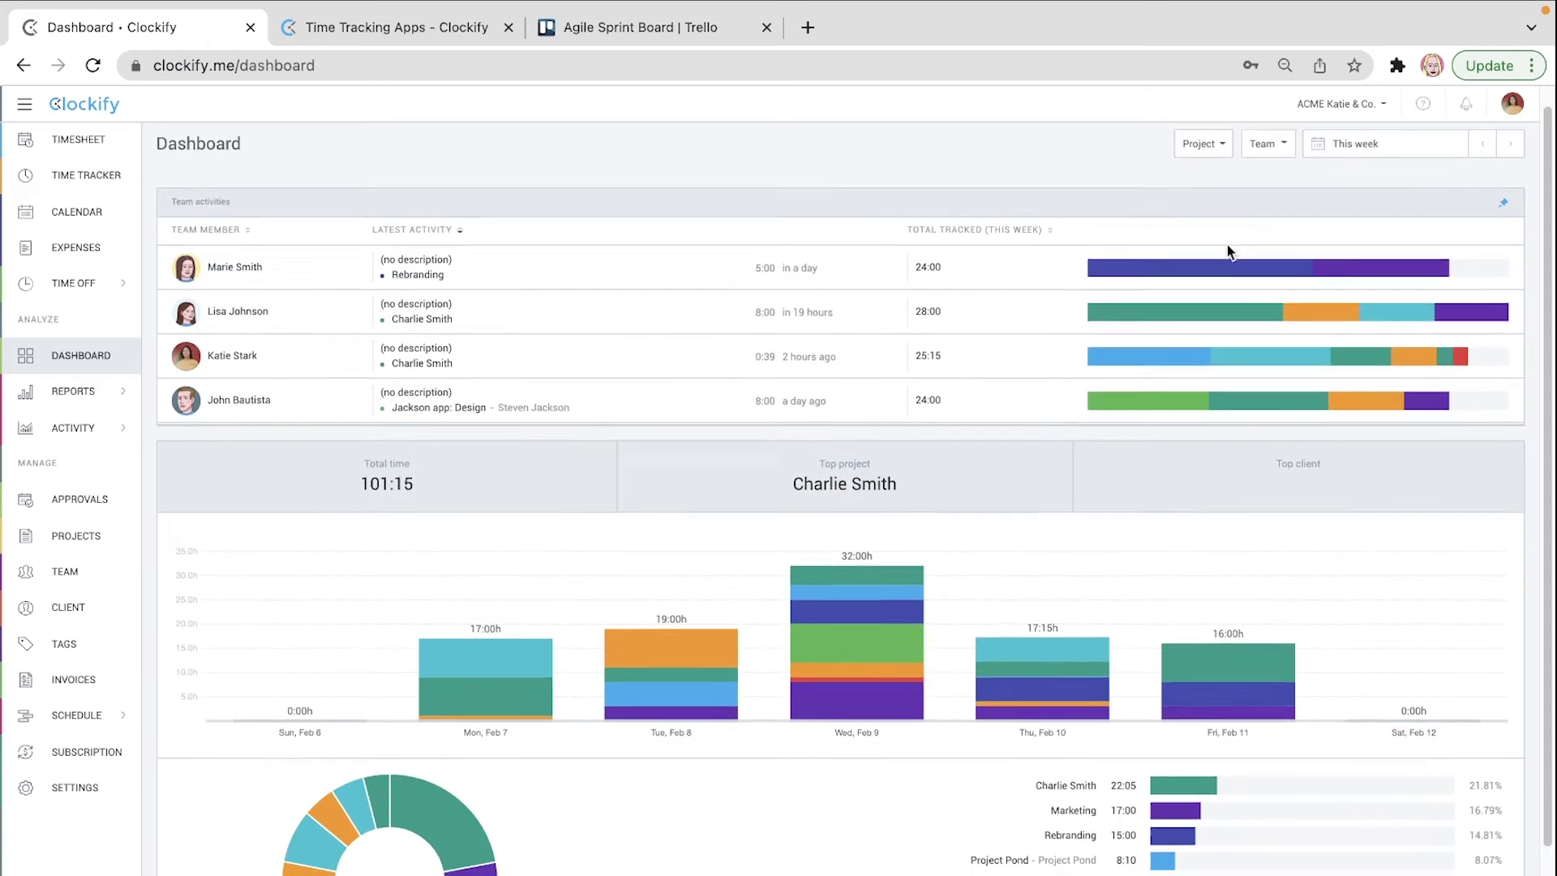
pyautogui.scroll(-2, 1227, 245)
pyautogui.scroll(2, 1214, 343)
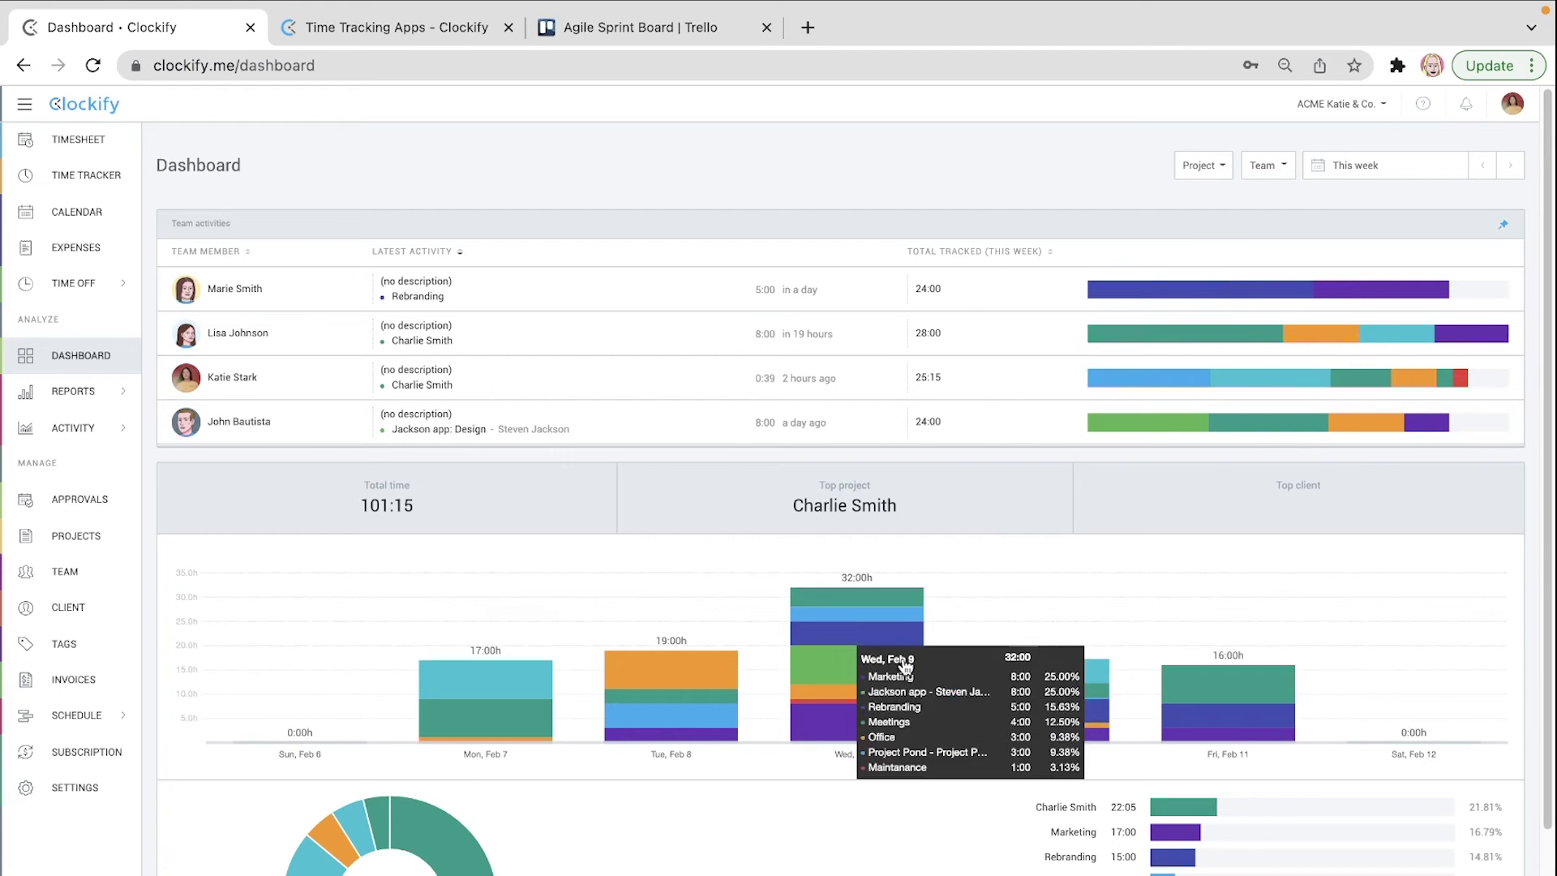
pyautogui.moveTo(802, 655)
pyautogui.moveTo(73, 391)
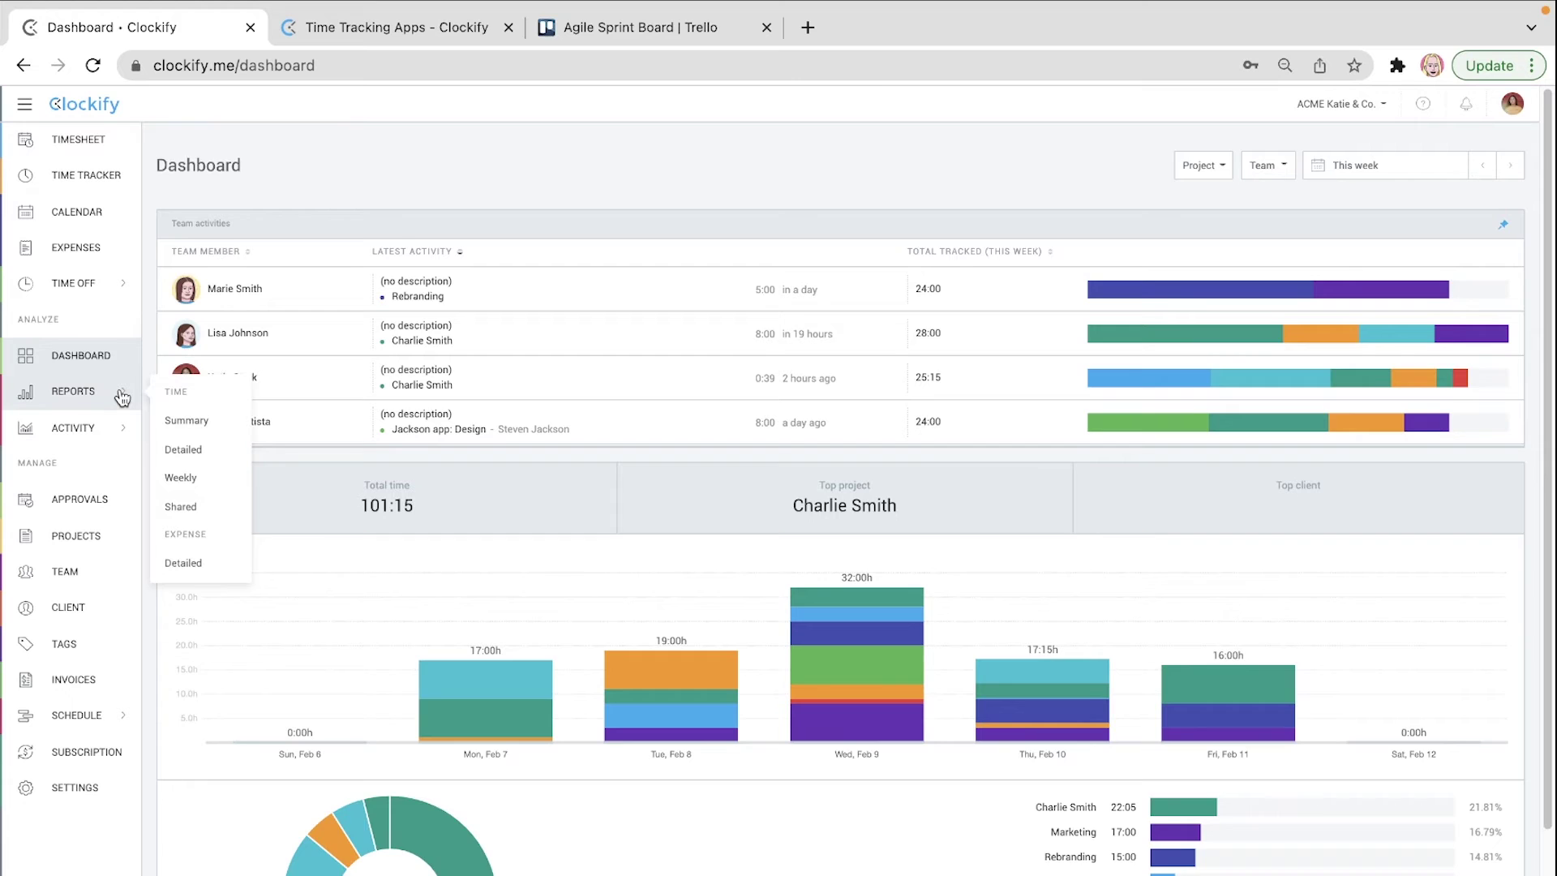
pyautogui.click(121, 397)
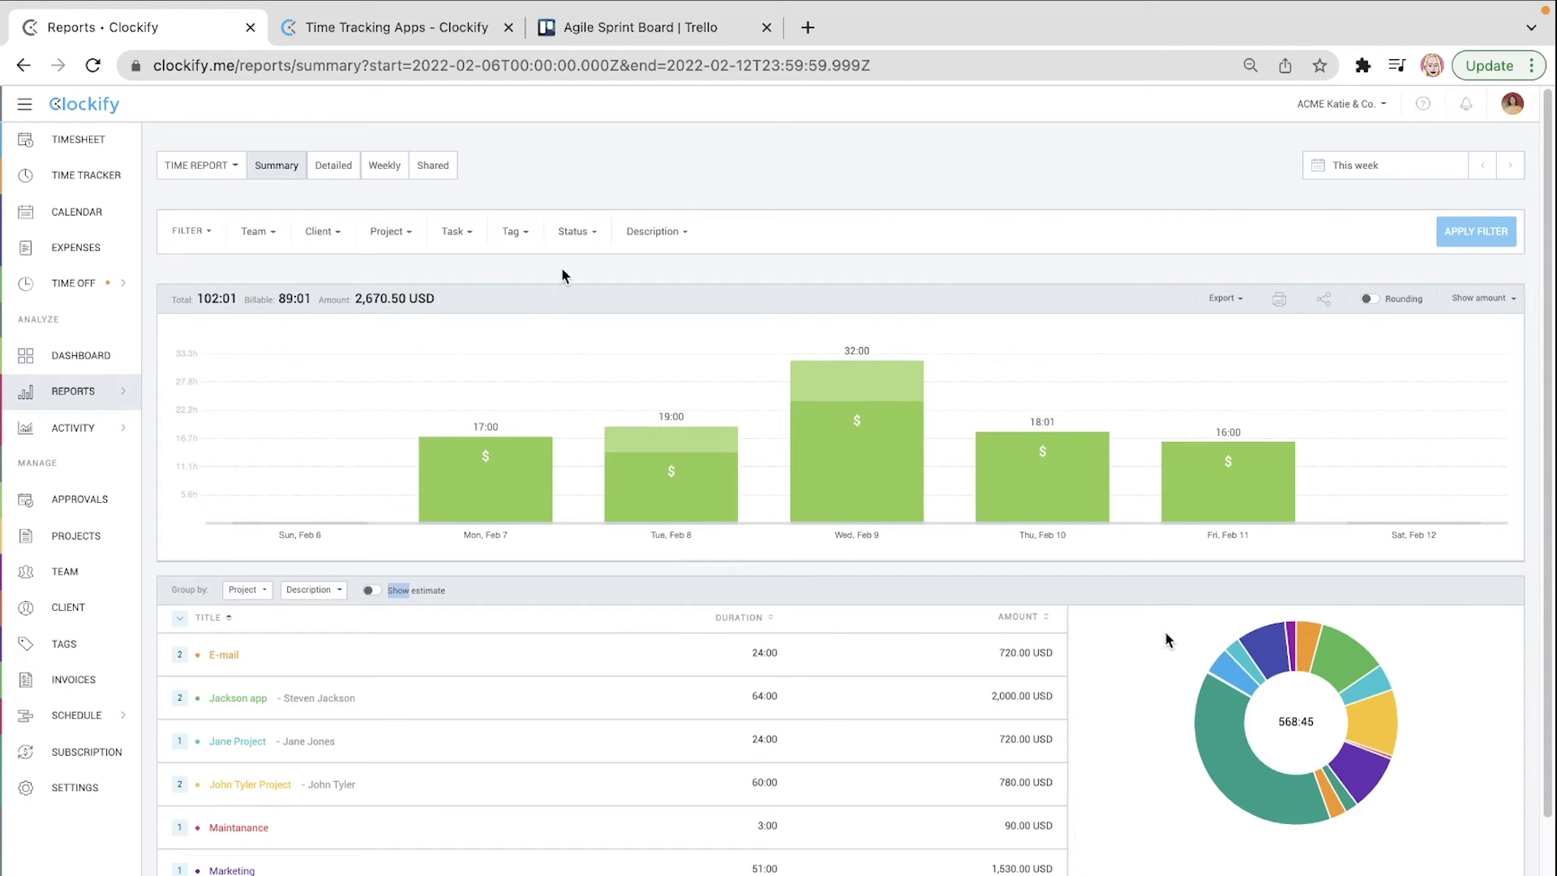
# - Keep the summary report on this week and toggle Show estimate on and off
pyautogui.click(1337, 166)
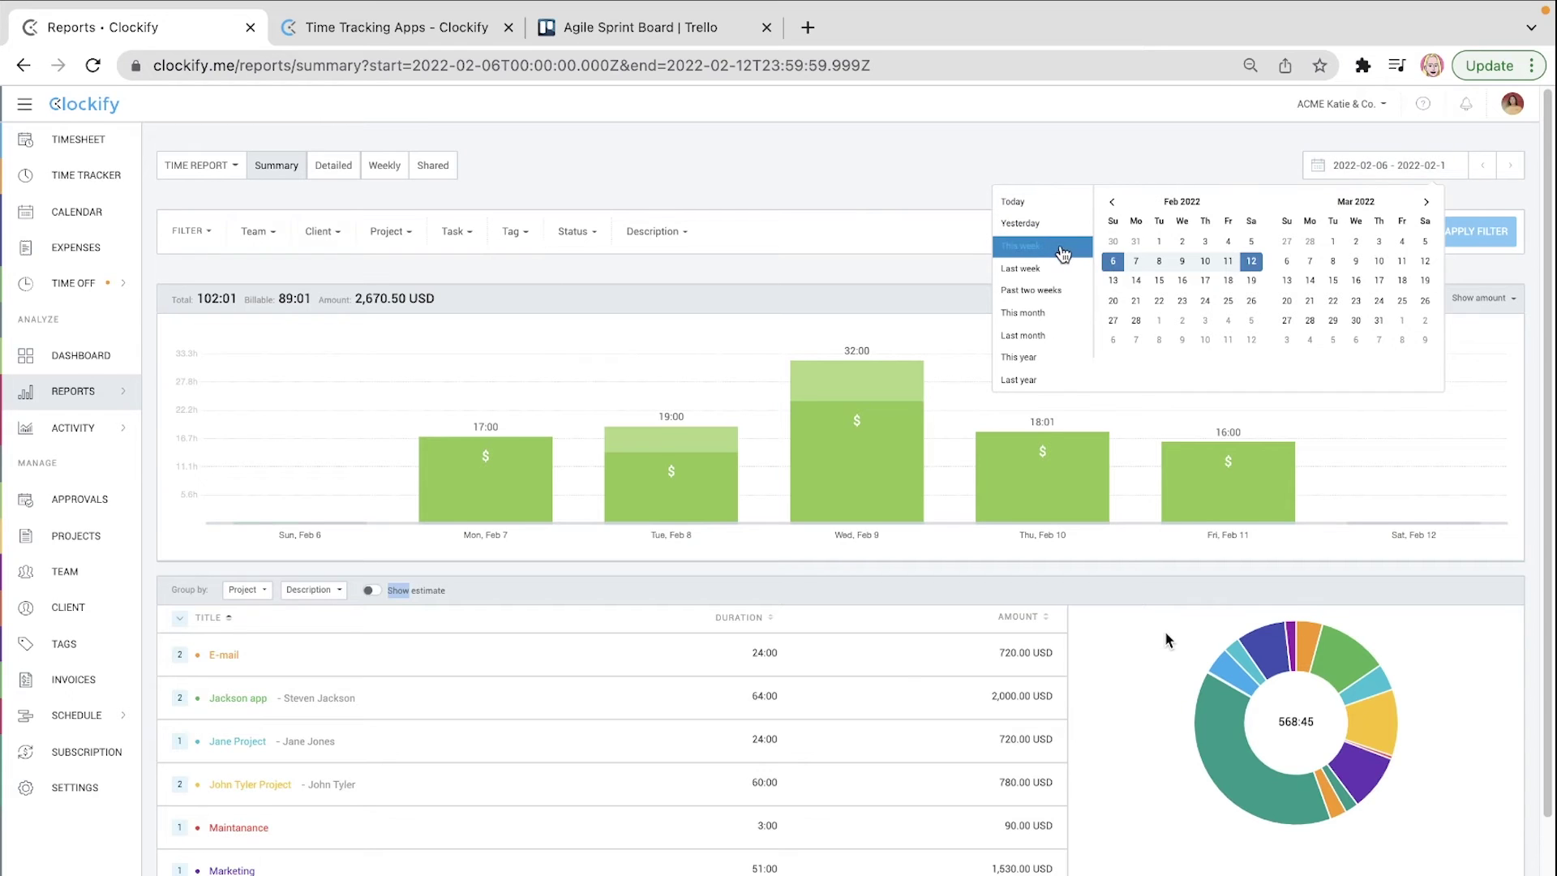
pyautogui.click(1094, 173)
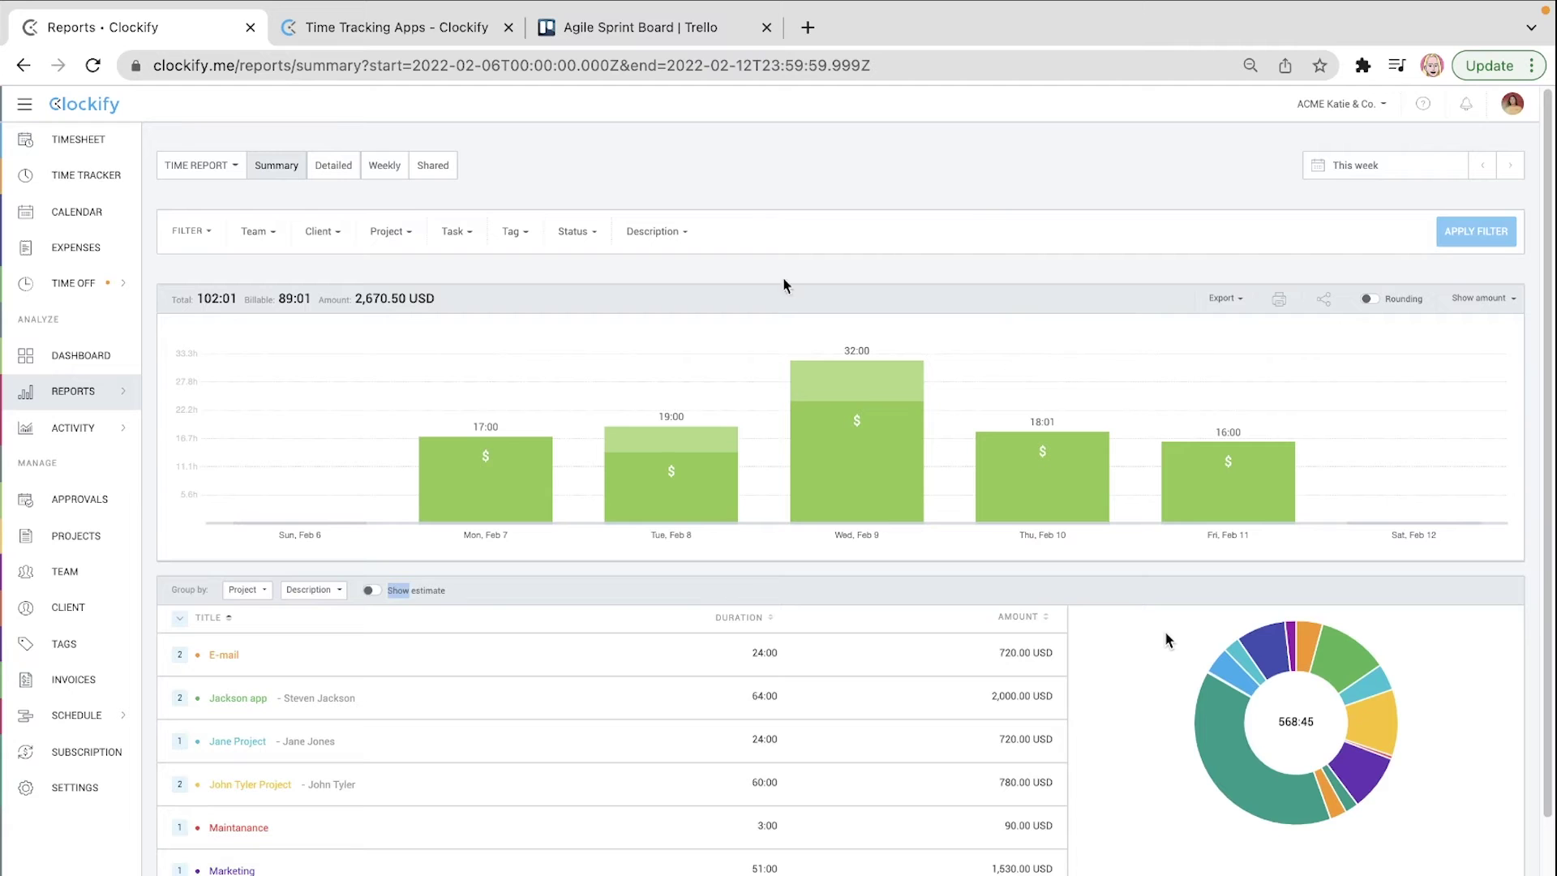
pyautogui.moveTo(866, 498)
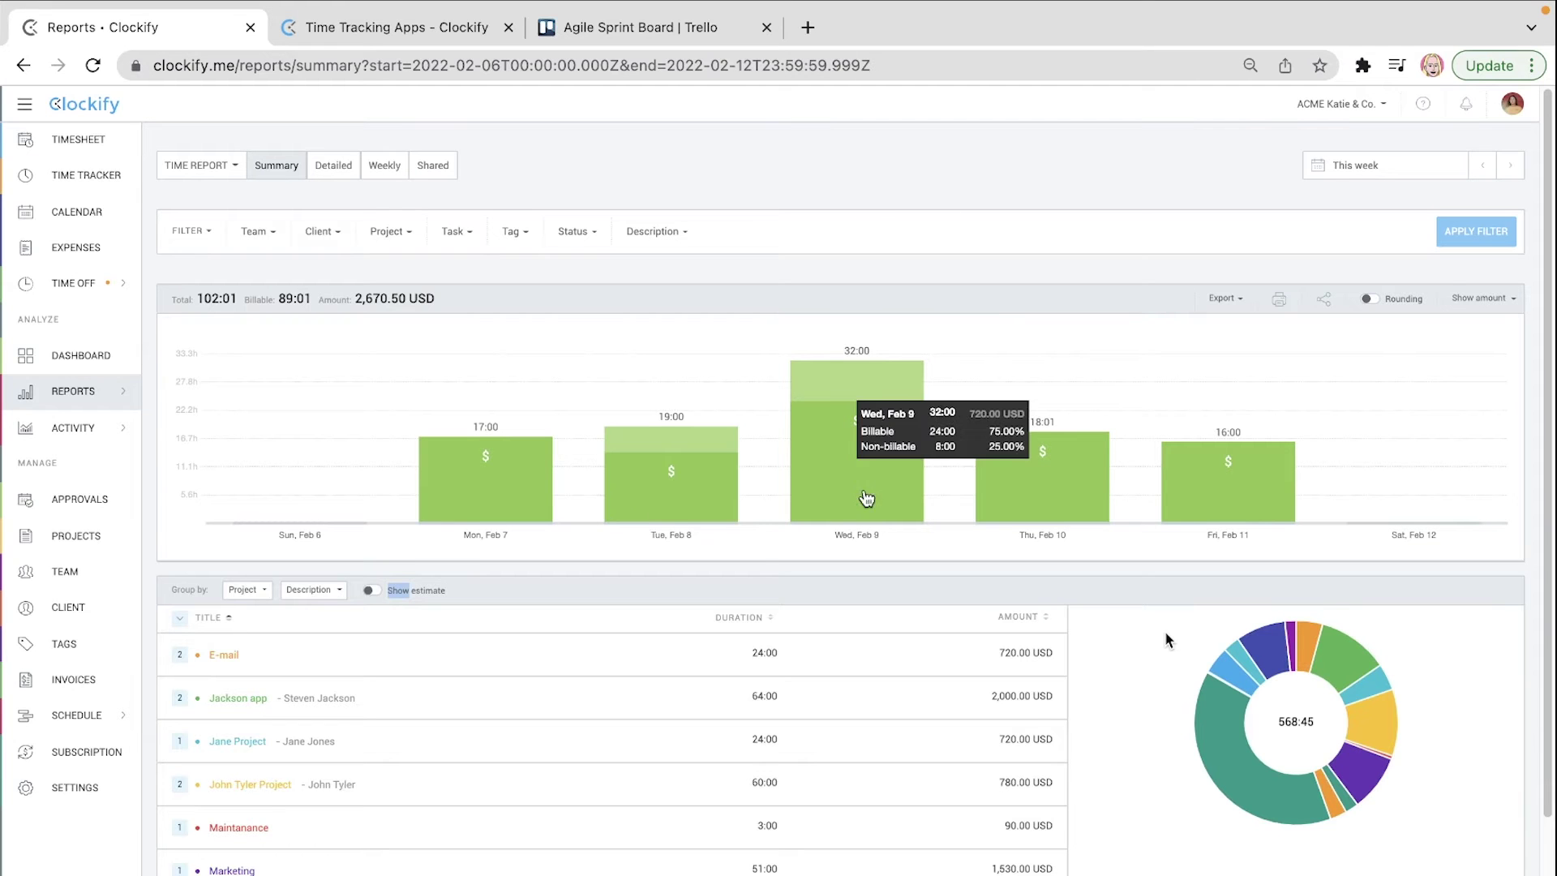
pyautogui.scroll(-3, 1006, 344)
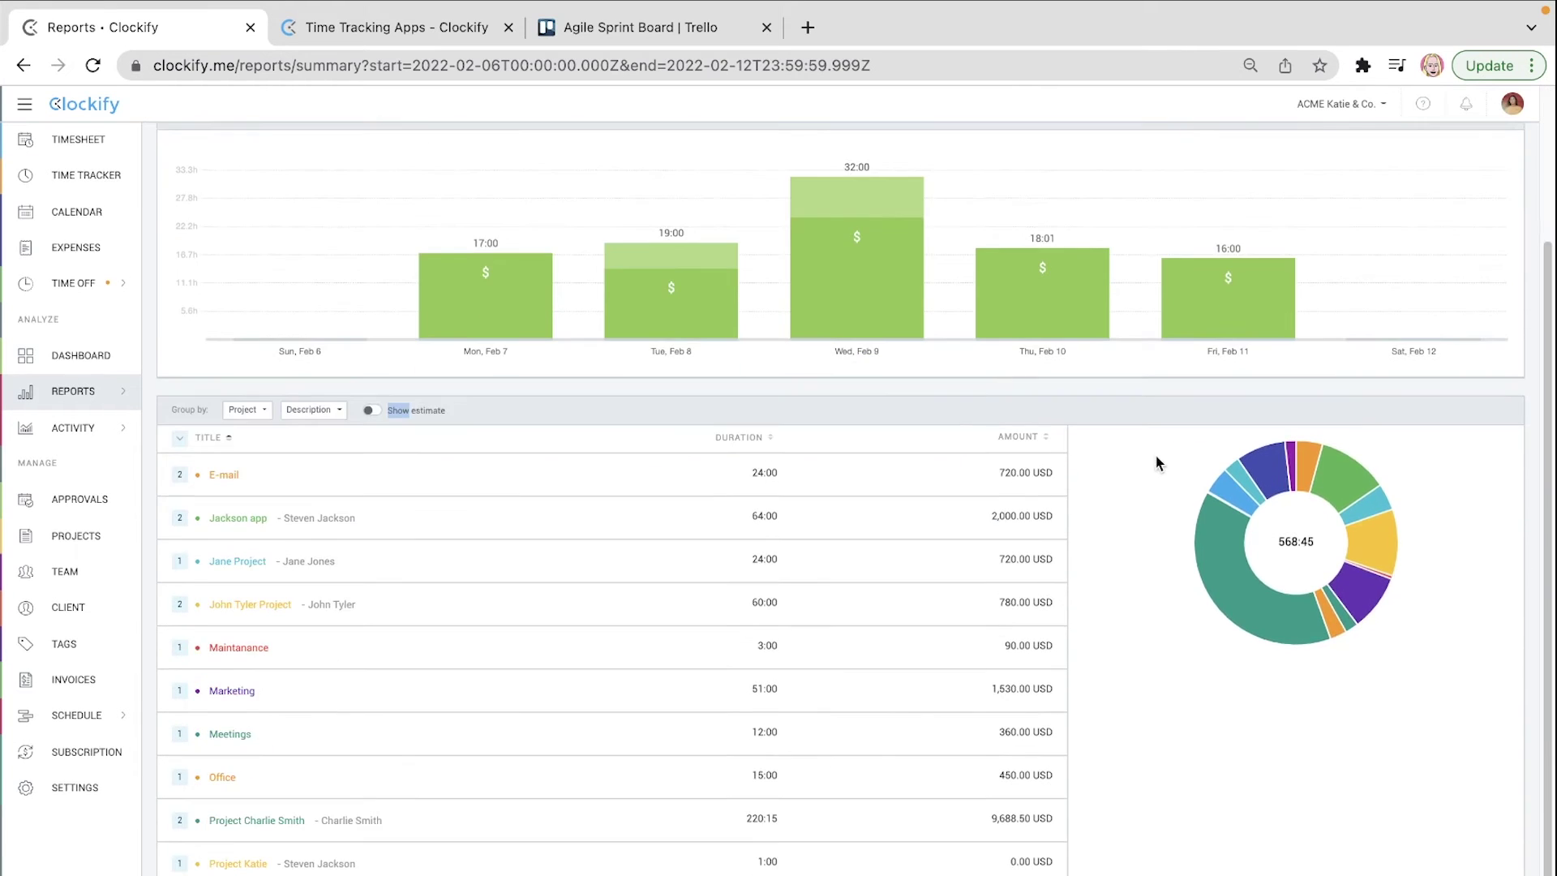
pyautogui.click(1099, 703)
pyautogui.click(372, 411)
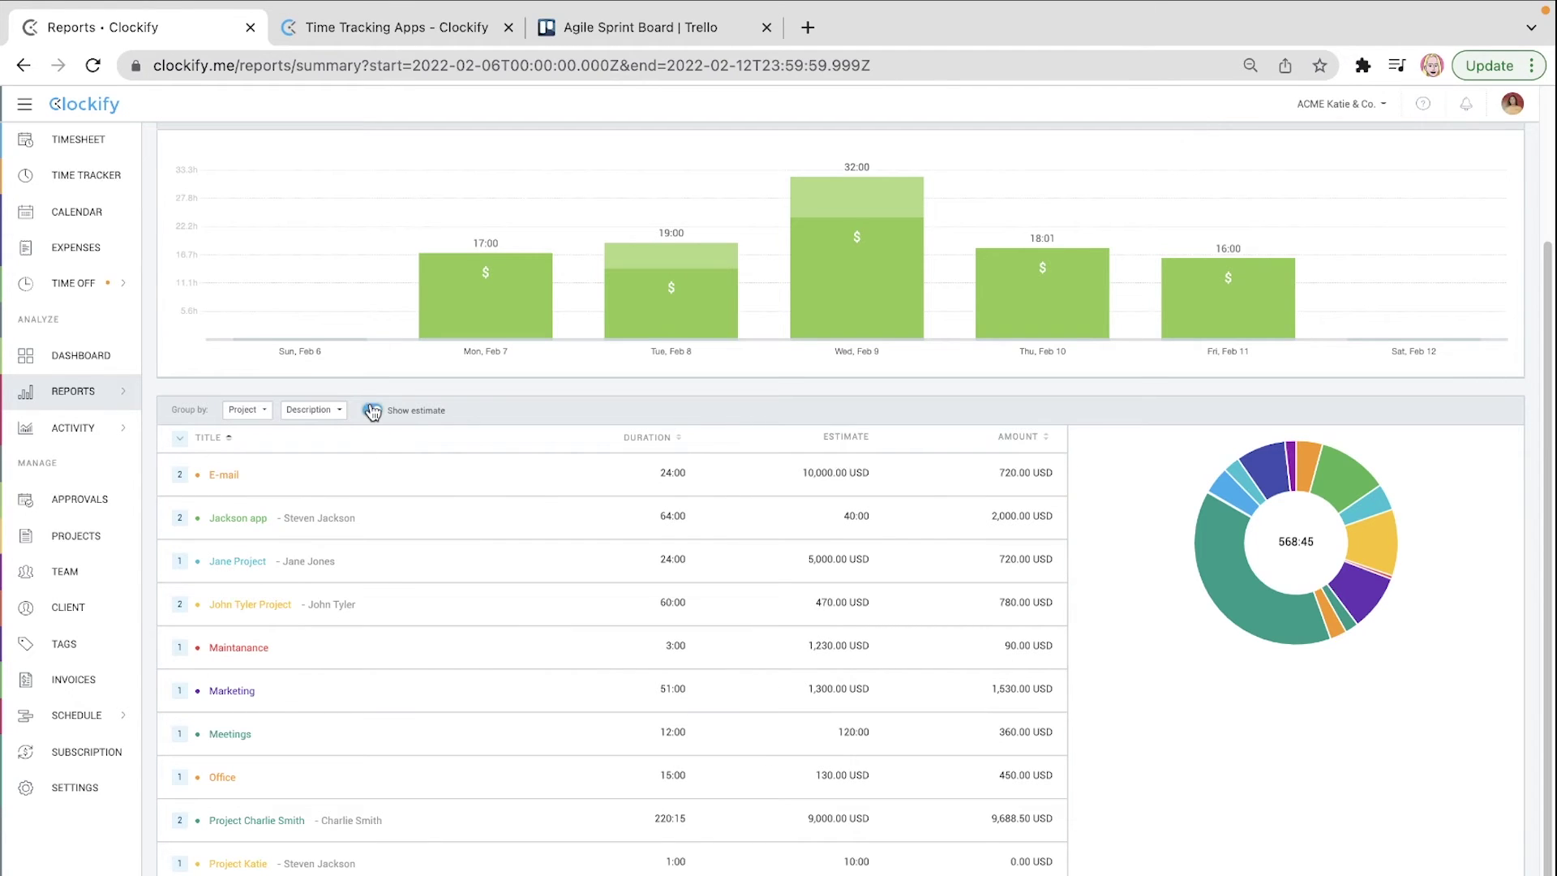
pyautogui.click(372, 411)
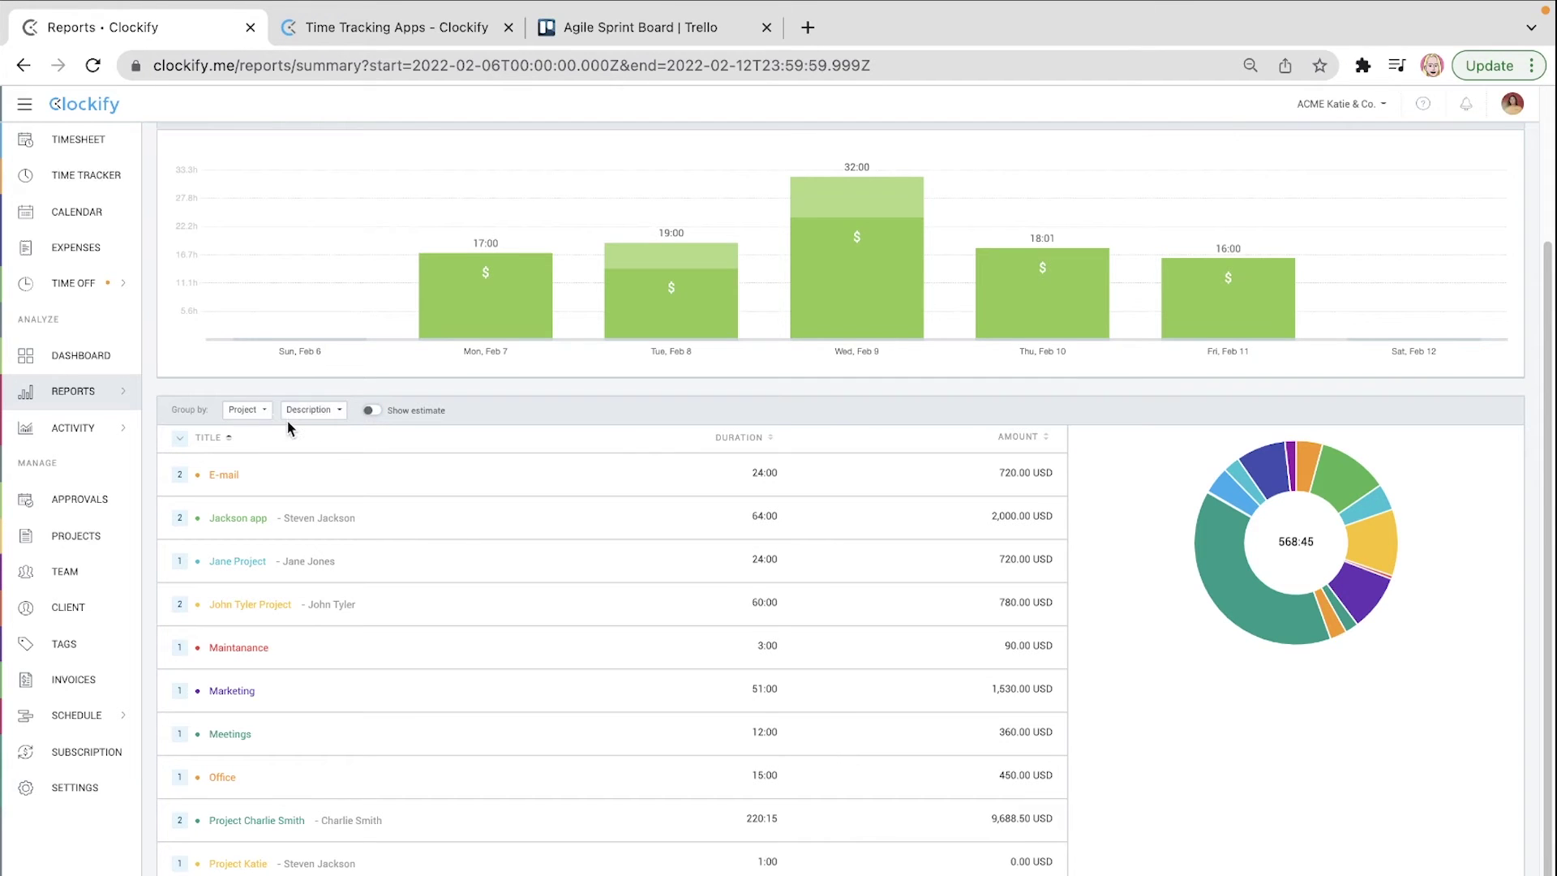
# - Group the summary report by User, Client, Date and filter to the Designers team
pyautogui.click(247, 409)
pyautogui.click(274, 478)
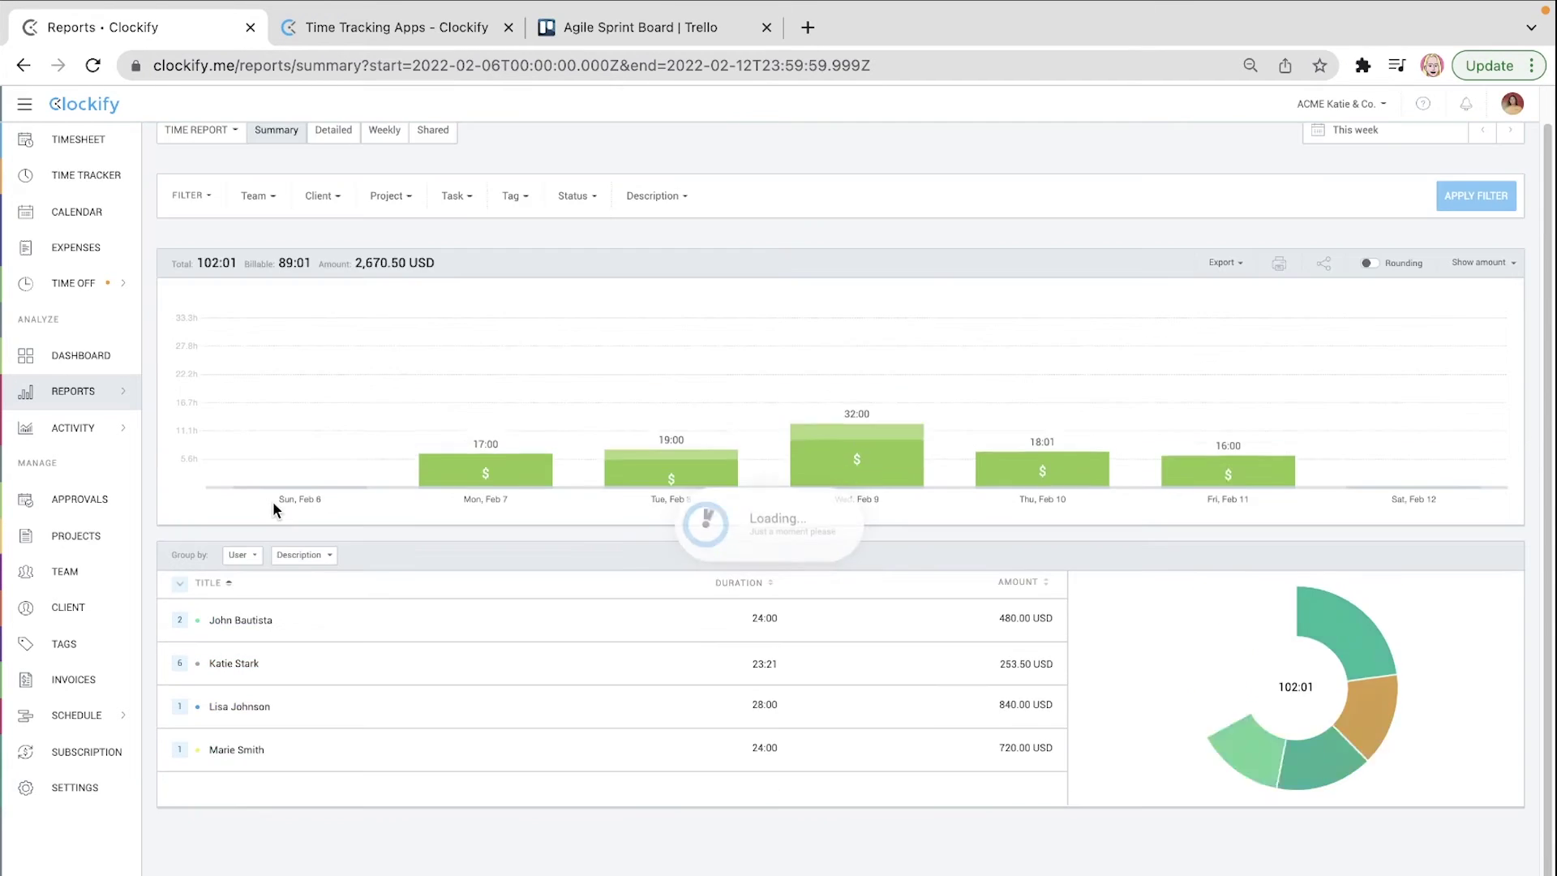
pyautogui.click(325, 558)
pyautogui.click(325, 671)
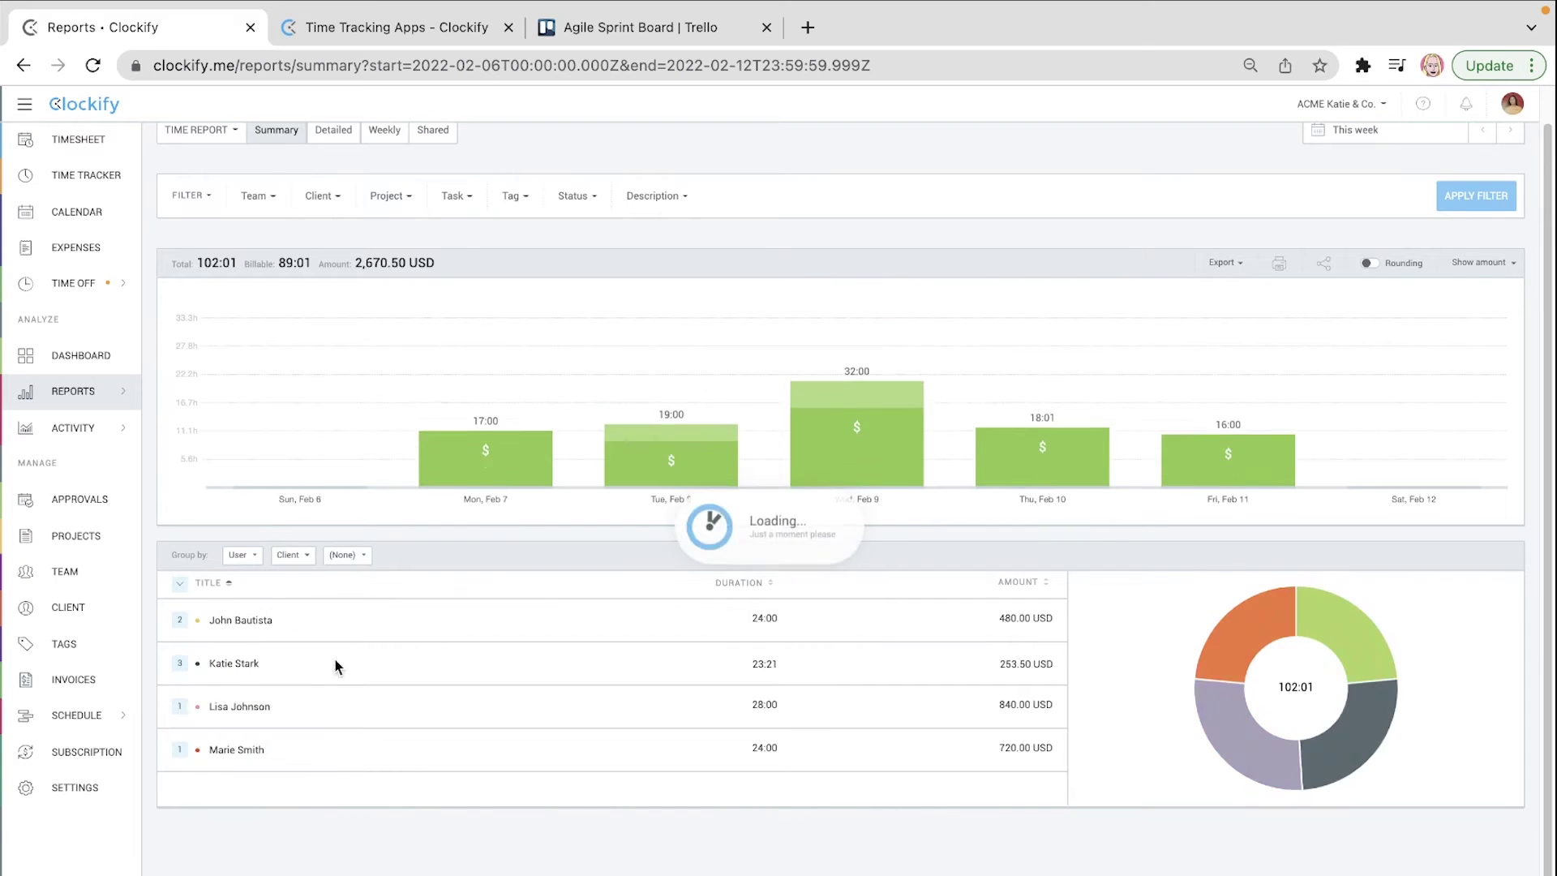
pyautogui.click(363, 558)
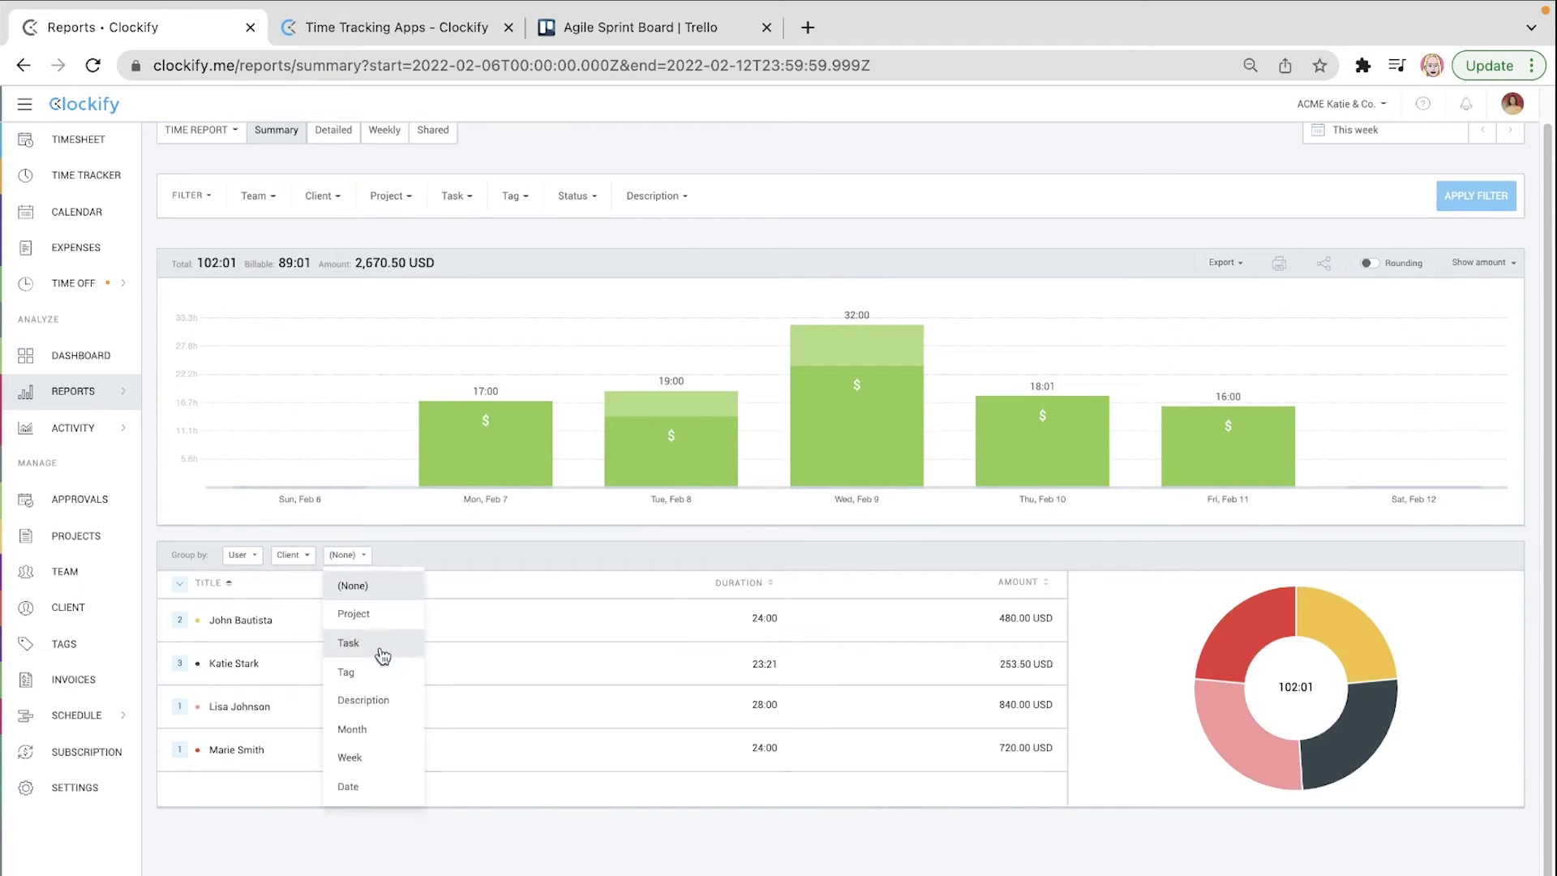
pyautogui.click(385, 787)
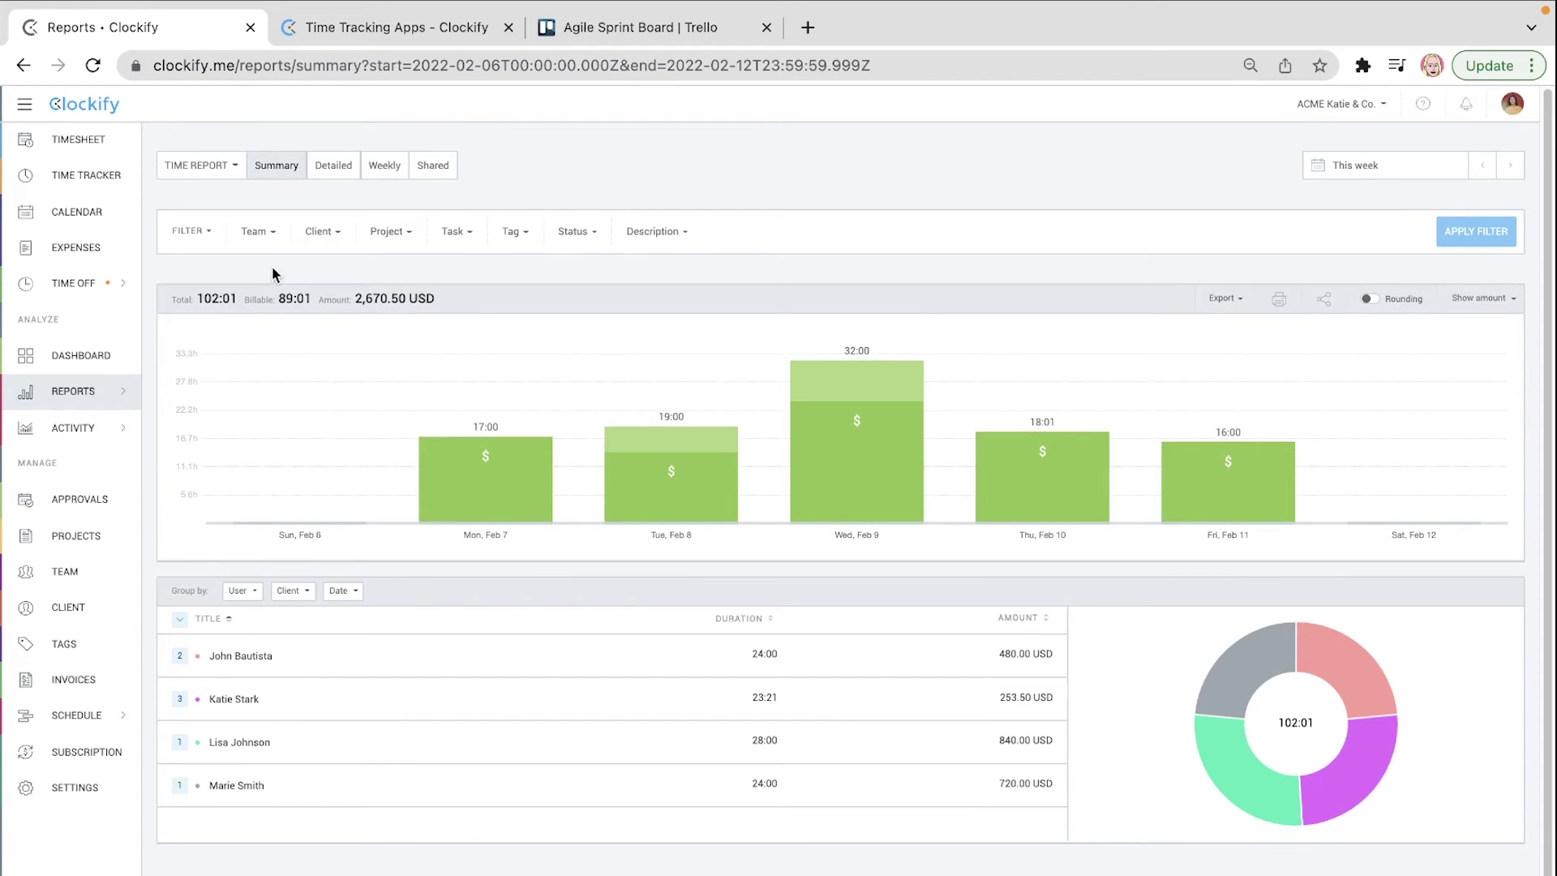
pyautogui.click(254, 231)
pyautogui.click(271, 387)
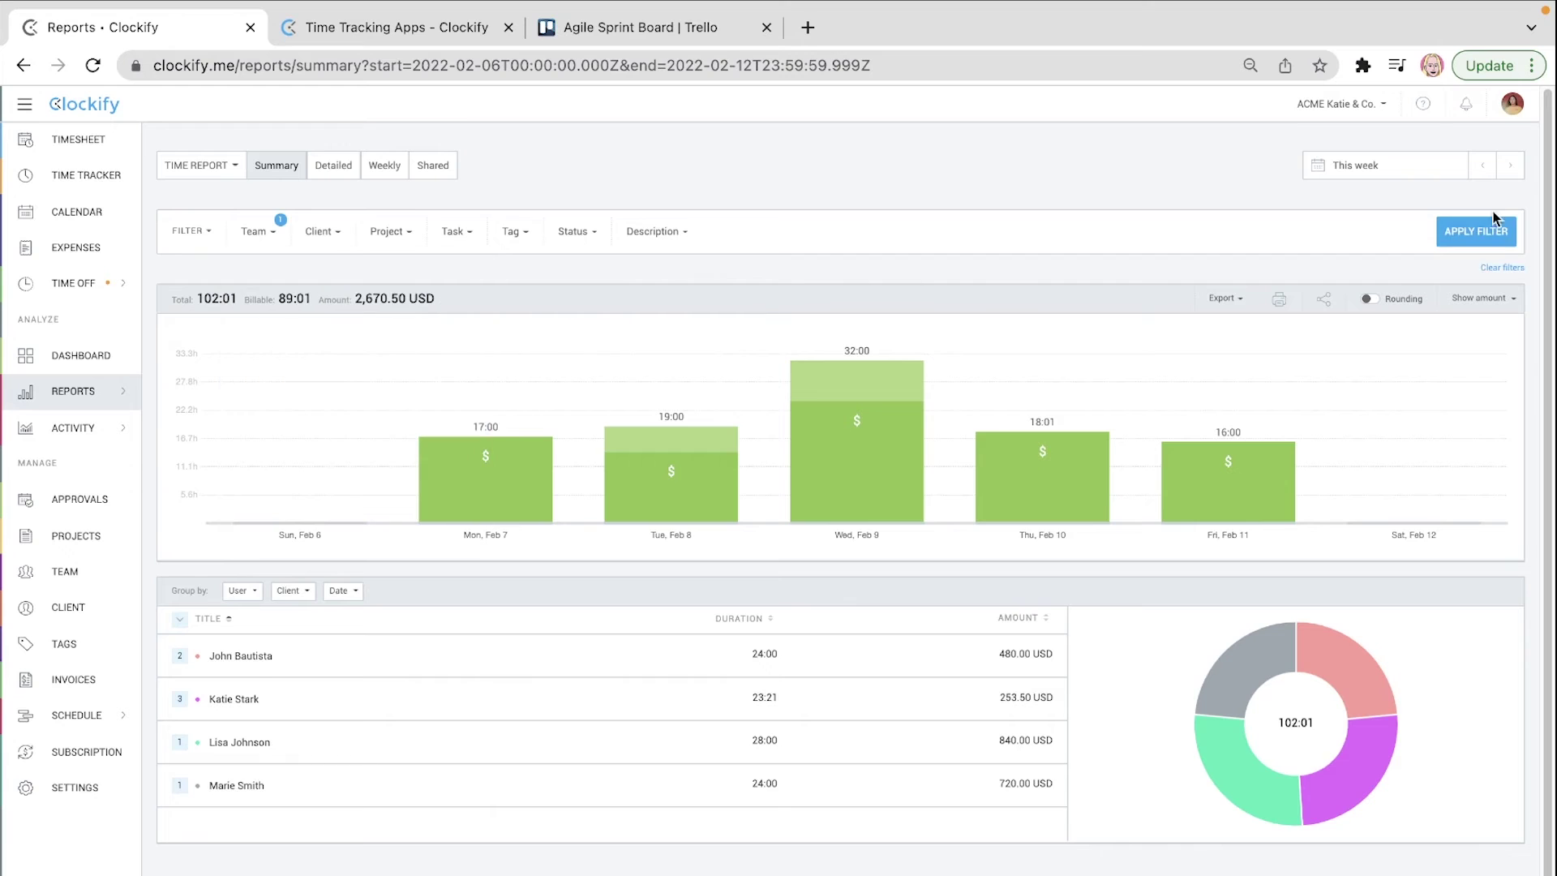
pyautogui.click(1495, 223)
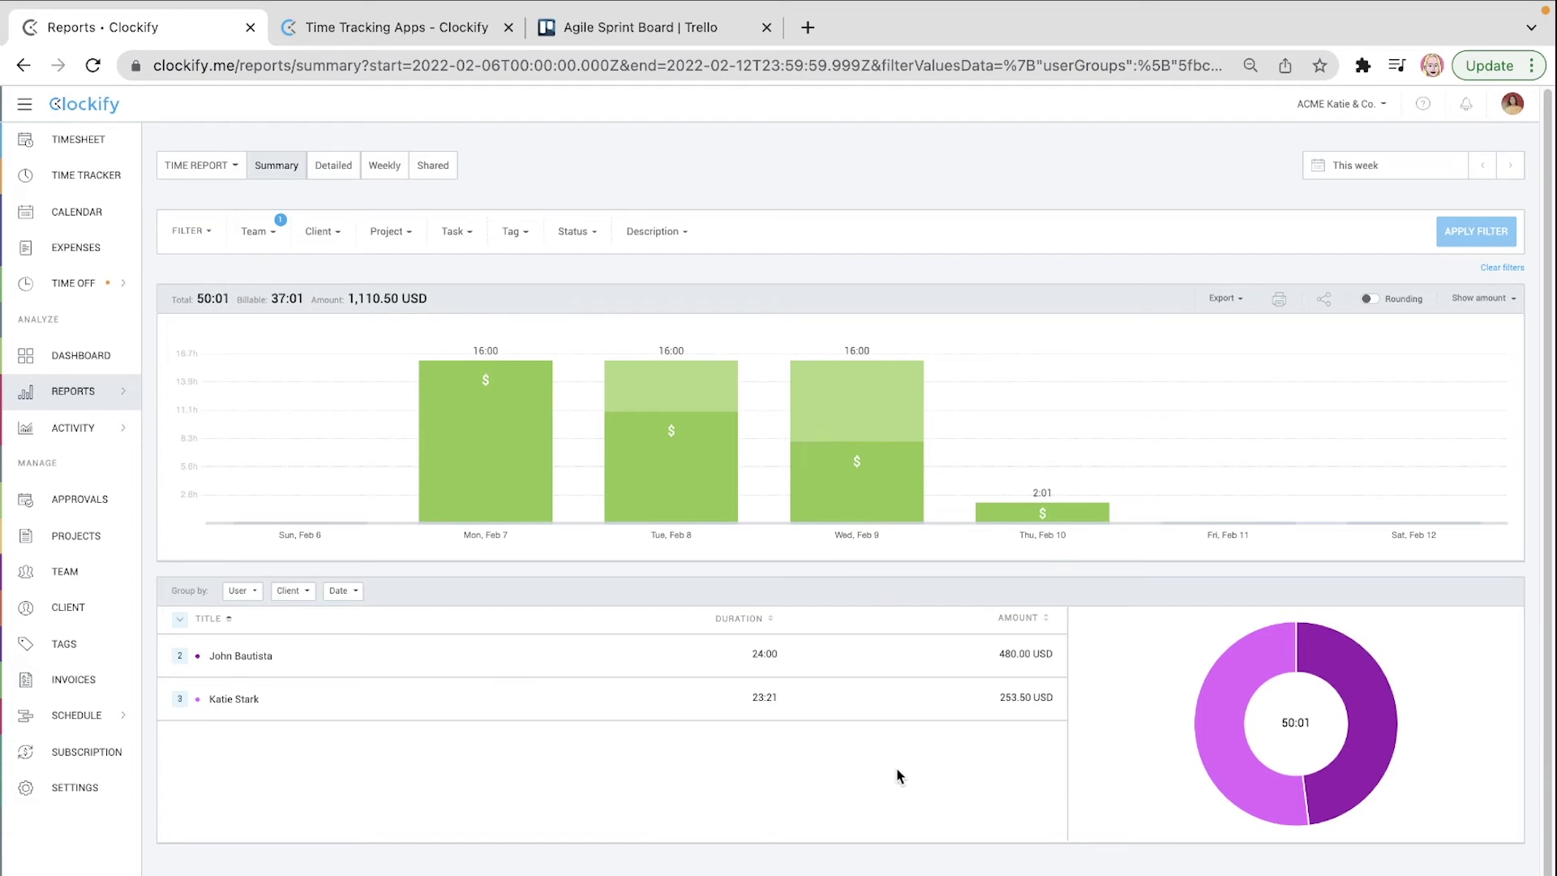
# - Export the summary report as PDF and create a shared 'Design Team Report' link
pyautogui.click(1224, 298)
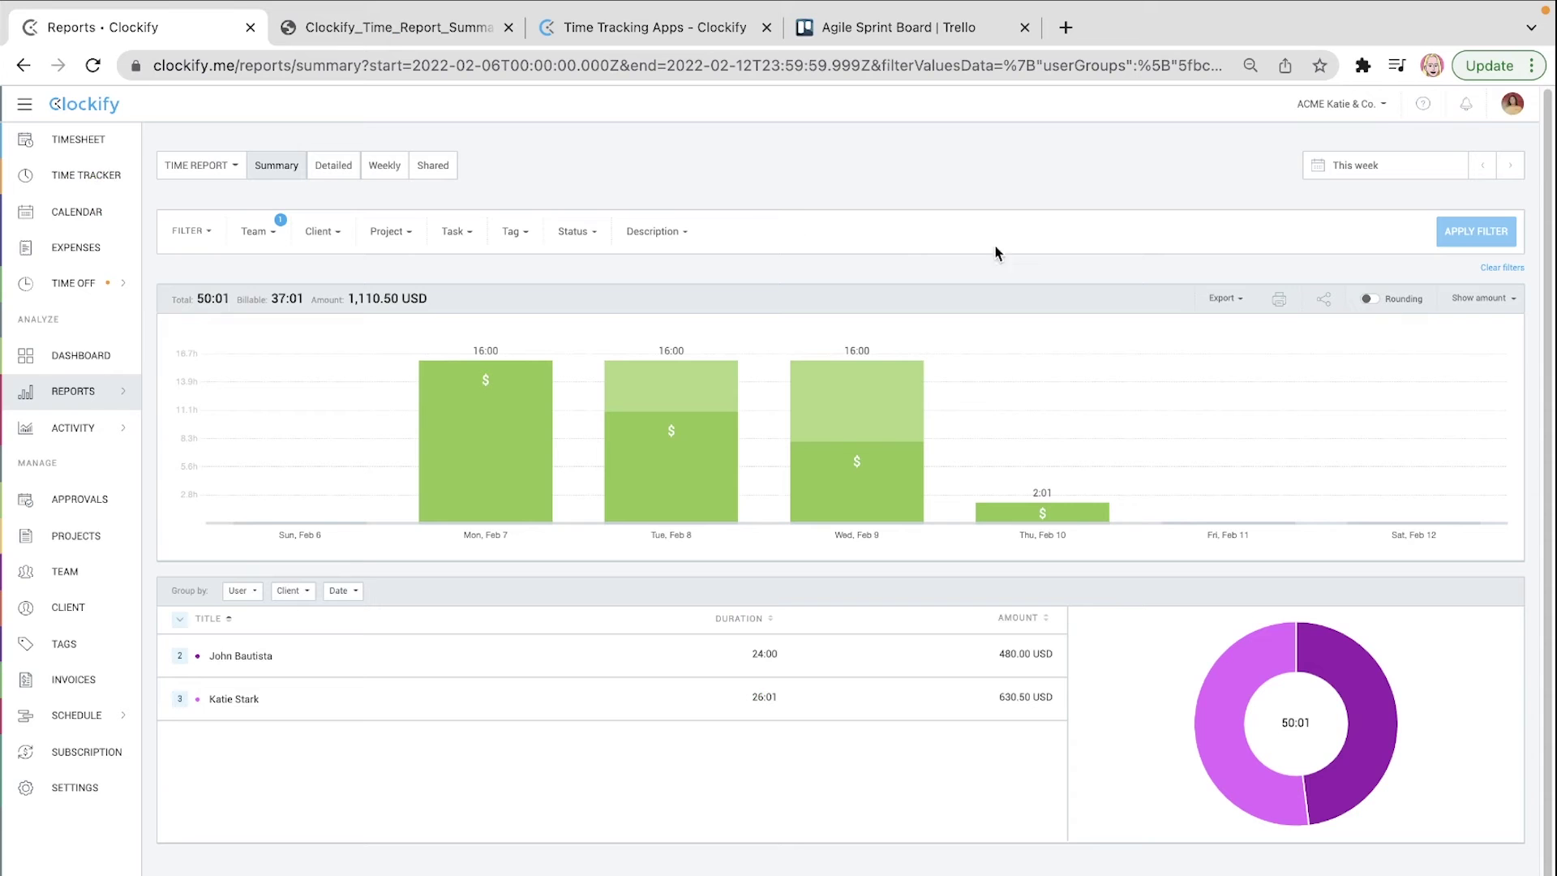
pyautogui.click(1319, 300)
pyautogui.write('Design Team Report')
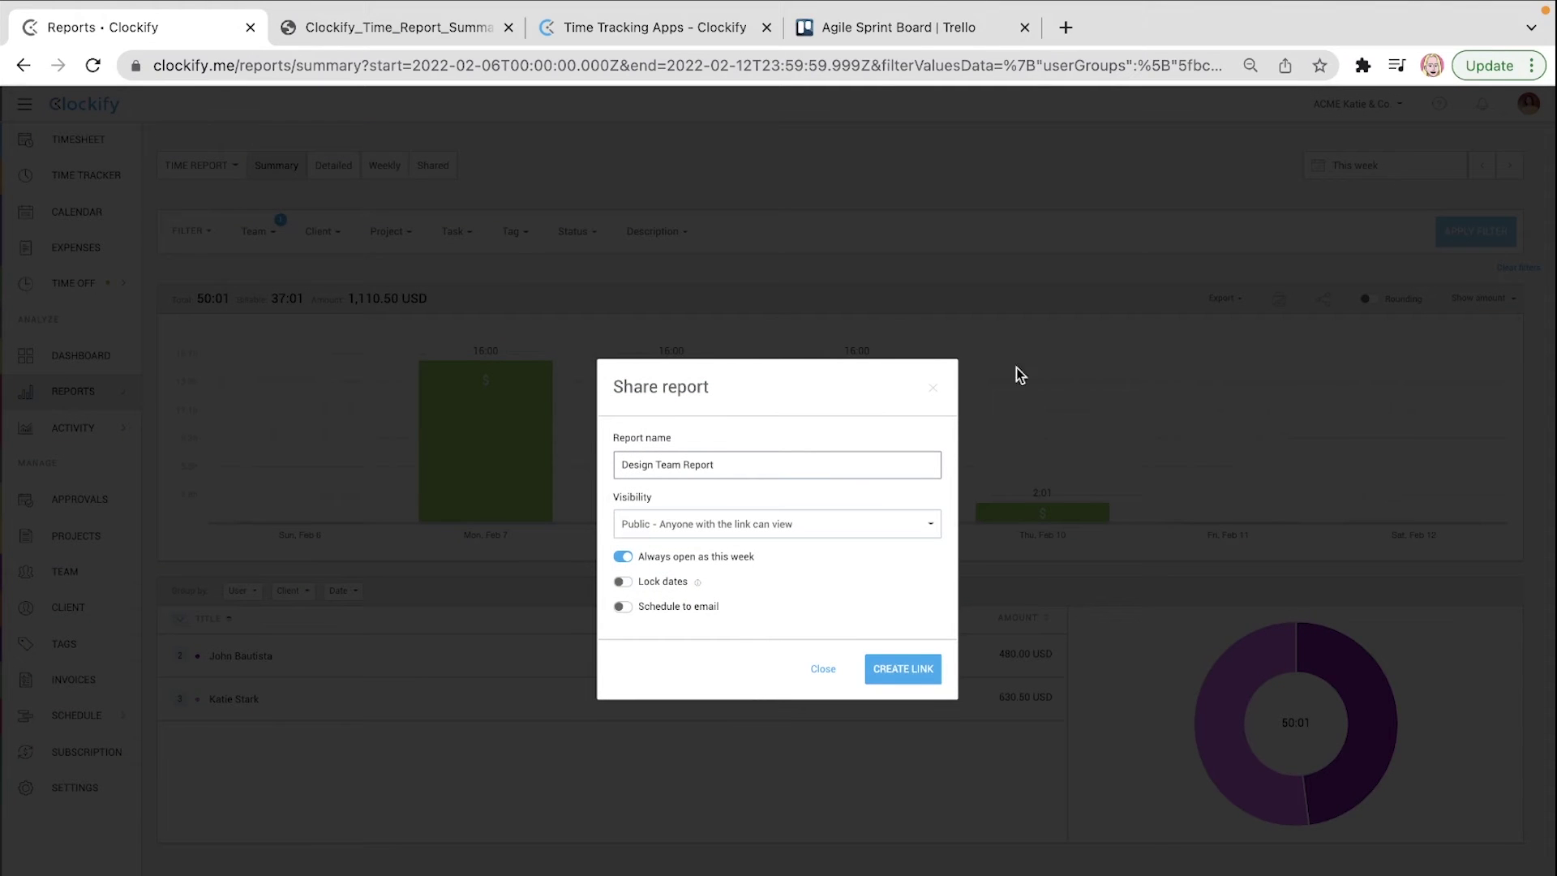
pyautogui.click(902, 668)
# - Preview the copied share link in a new browser tab, then close it
pyautogui.click(919, 523)
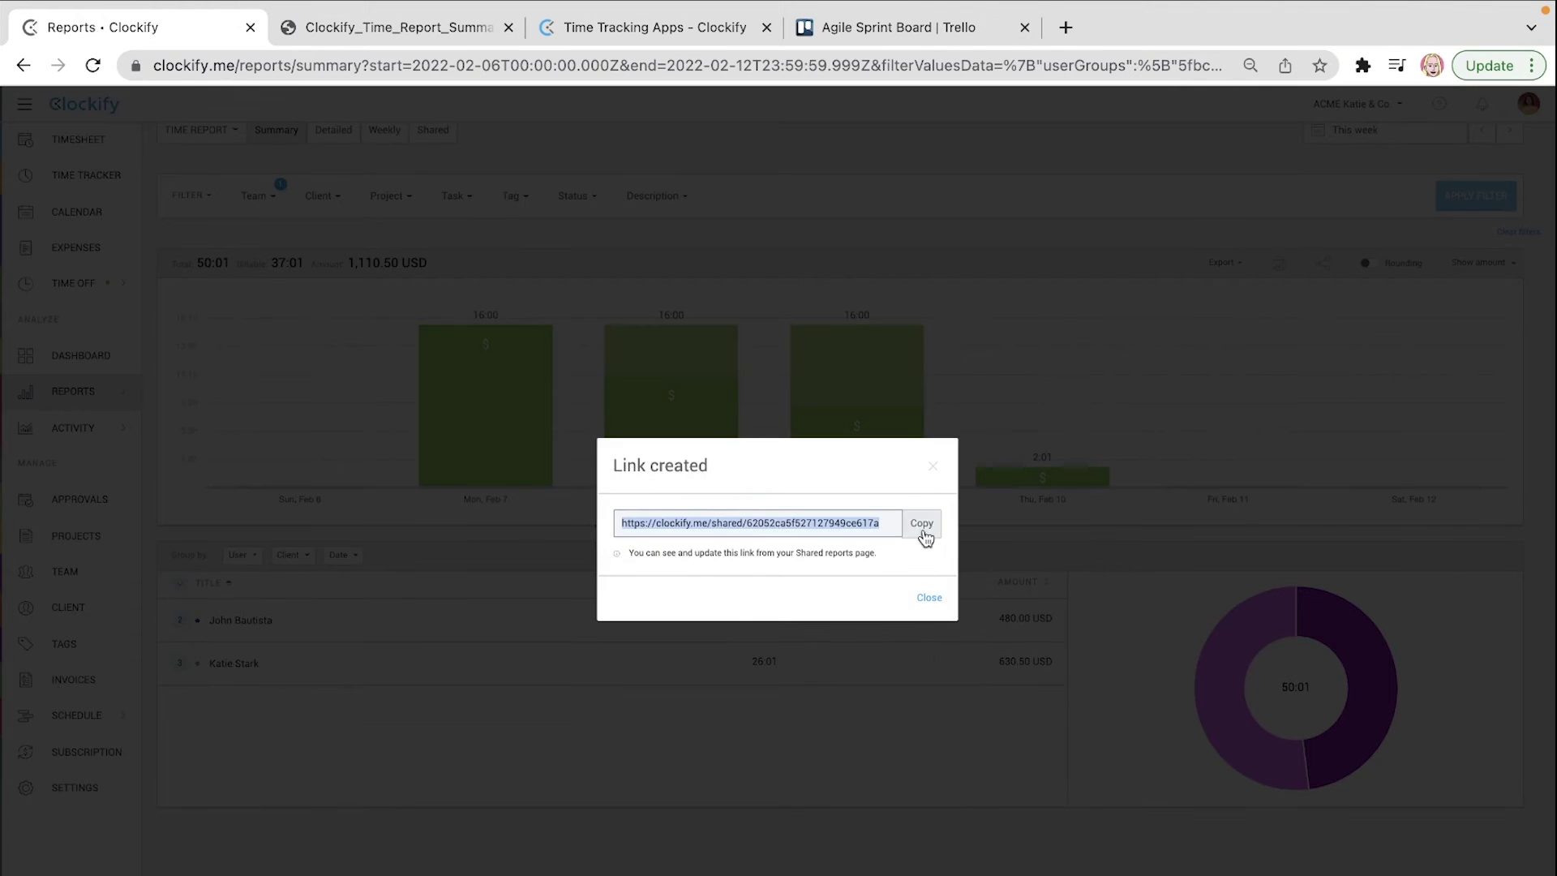
pyautogui.hotkey('ctrl', 't')
pyautogui.hotkey('ctrl', 'v')
pyautogui.press('Return')
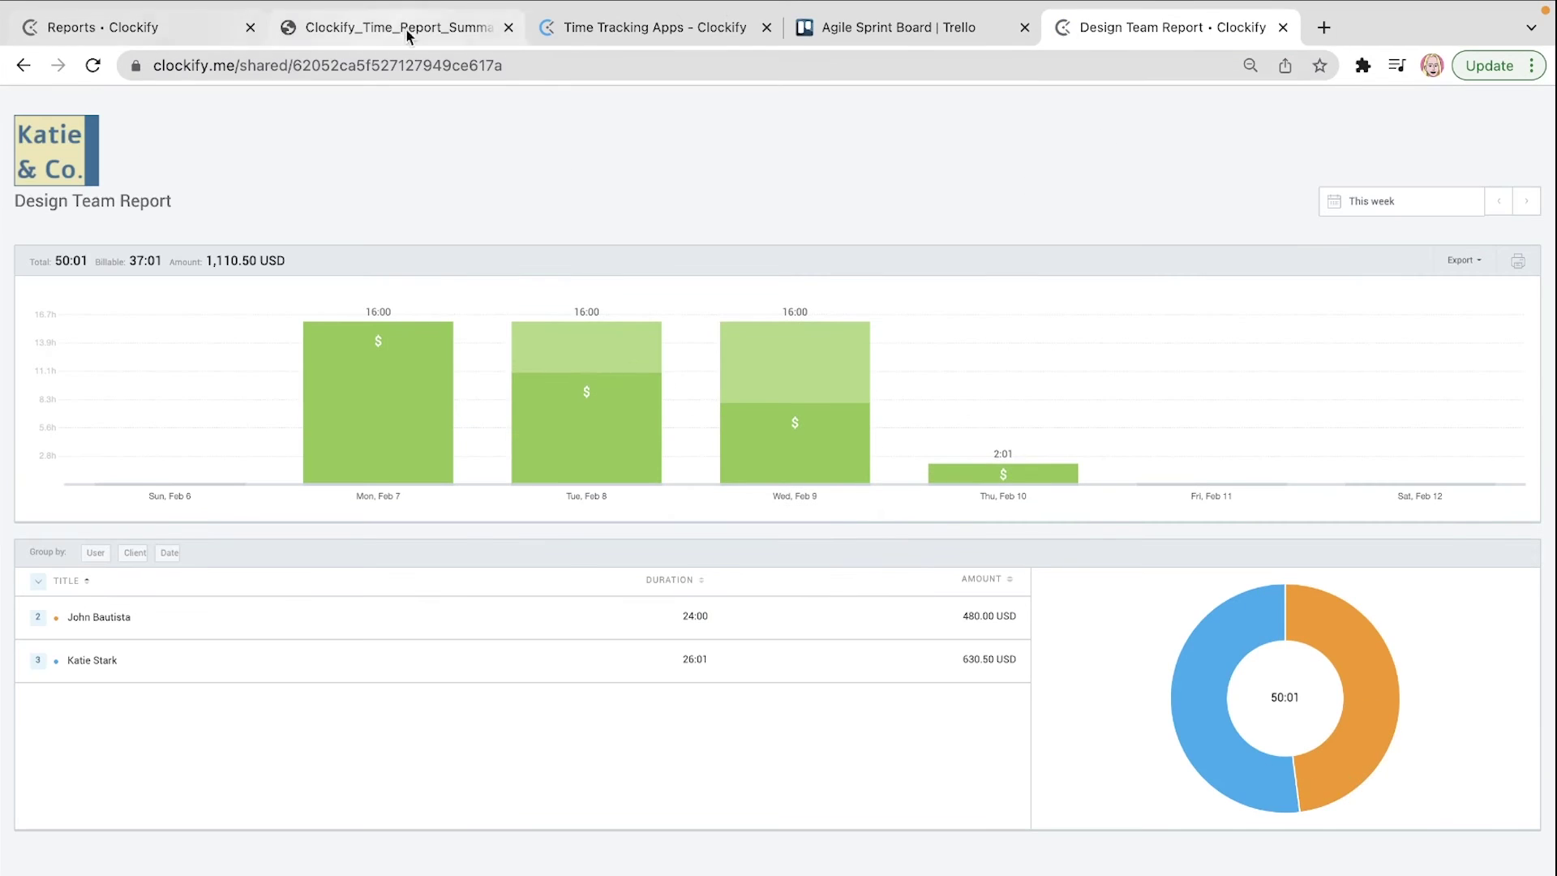
pyautogui.click(1283, 27)
pyautogui.click(932, 596)
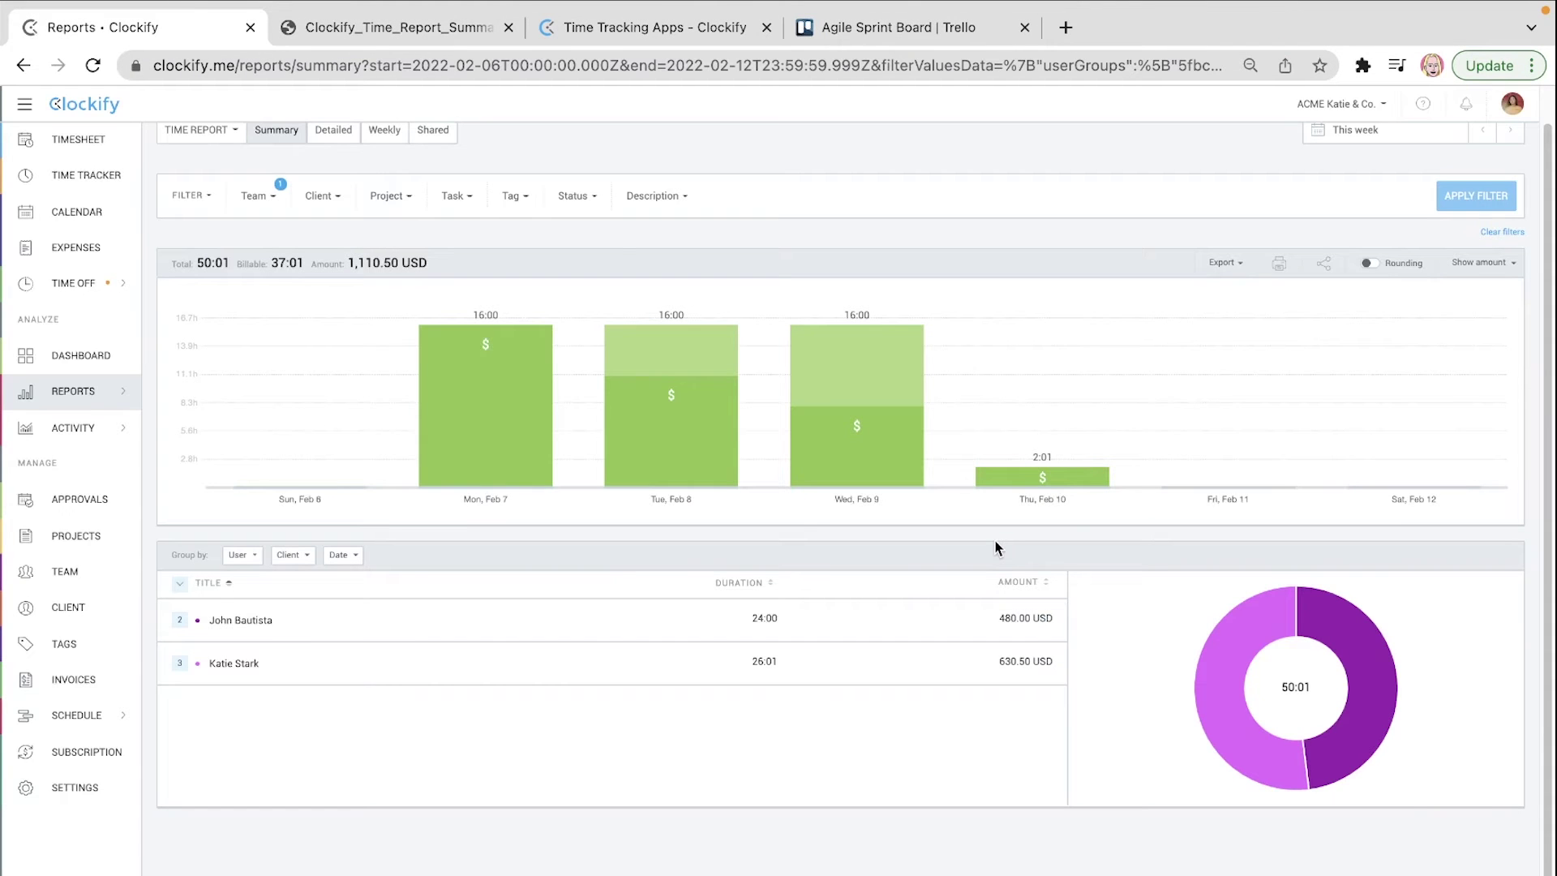
# - In the Detailed report, bulk-add the billed tag to all 19 time entries
pyautogui.scroll(1, 344, 259)
pyautogui.click(337, 166)
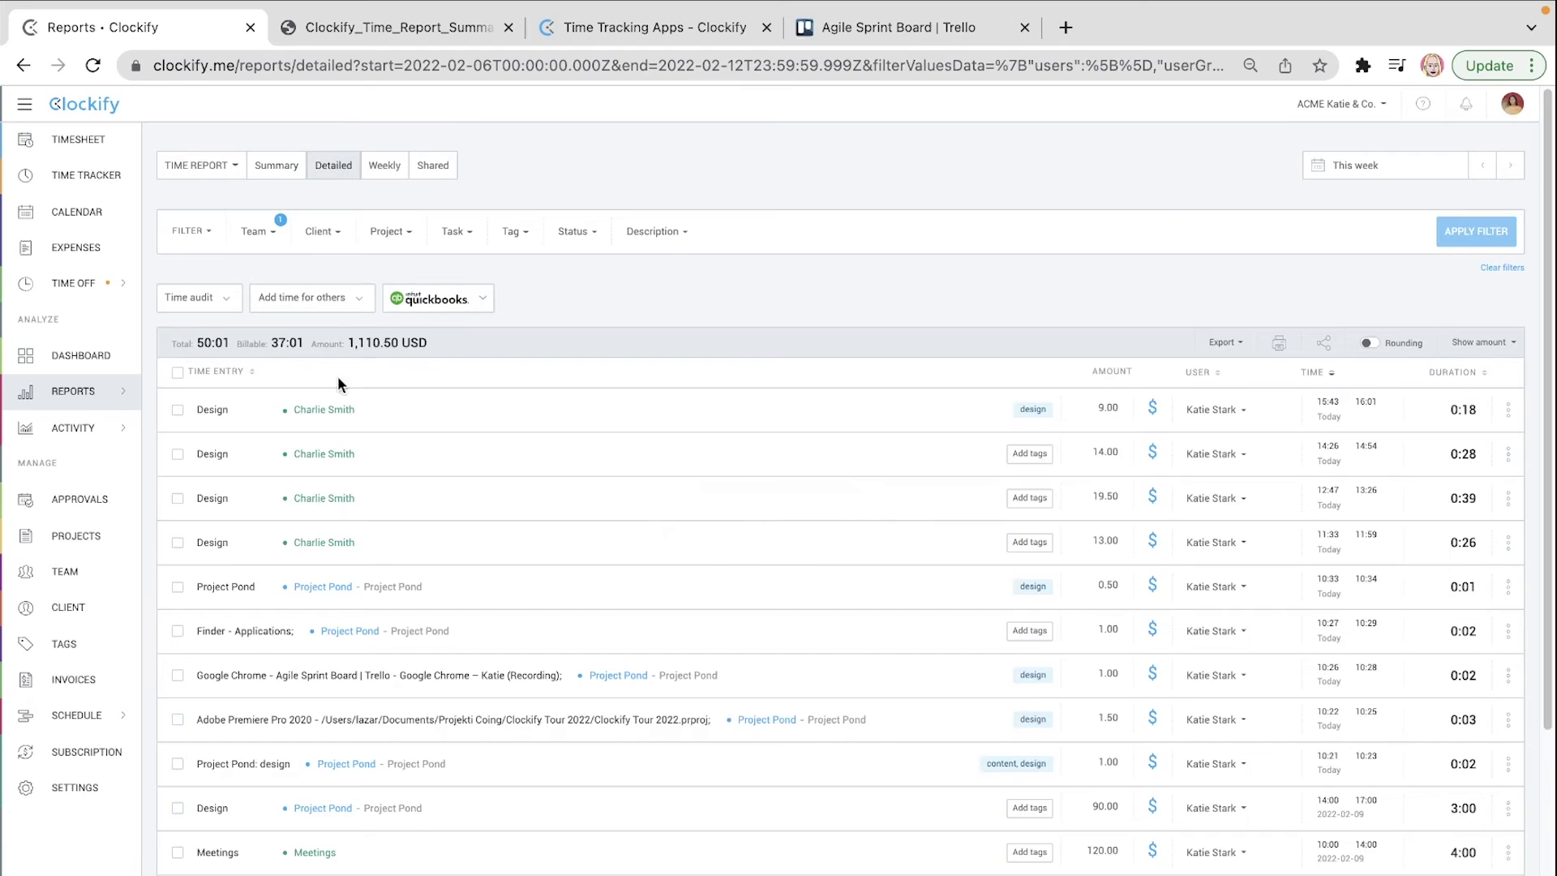
pyautogui.click(178, 454)
pyautogui.click(177, 542)
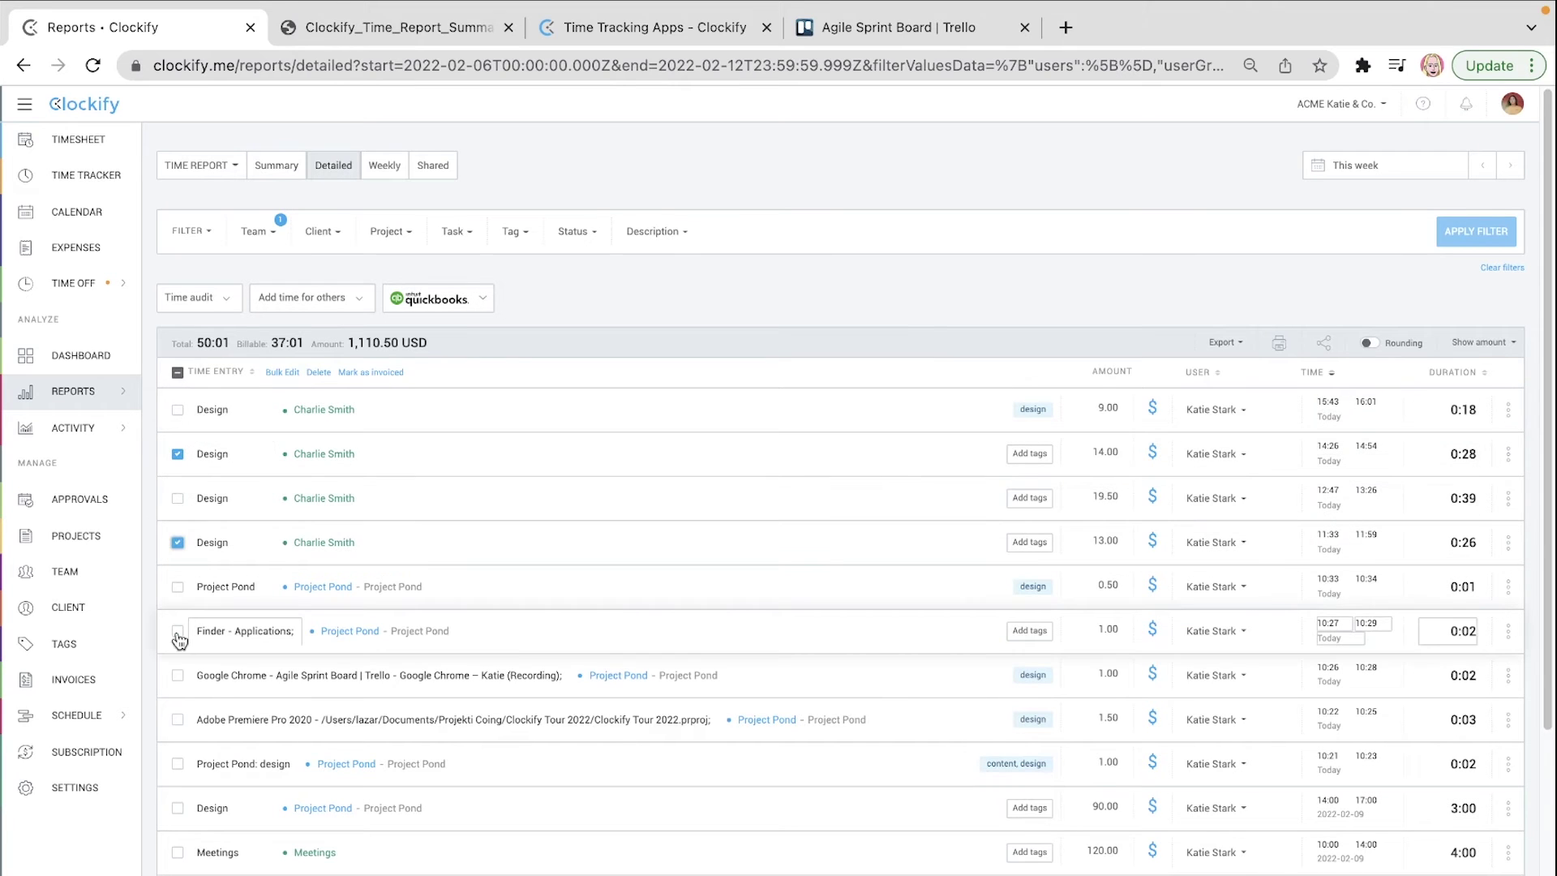
pyautogui.click(178, 631)
pyautogui.click(177, 373)
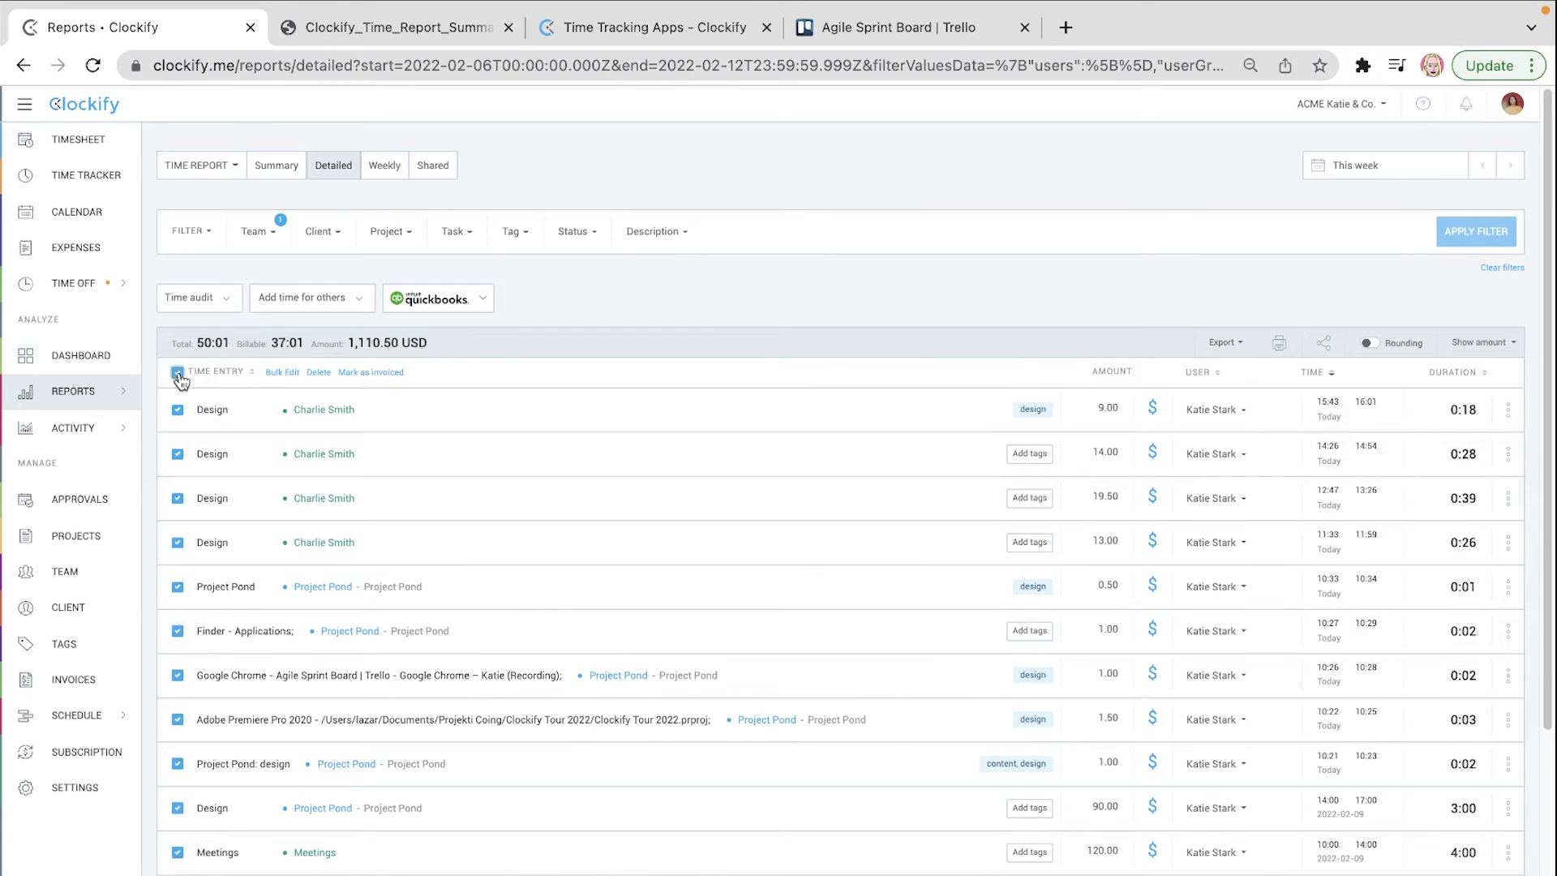
pyautogui.click(280, 373)
pyautogui.click(619, 503)
pyautogui.click(746, 502)
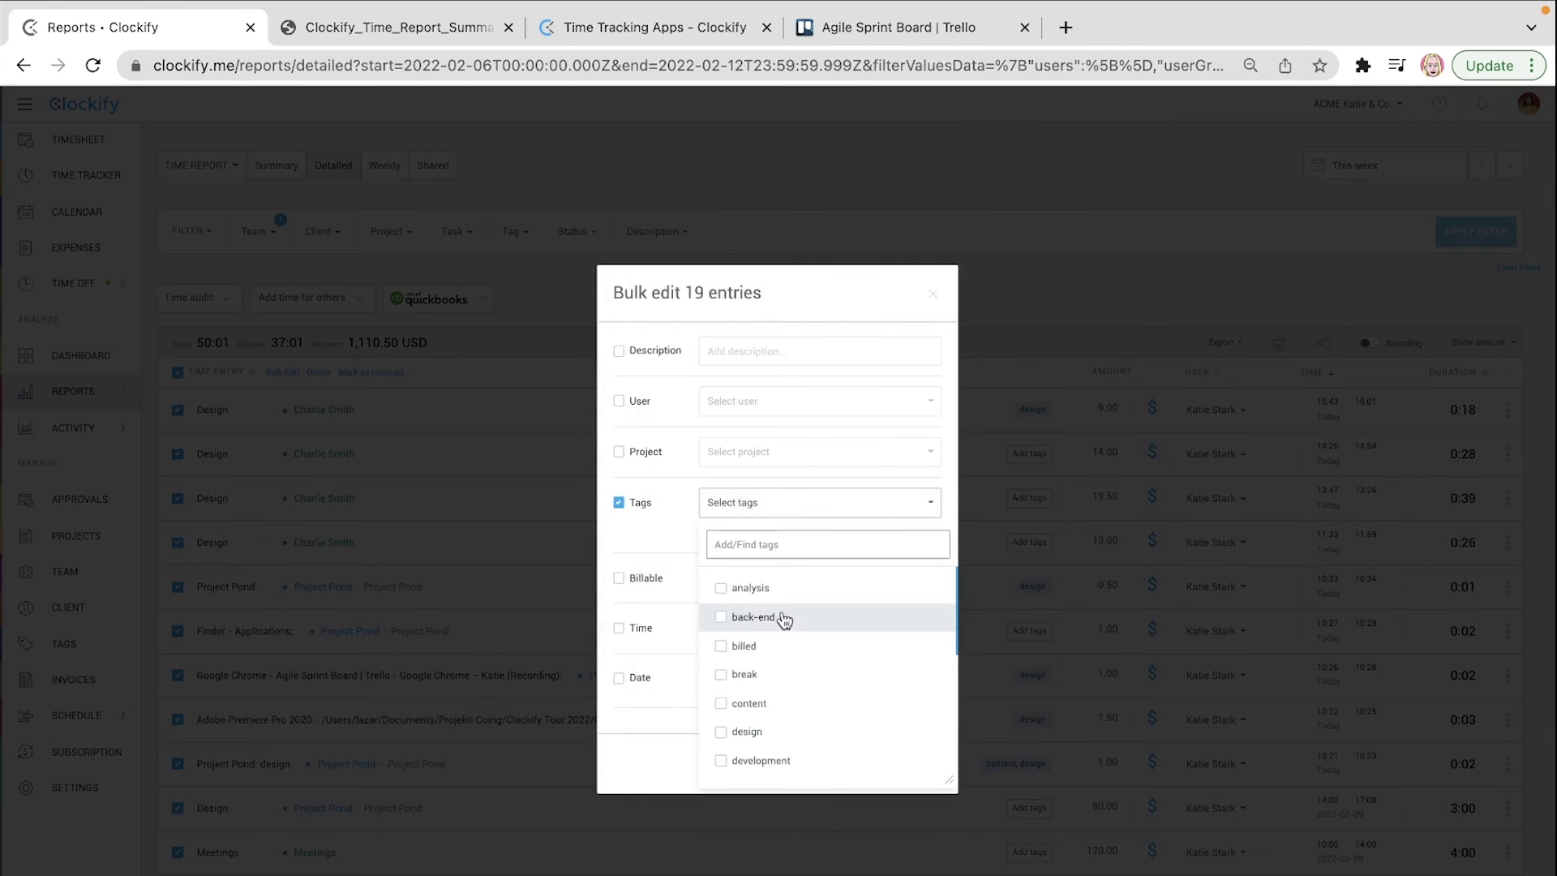
pyautogui.click(734, 646)
pyautogui.click(678, 558)
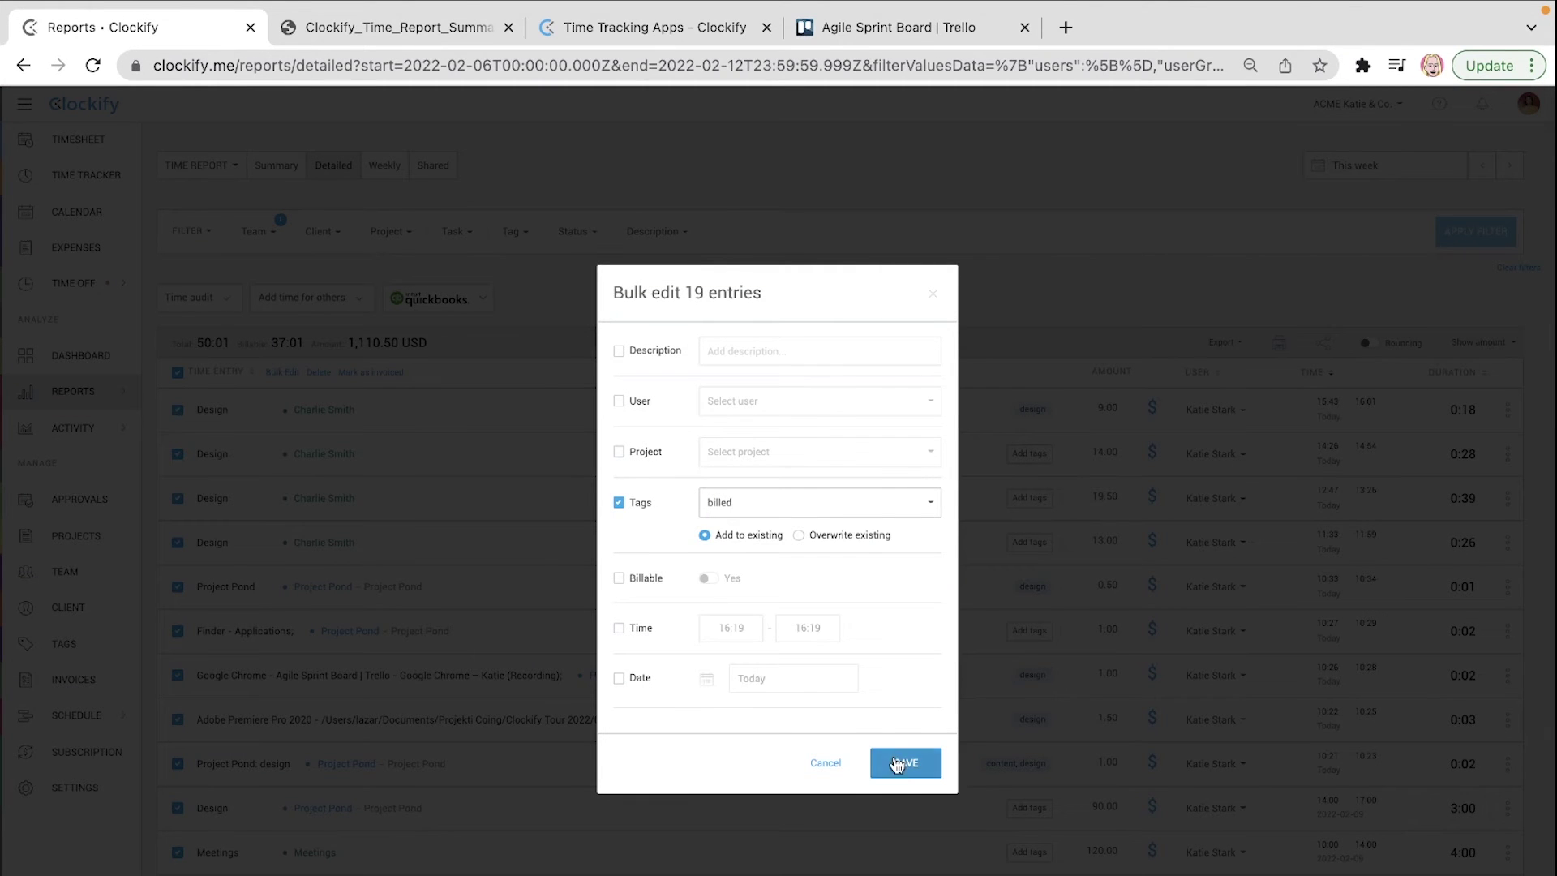
pyautogui.click(900, 762)
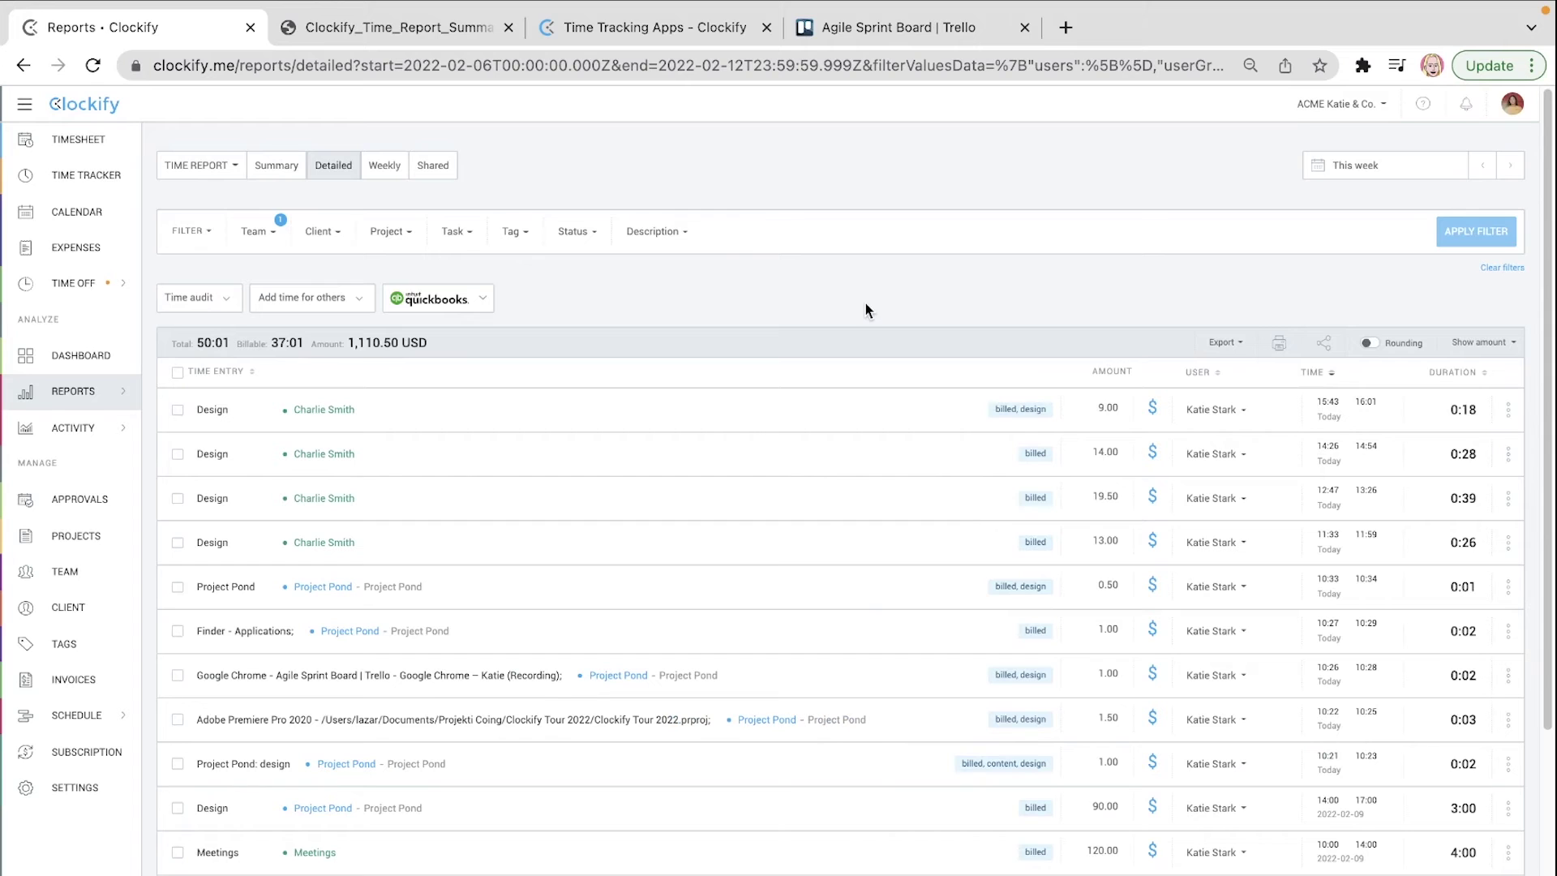
# - Try the Weekly report grouped by Project then User, then switch to the expense report
pyautogui.click(386, 166)
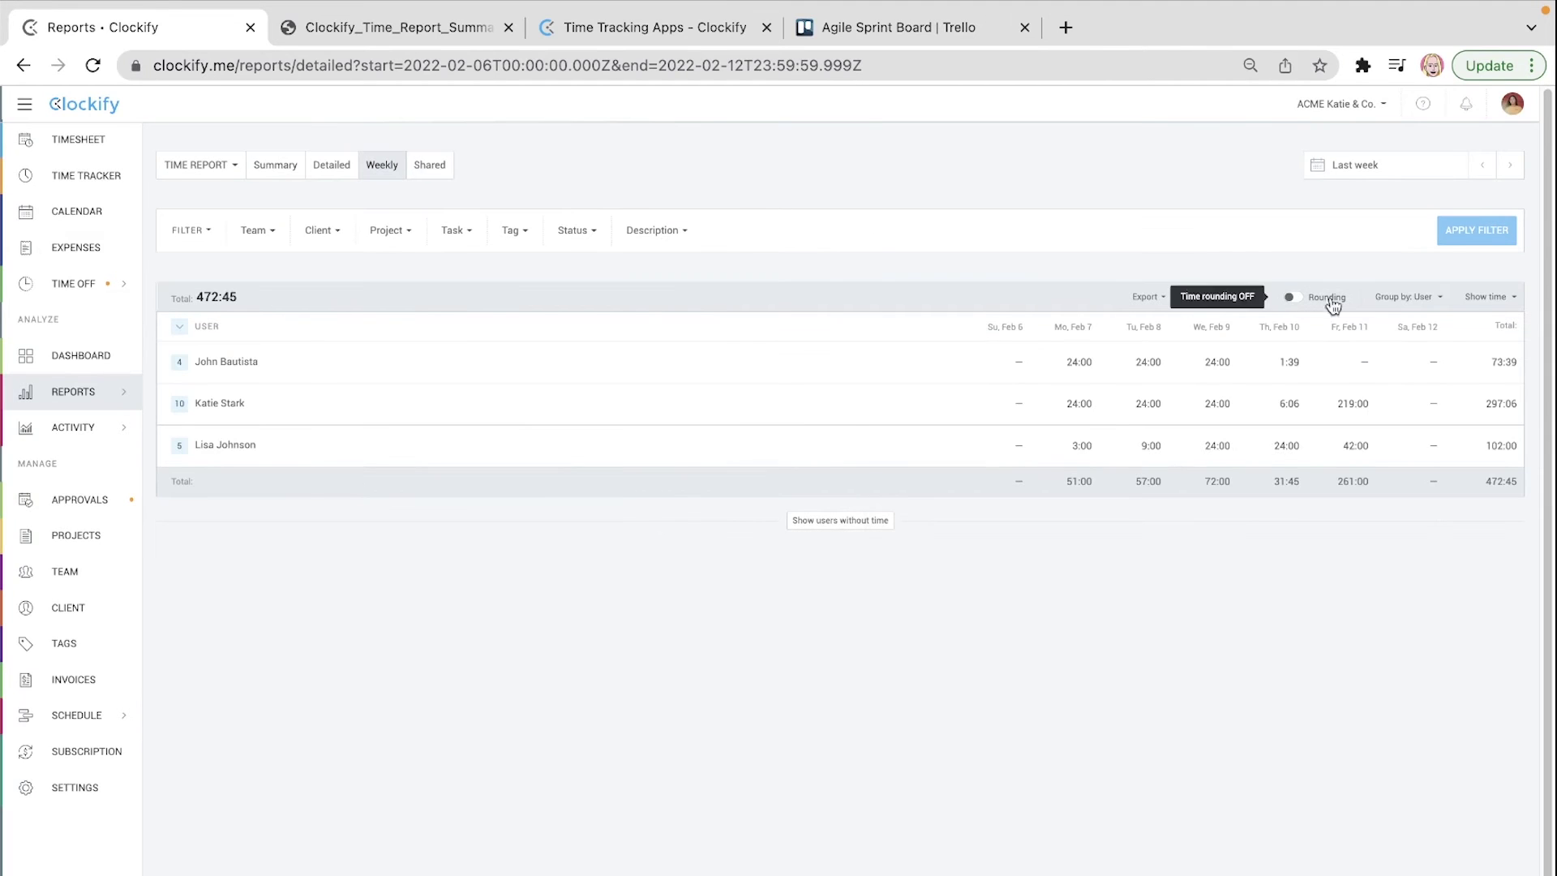
pyautogui.click(1400, 297)
pyautogui.click(1397, 331)
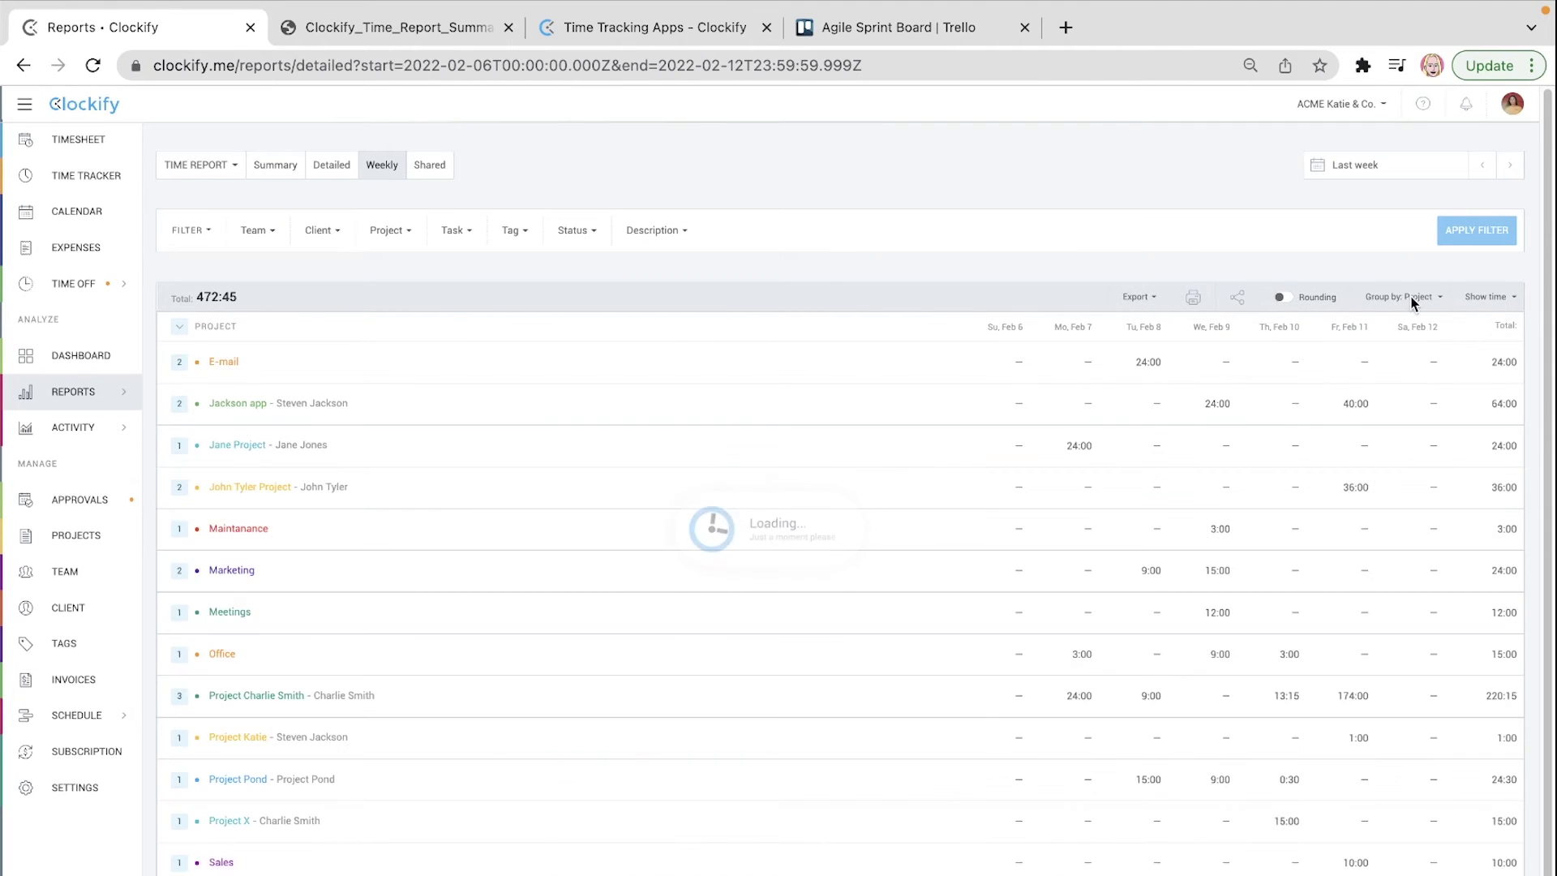
pyautogui.click(1414, 299)
pyautogui.click(1405, 358)
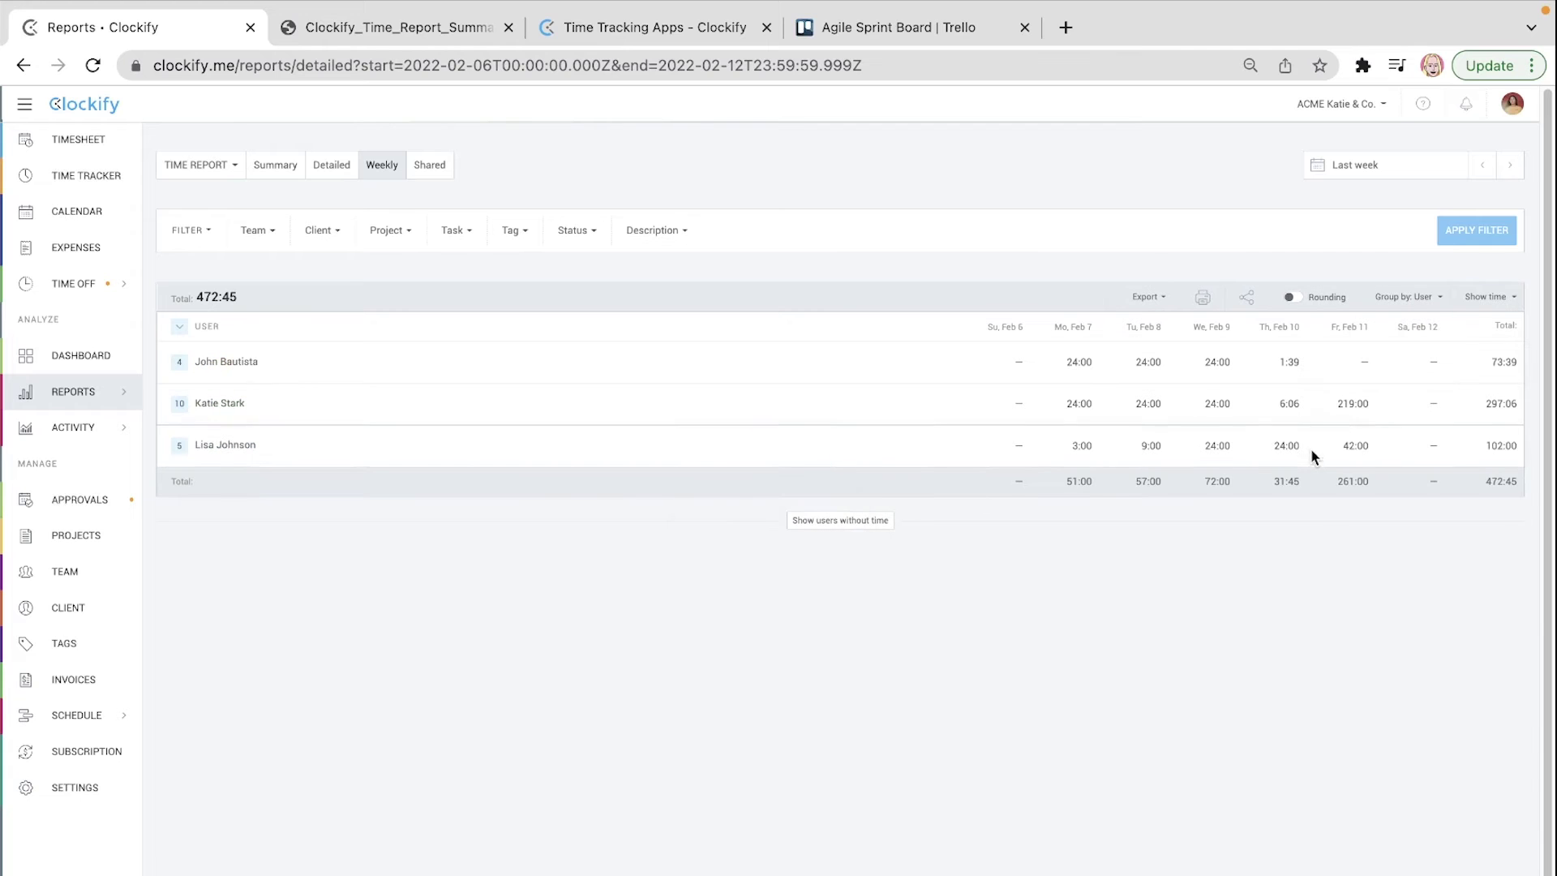
pyautogui.click(872, 525)
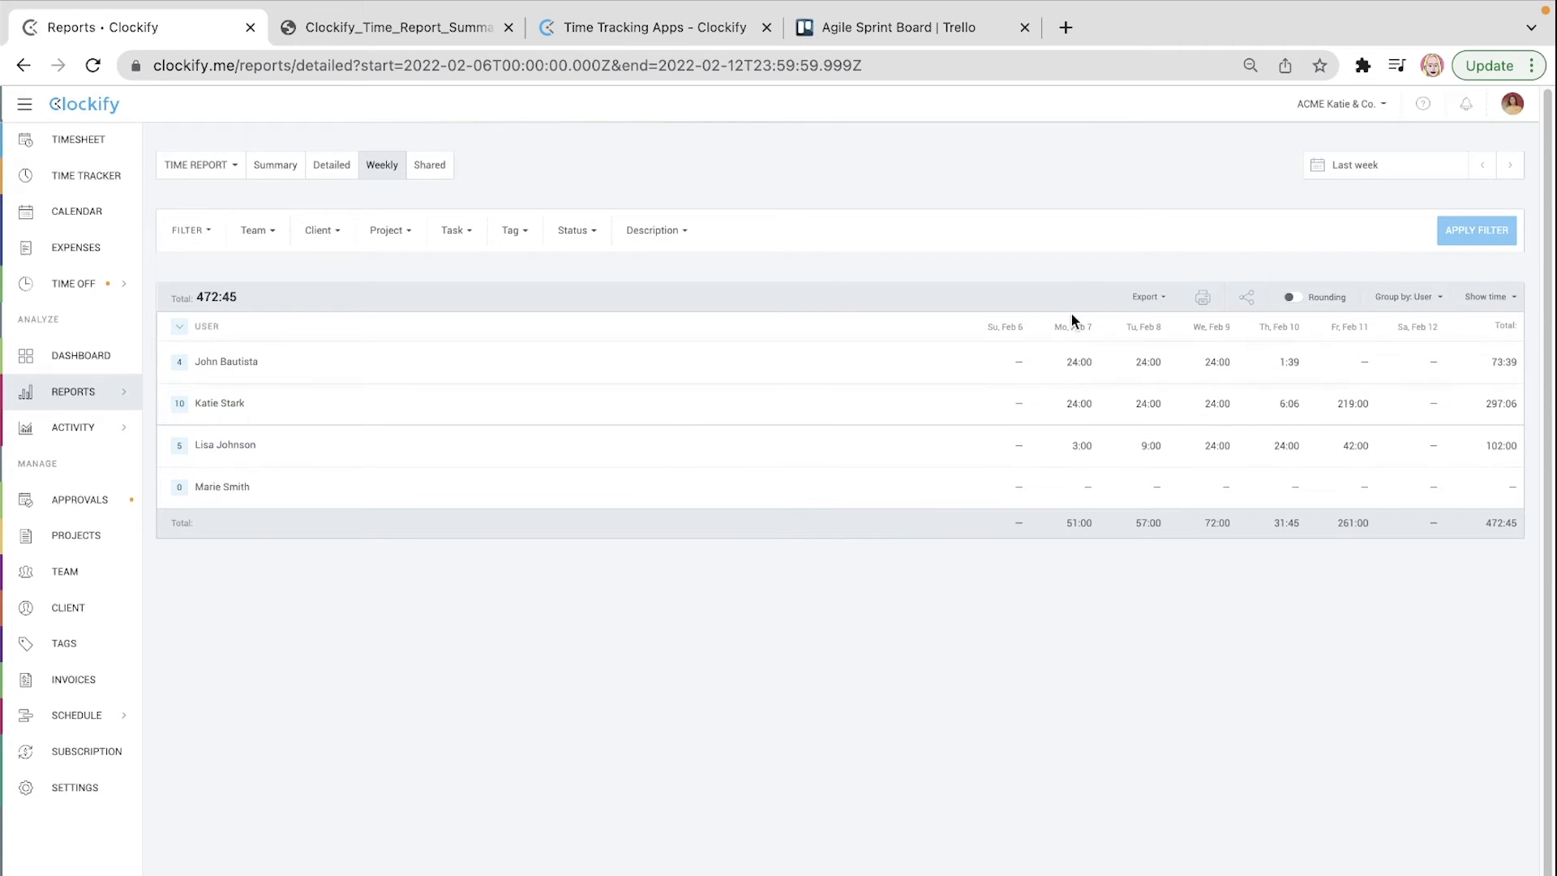
pyautogui.click(236, 180)
pyautogui.click(236, 233)
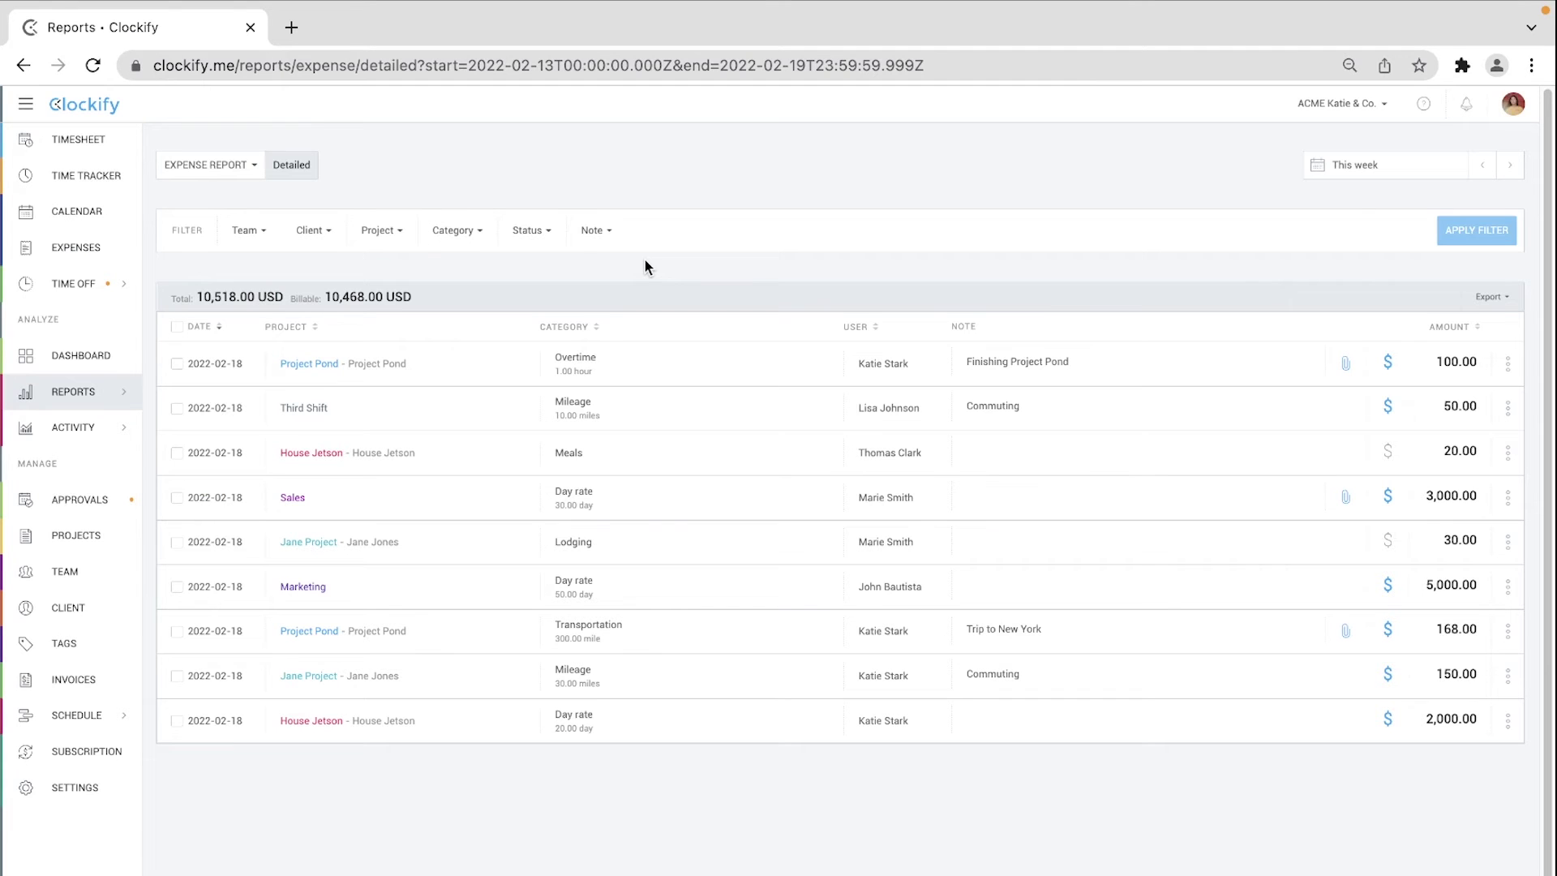
# - Inspect the Overtime expense editor and export formats without changes, then go to Activity
pyautogui.click(1506, 367)
pyautogui.click(1451, 397)
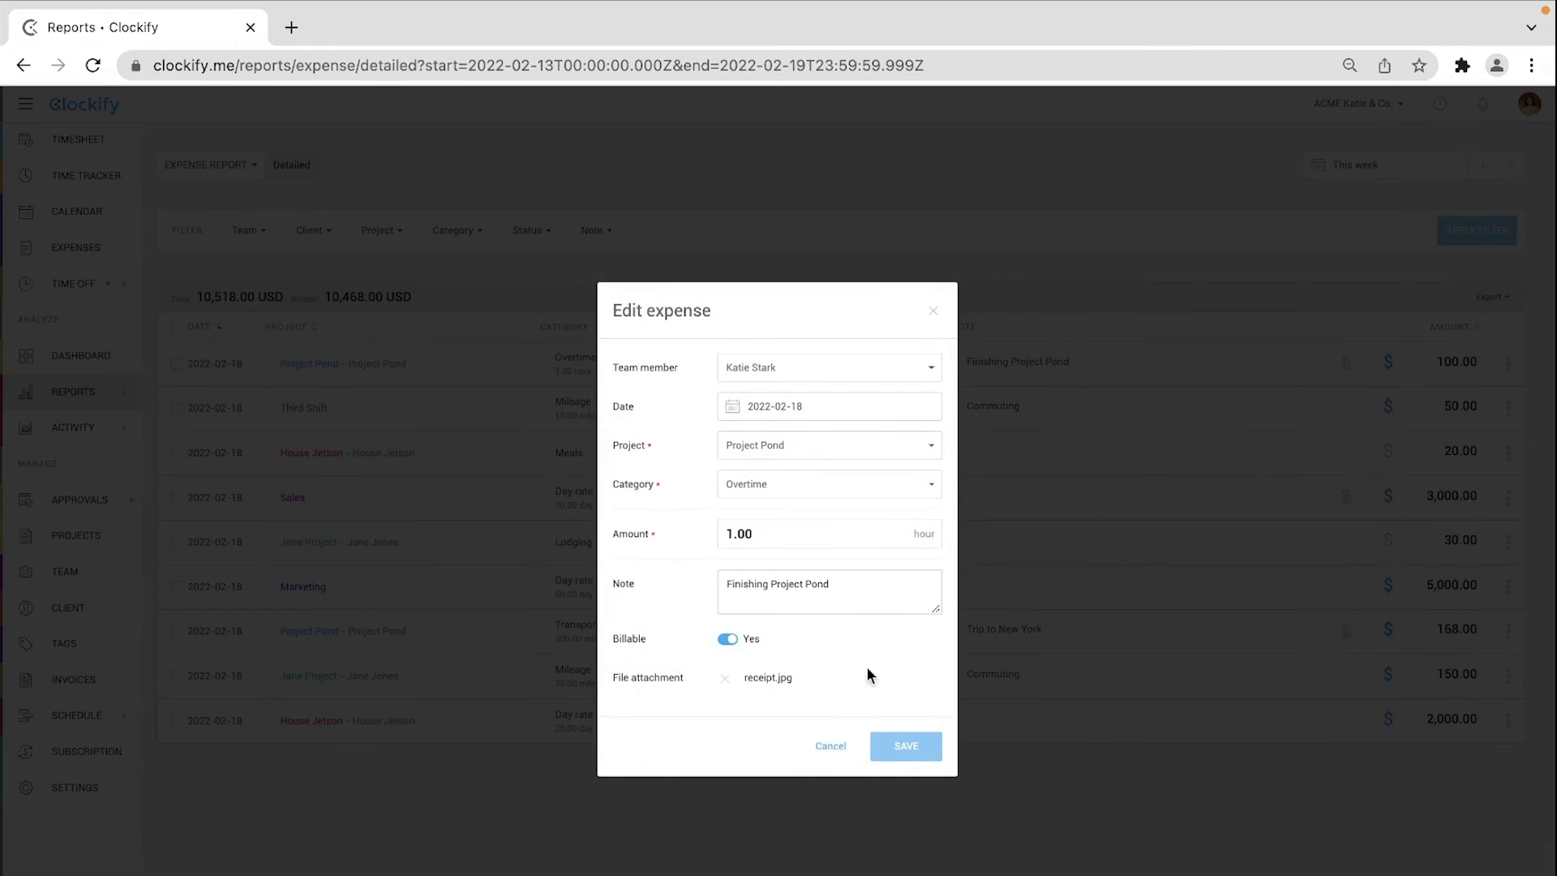
pyautogui.click(831, 746)
pyautogui.click(1492, 296)
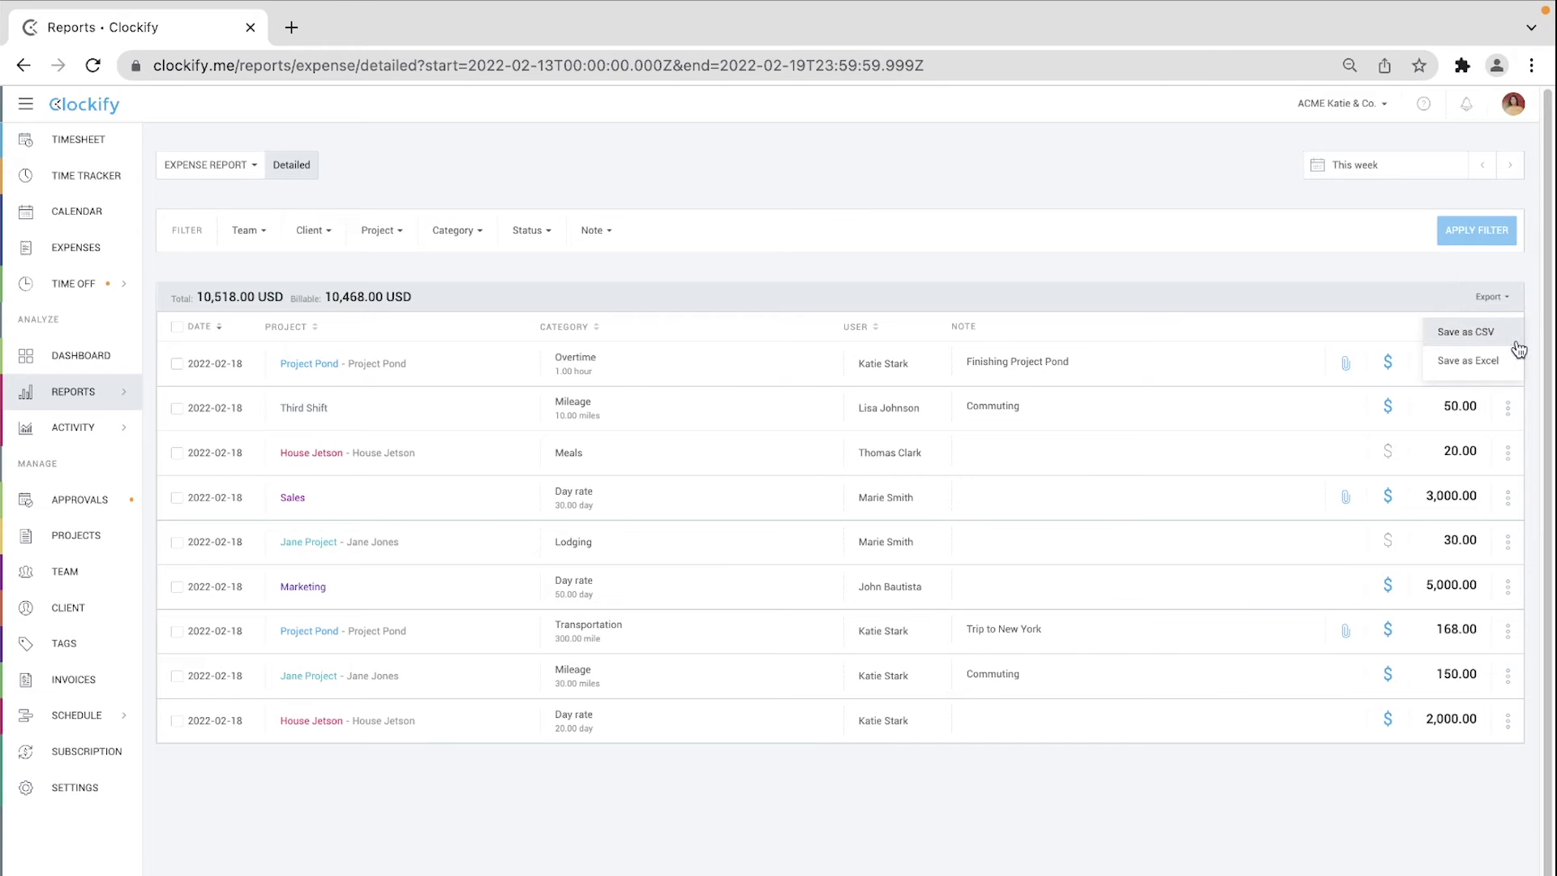
pyautogui.click(993, 788)
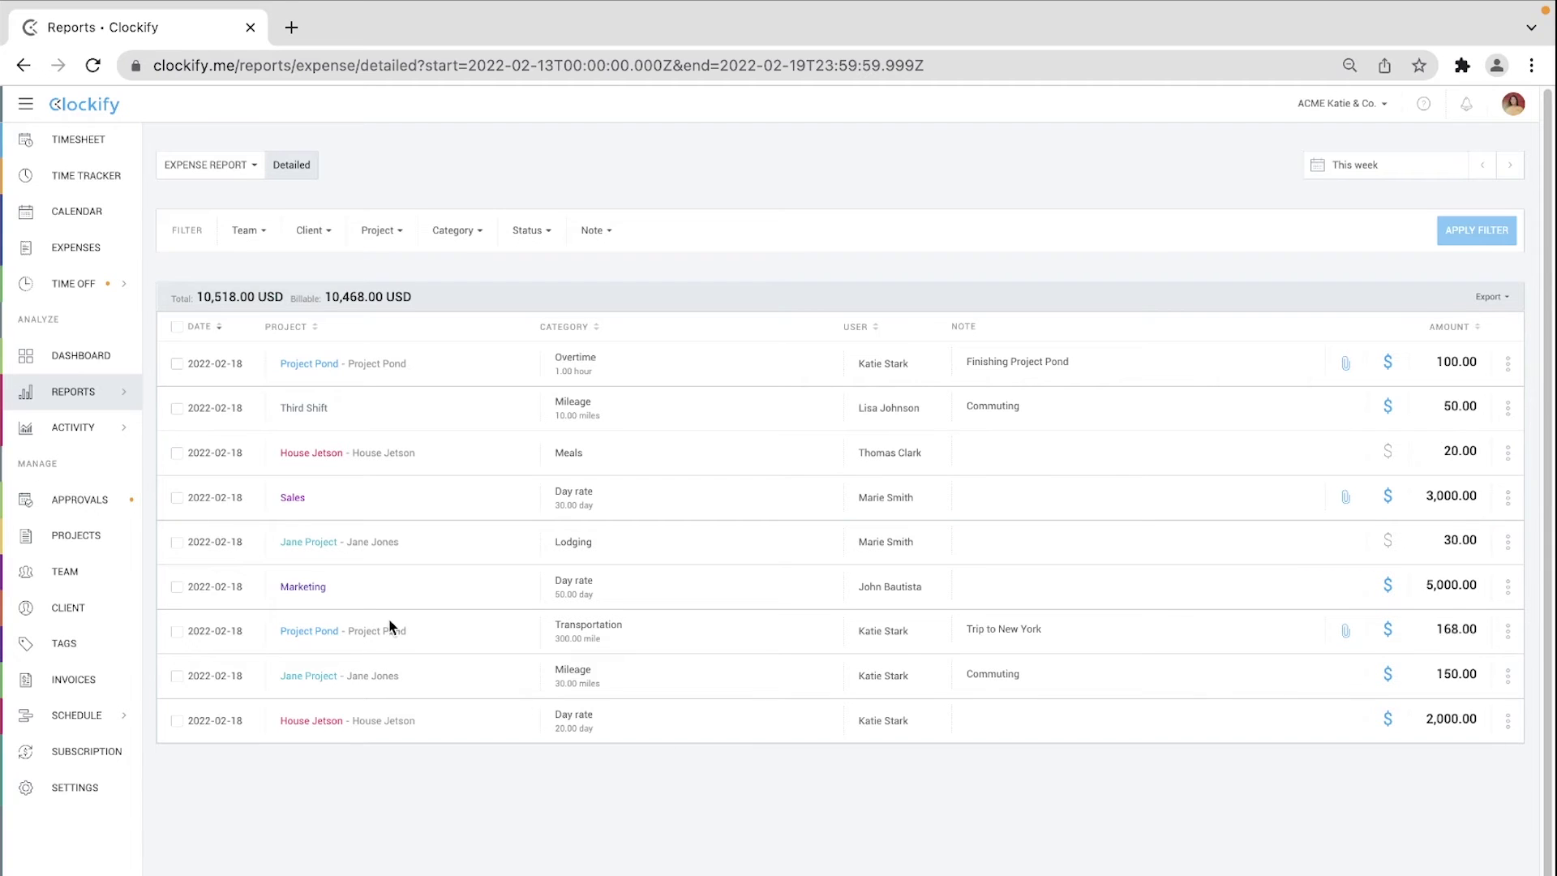
pyautogui.click(113, 430)
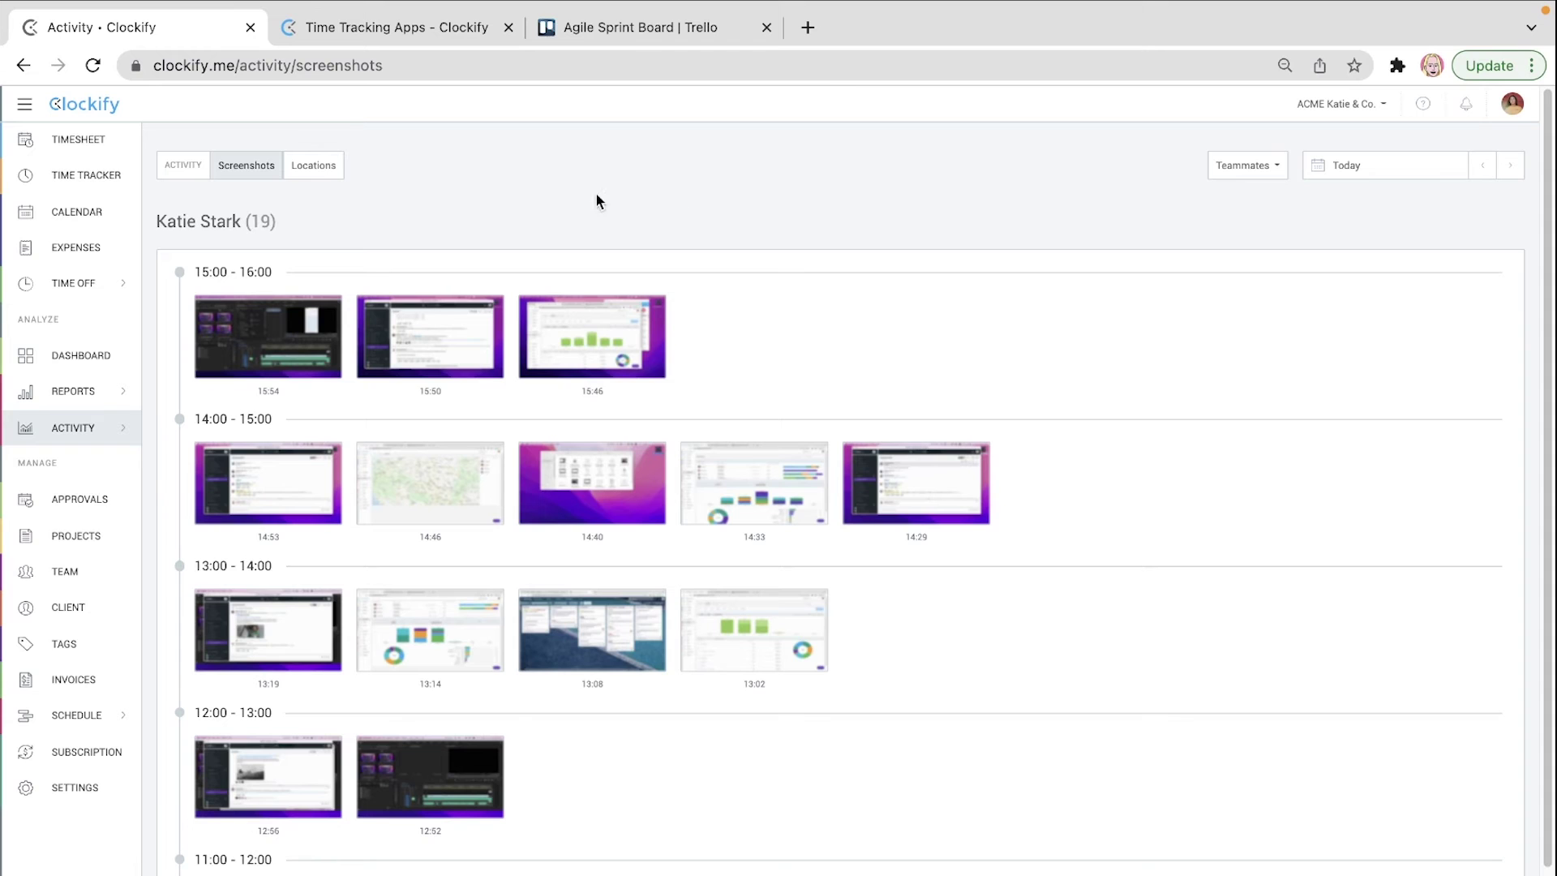
# - View the Locations map and each member's recorded route, closing both detail panels
pyautogui.click(336, 171)
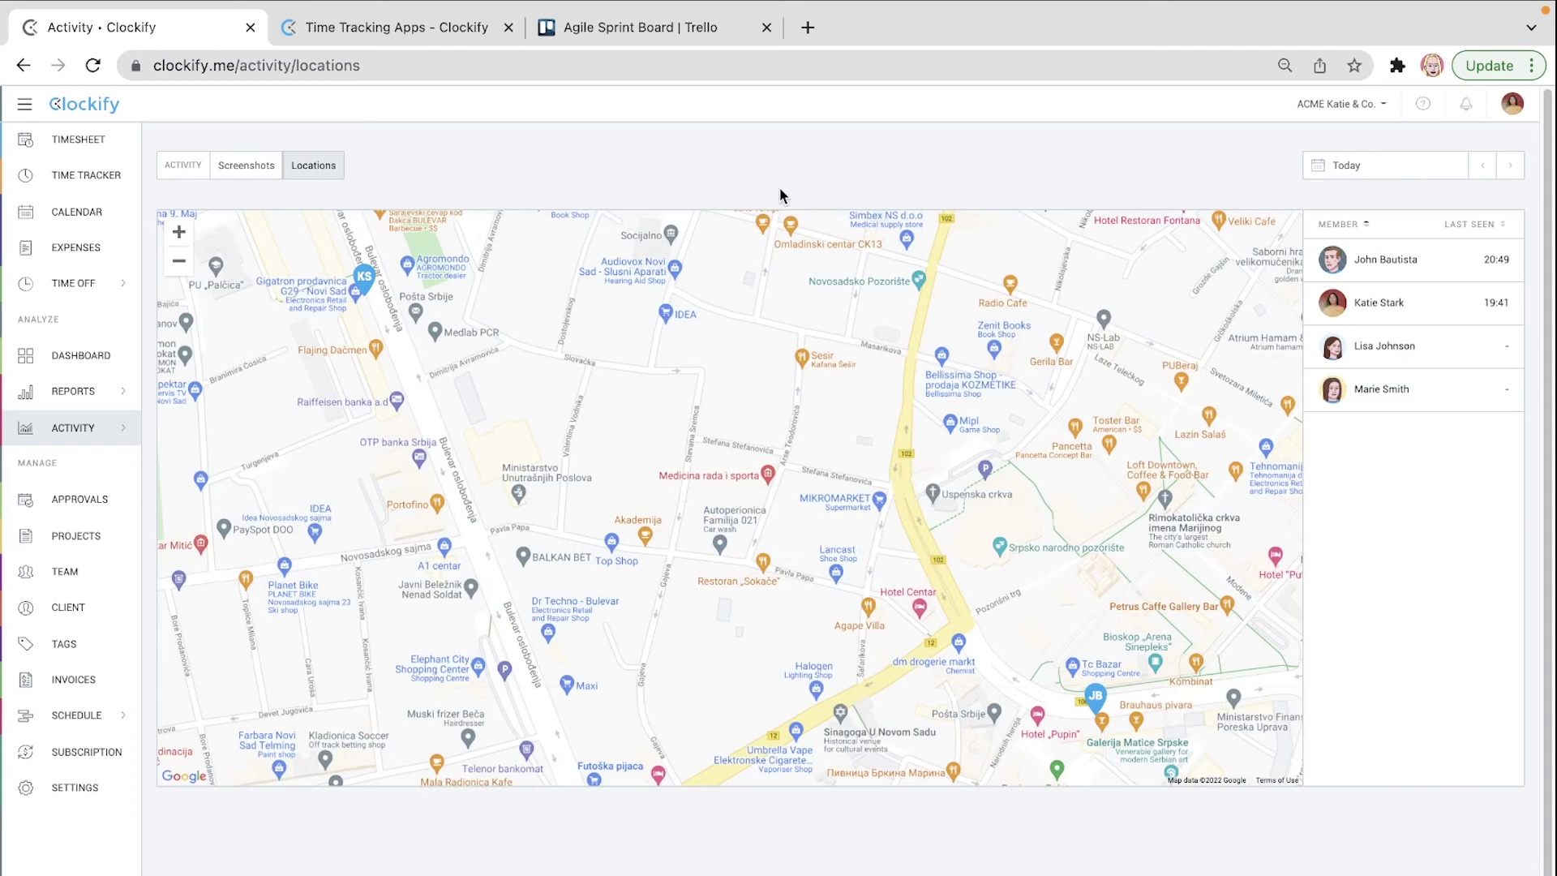
pyautogui.click(1429, 270)
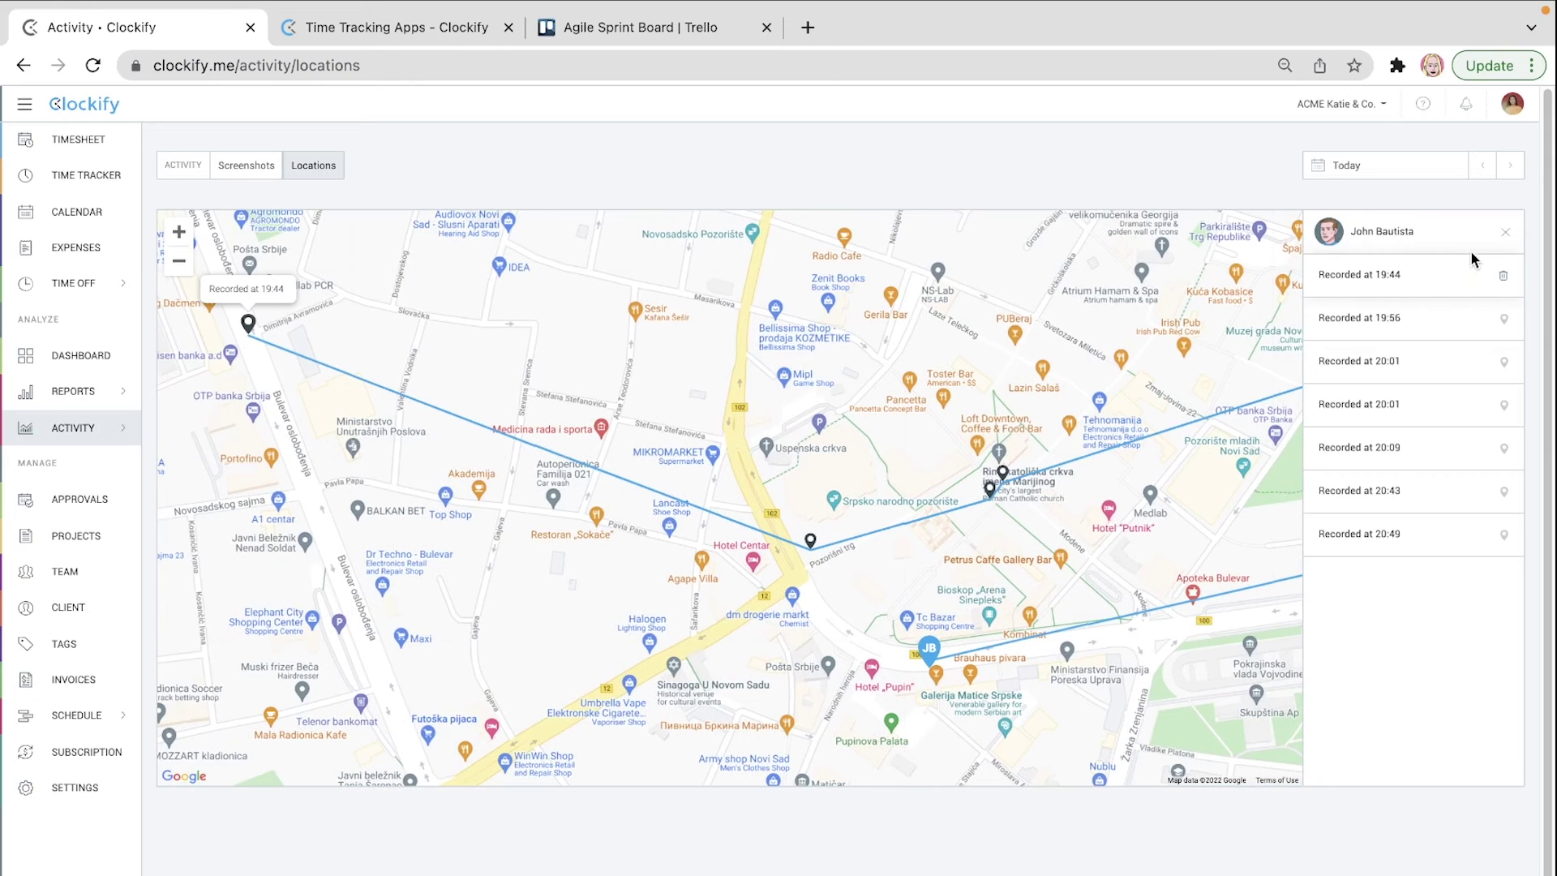
pyautogui.click(1505, 232)
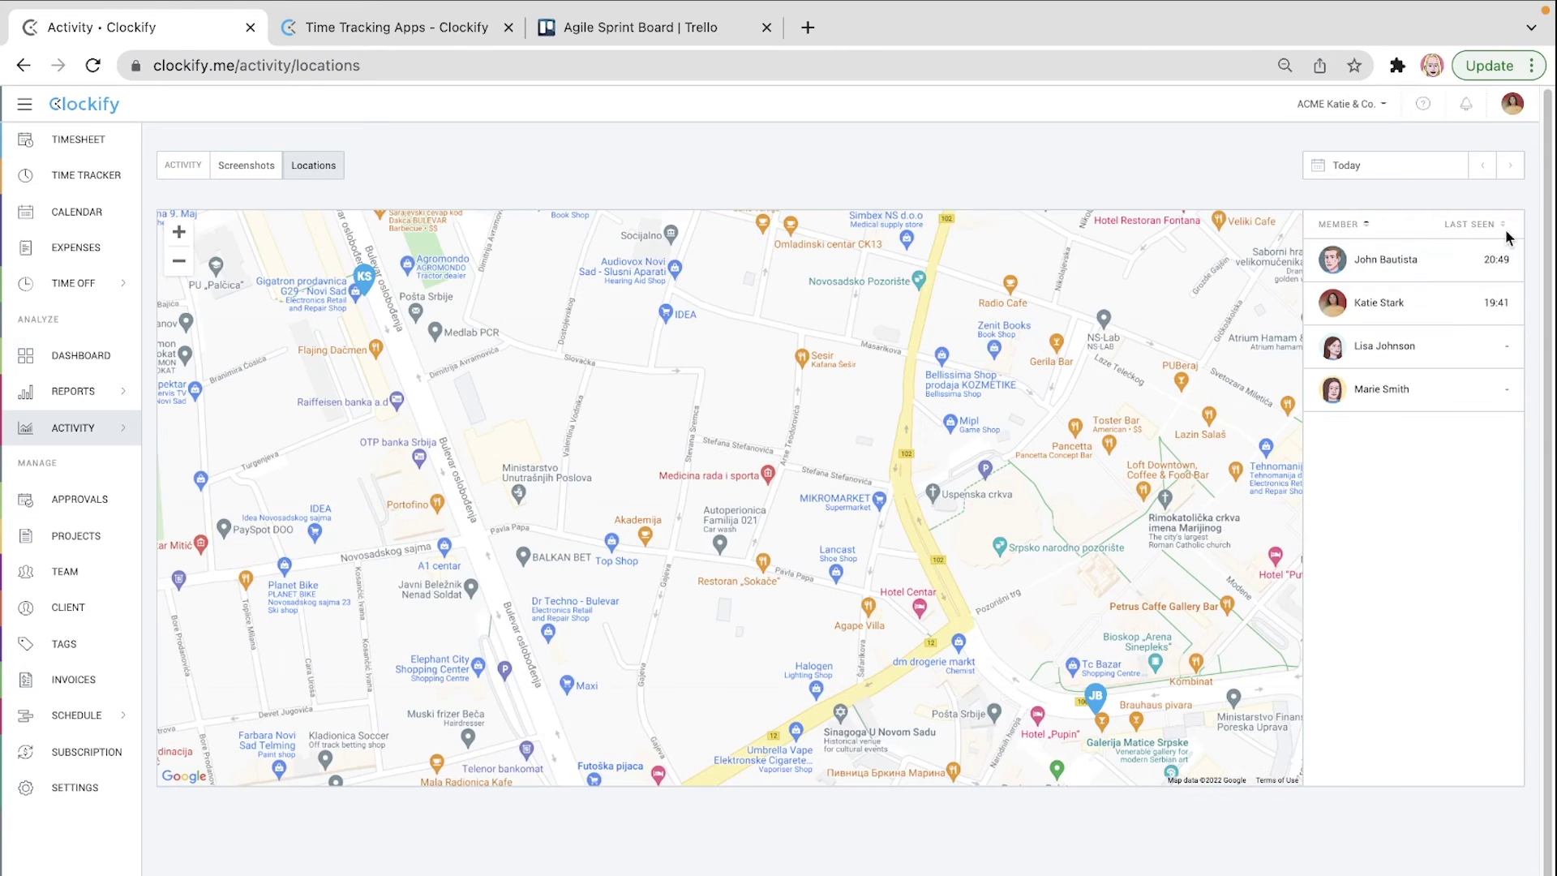
pyautogui.click(1455, 299)
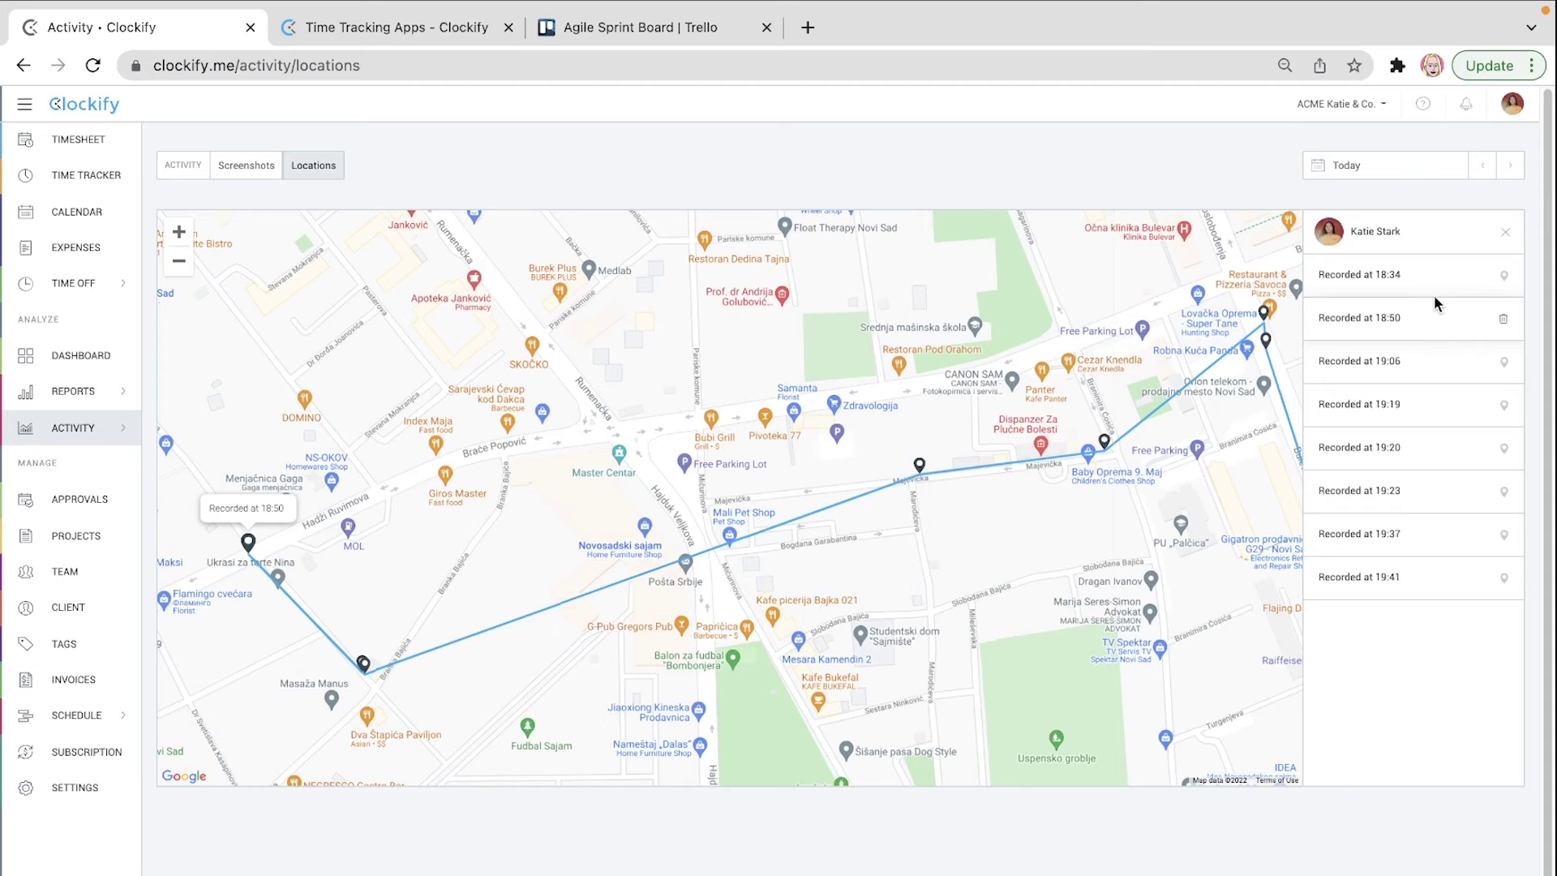
pyautogui.click(1504, 238)
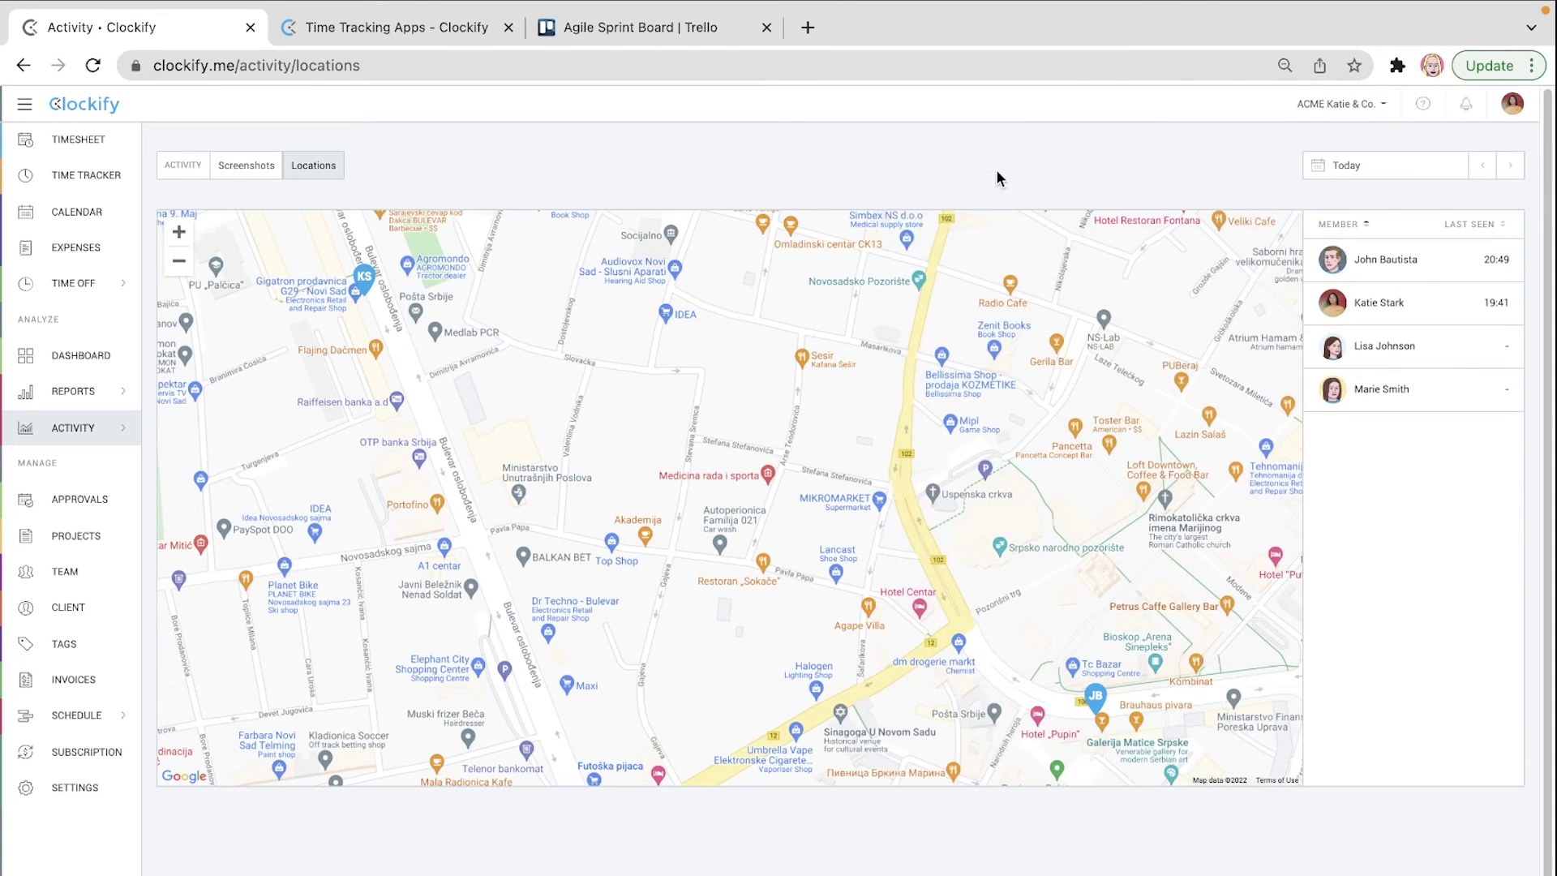
# - Send managers a reminder to approve the pending timesheets
pyautogui.click(80, 500)
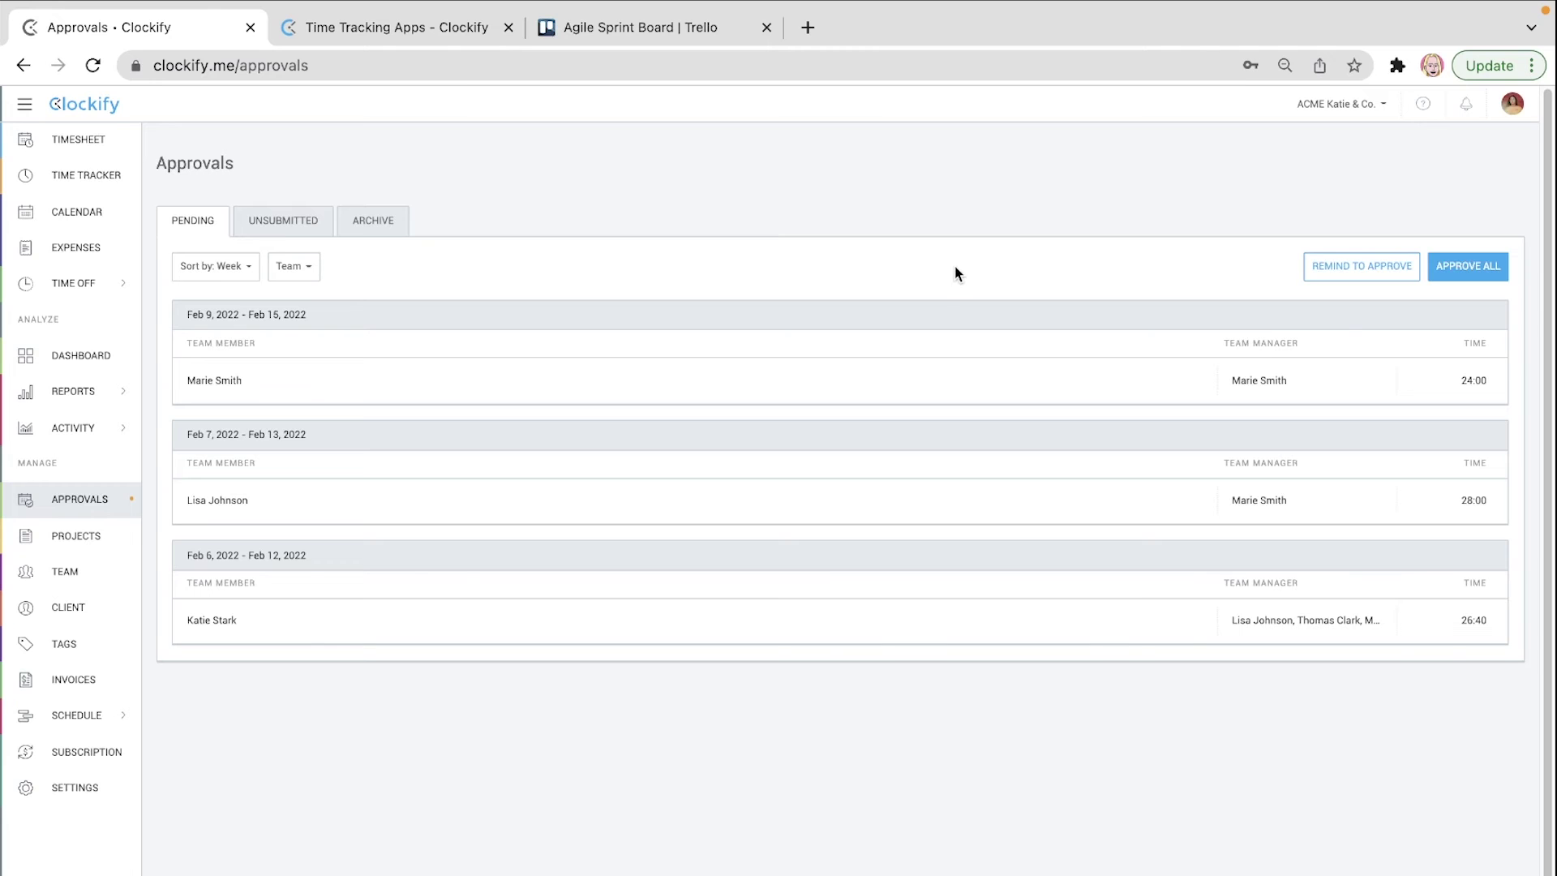
pyautogui.click(1322, 267)
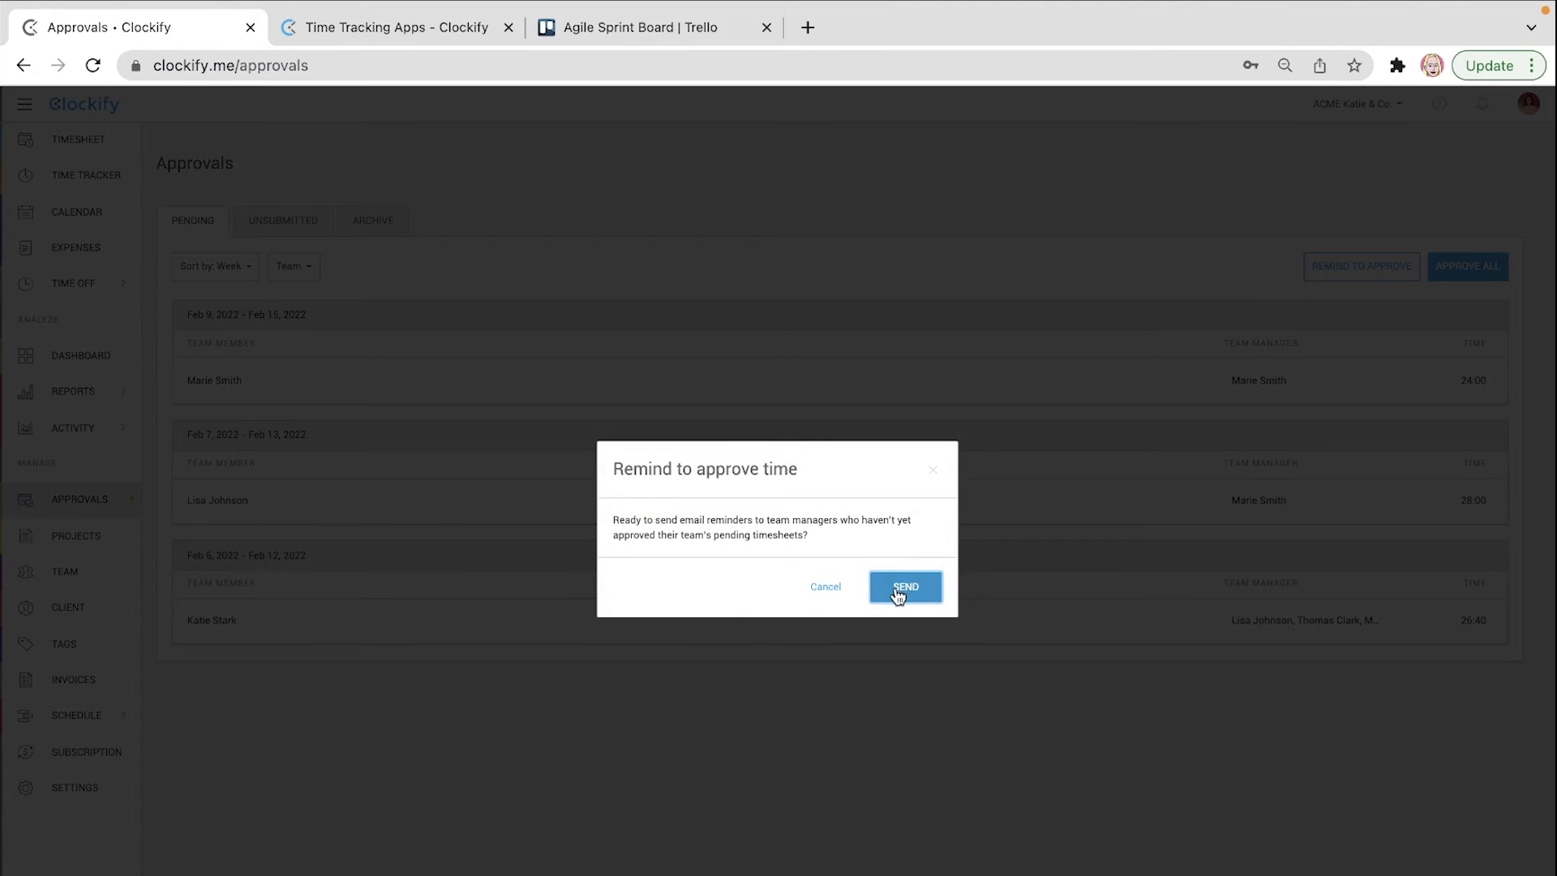
pyautogui.click(898, 586)
pyautogui.click(1480, 267)
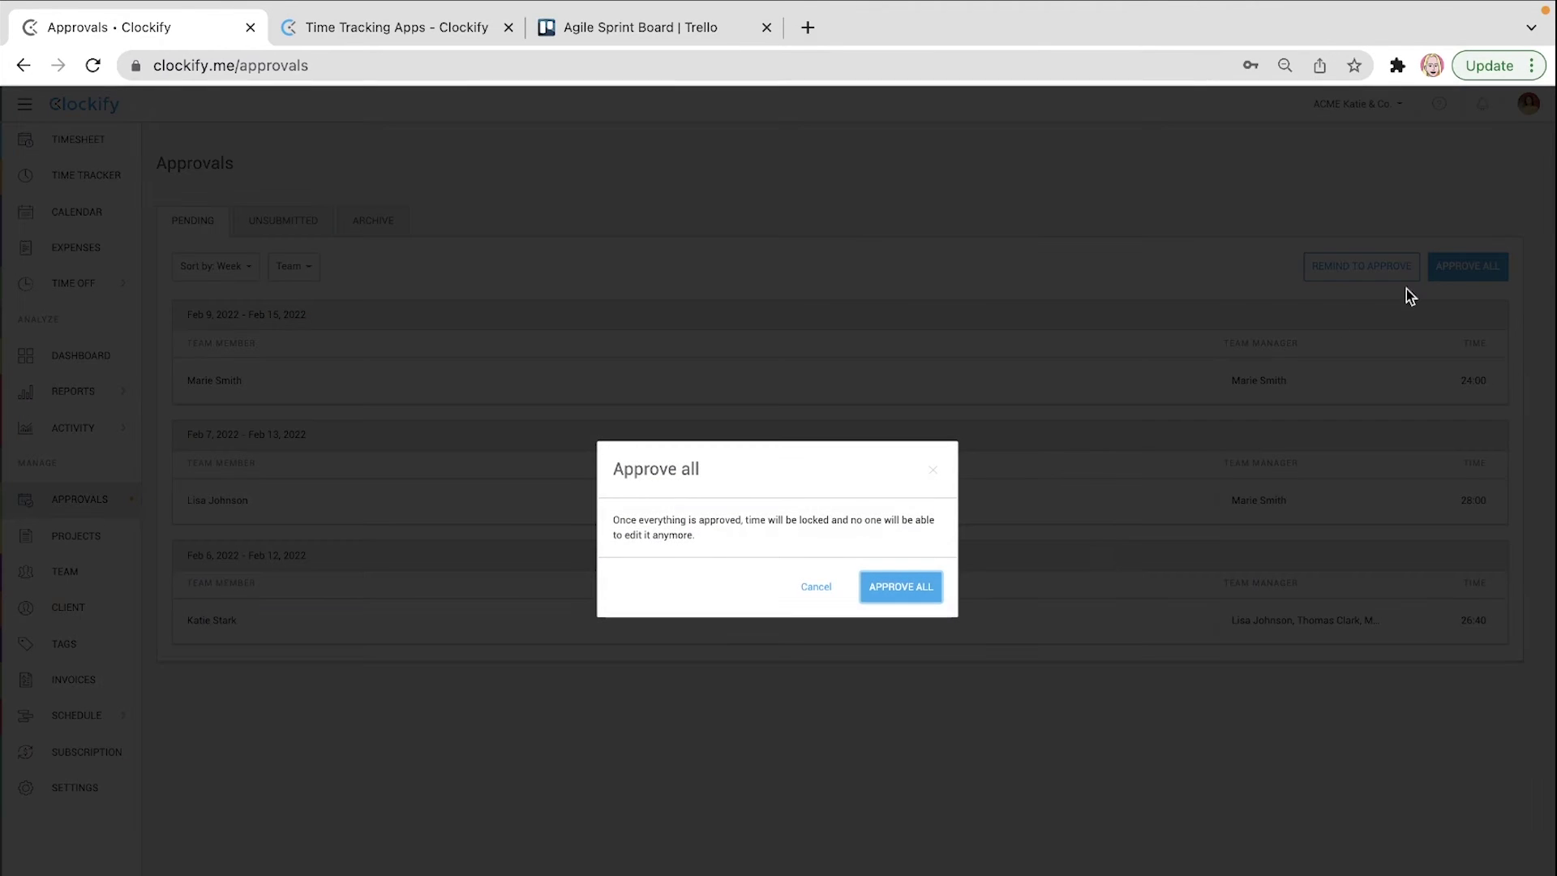
pyautogui.click(816, 588)
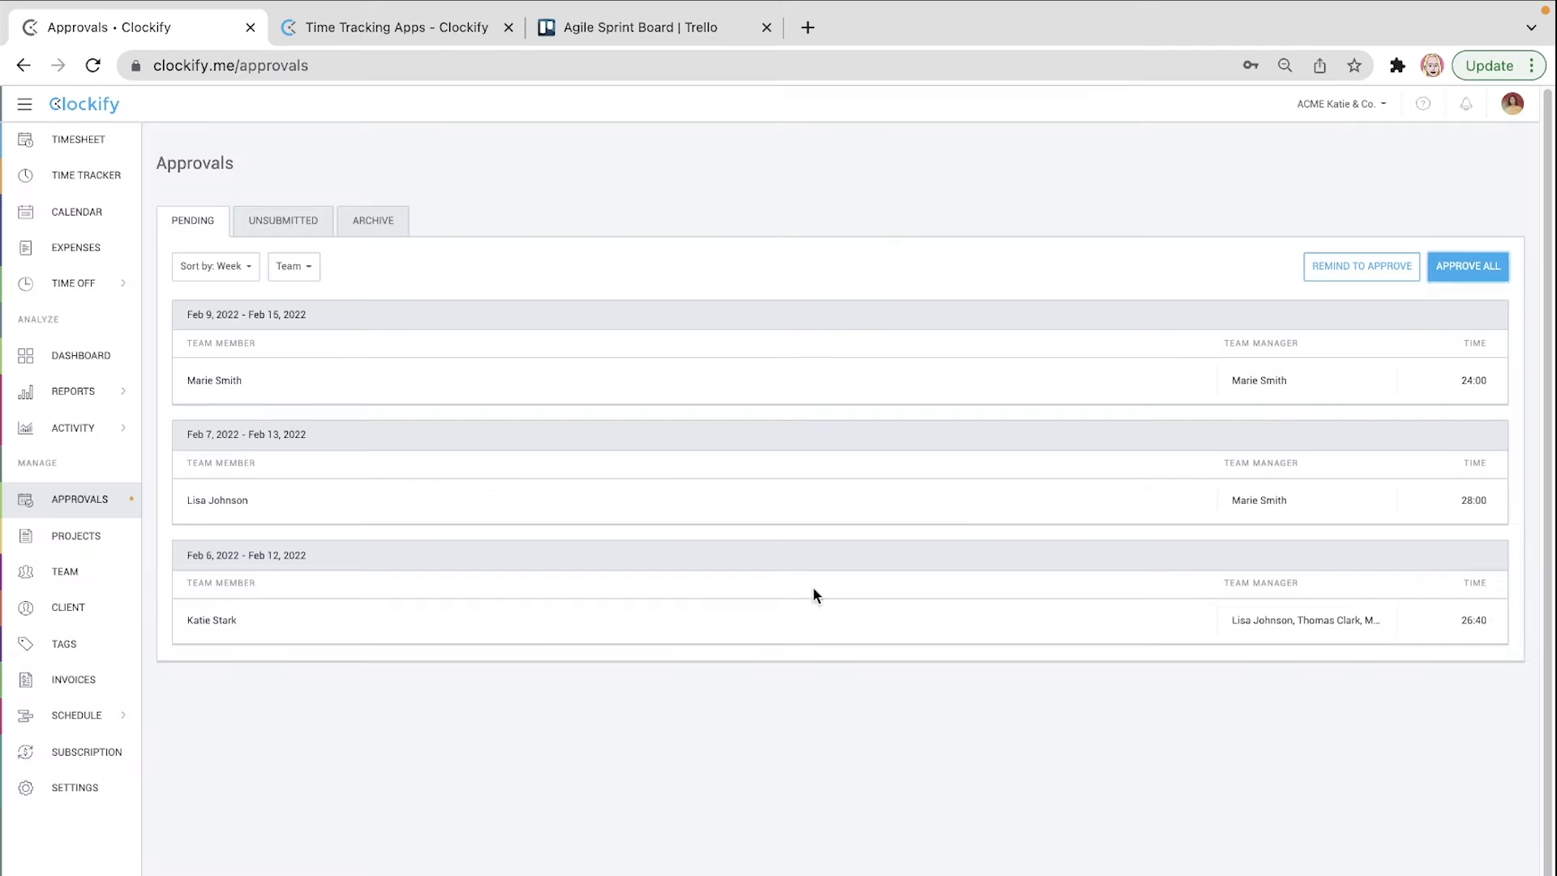
pyautogui.click(228, 380)
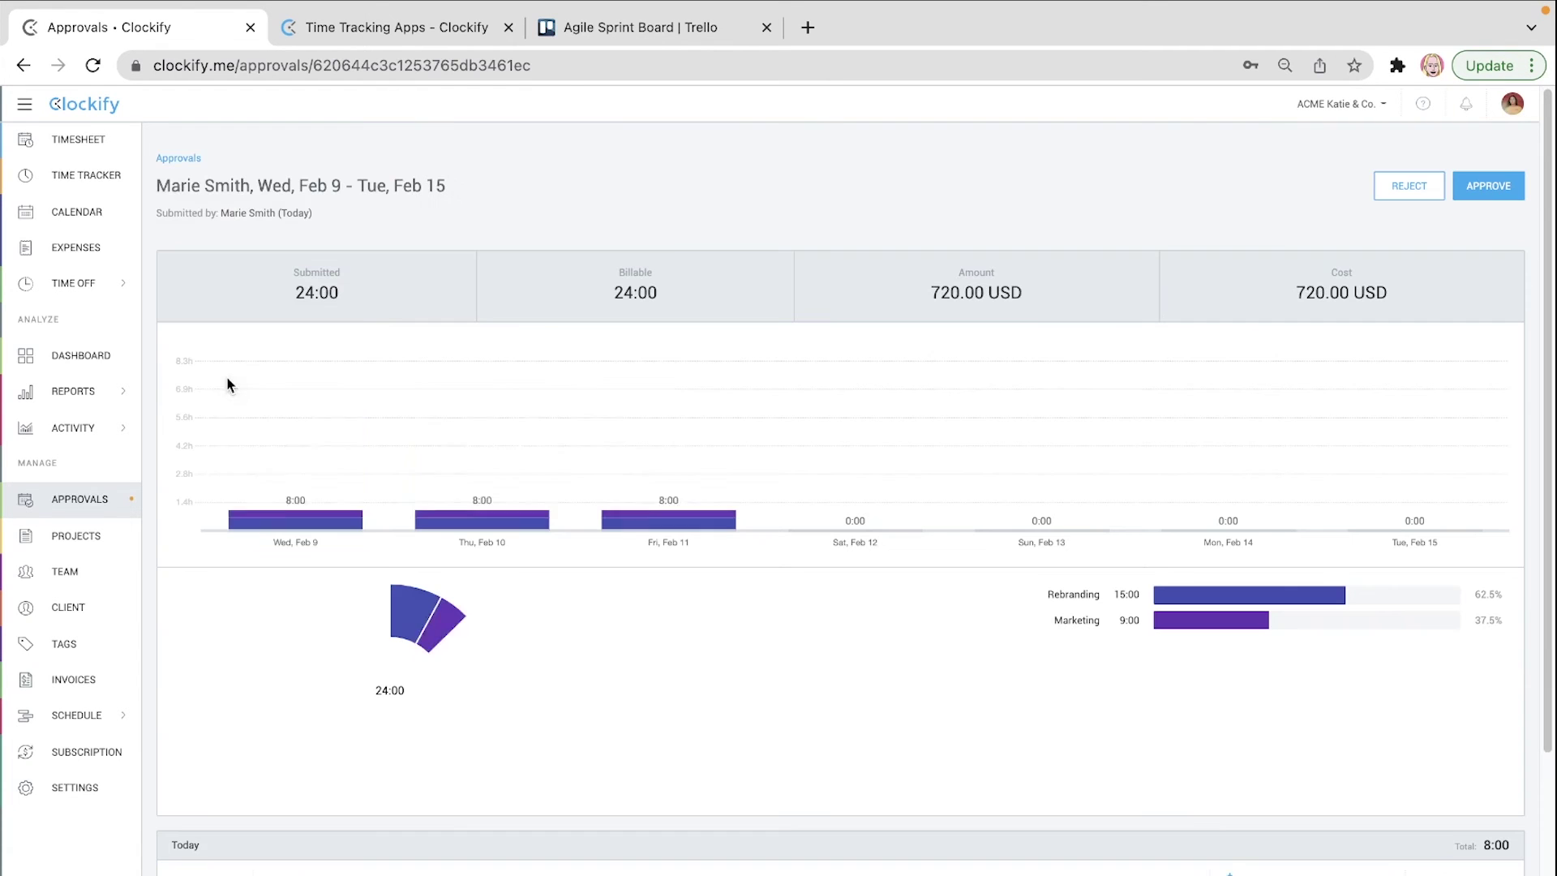
pyautogui.click(1488, 185)
pyautogui.click(903, 584)
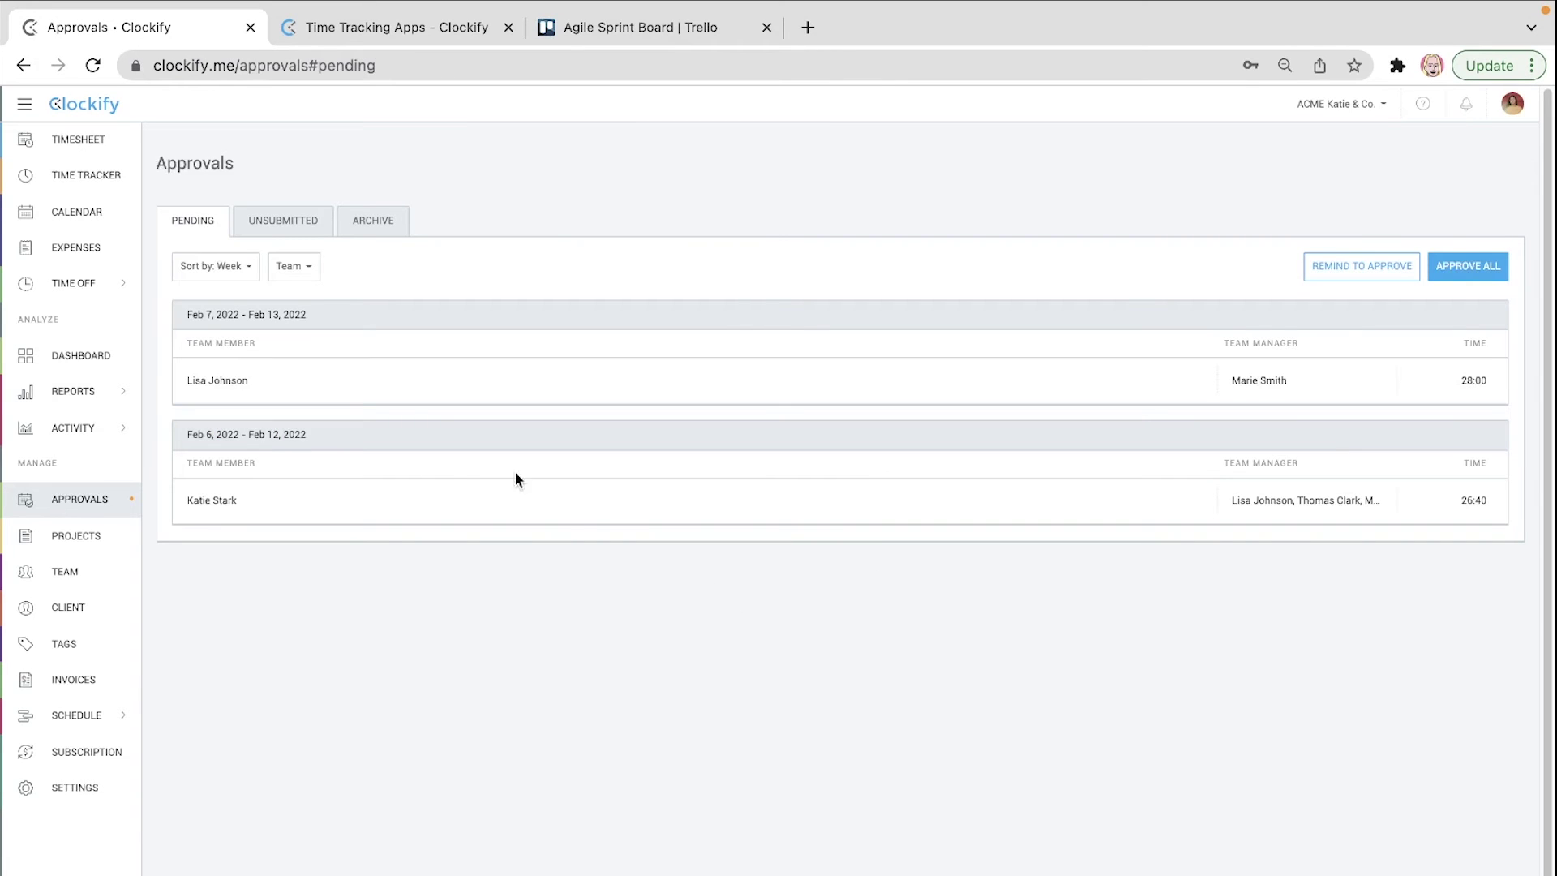
pyautogui.click(298, 234)
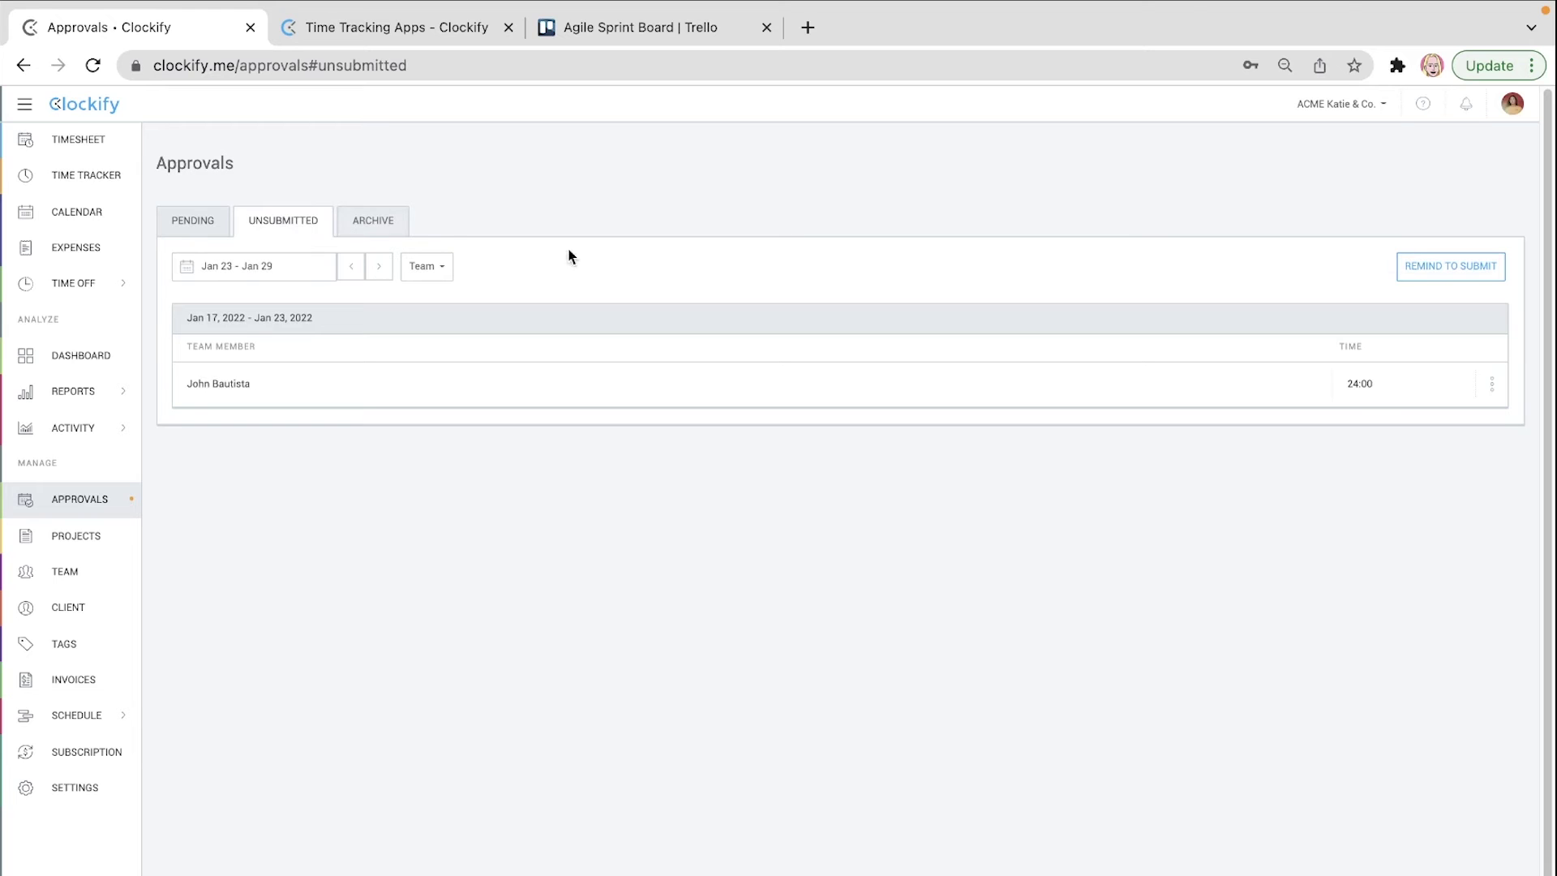
pyautogui.click(1426, 266)
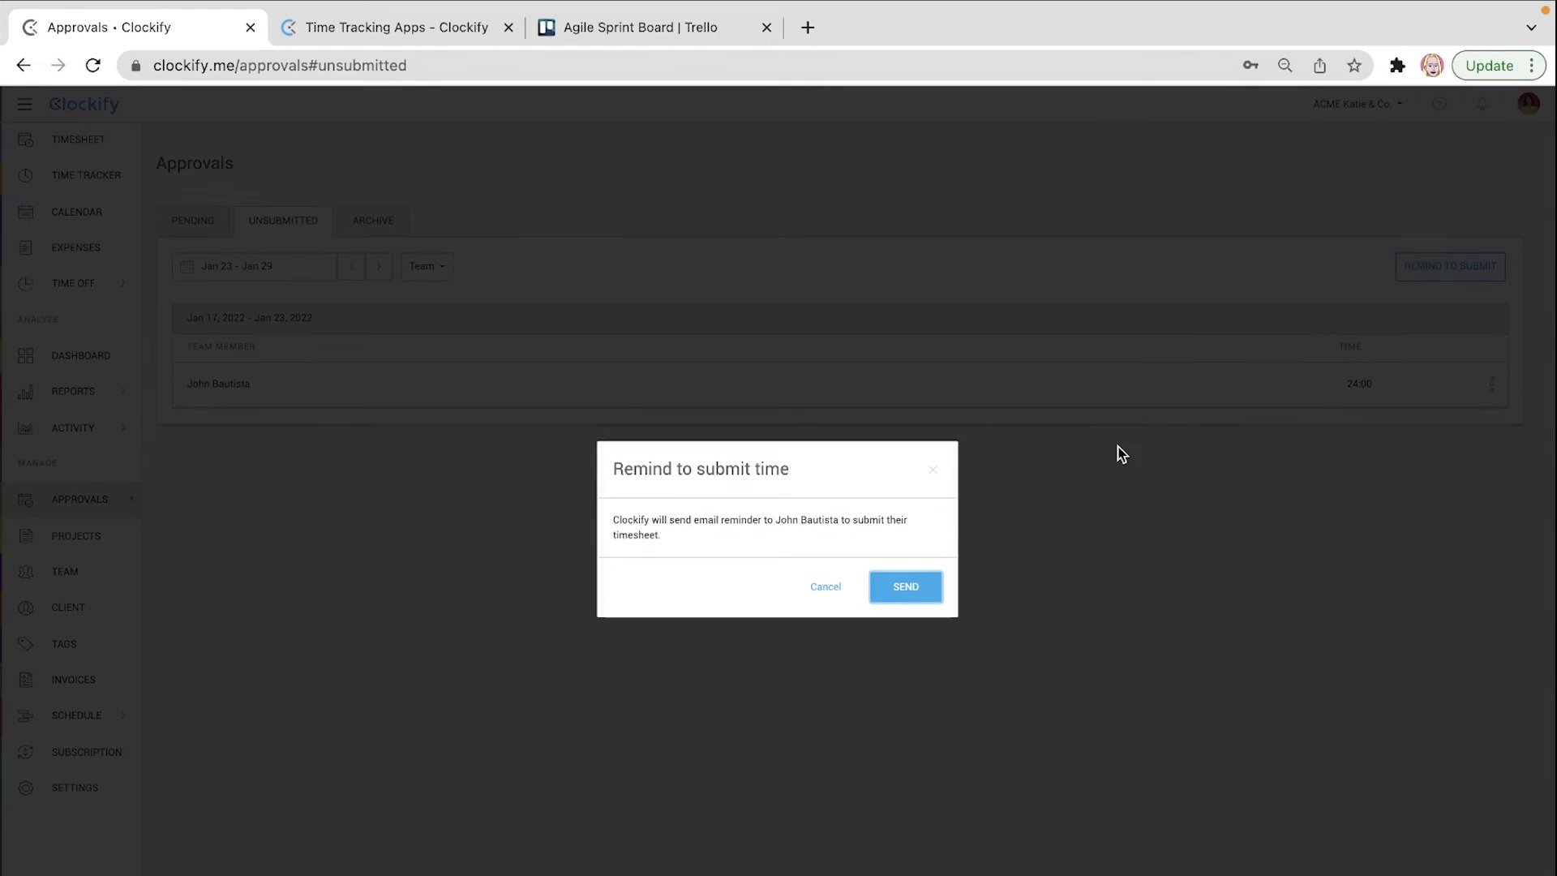
pyautogui.click(908, 593)
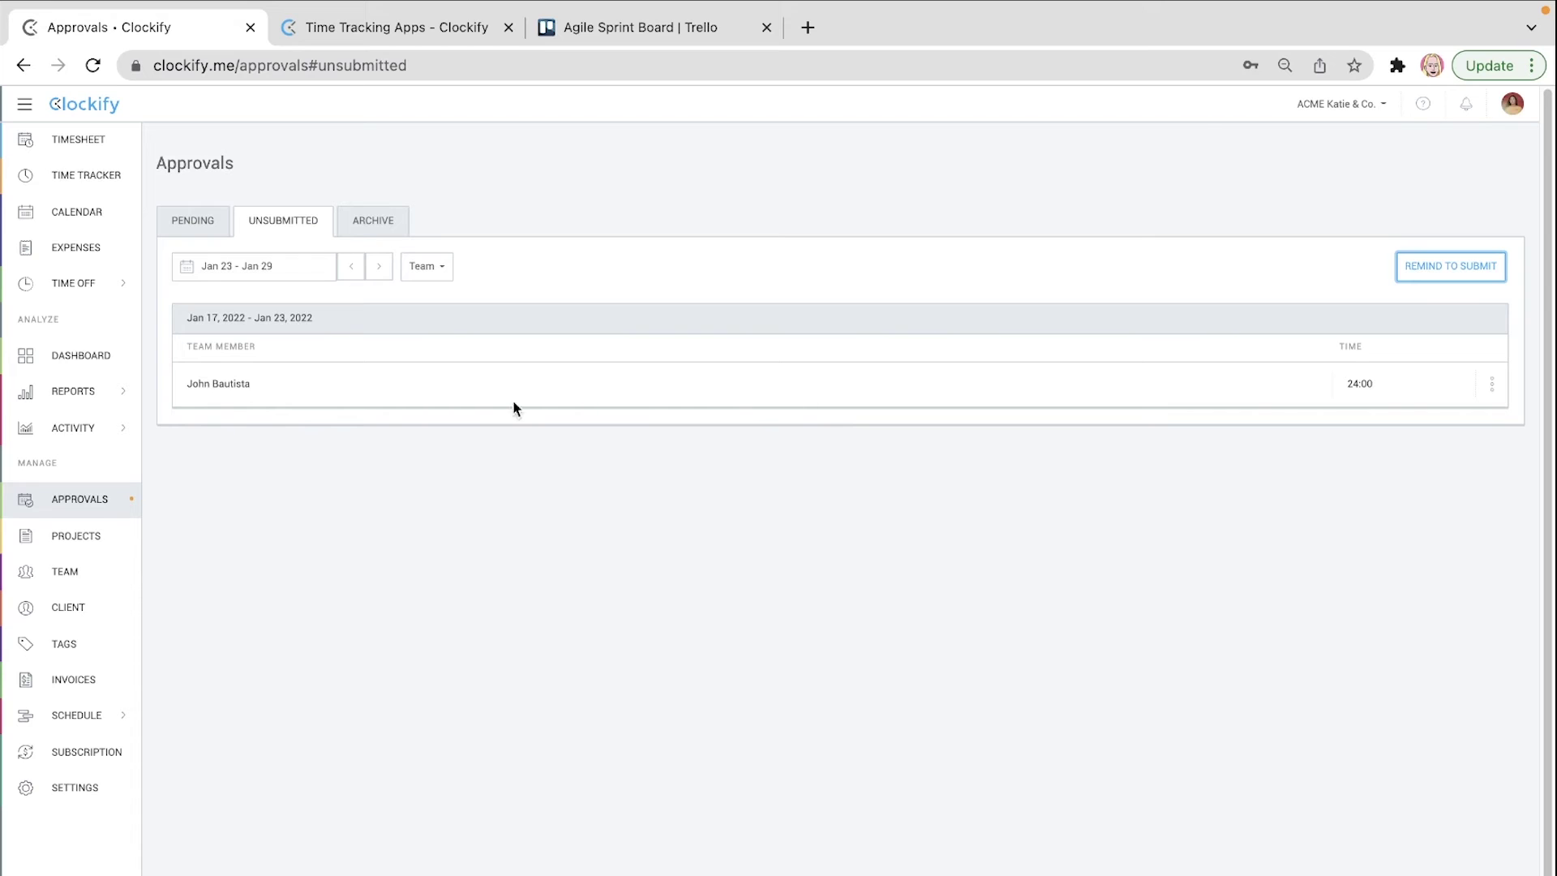
pyautogui.click(359, 225)
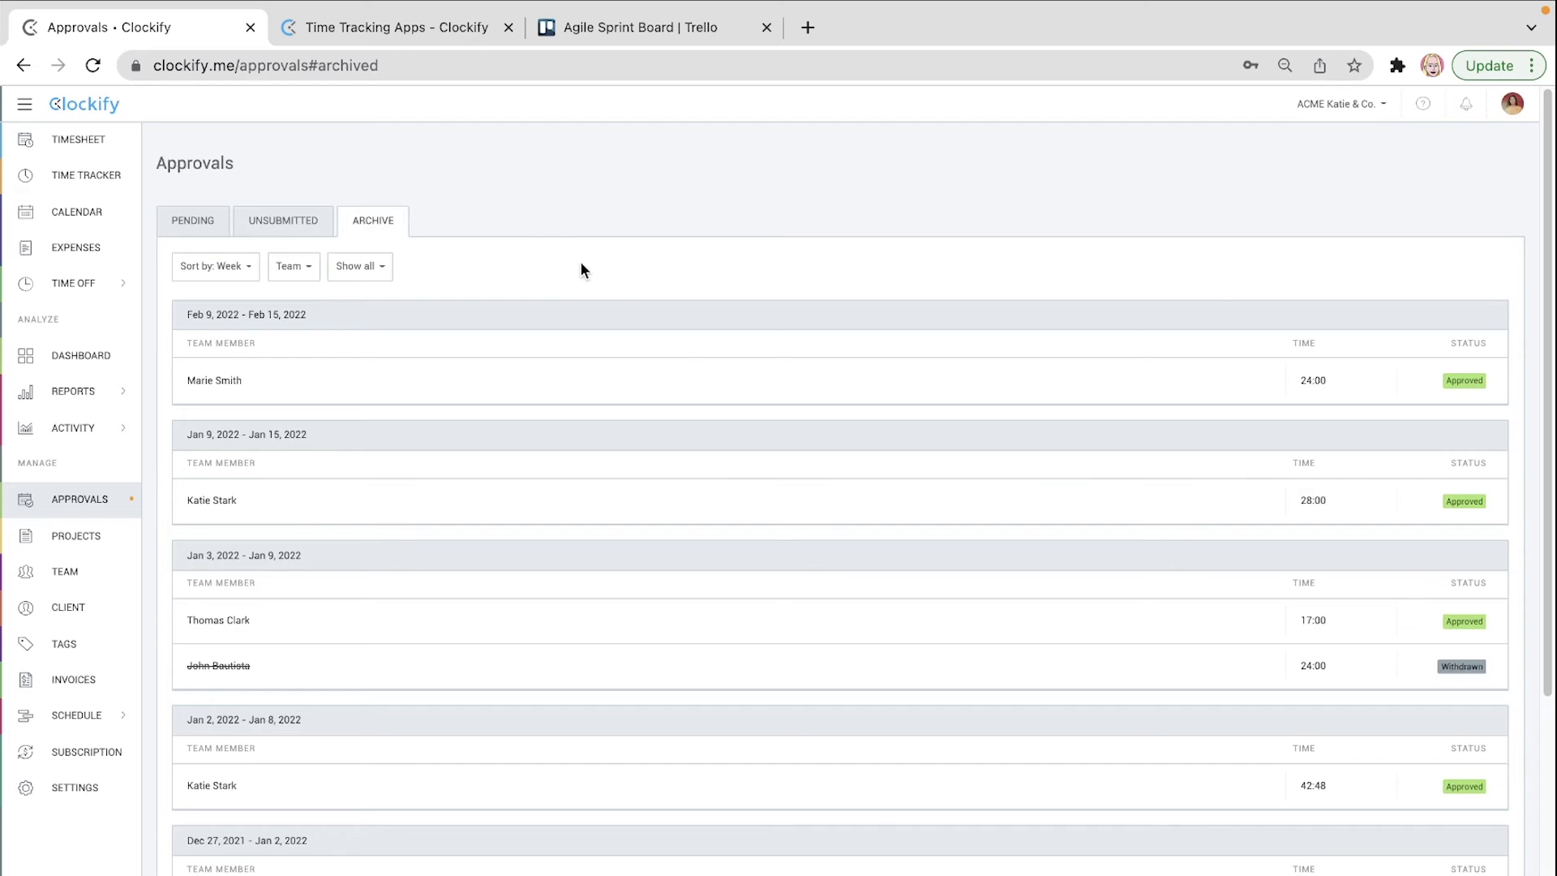
pyautogui.click(218, 665)
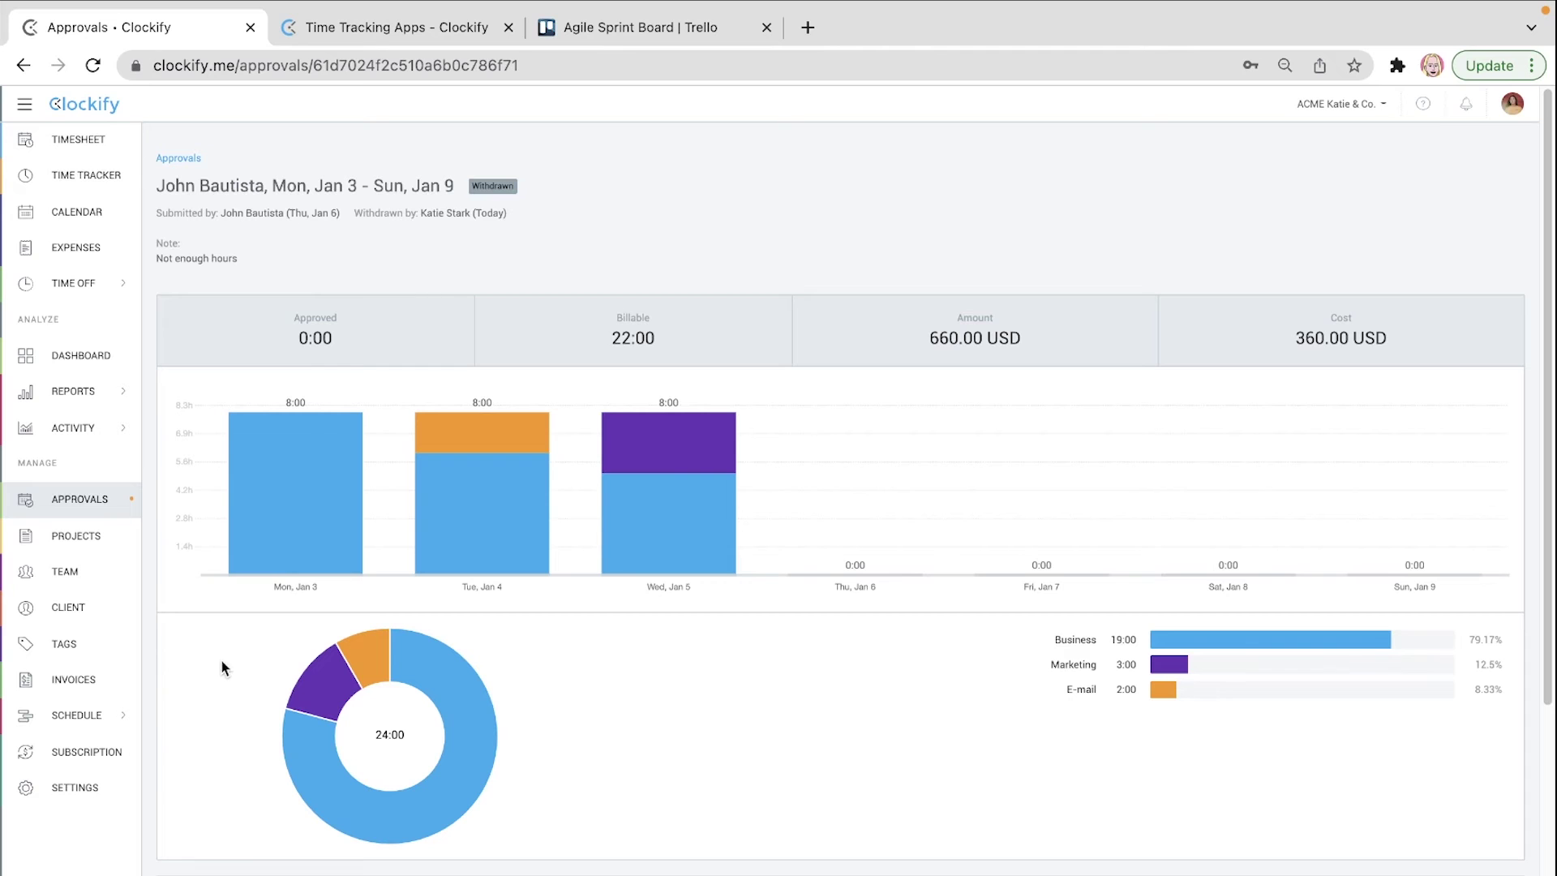
pyautogui.click(120, 541)
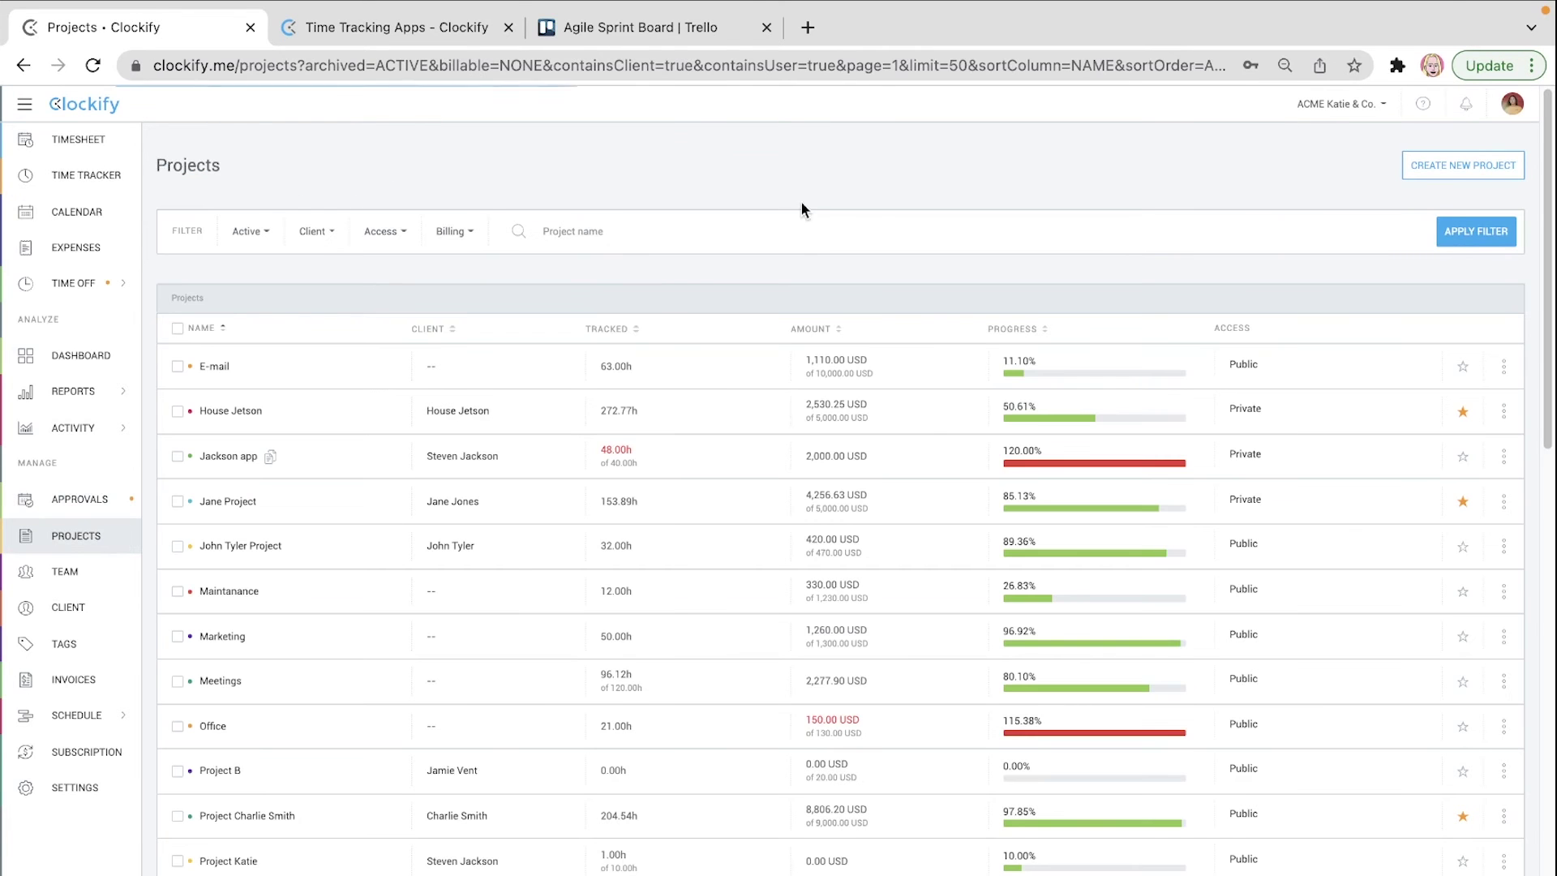
pyautogui.click(1463, 165)
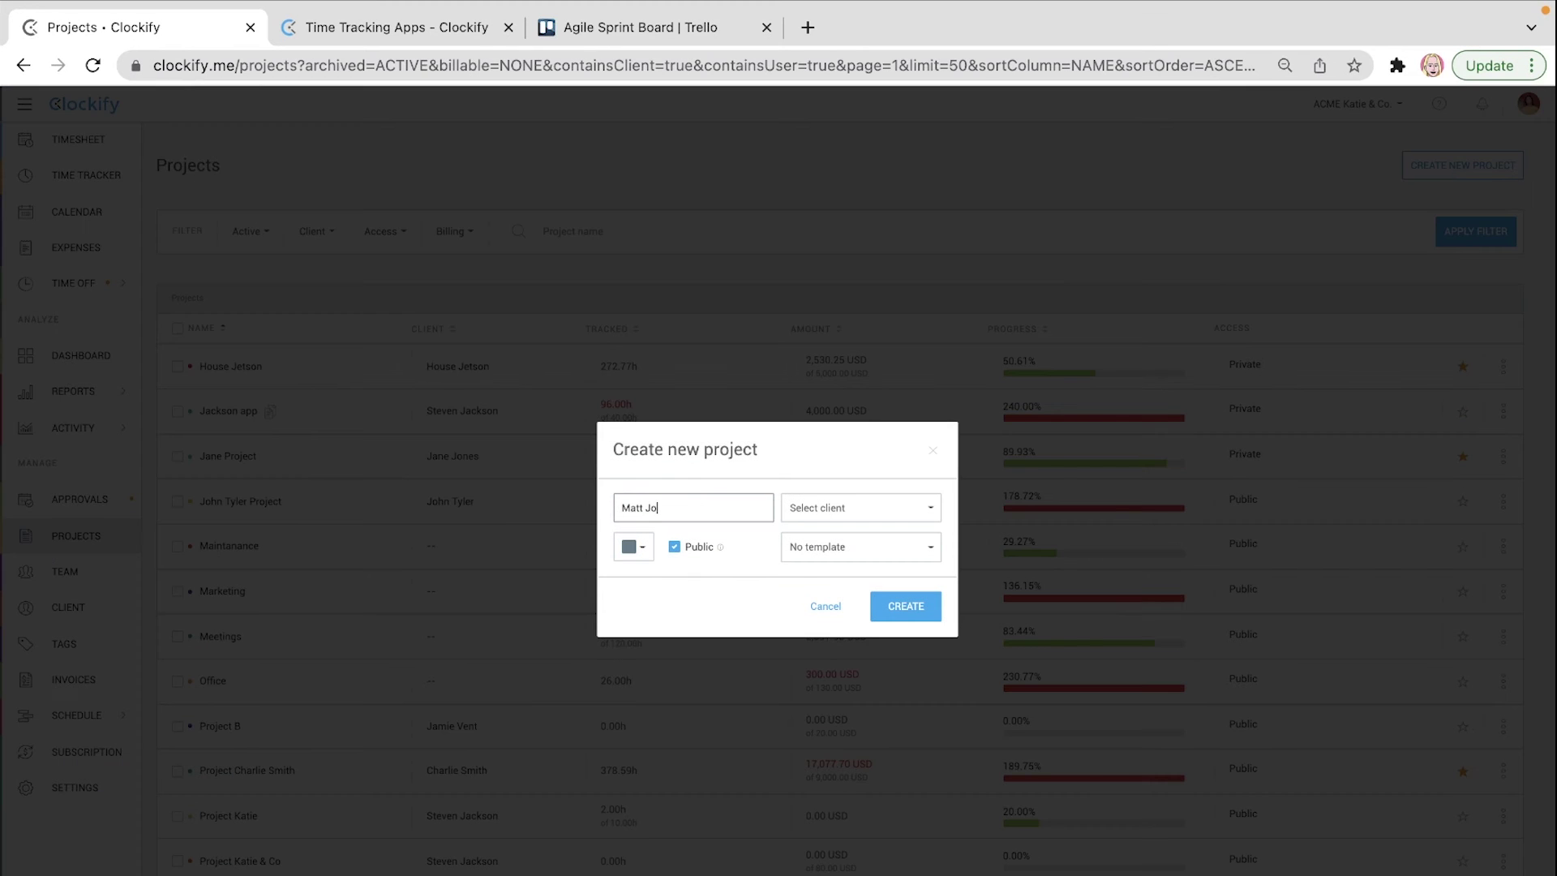
pyautogui.click(927, 507)
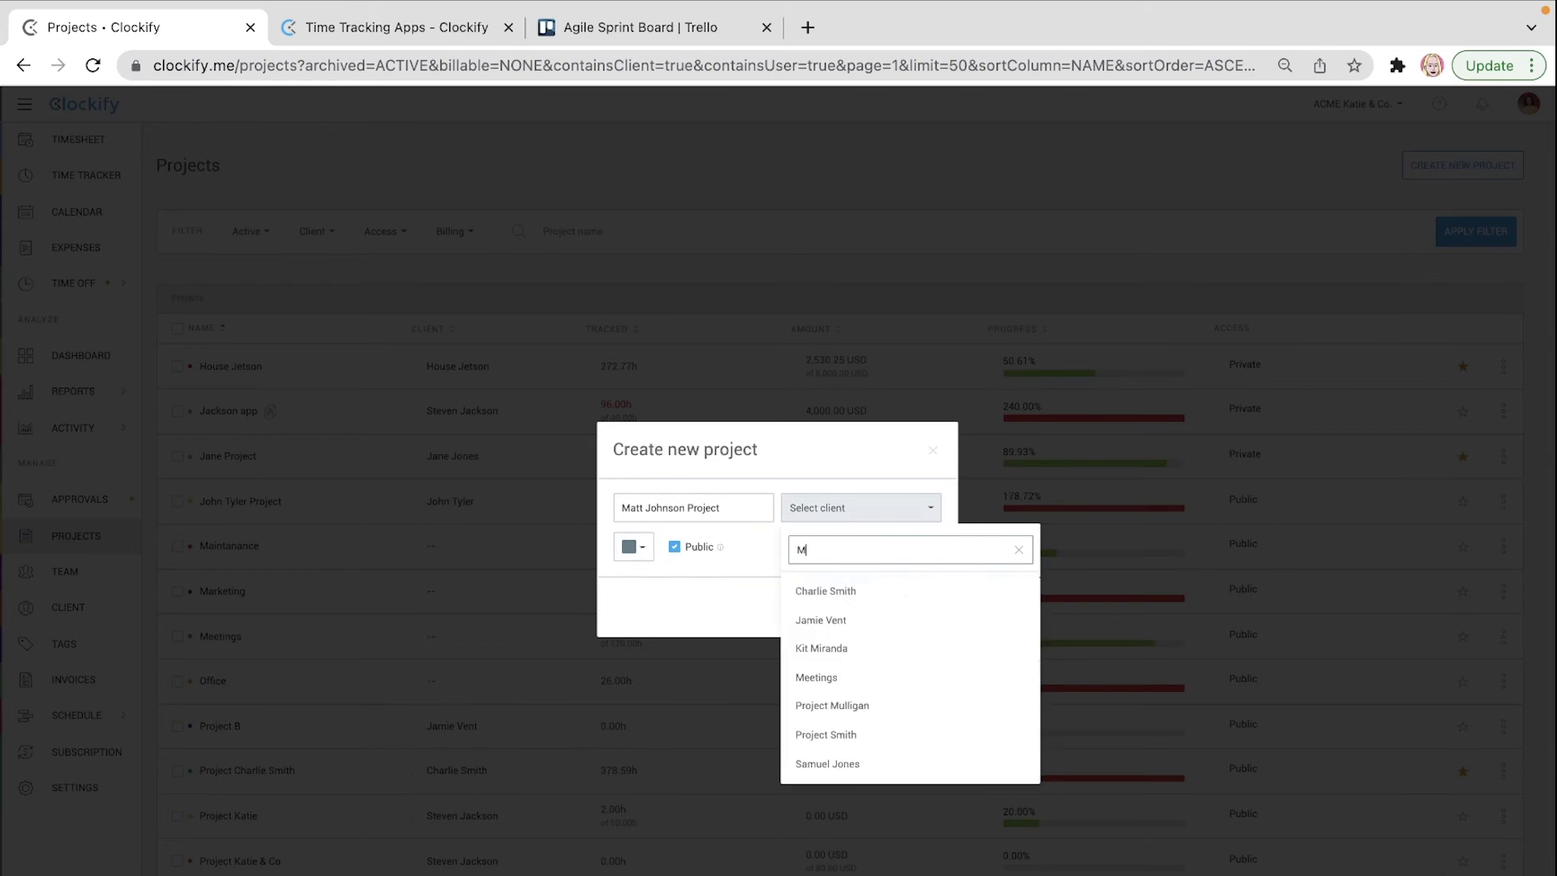
pyautogui.click(760, 572)
pyautogui.click(860, 507)
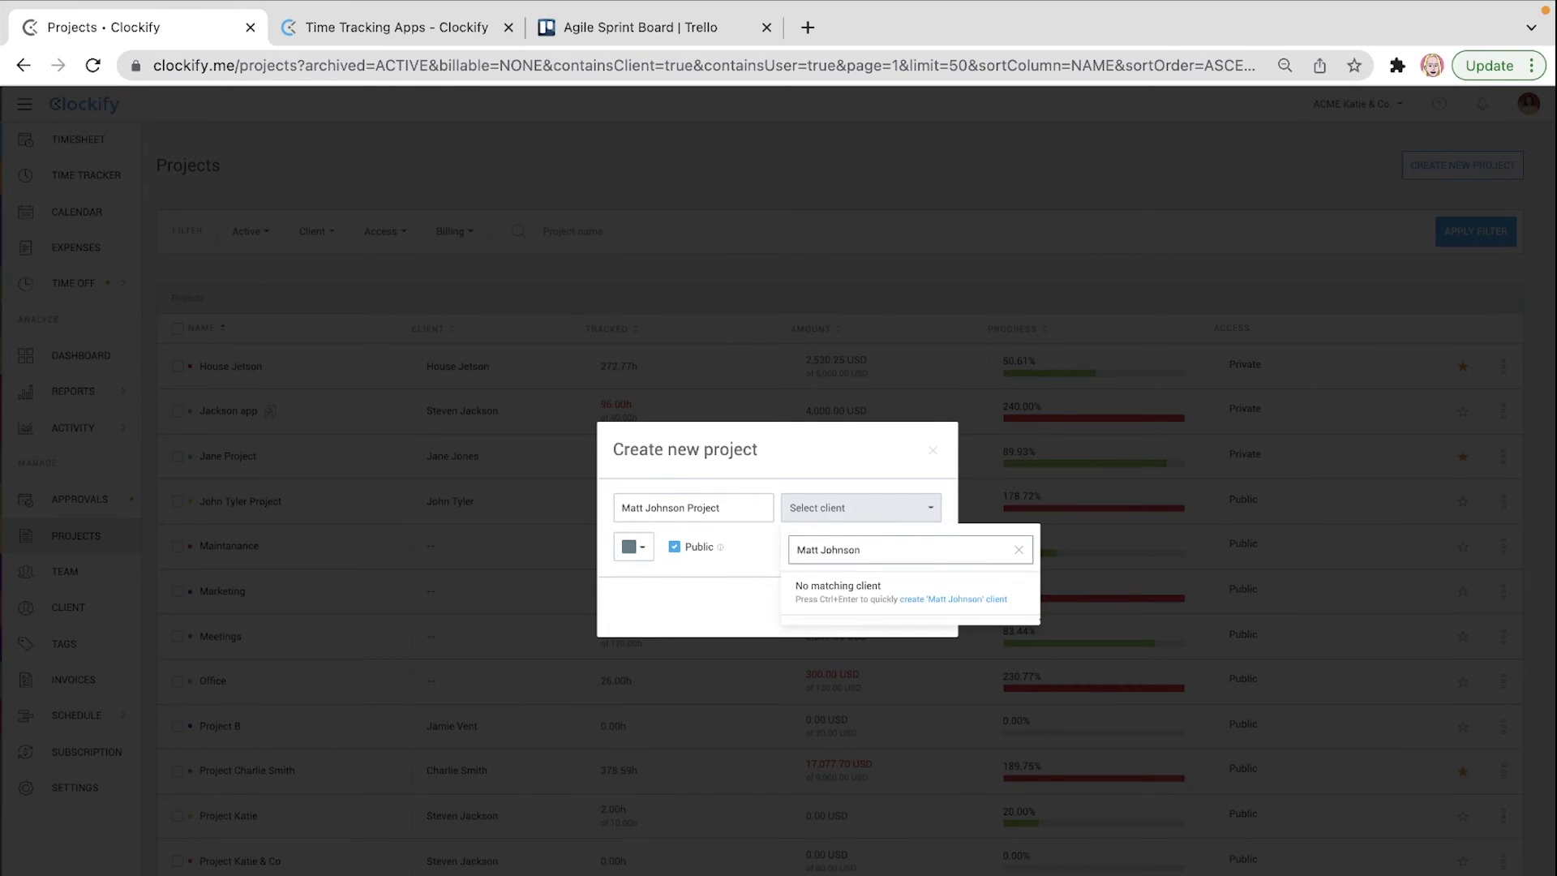
pyautogui.click(851, 592)
pyautogui.click(905, 606)
# - Sort the projects by client, tracked, amount, progress and name, then archive the E-mail project
pyautogui.click(430, 328)
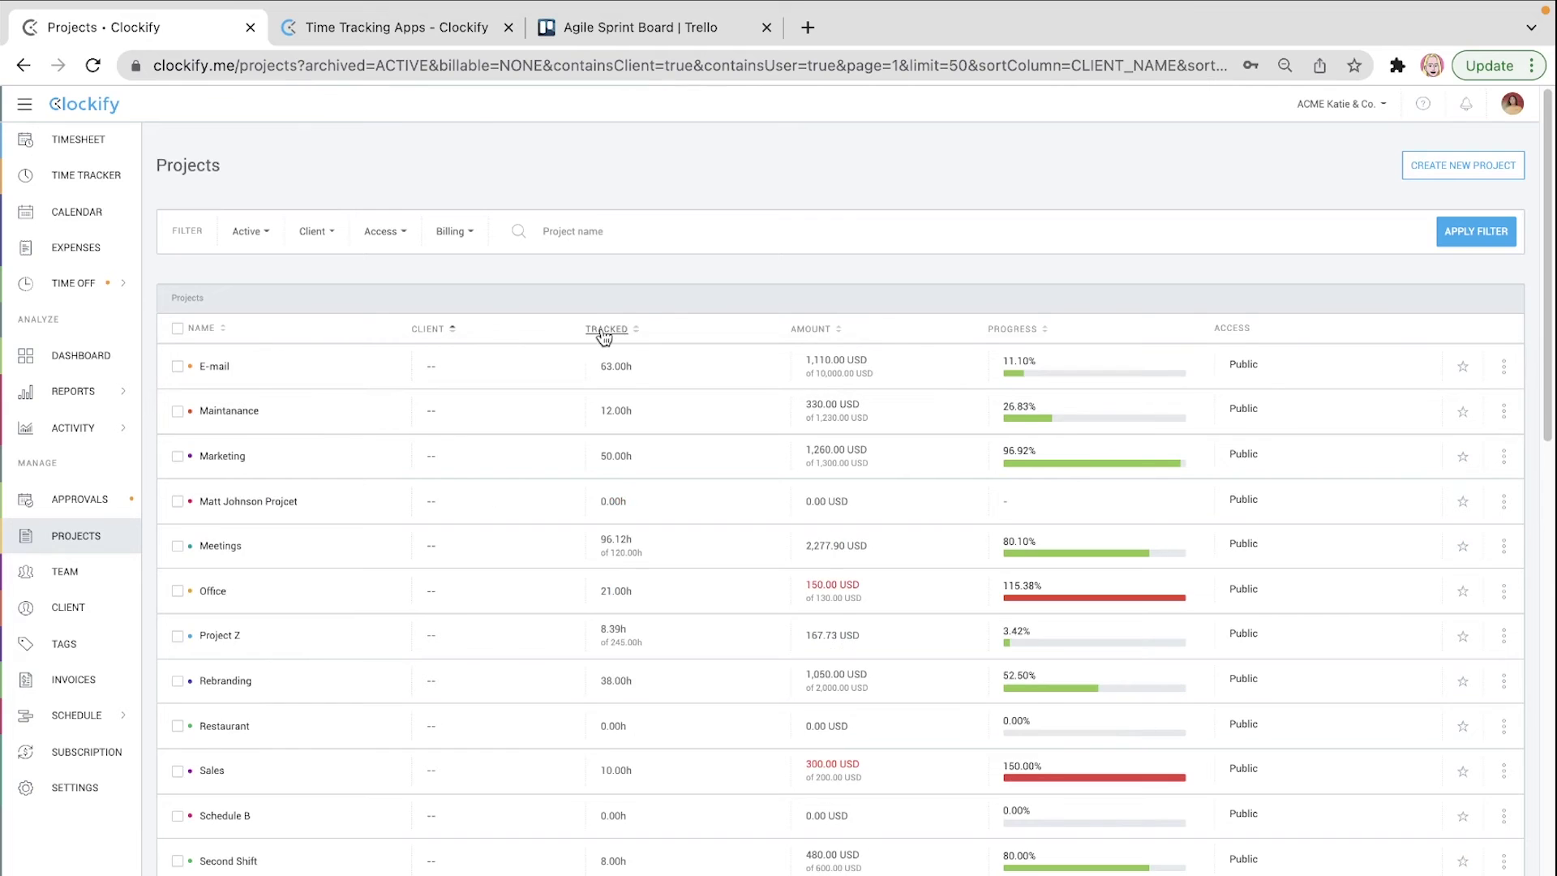
pyautogui.click(608, 328)
pyautogui.click(813, 328)
pyautogui.click(1005, 328)
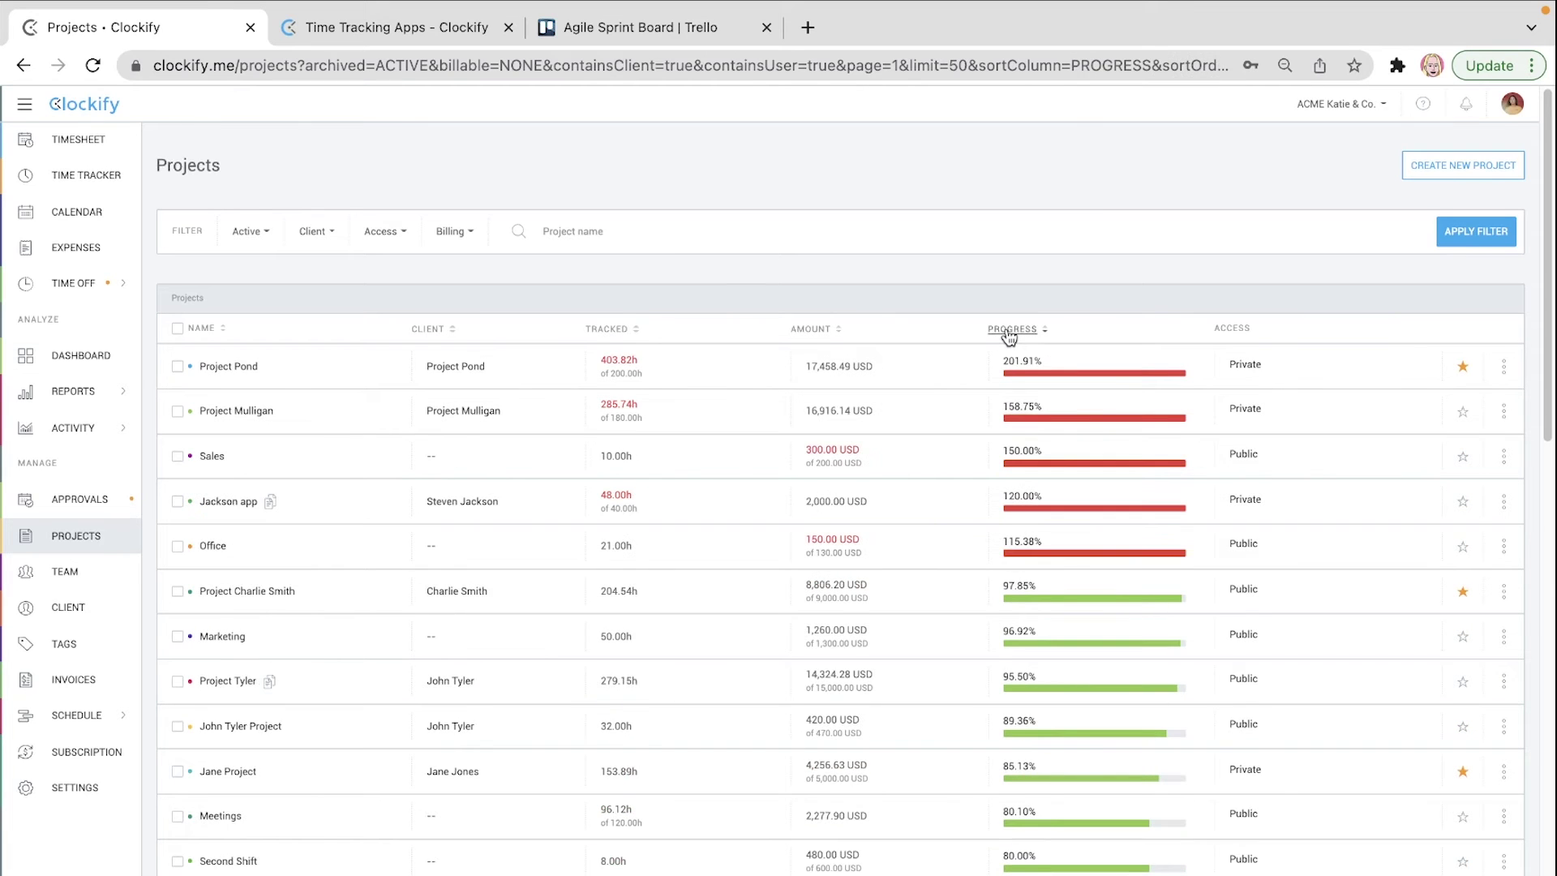
pyautogui.click(202, 328)
pyautogui.click(1503, 365)
pyautogui.click(1472, 425)
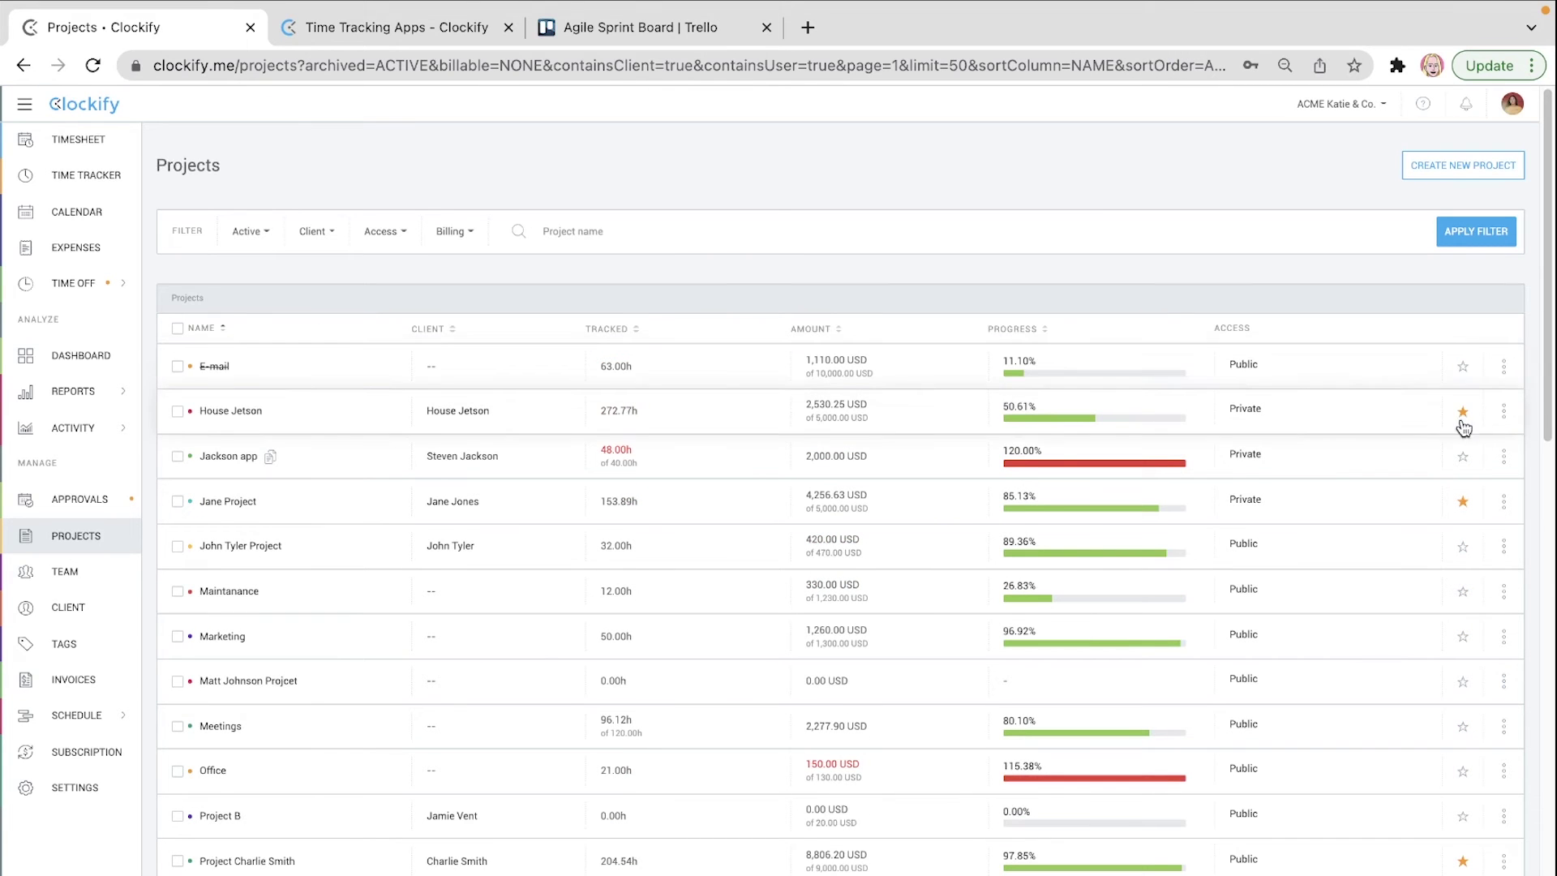
pyautogui.click(255, 544)
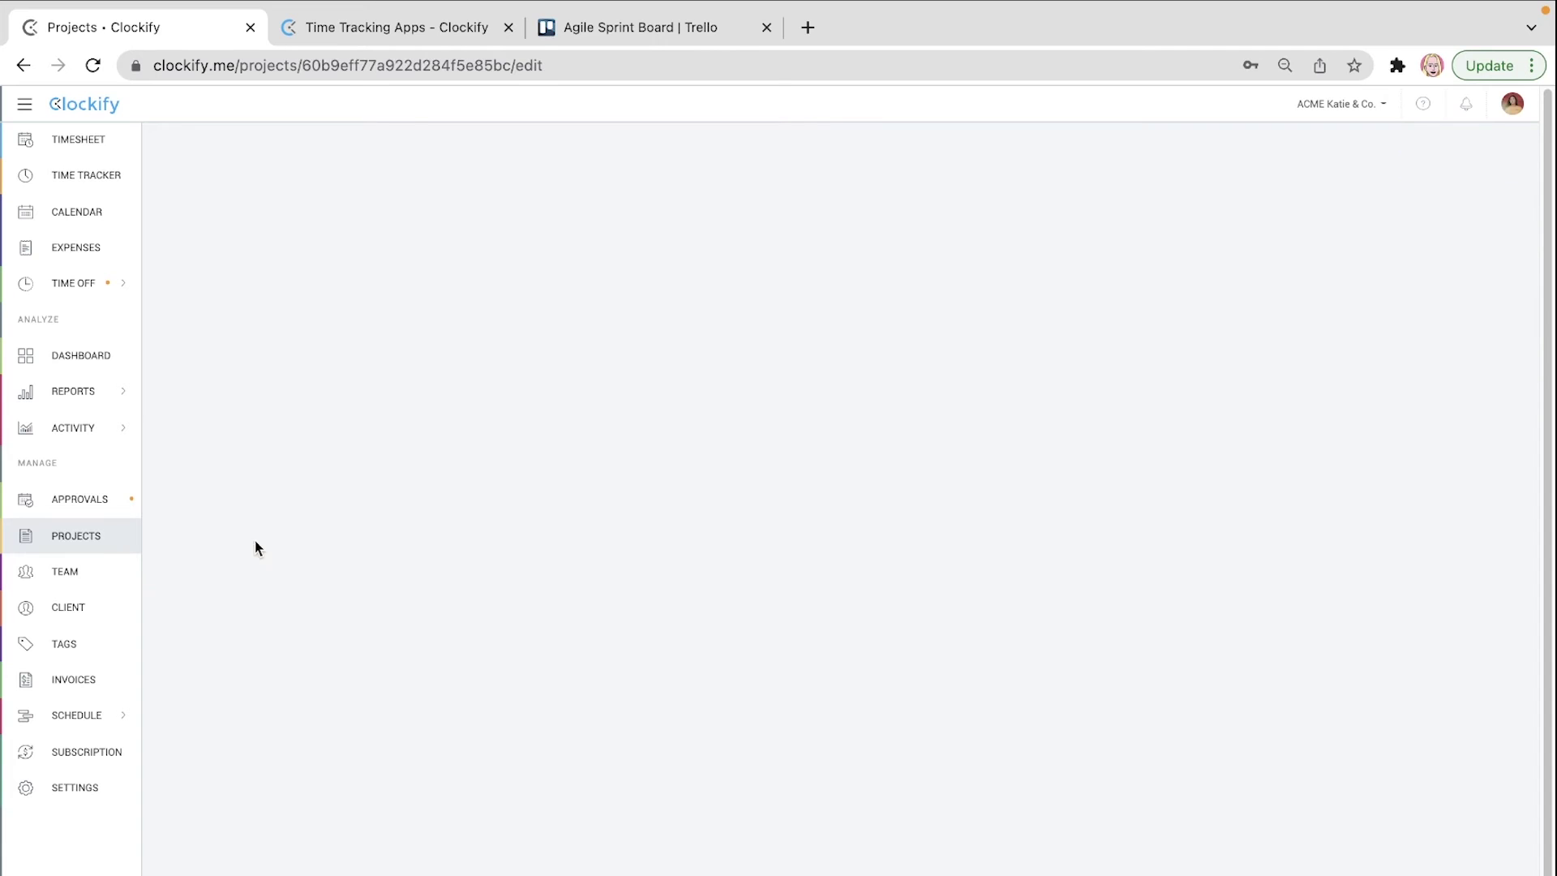
pyautogui.click(1281, 309)
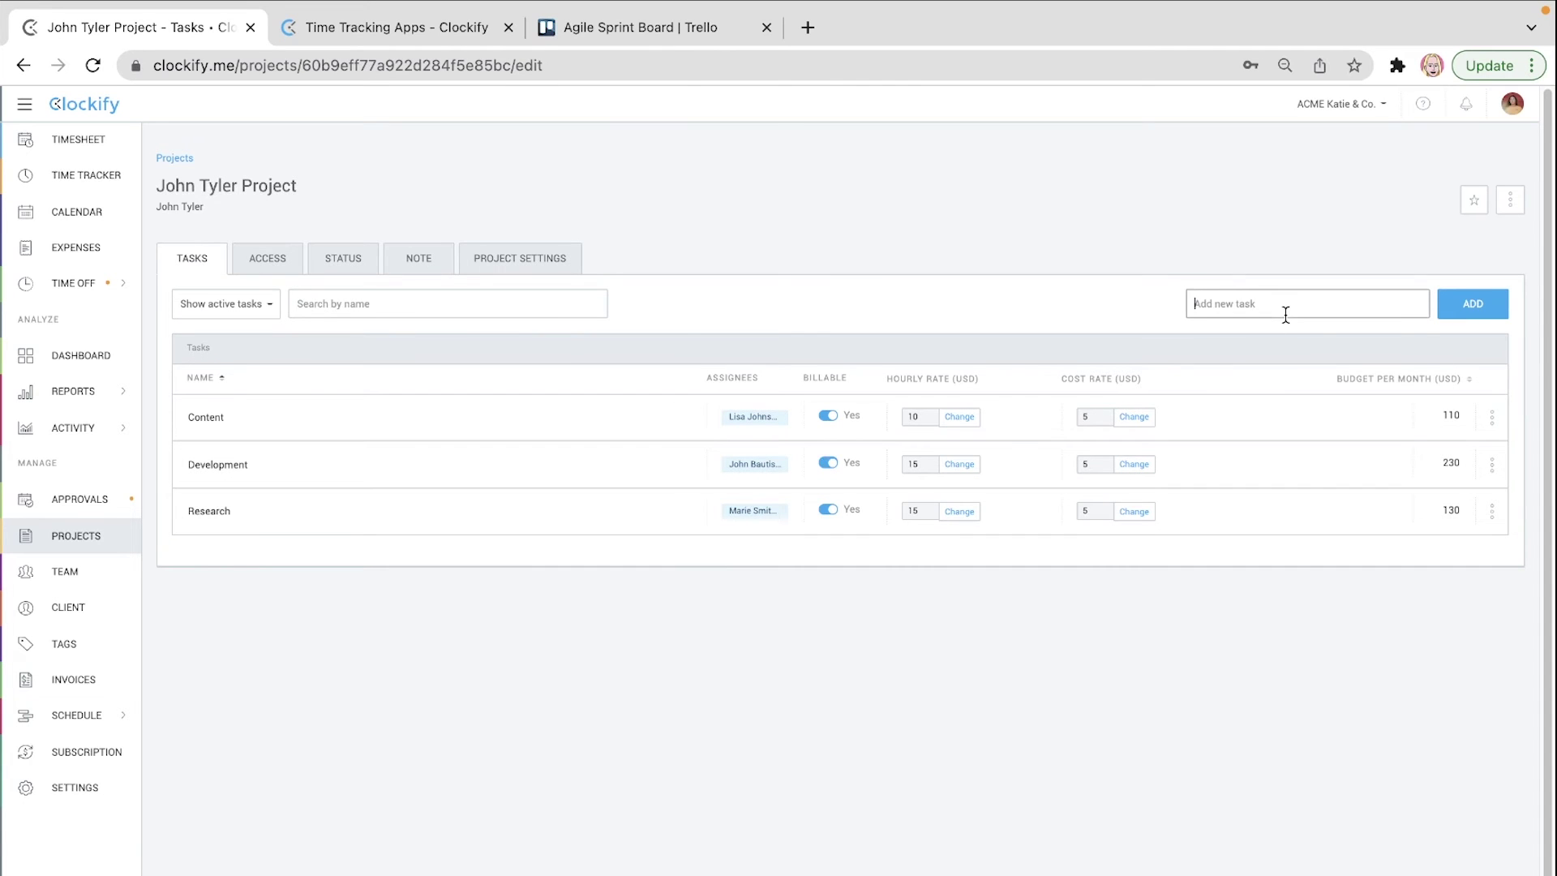
pyautogui.write('Design')
pyautogui.click(1470, 310)
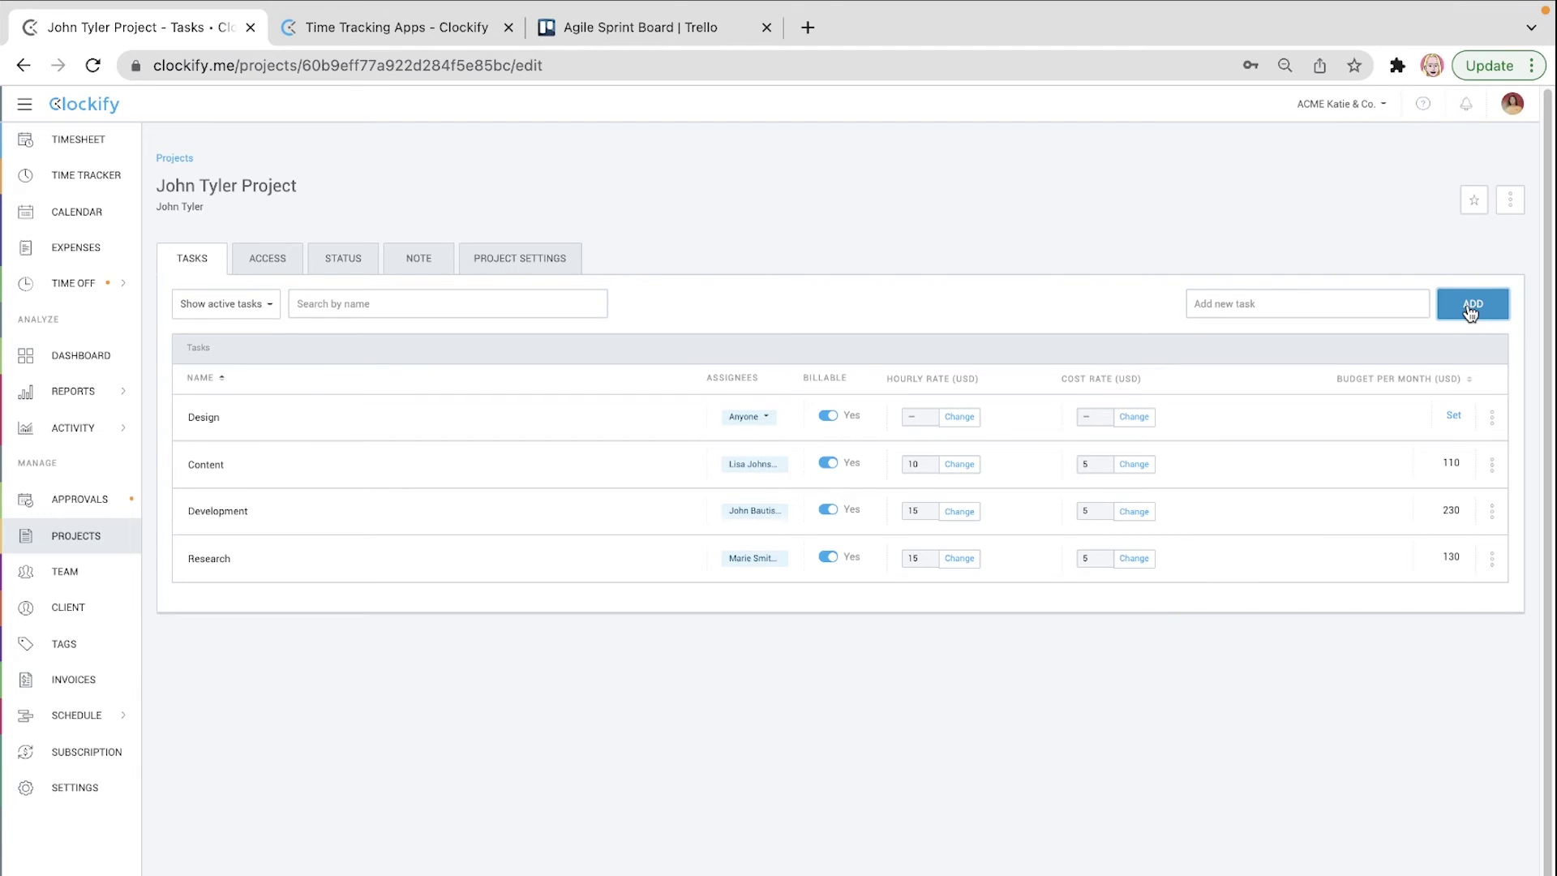
pyautogui.click(751, 419)
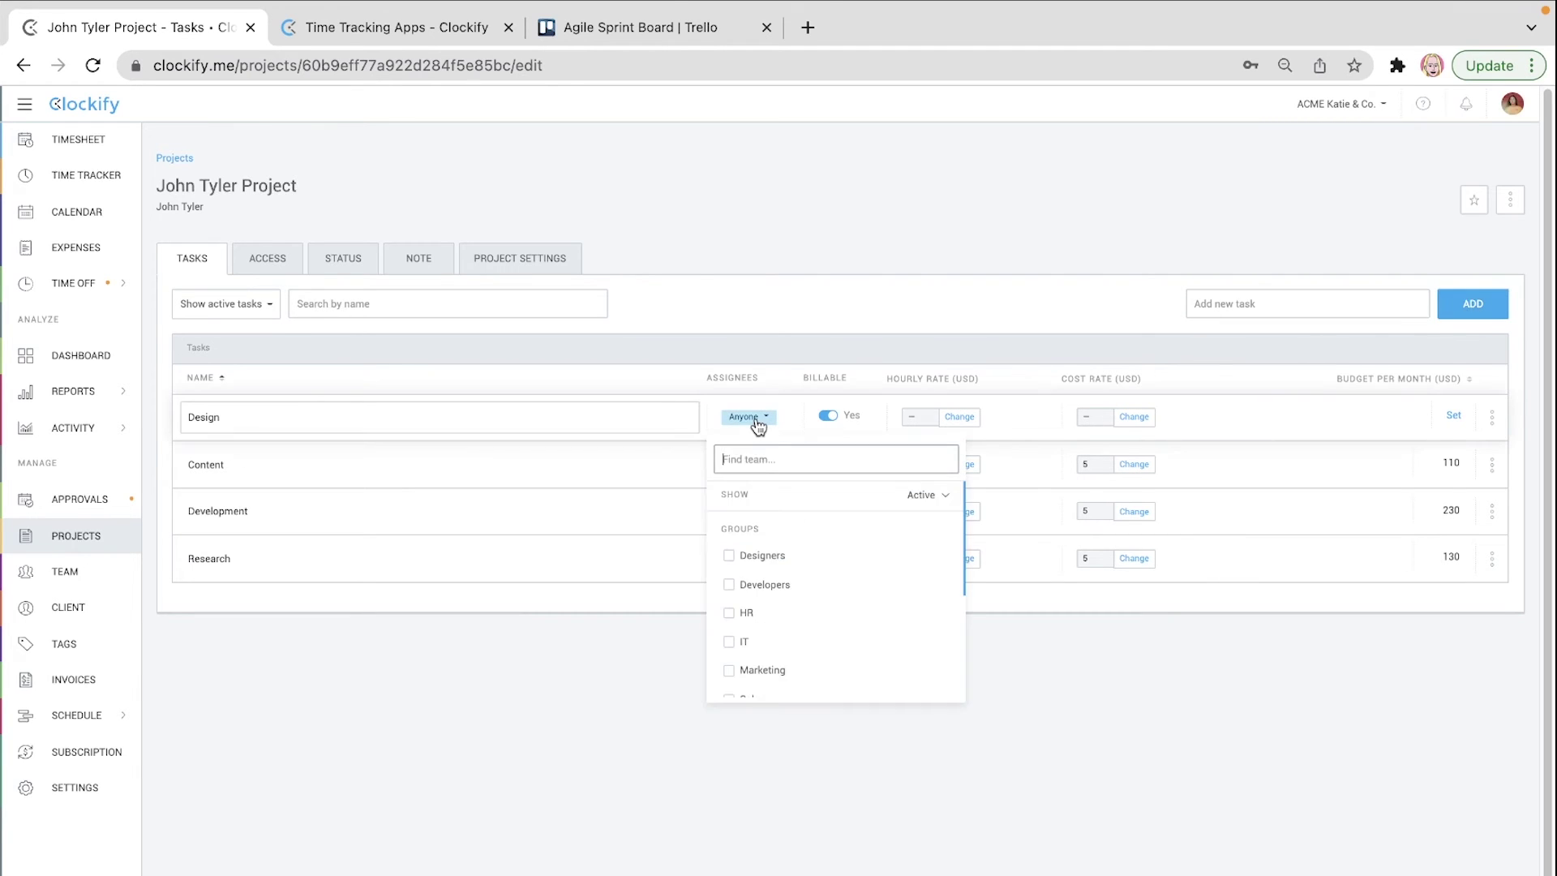
pyautogui.click(729, 555)
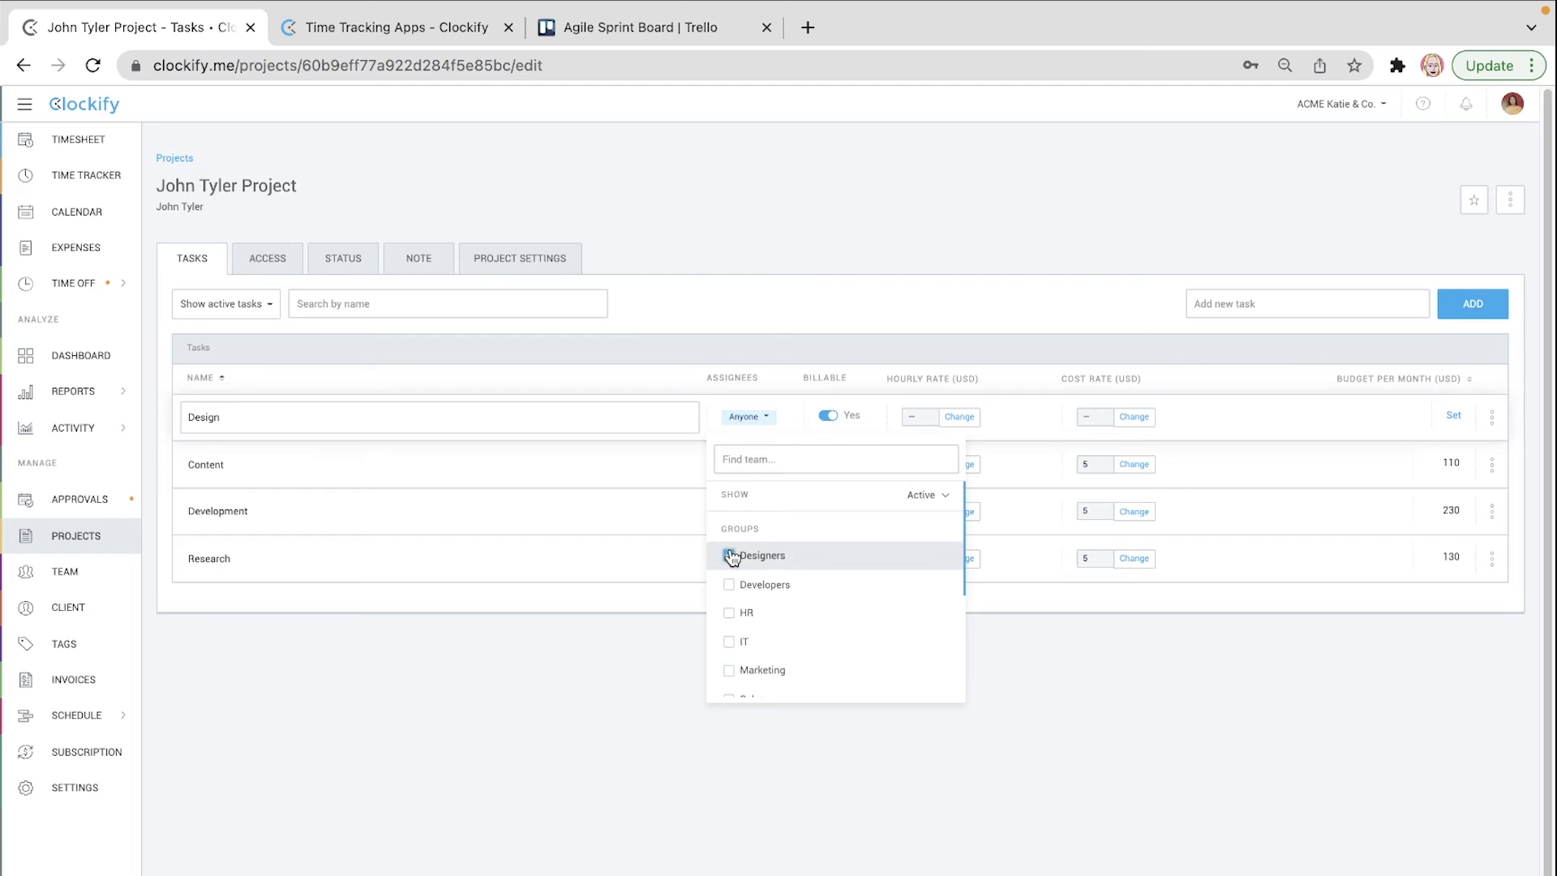
pyautogui.click(1060, 644)
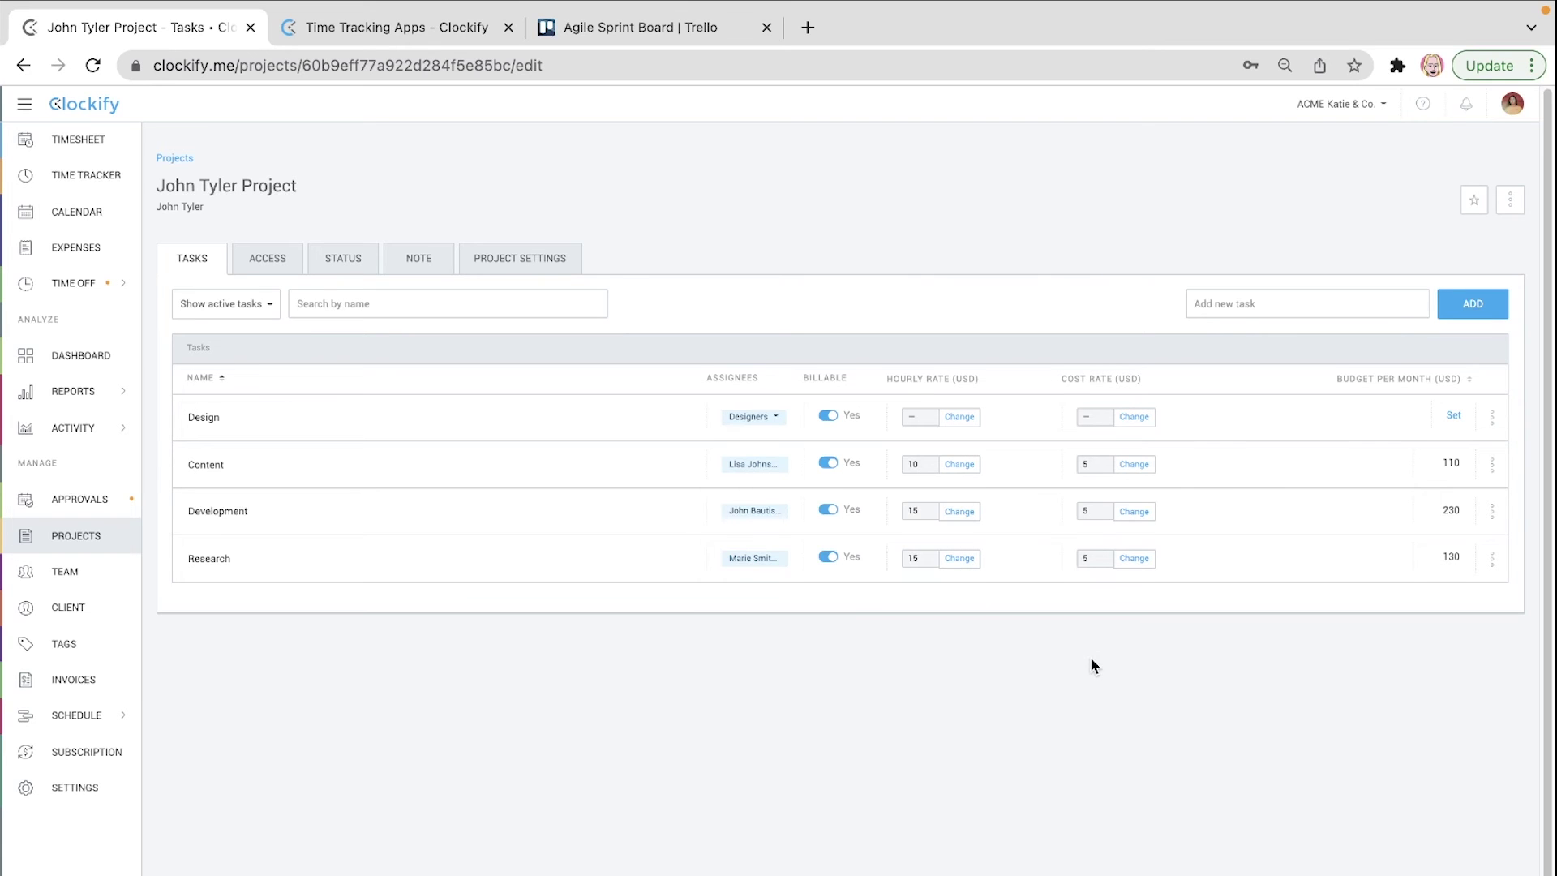
# - Set the Design task's hourly rate to 20 USD and mark it as done
pyautogui.click(969, 420)
pyautogui.press('BackSpace')
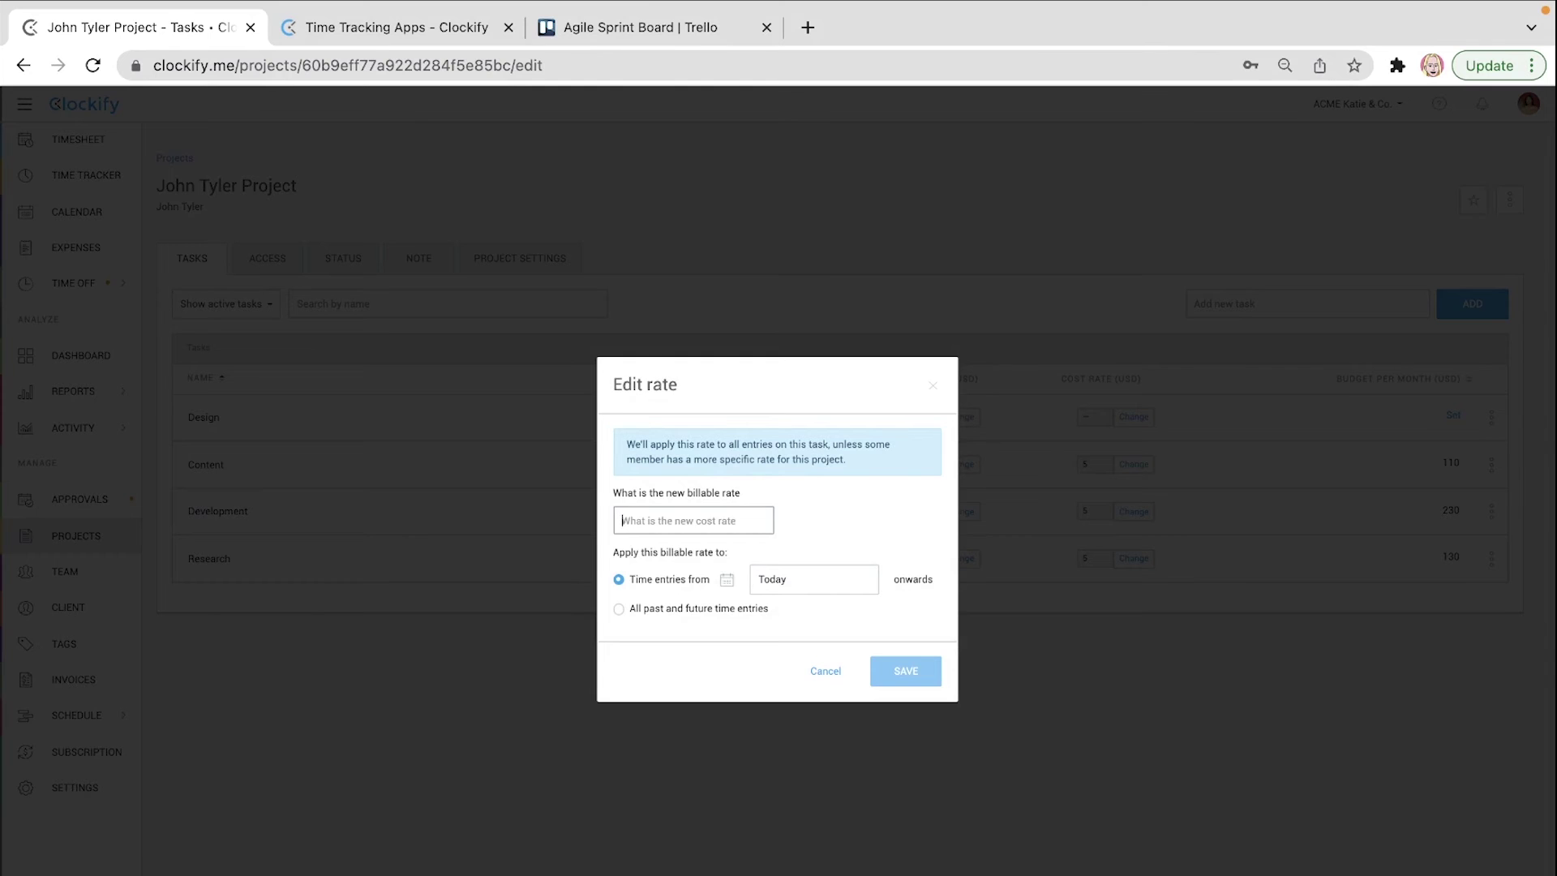
pyautogui.write('20')
pyautogui.click(906, 669)
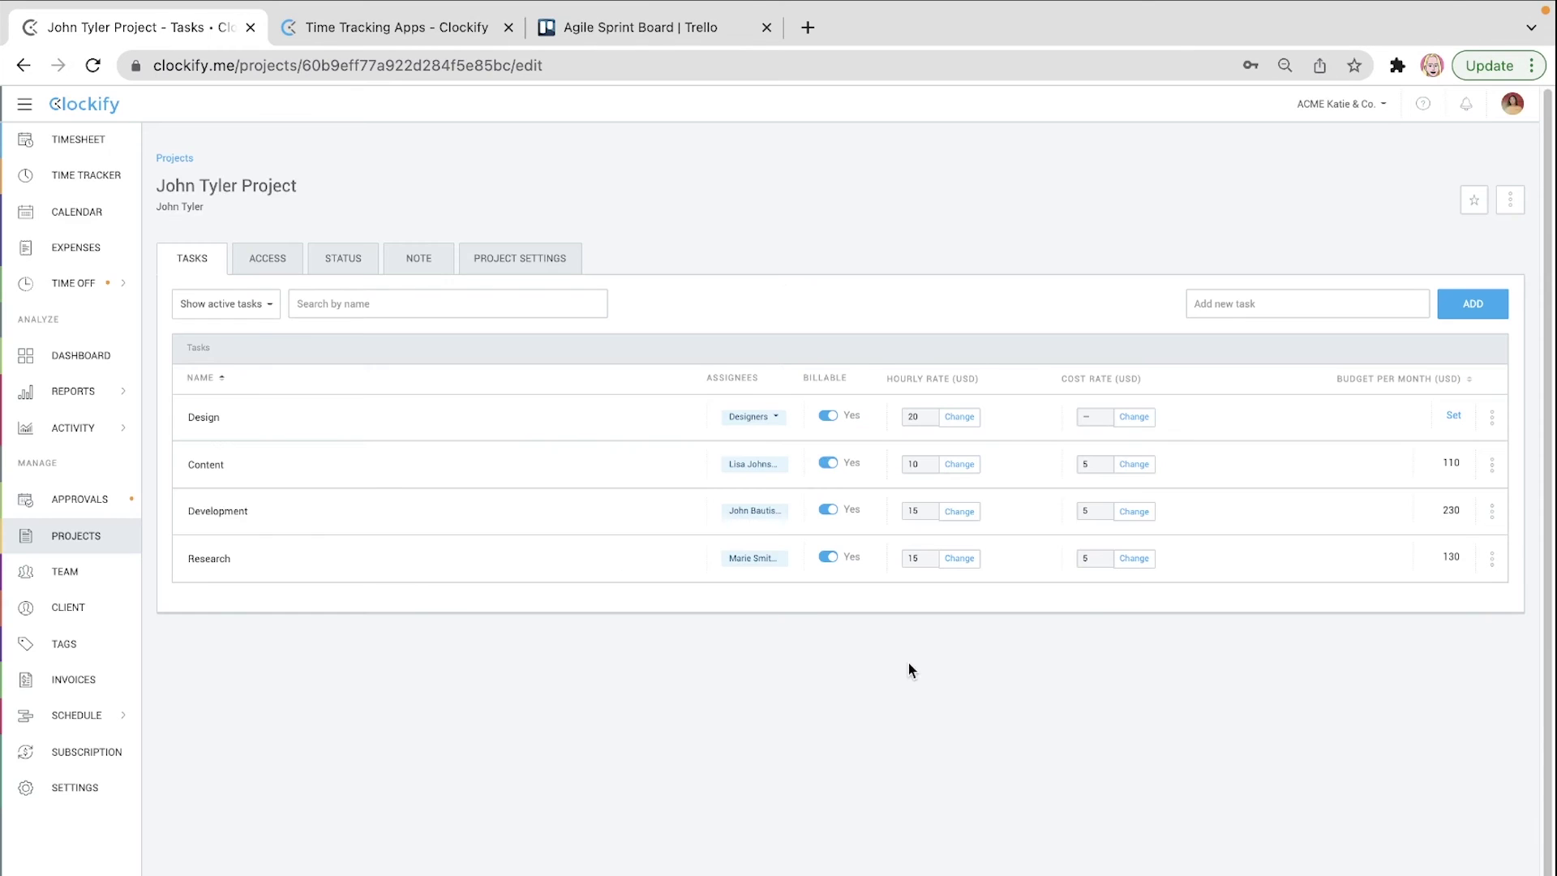
pyautogui.click(1492, 417)
pyautogui.click(1443, 451)
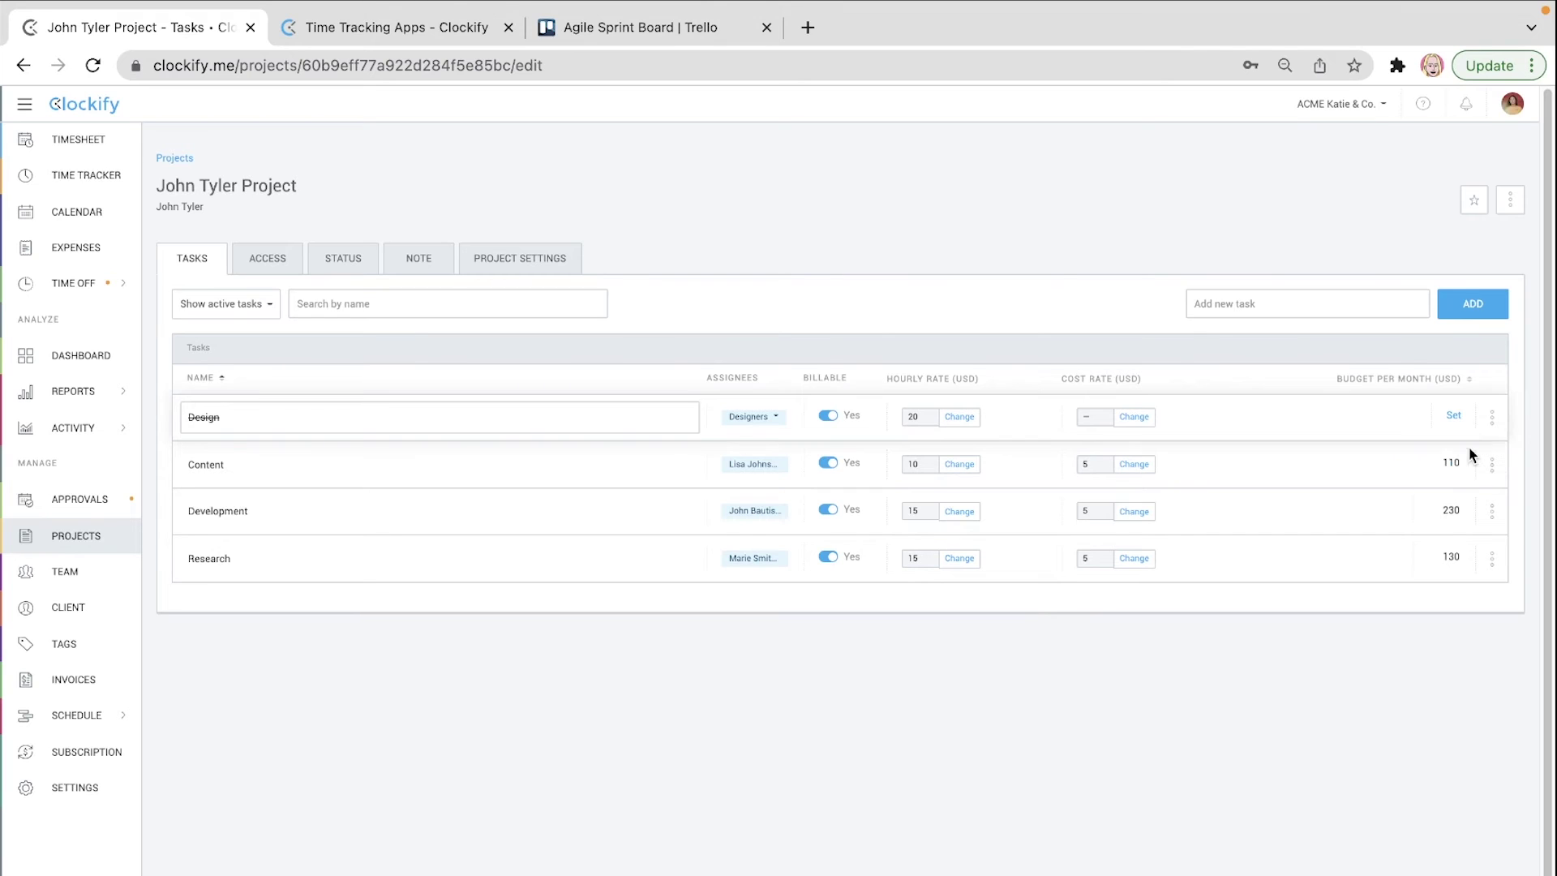
pyautogui.click(267, 259)
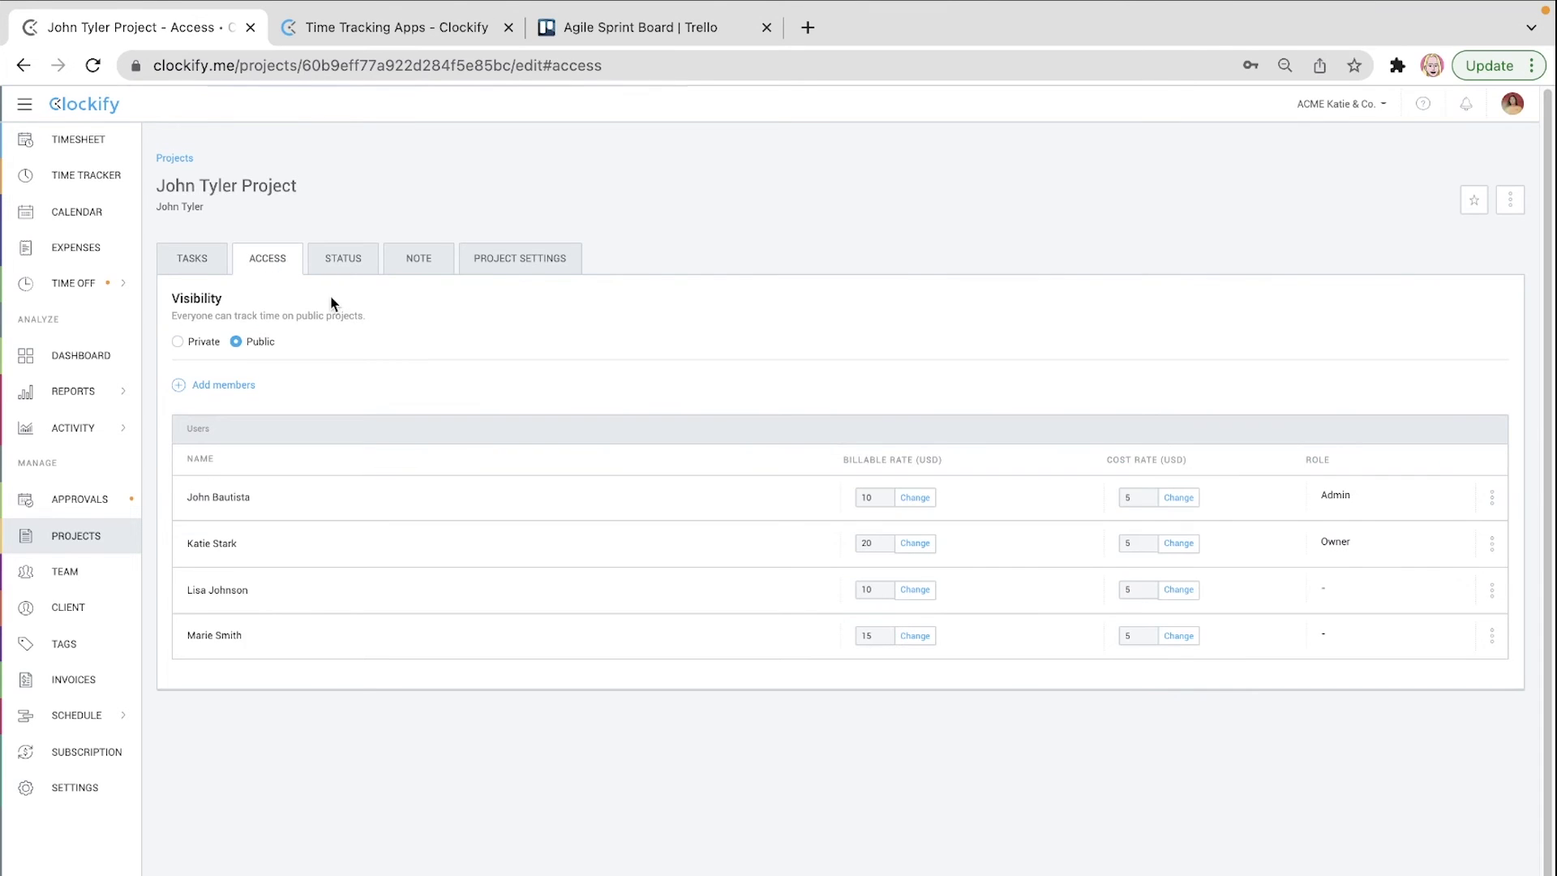
pyautogui.click(215, 384)
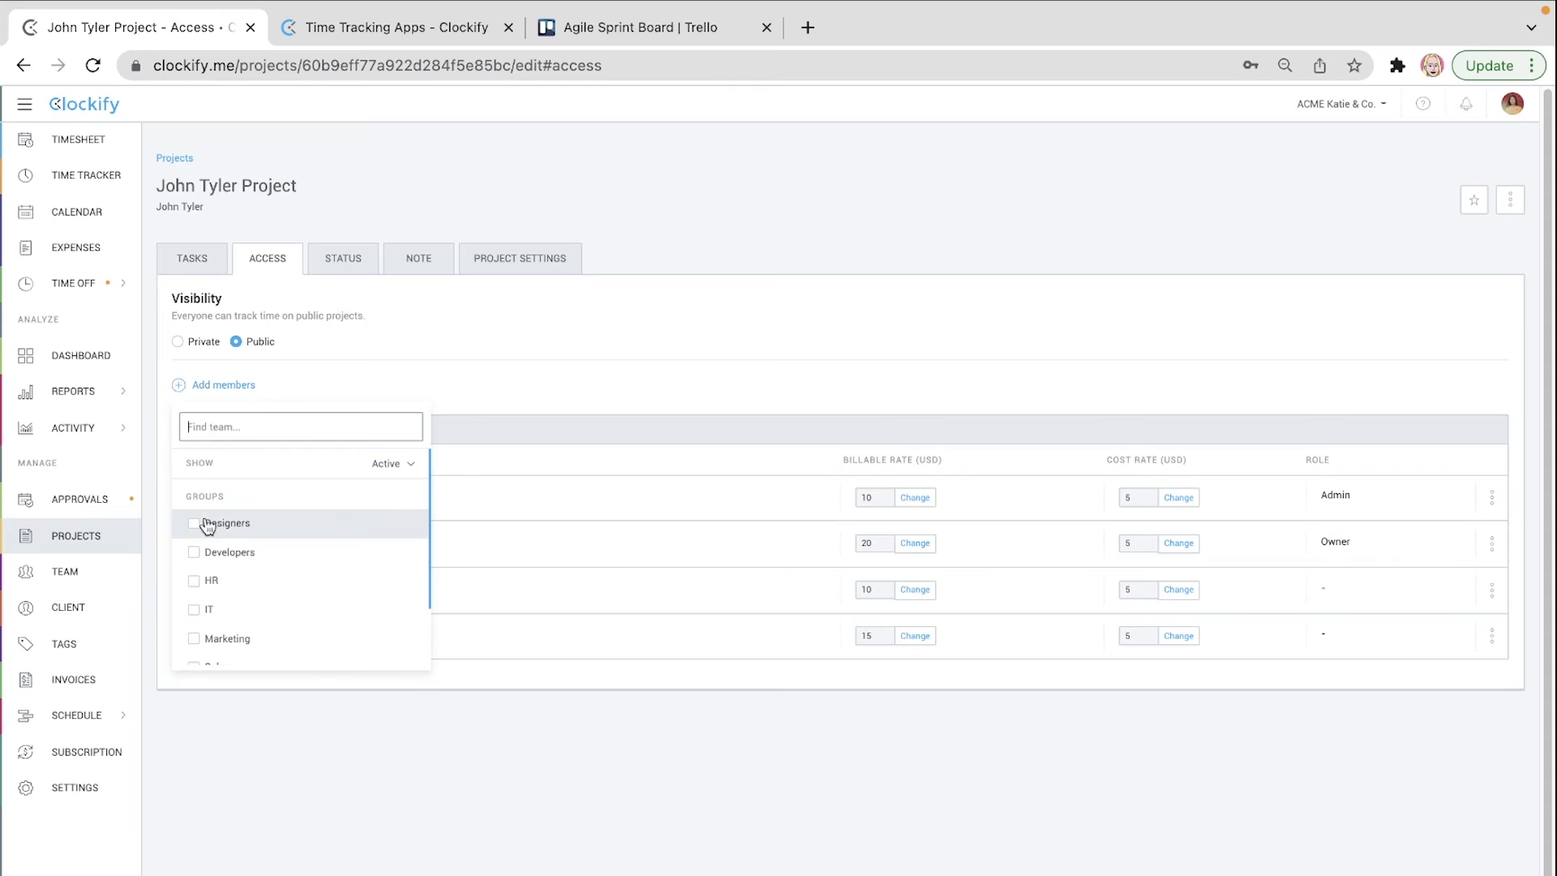
pyautogui.click(199, 522)
pyautogui.click(509, 748)
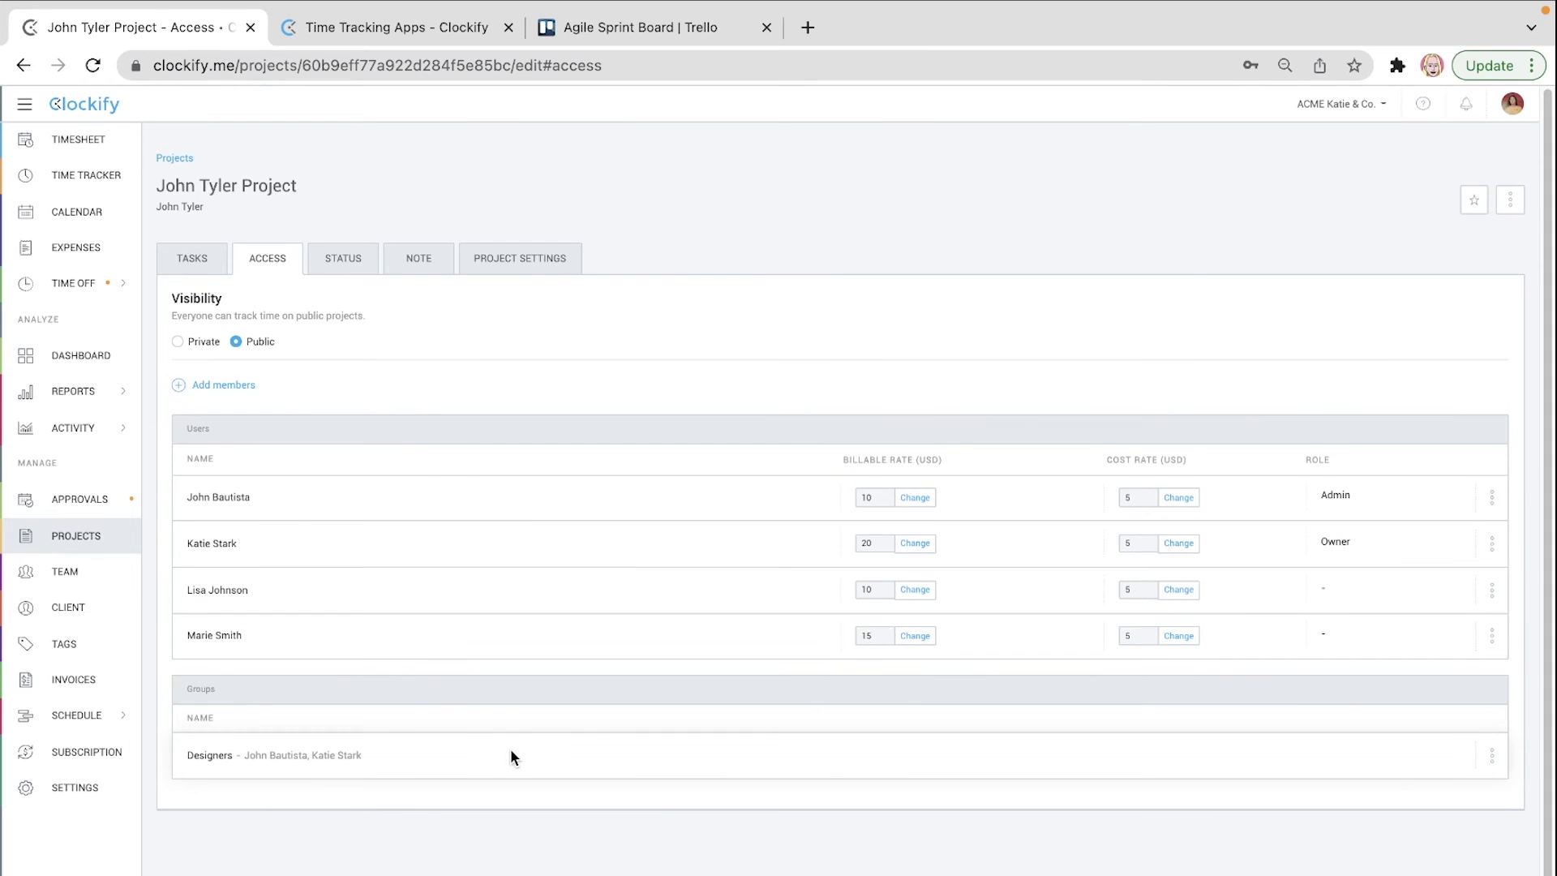
# - Review the project's Status, Note and Project Settings tabs
pyautogui.click(336, 270)
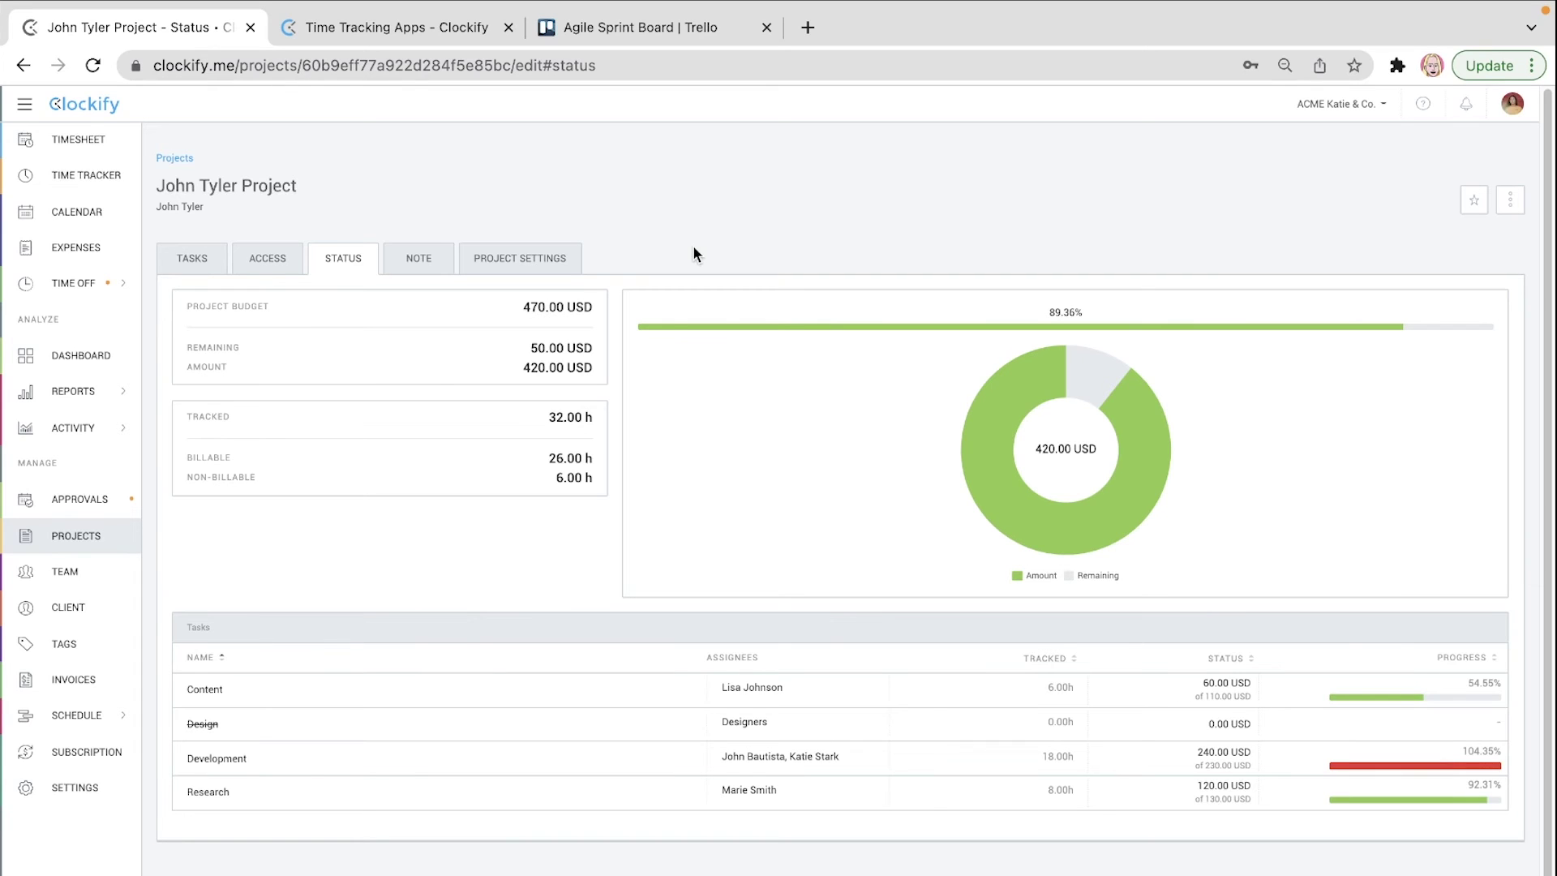
pyautogui.click(444, 260)
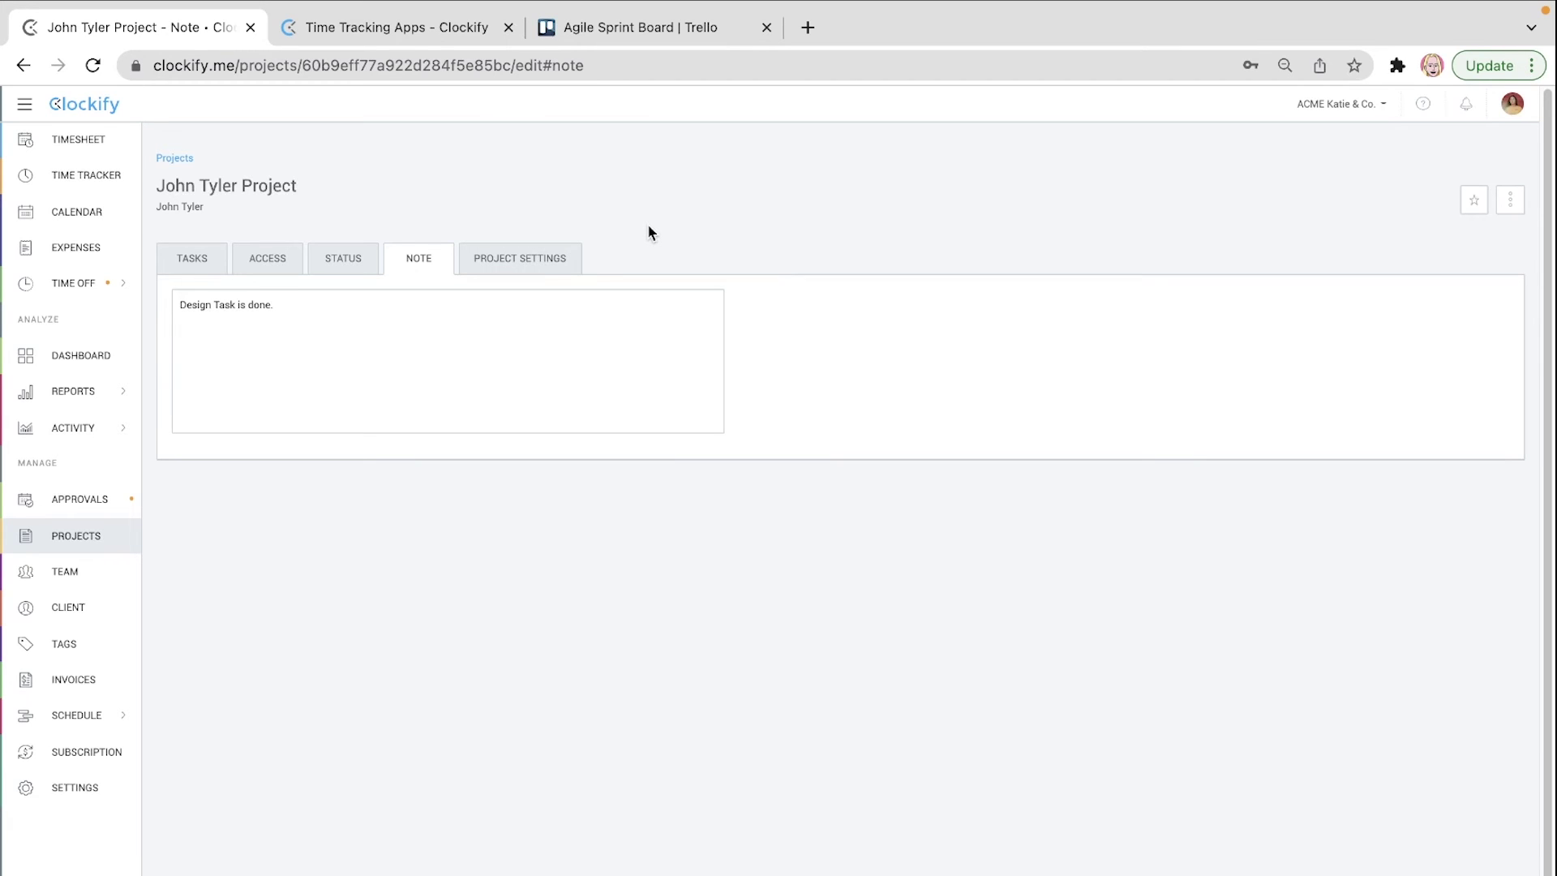
pyautogui.click(487, 261)
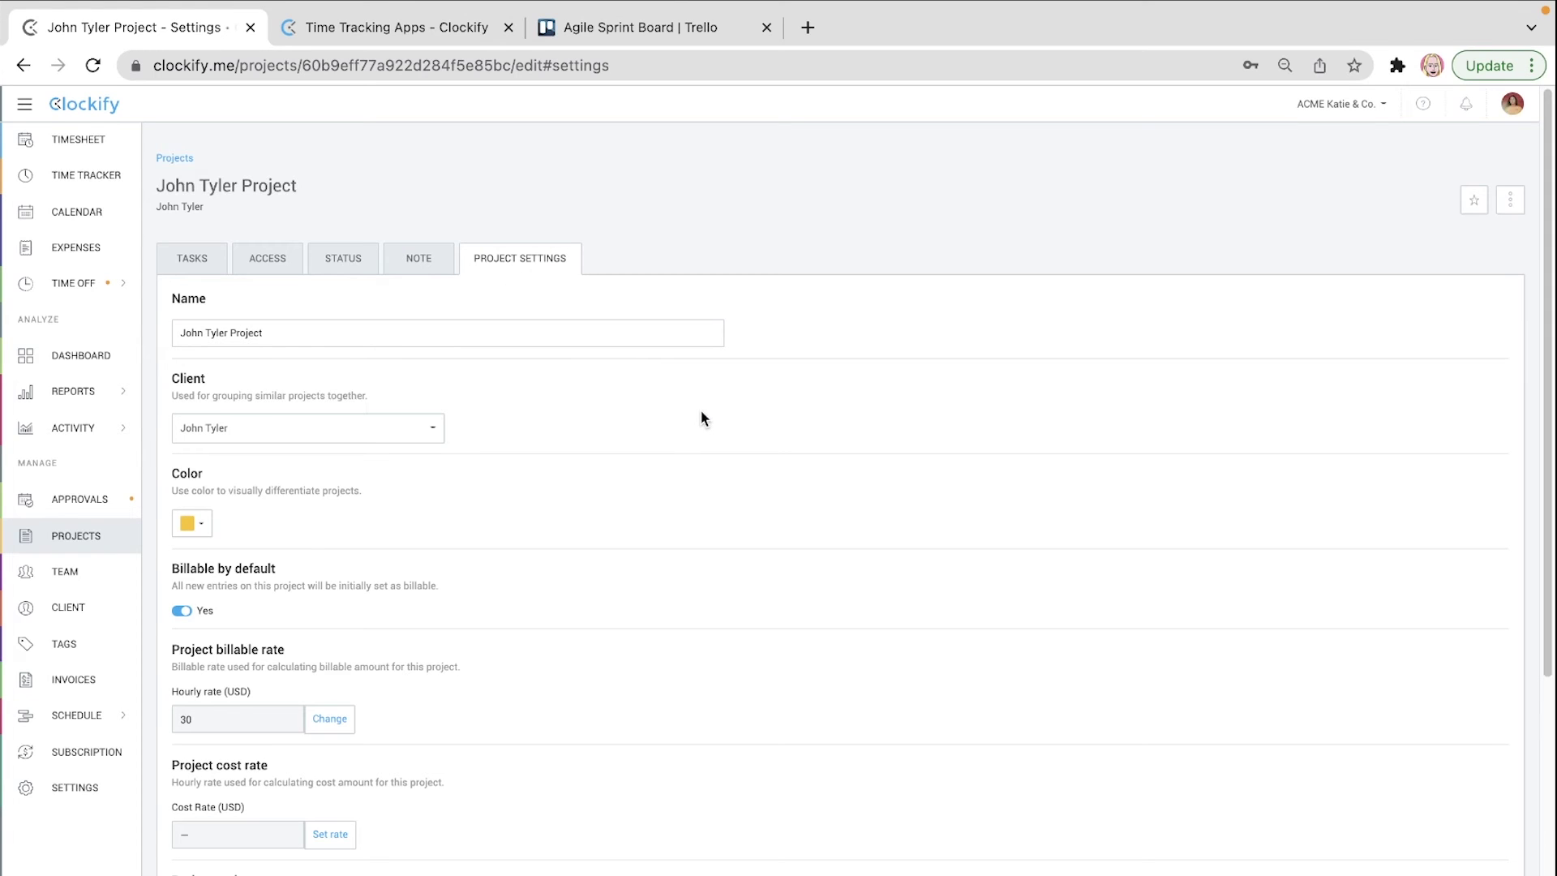
# - Keep the project estimate unchanged, add a Mileage additional field, and go to the Team page
pyautogui.scroll(-2, 673, 454)
pyautogui.scroll(-2, 630, 517)
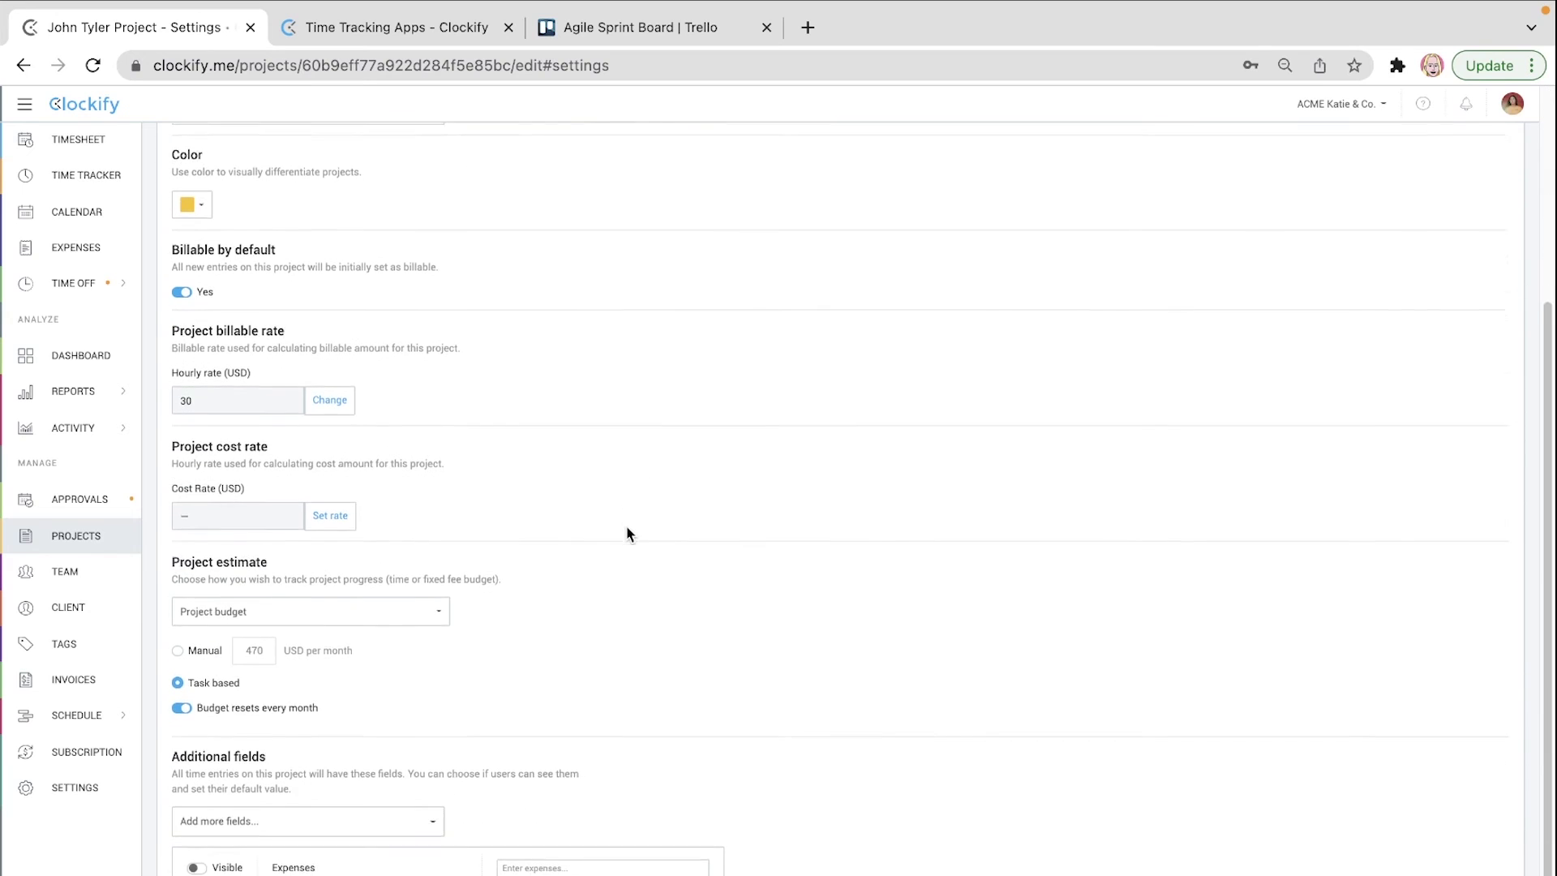
pyautogui.scroll(-1, 608, 531)
pyautogui.click(416, 508)
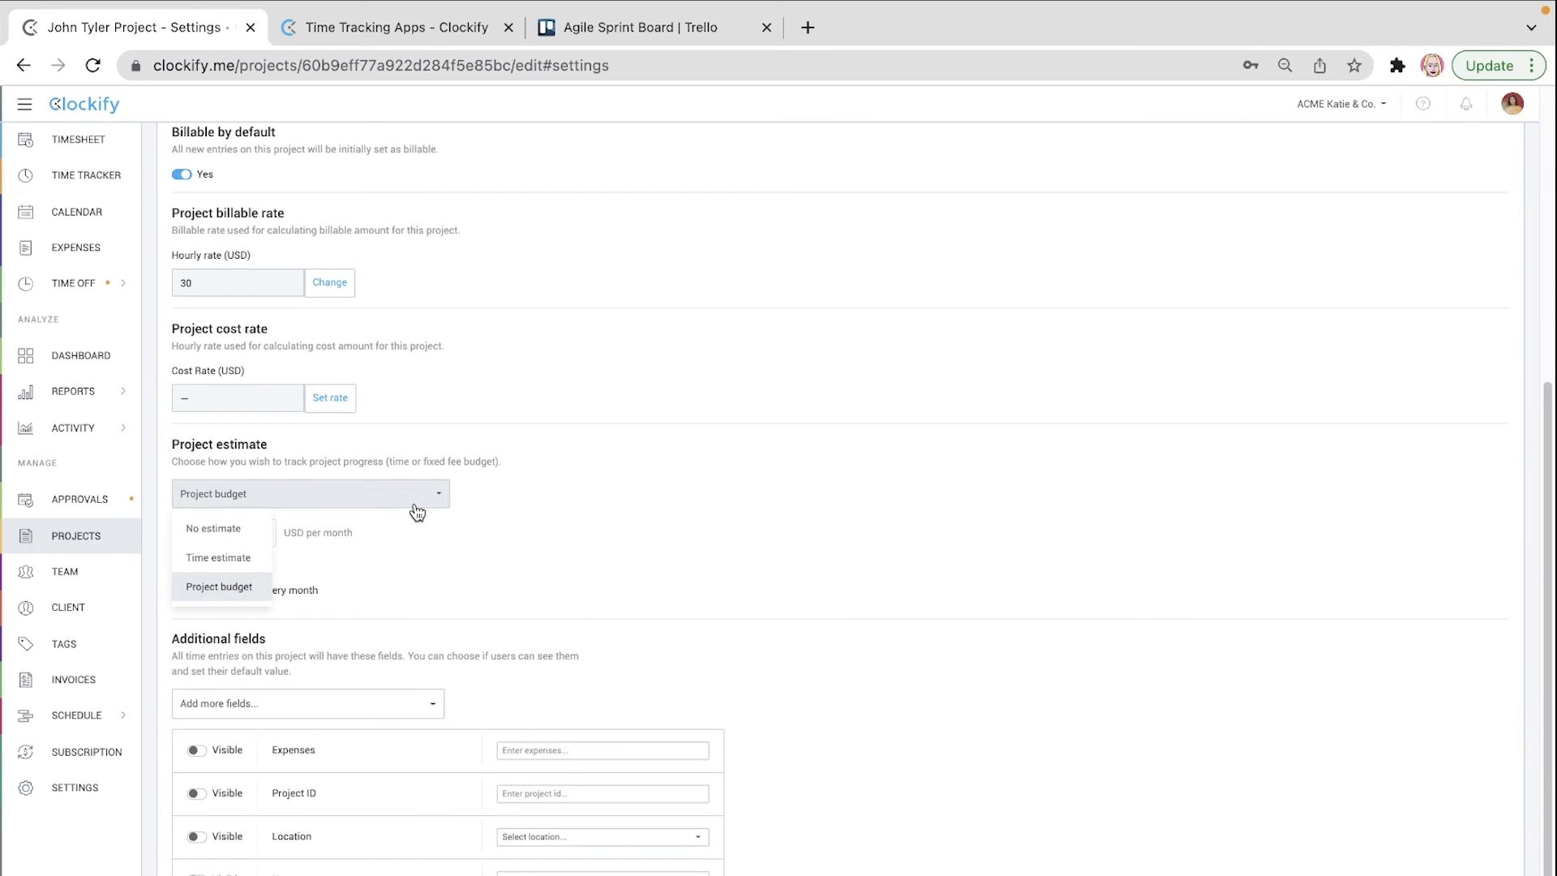
pyautogui.click(417, 509)
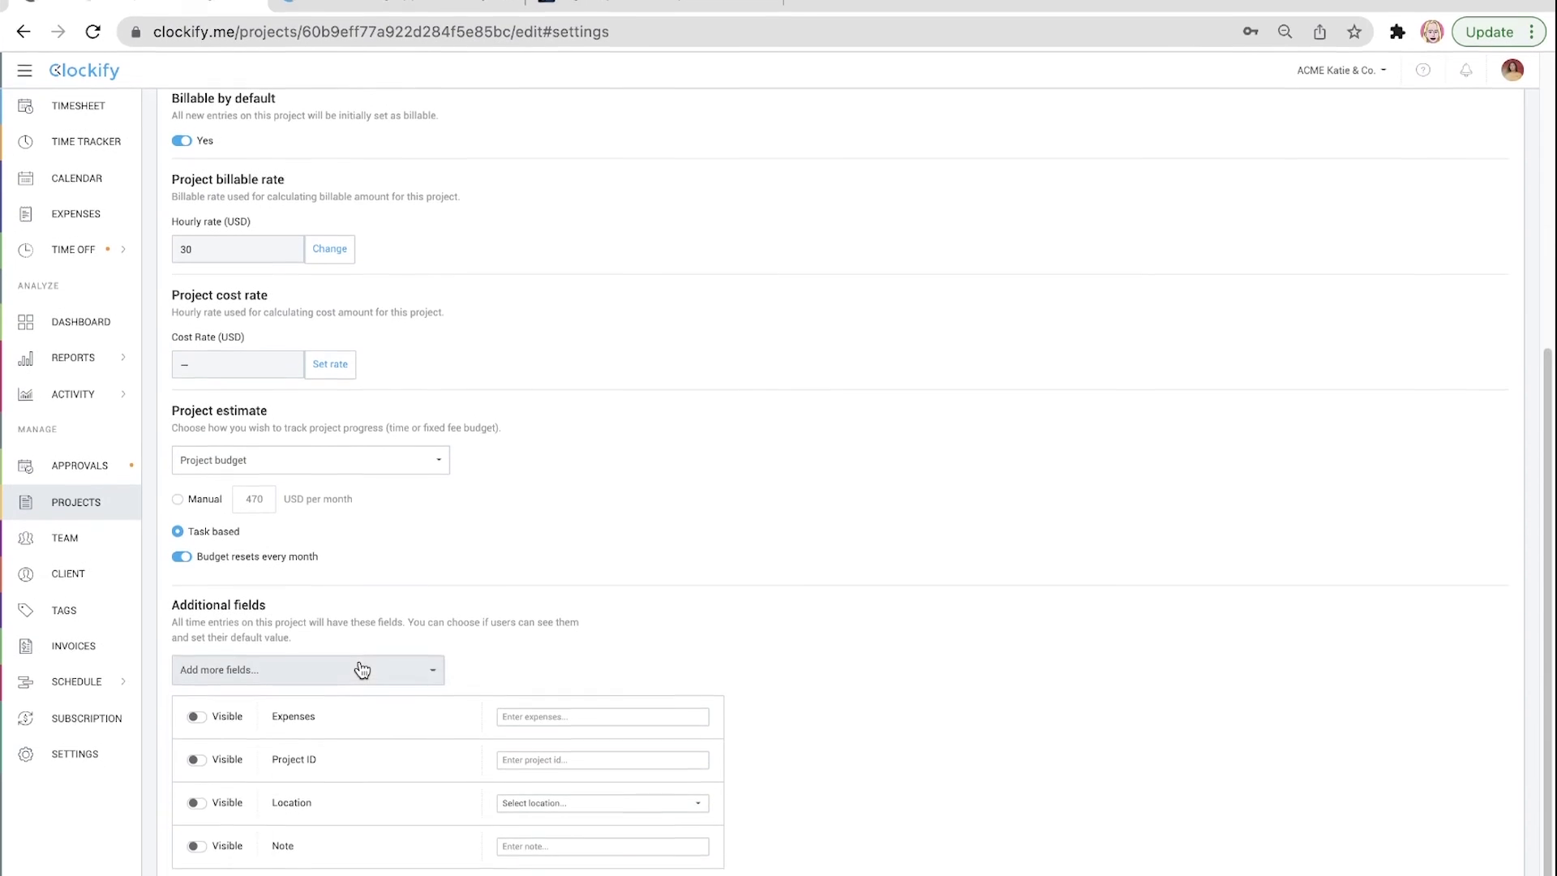
pyautogui.click(361, 670)
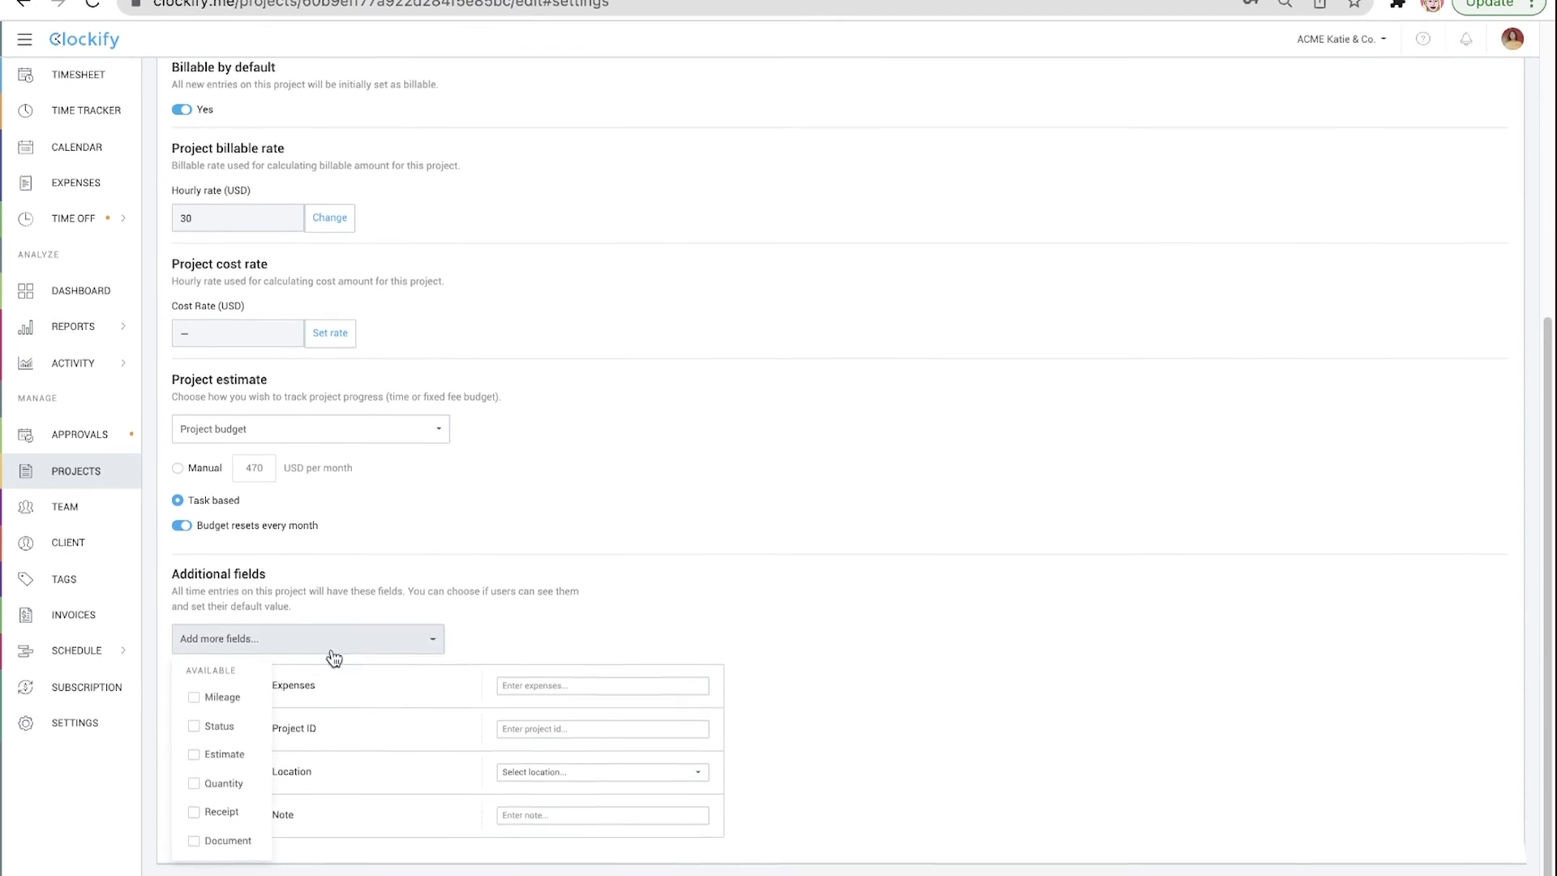
pyautogui.click(195, 728)
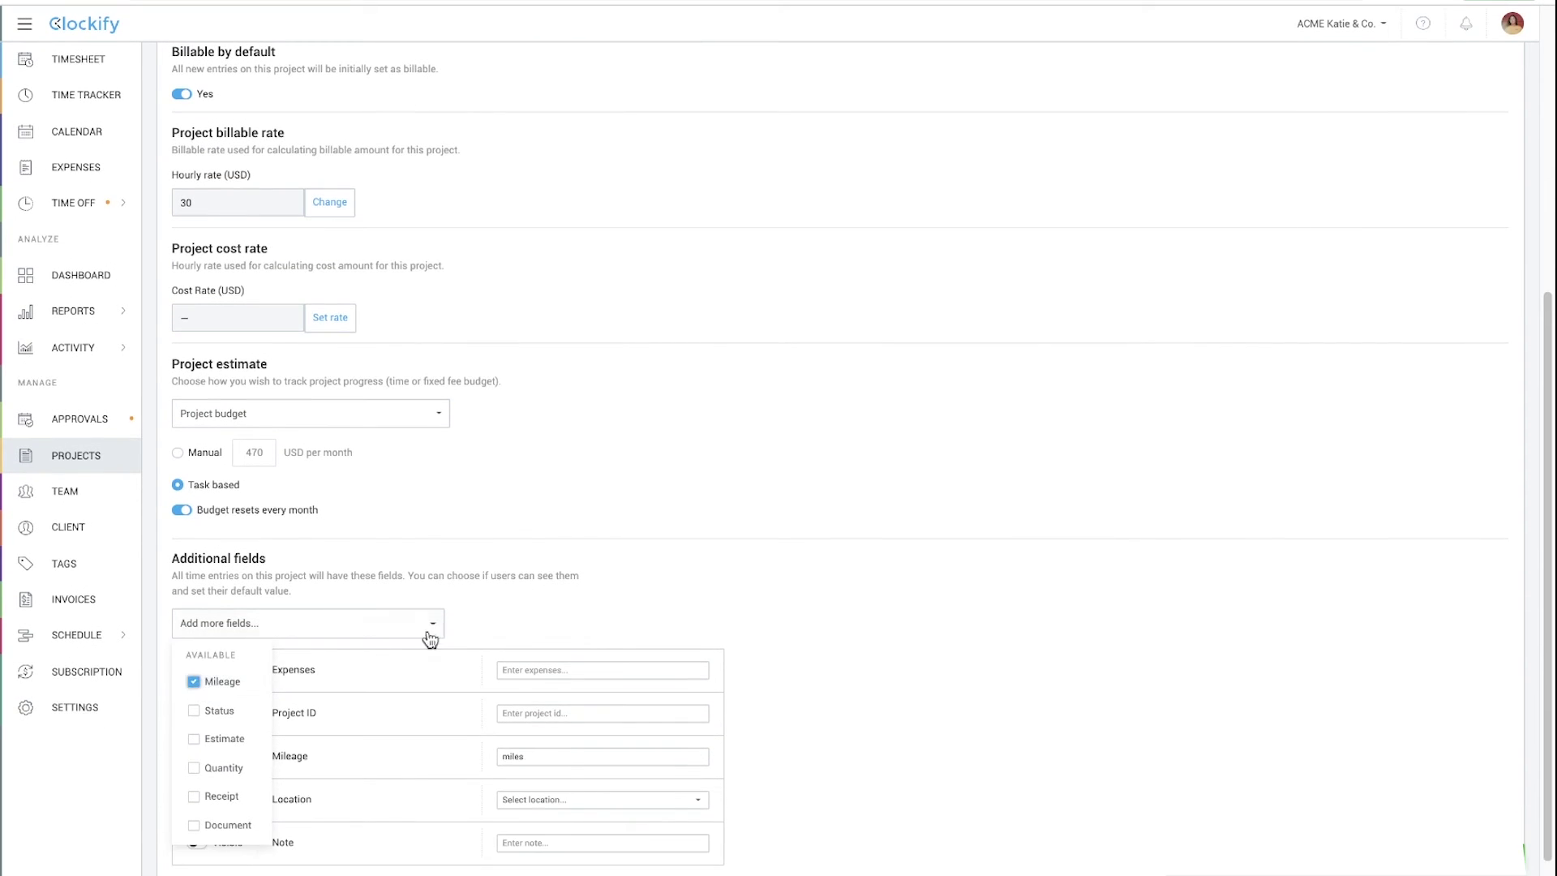
pyautogui.click(584, 616)
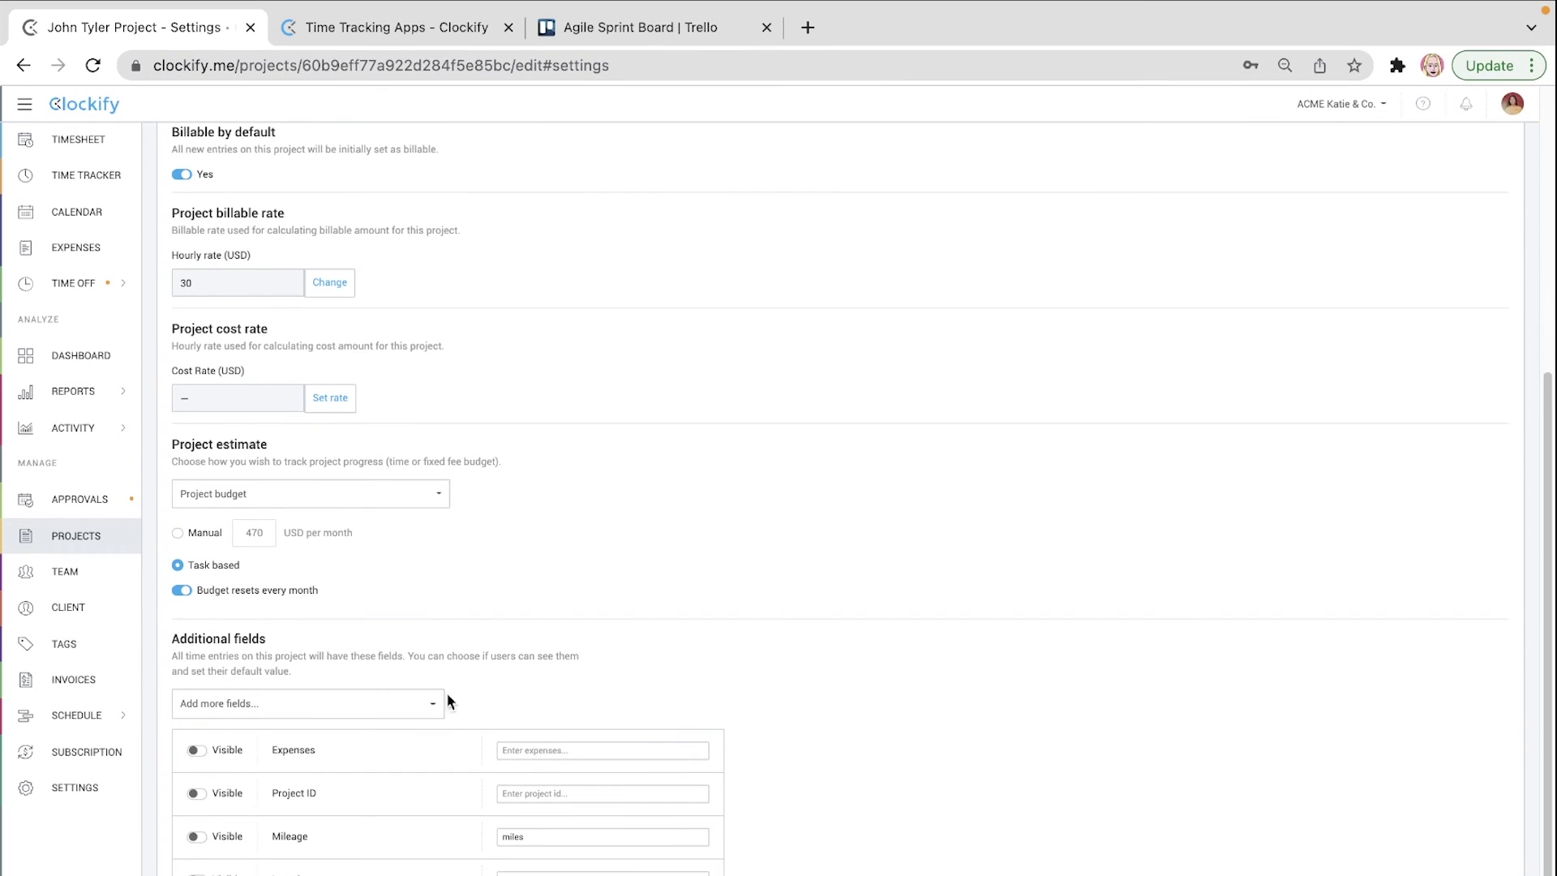
pyautogui.click(89, 572)
pyautogui.click(1442, 296)
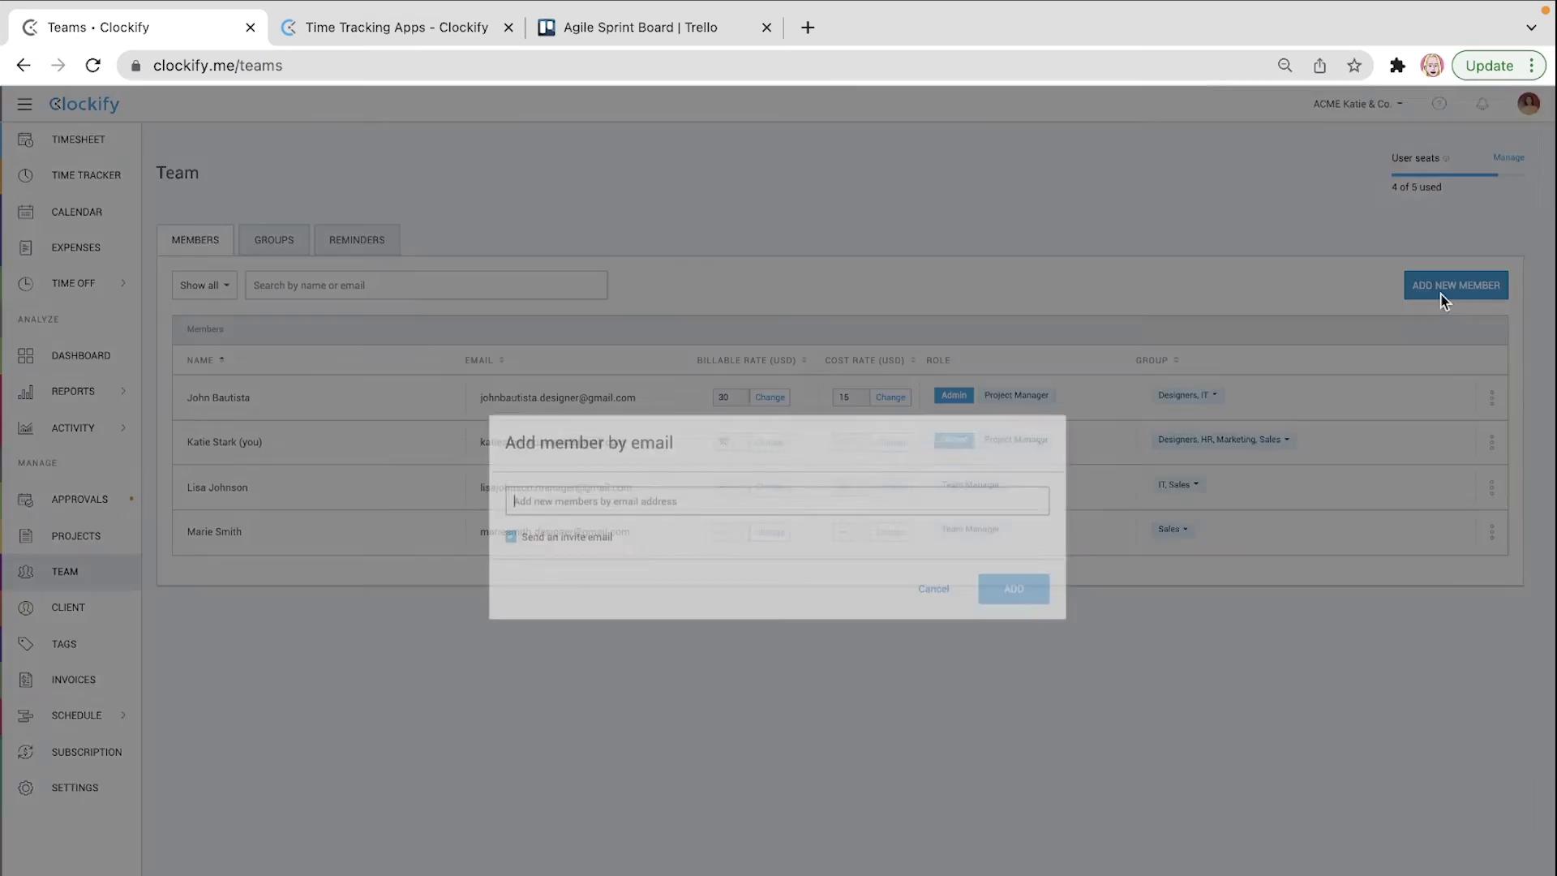
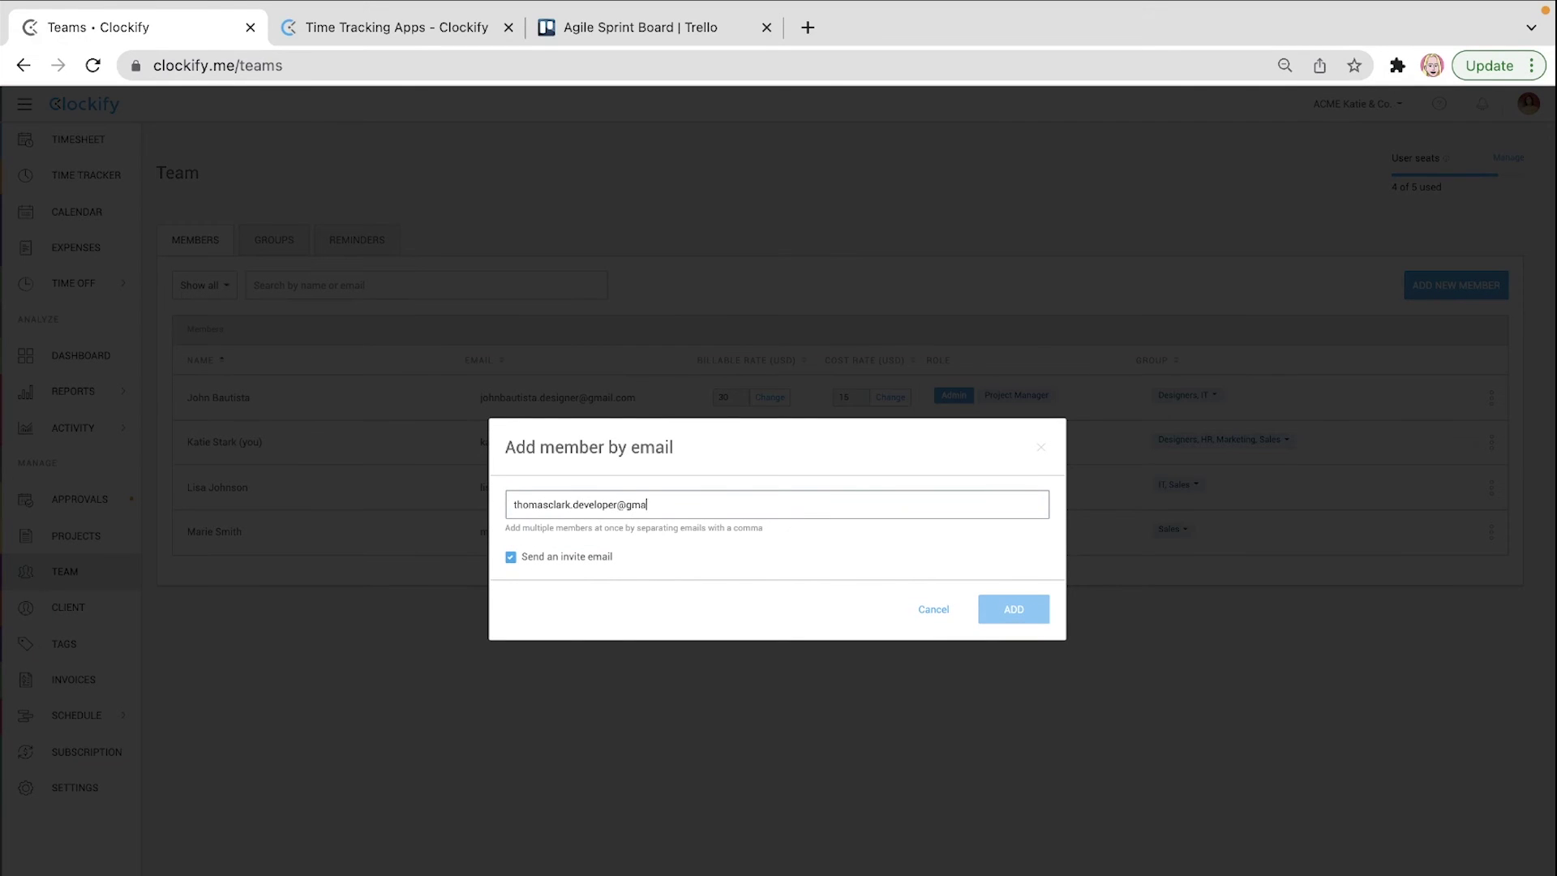
pyautogui.click(1004, 610)
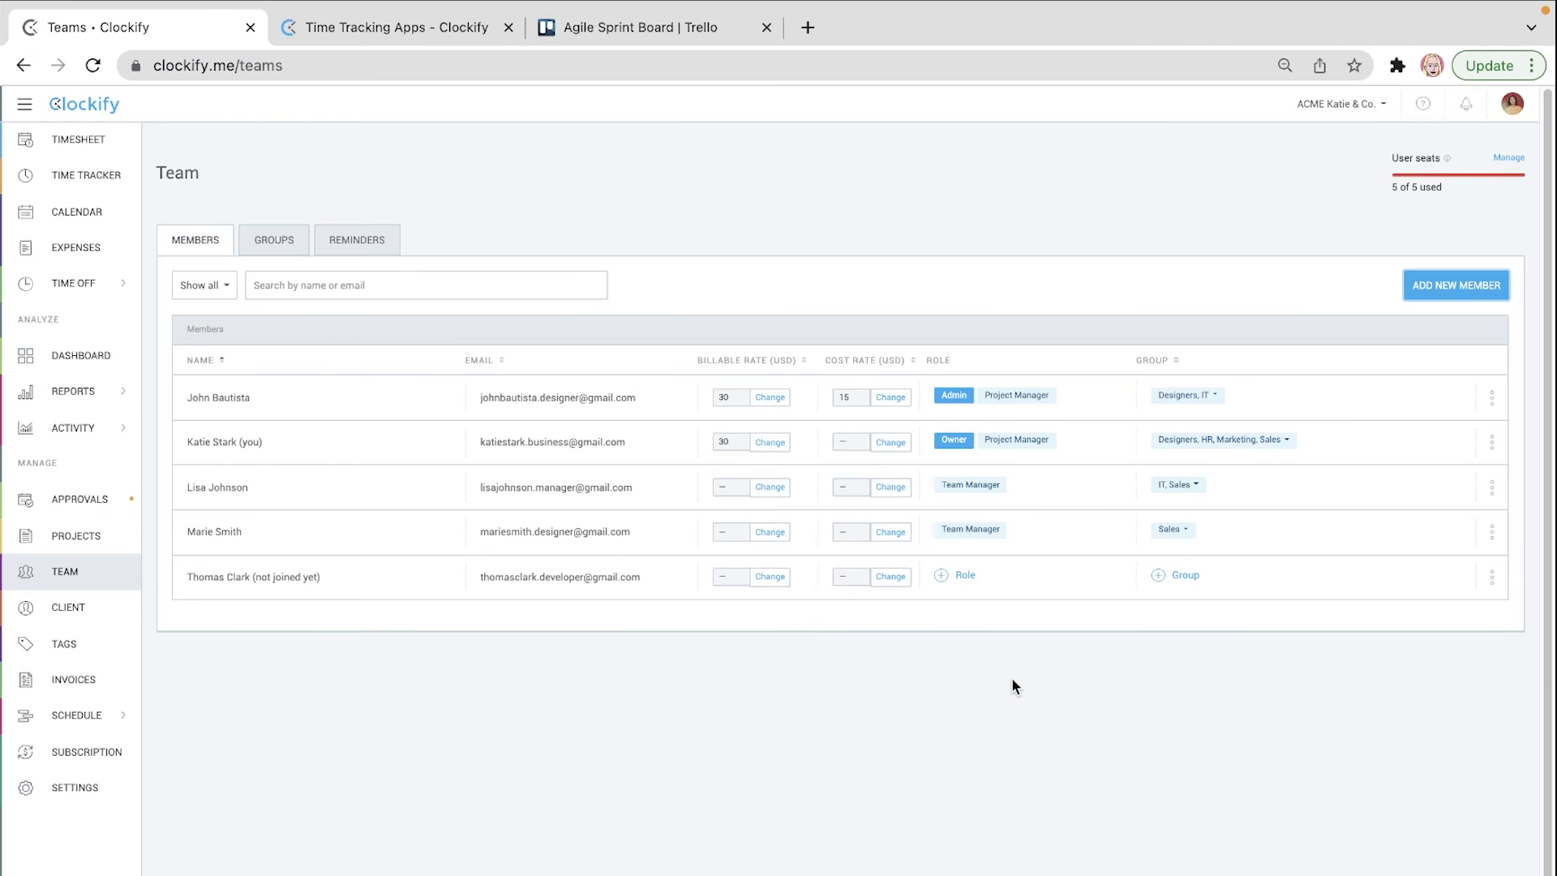
pyautogui.click(953, 576)
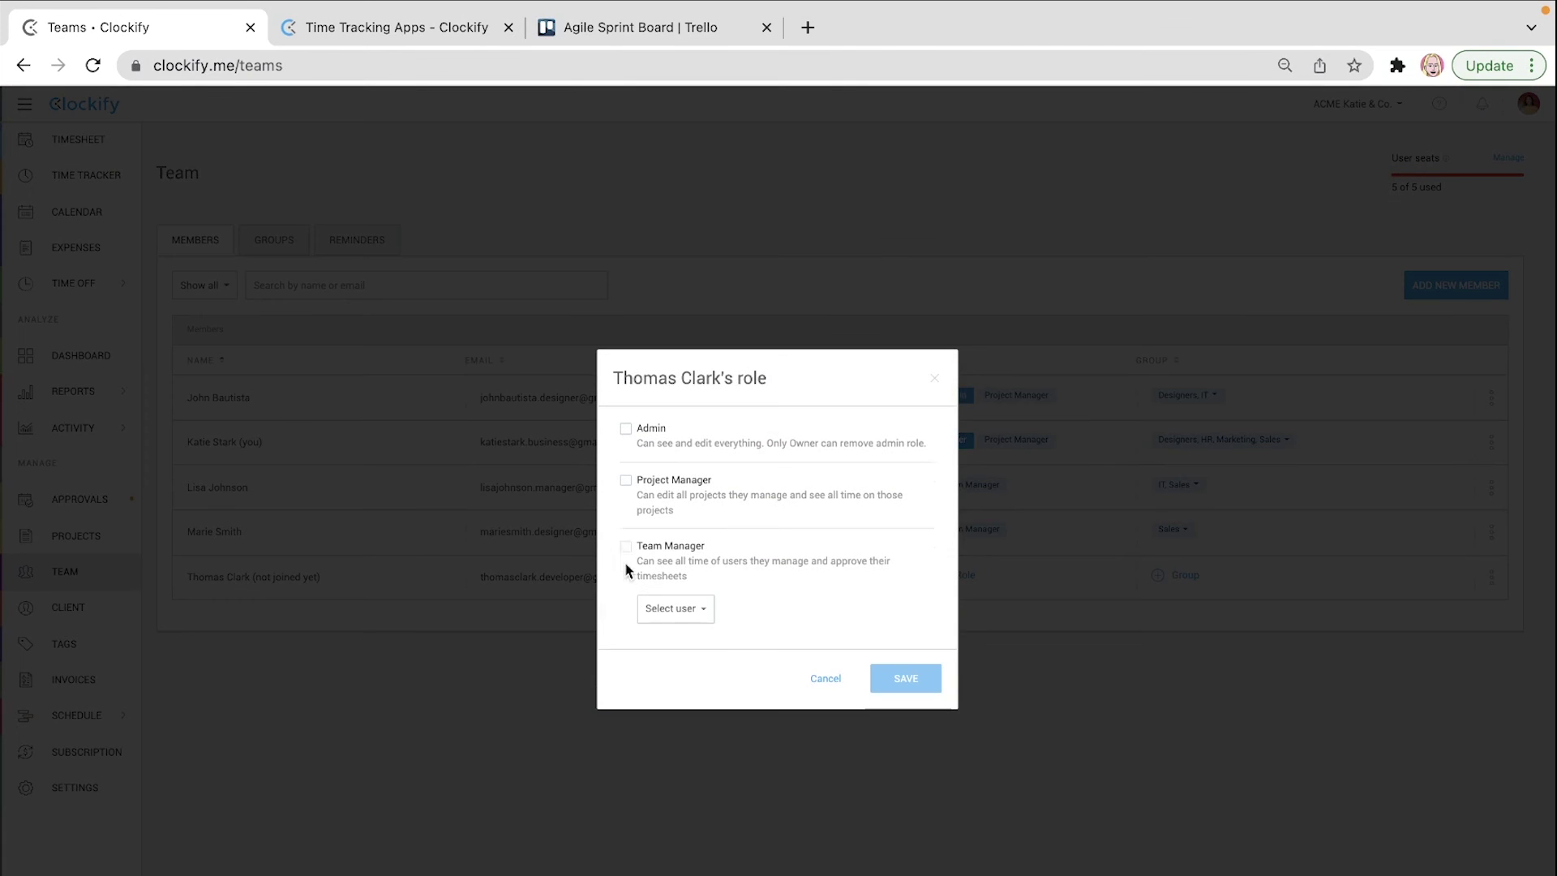
pyautogui.click(625, 547)
pyautogui.click(696, 616)
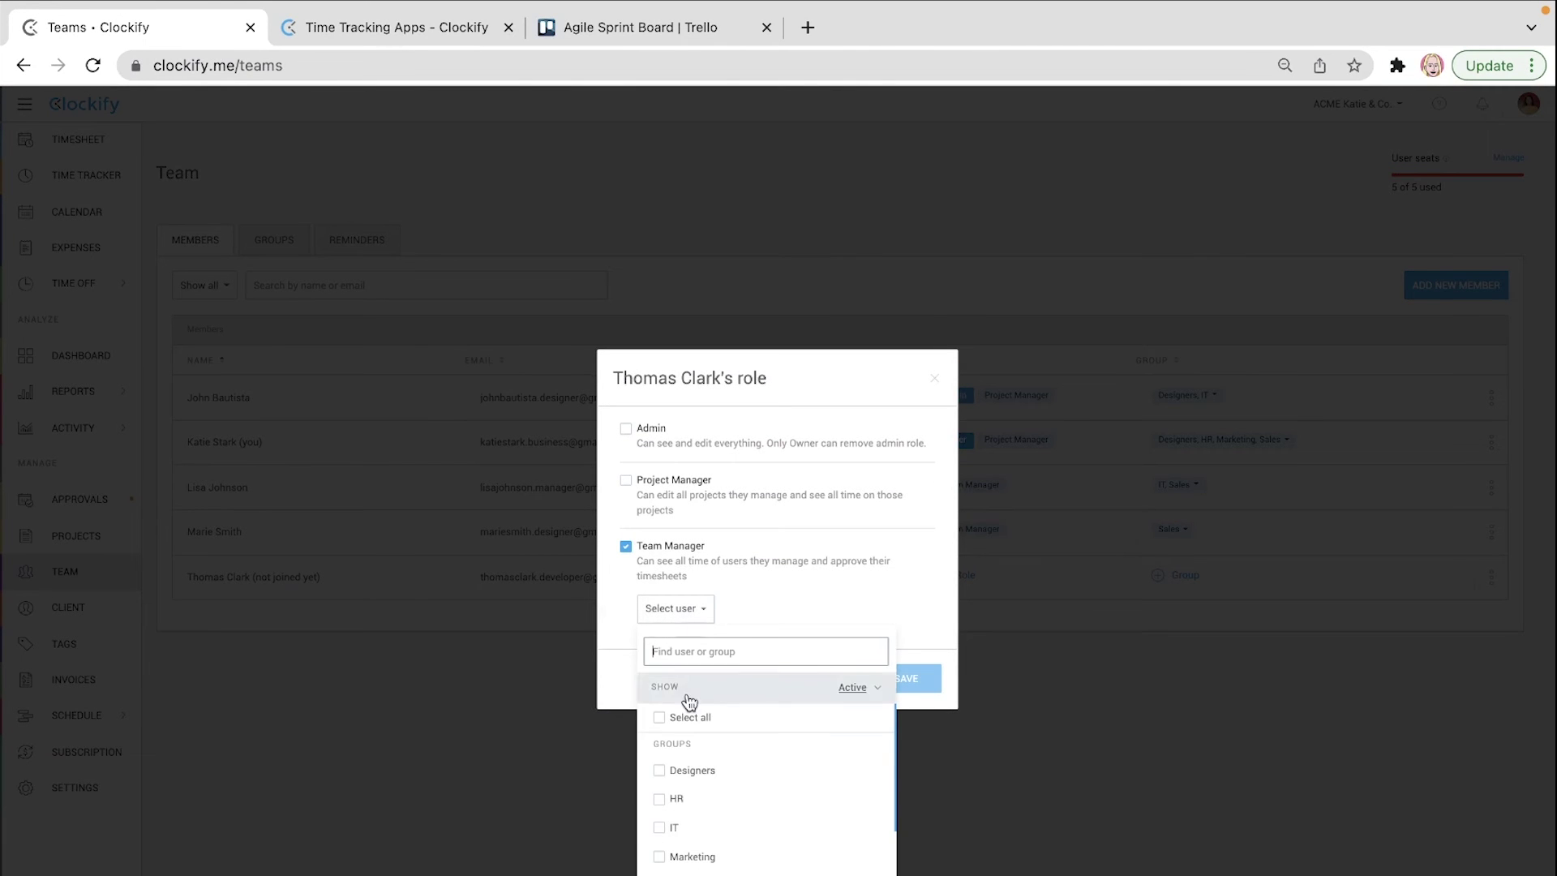
pyautogui.click(658, 827)
pyautogui.click(895, 618)
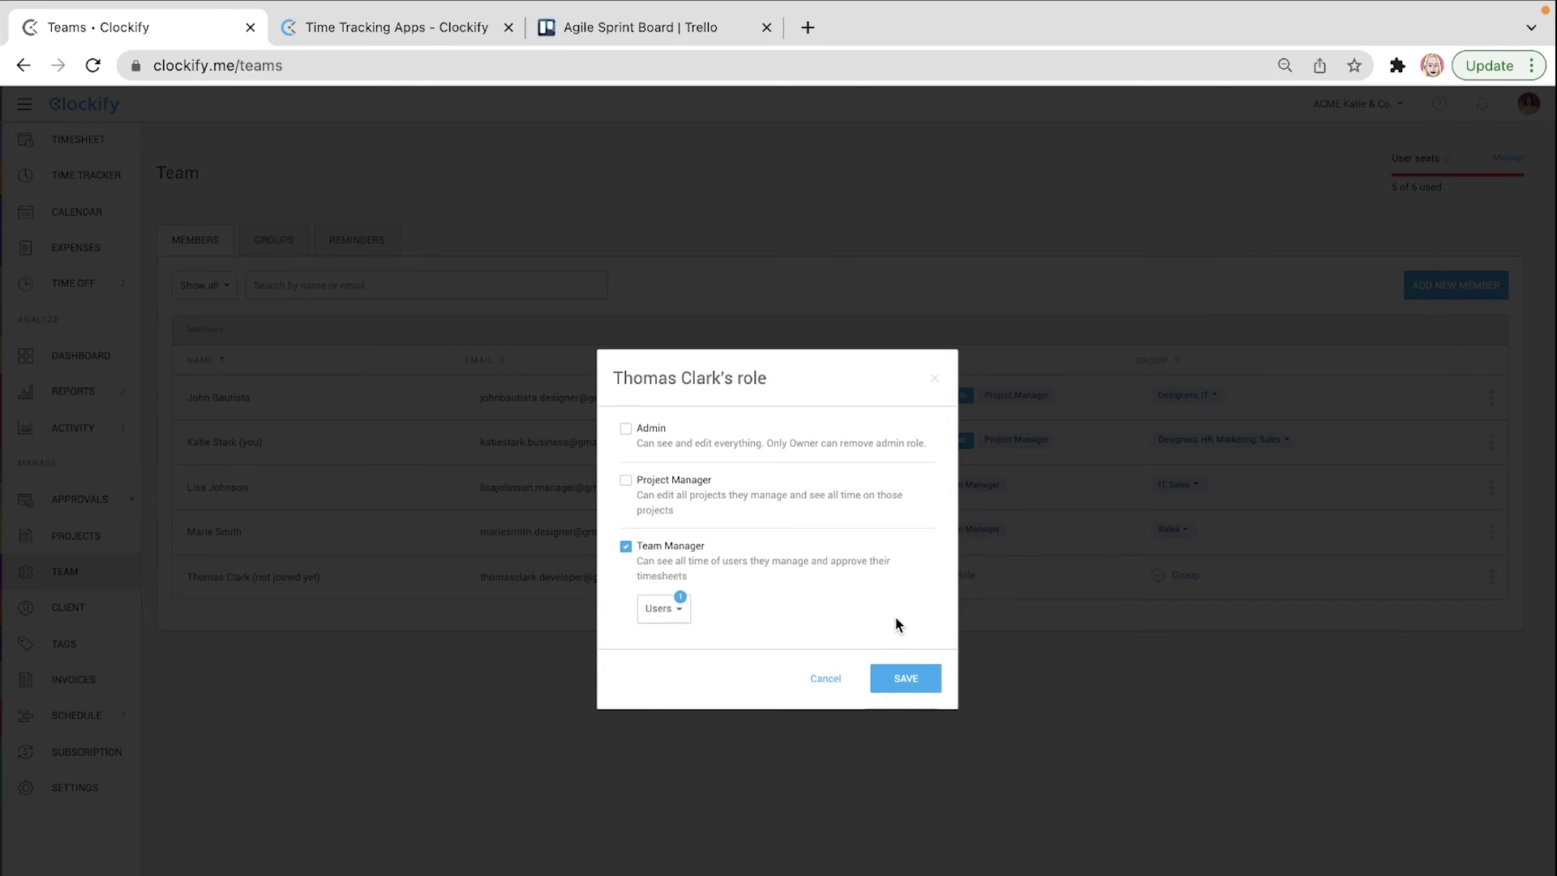
pyautogui.click(906, 681)
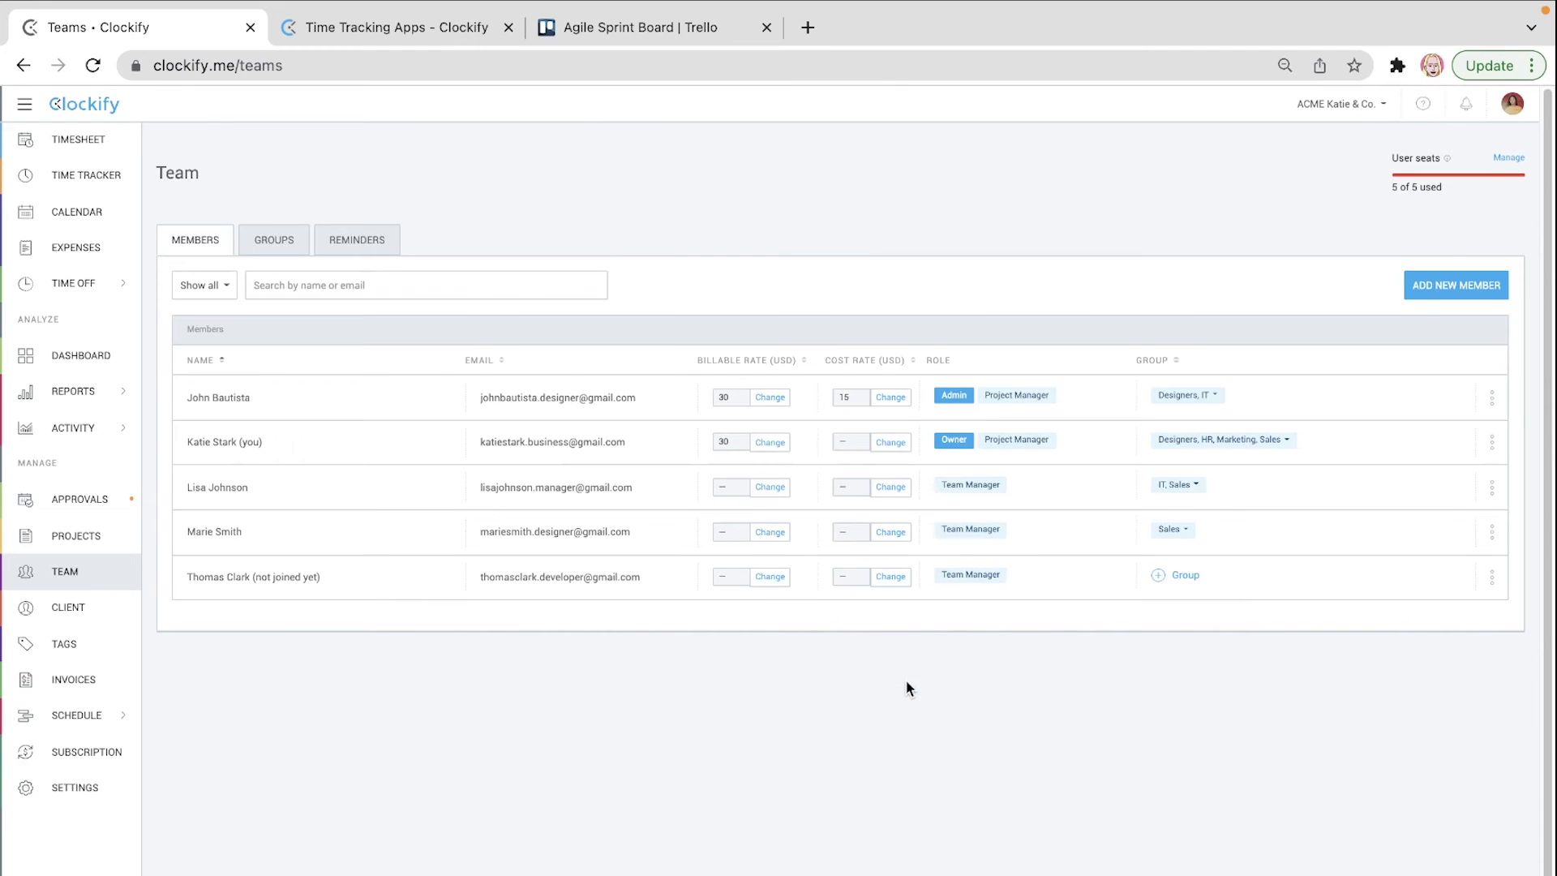
# - Create a Developers user group and set its members
pyautogui.click(296, 248)
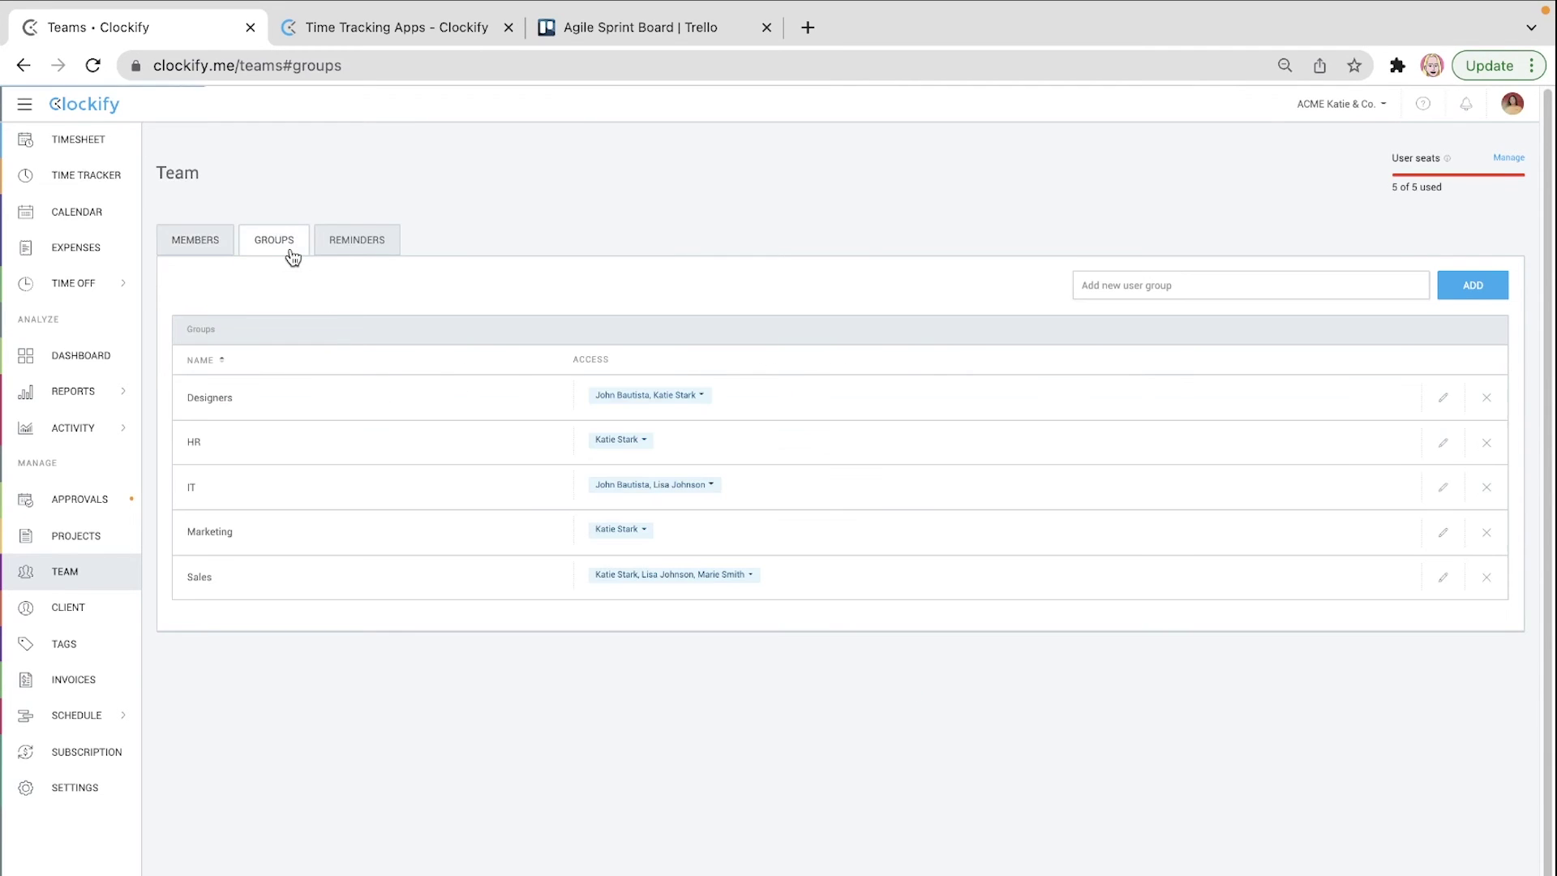
pyautogui.click(1198, 281)
pyautogui.write('Developers')
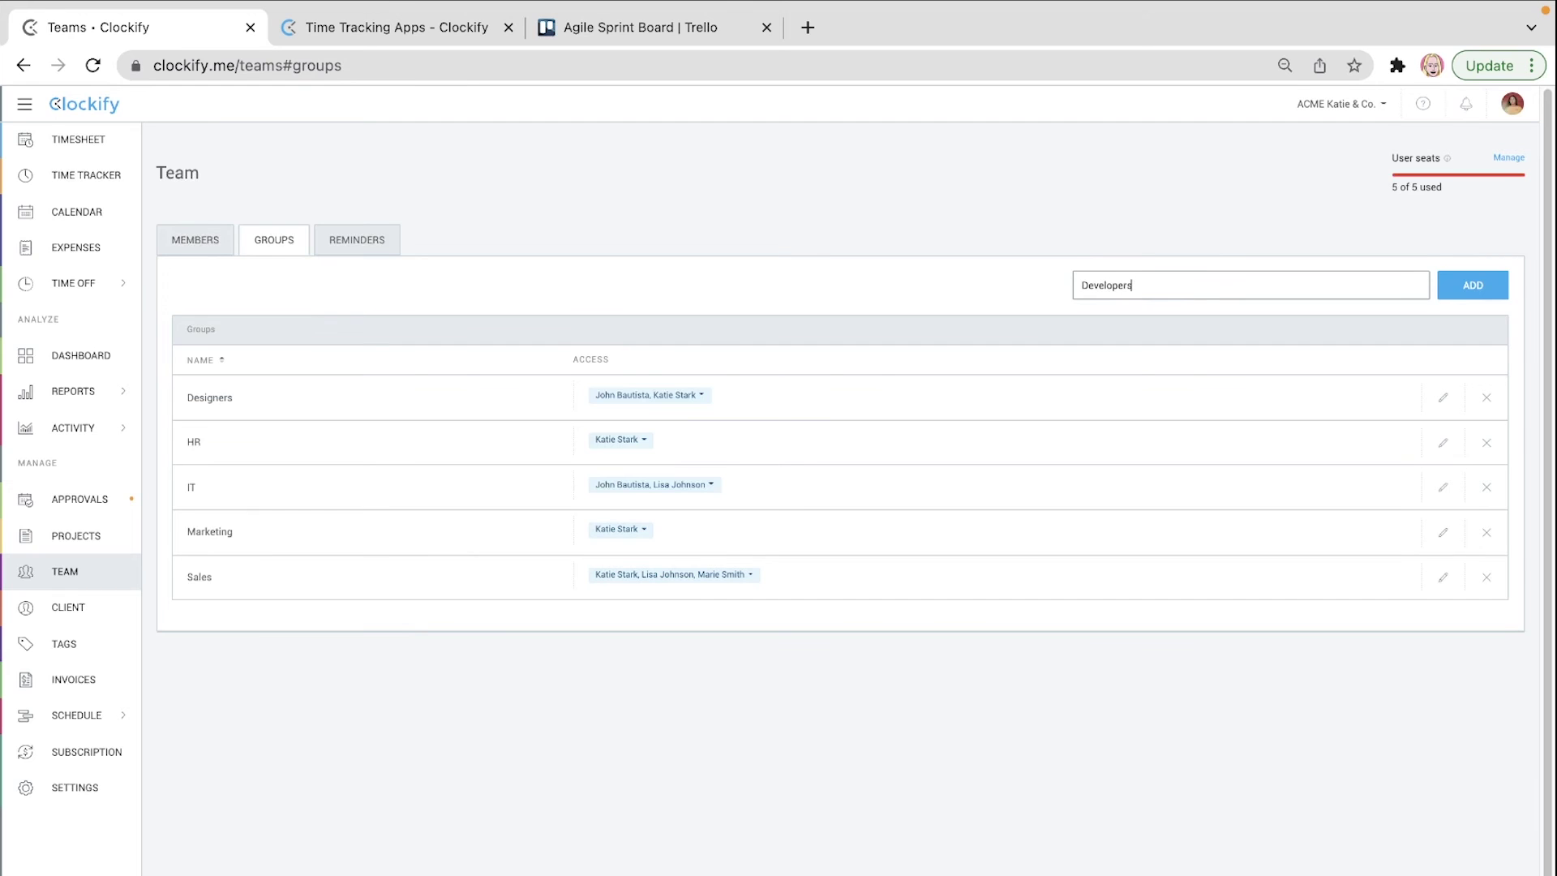
pyautogui.click(1463, 286)
pyautogui.click(625, 396)
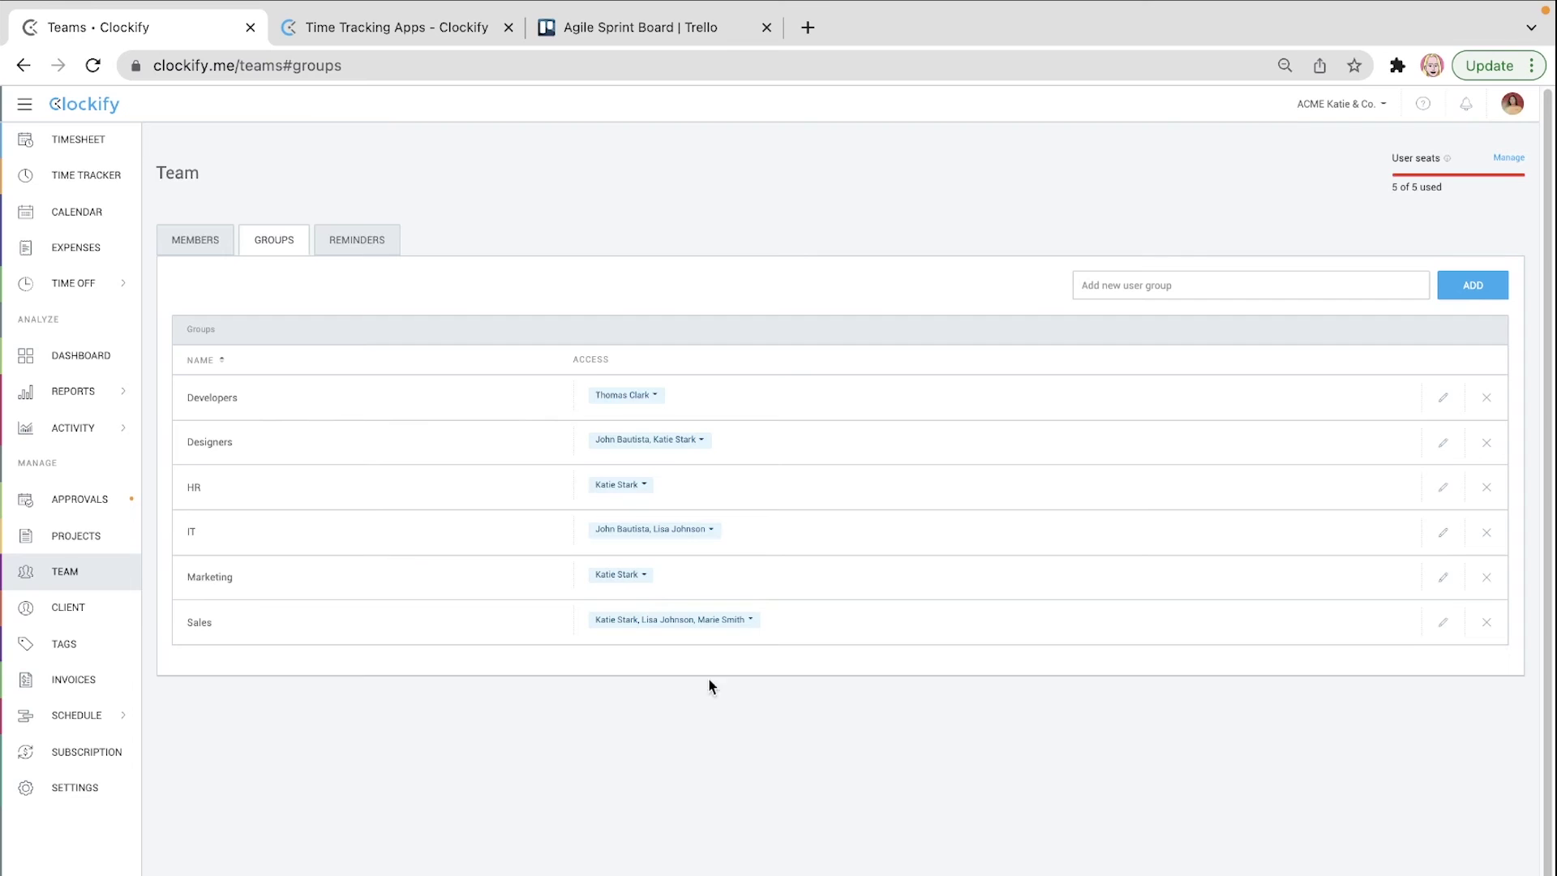
# - Add a reminder for everyone tracking under 8 hours a day, Monday to Friday
pyautogui.click(391, 251)
pyautogui.click(1091, 286)
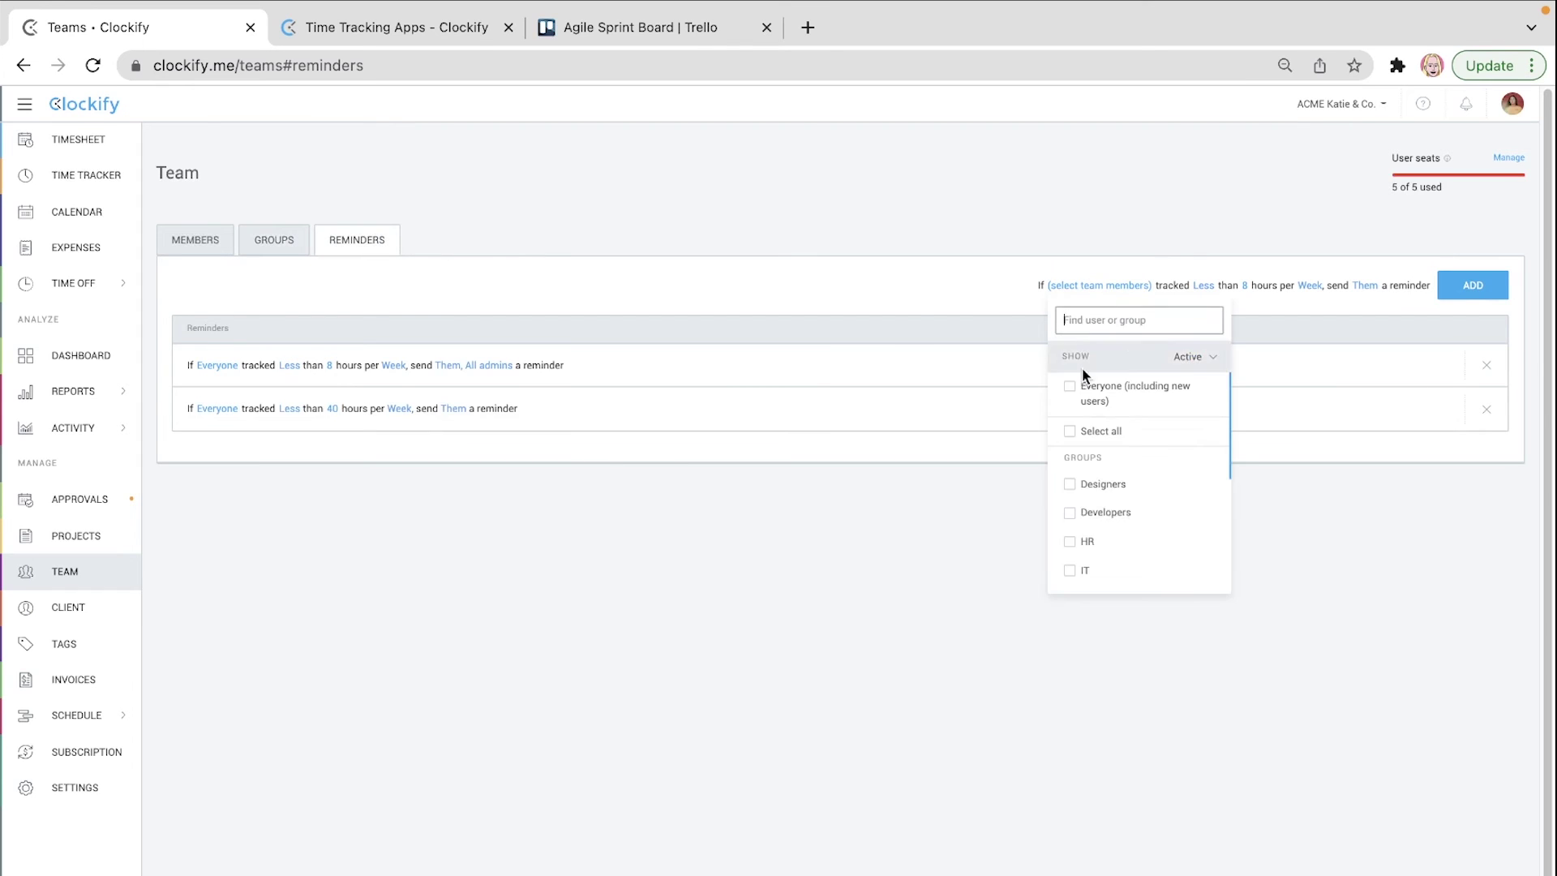
pyautogui.click(1021, 334)
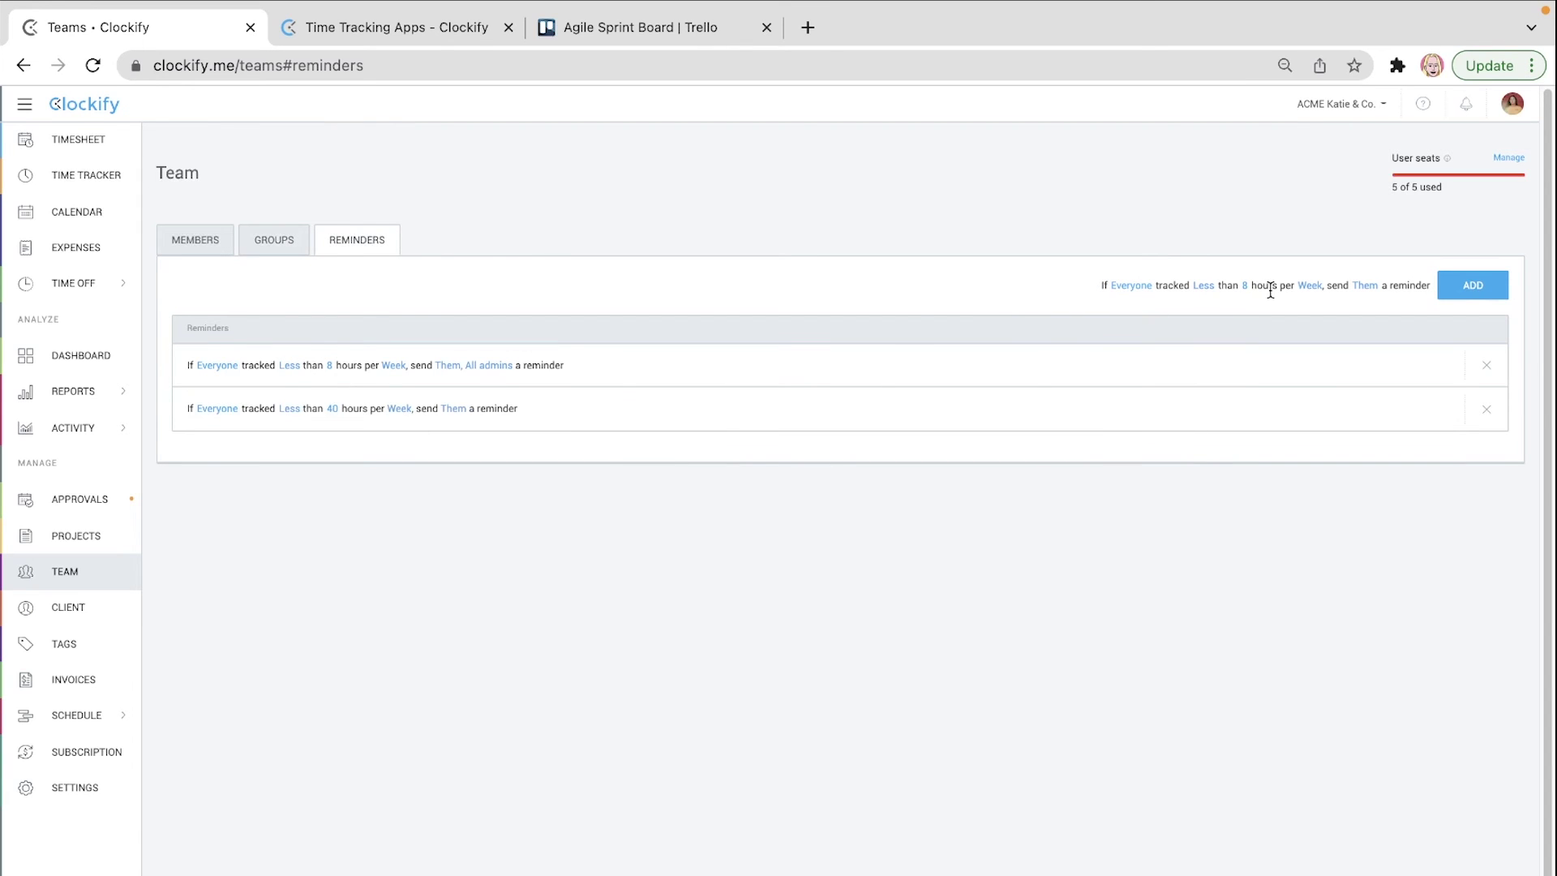
pyautogui.click(1305, 286)
pyautogui.click(1317, 336)
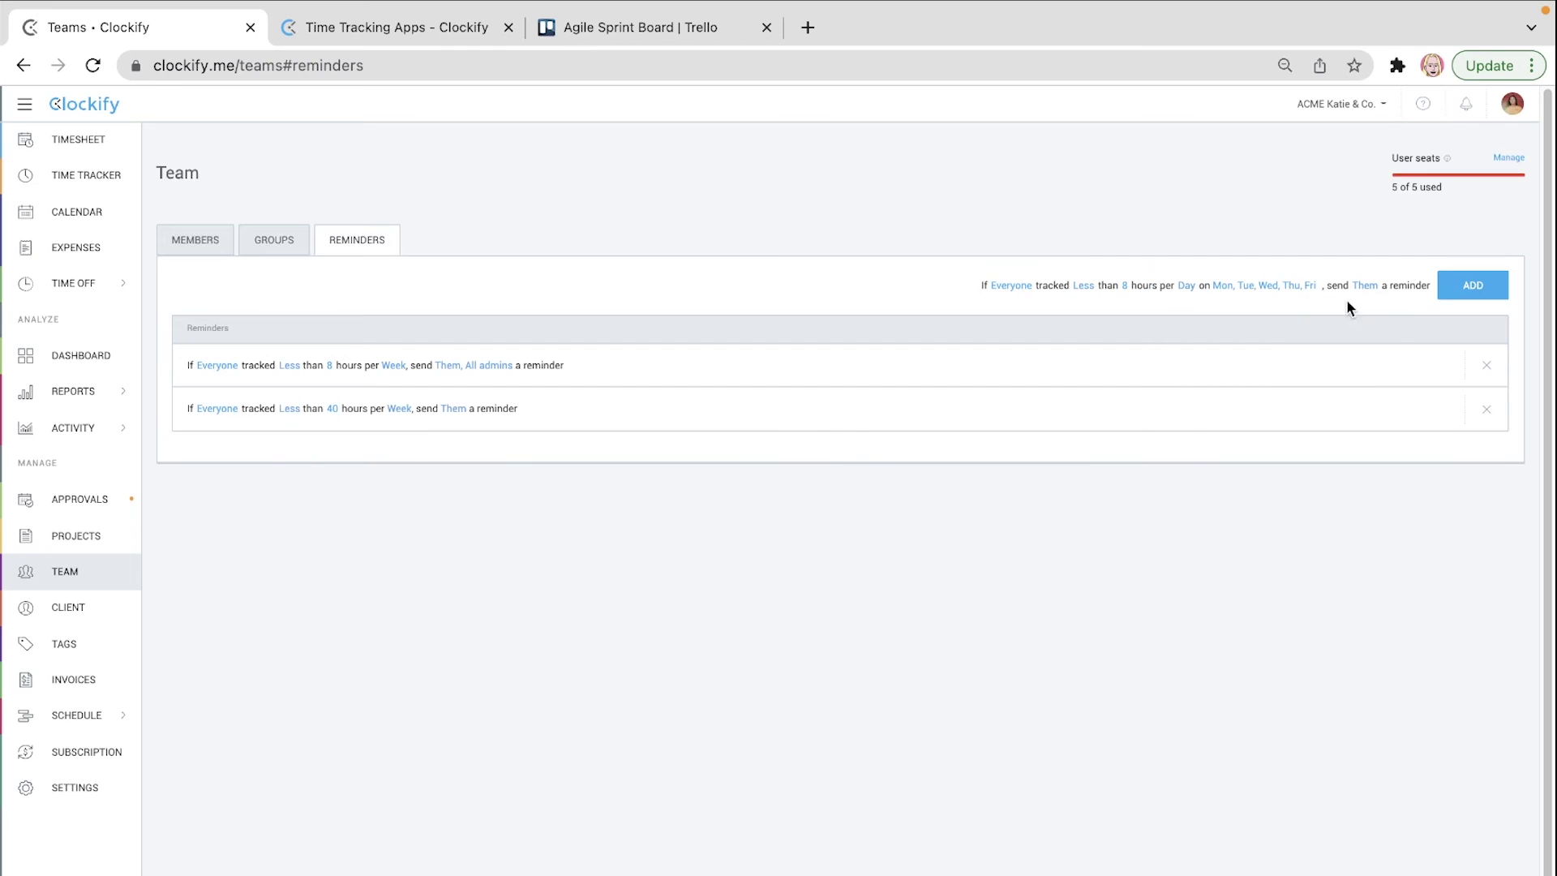
pyautogui.click(1451, 292)
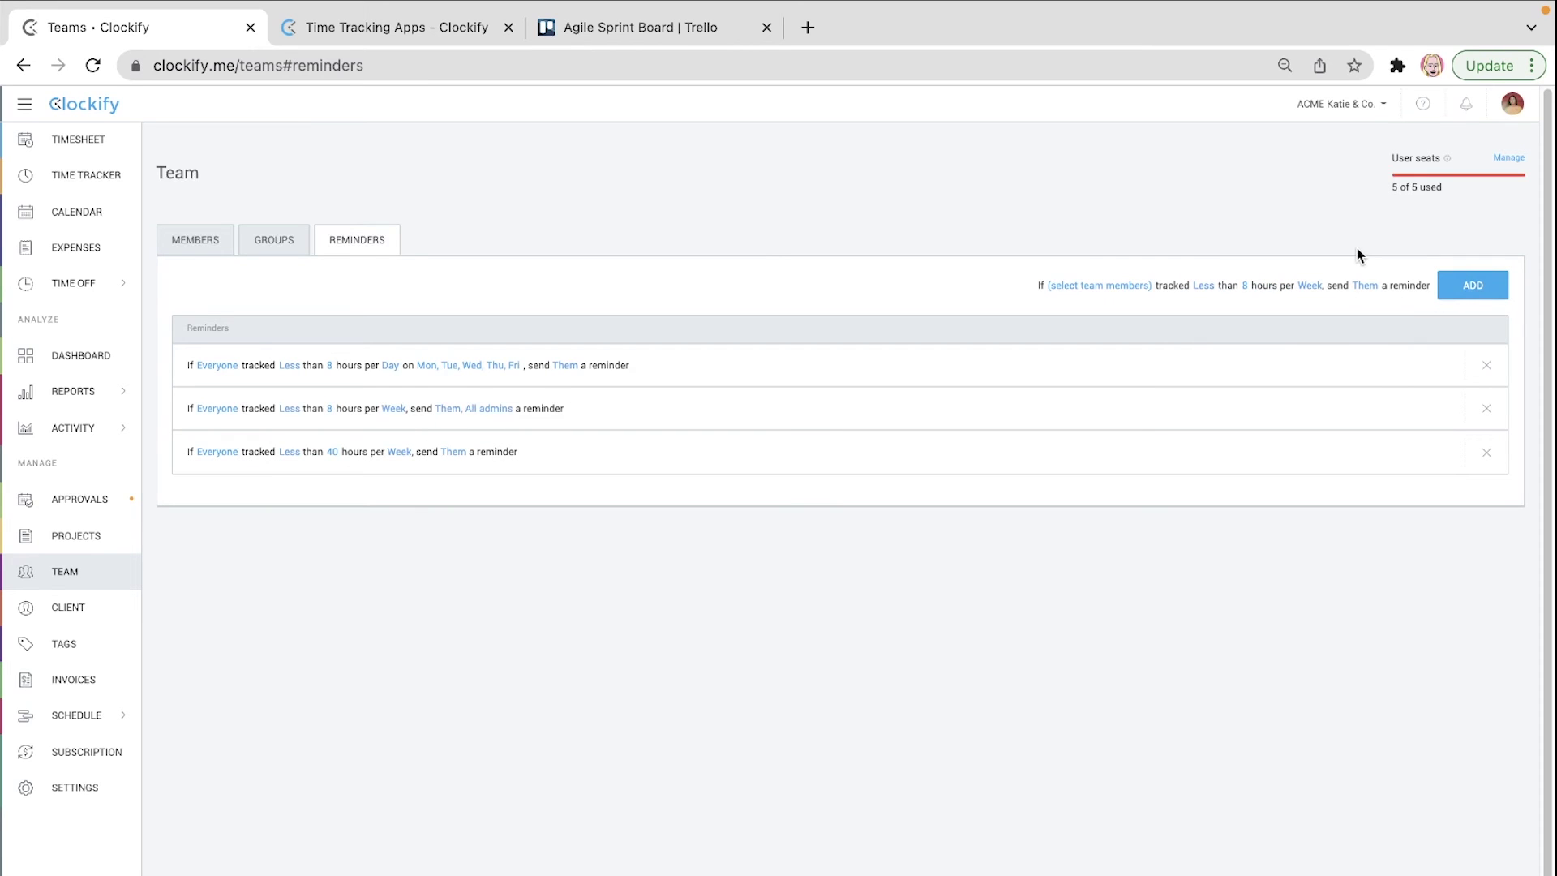
pyautogui.click(94, 610)
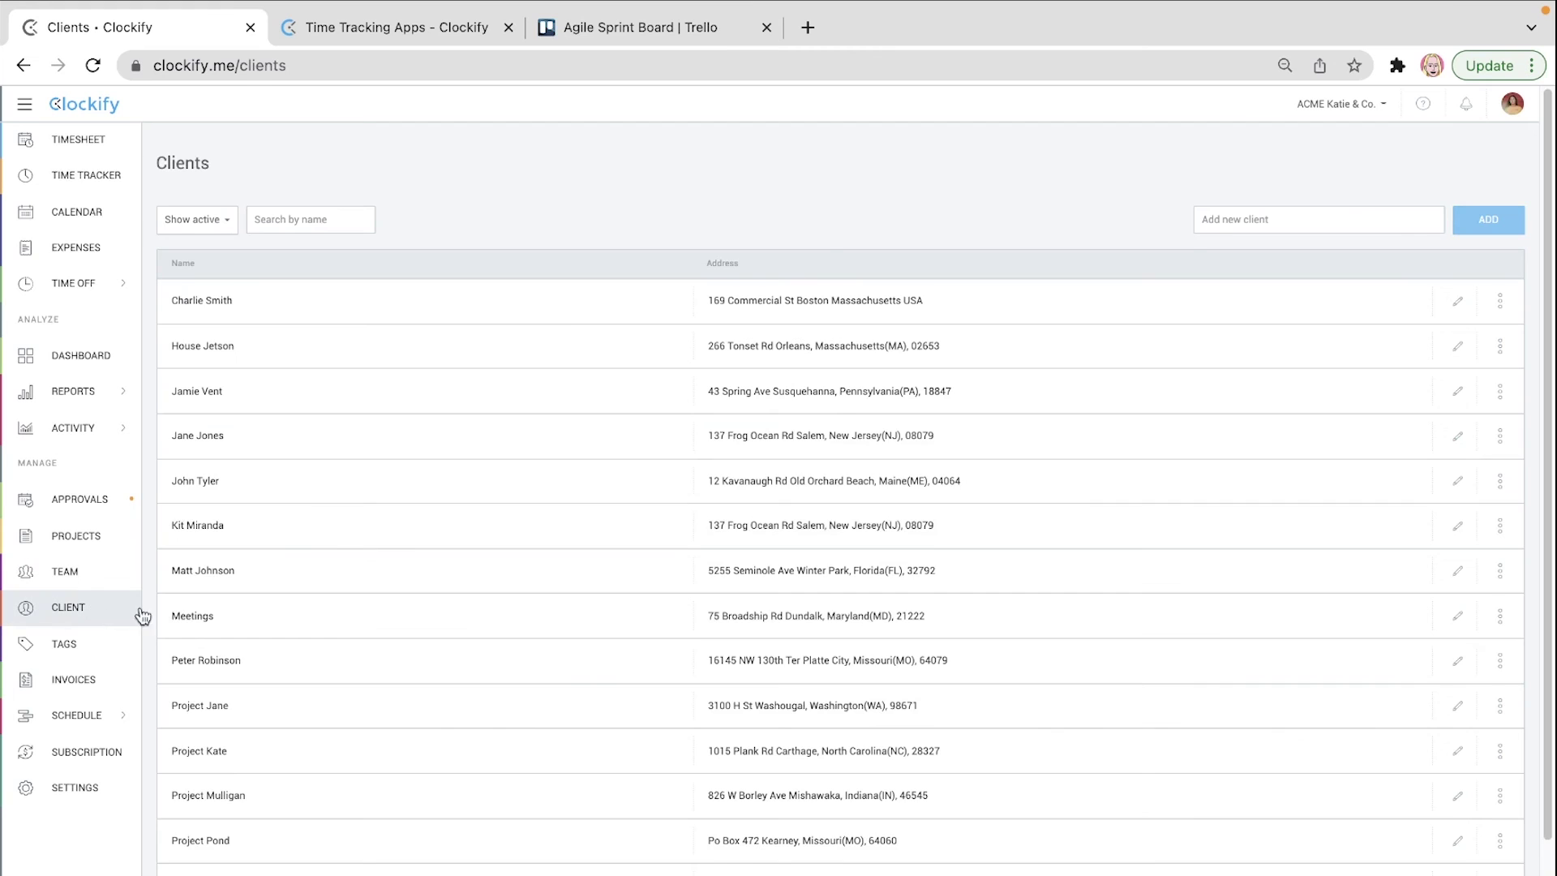
pyautogui.click(1270, 221)
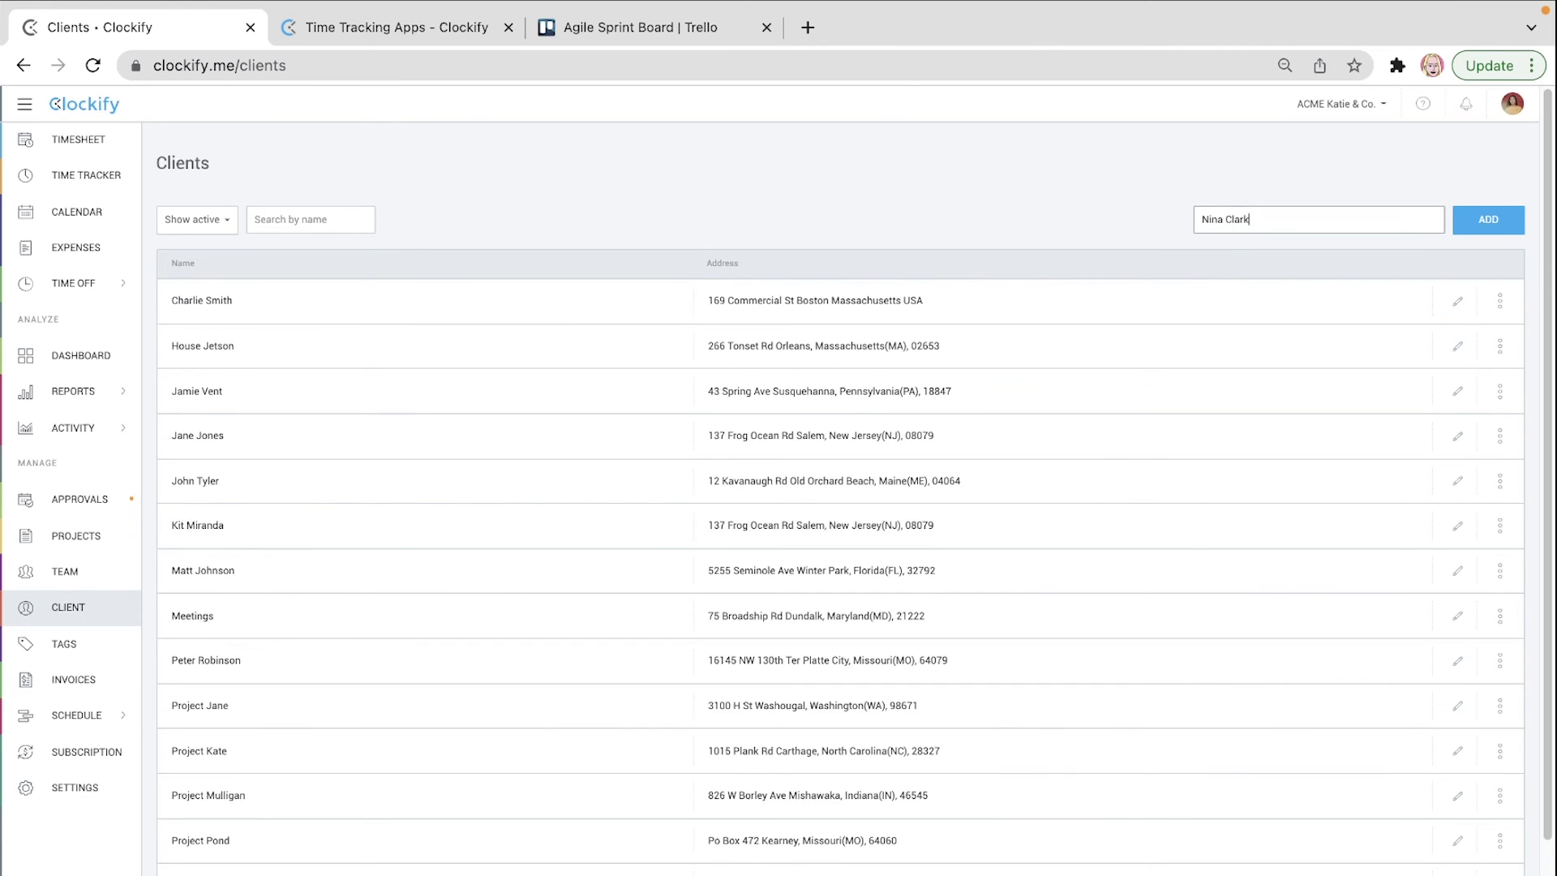
pyautogui.click(1487, 219)
pyautogui.click(1457, 302)
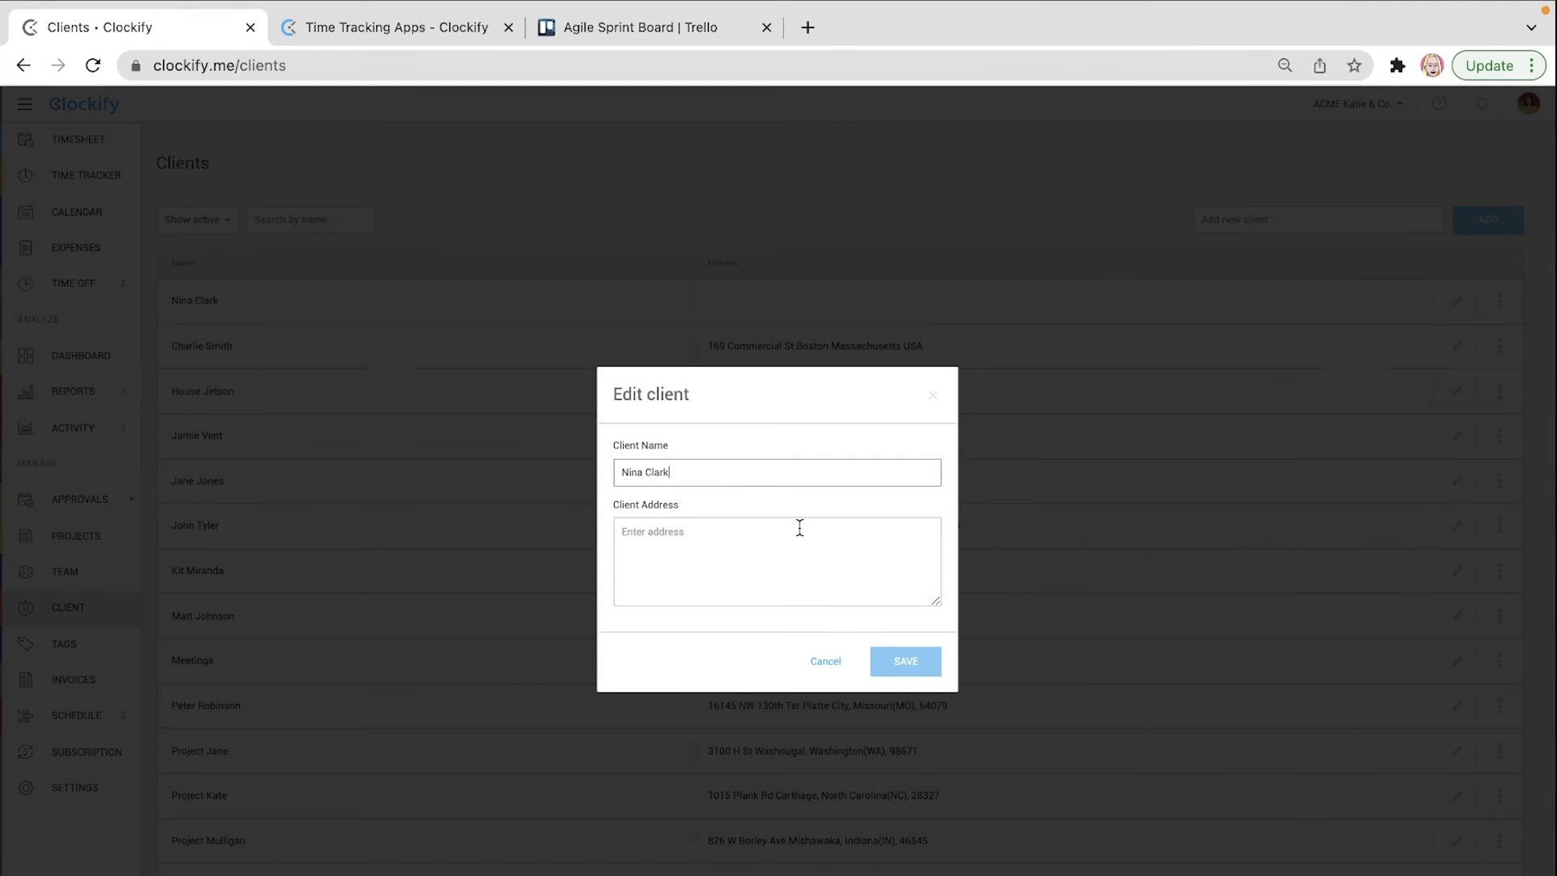
pyautogui.click(799, 528)
pyautogui.hotkey('ctrl', 'v')
pyautogui.click(907, 657)
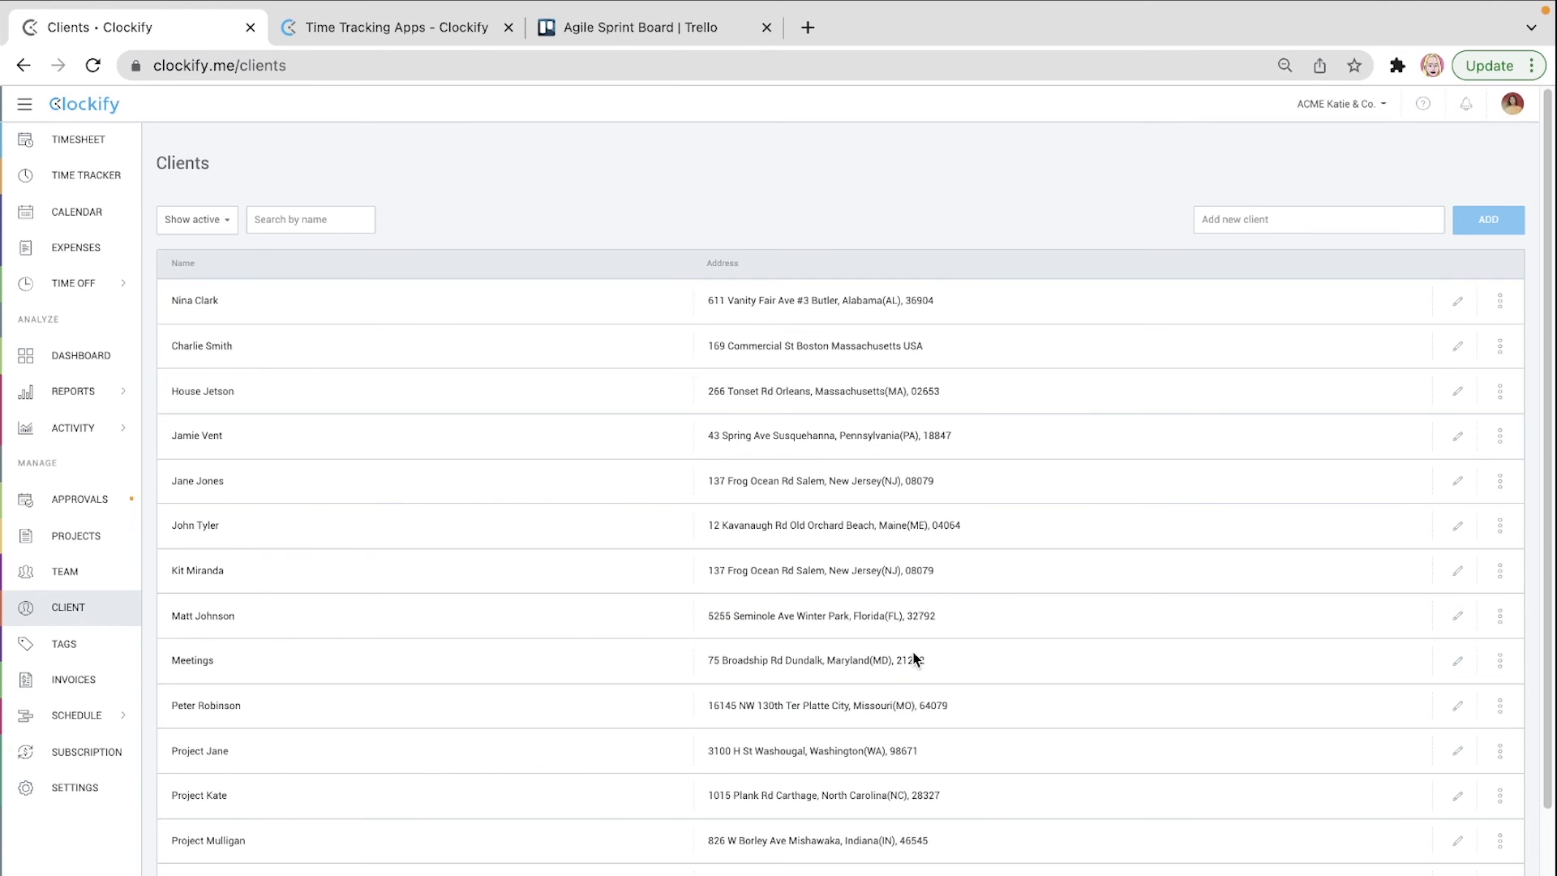
pyautogui.click(1499, 302)
pyautogui.click(1460, 337)
pyautogui.click(932, 592)
# - Create an 'android design' tag, then go to Invoices
pyautogui.click(64, 643)
pyautogui.click(1231, 221)
pyautogui.write('and')
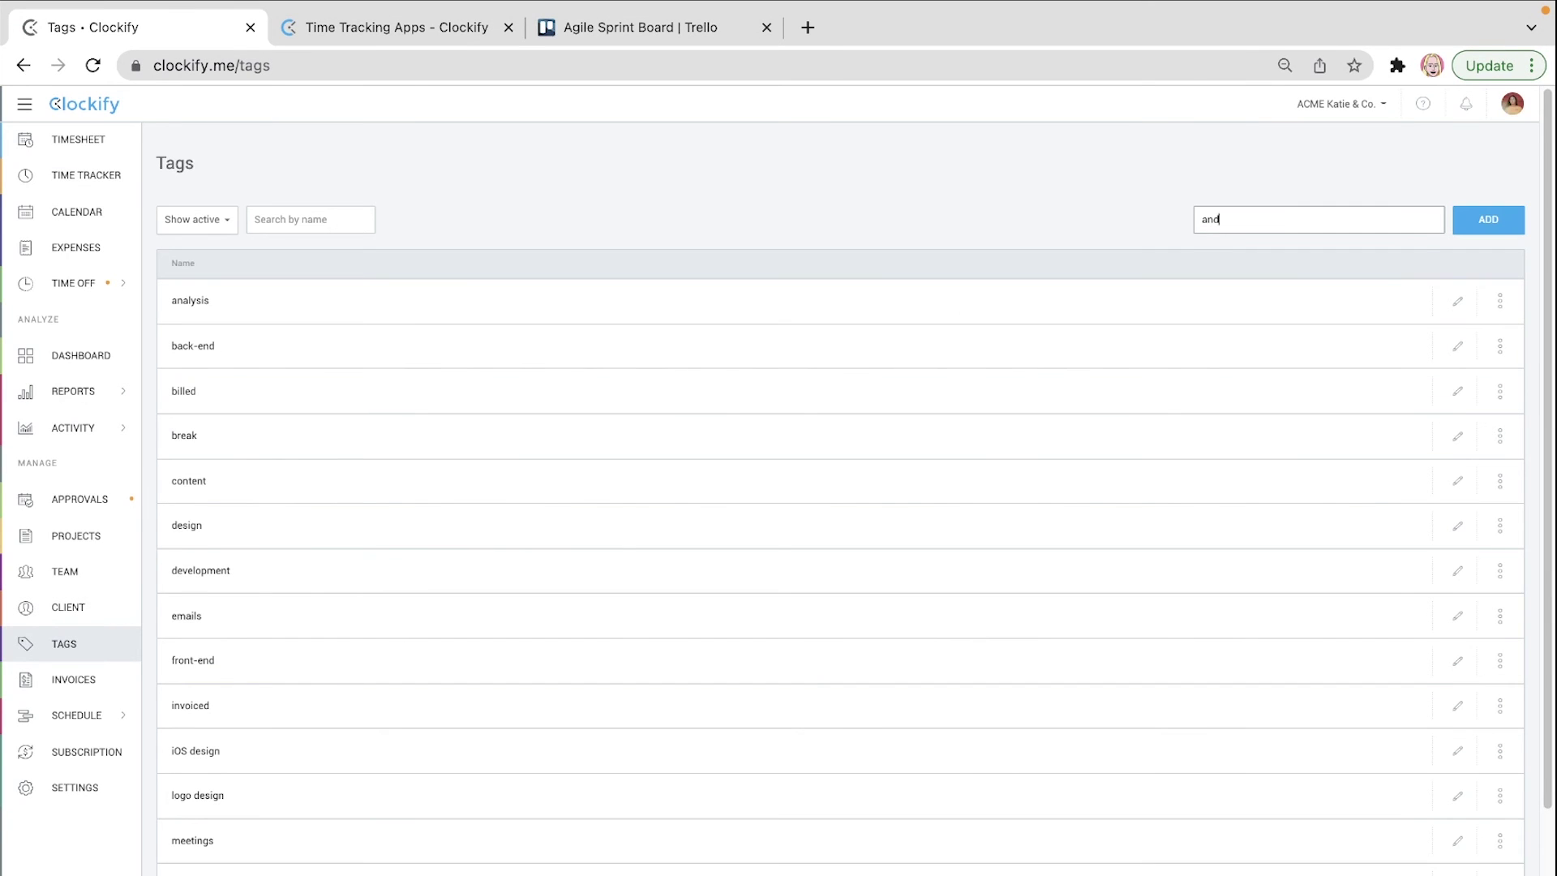
pyautogui.write('roid design')
pyautogui.click(1477, 219)
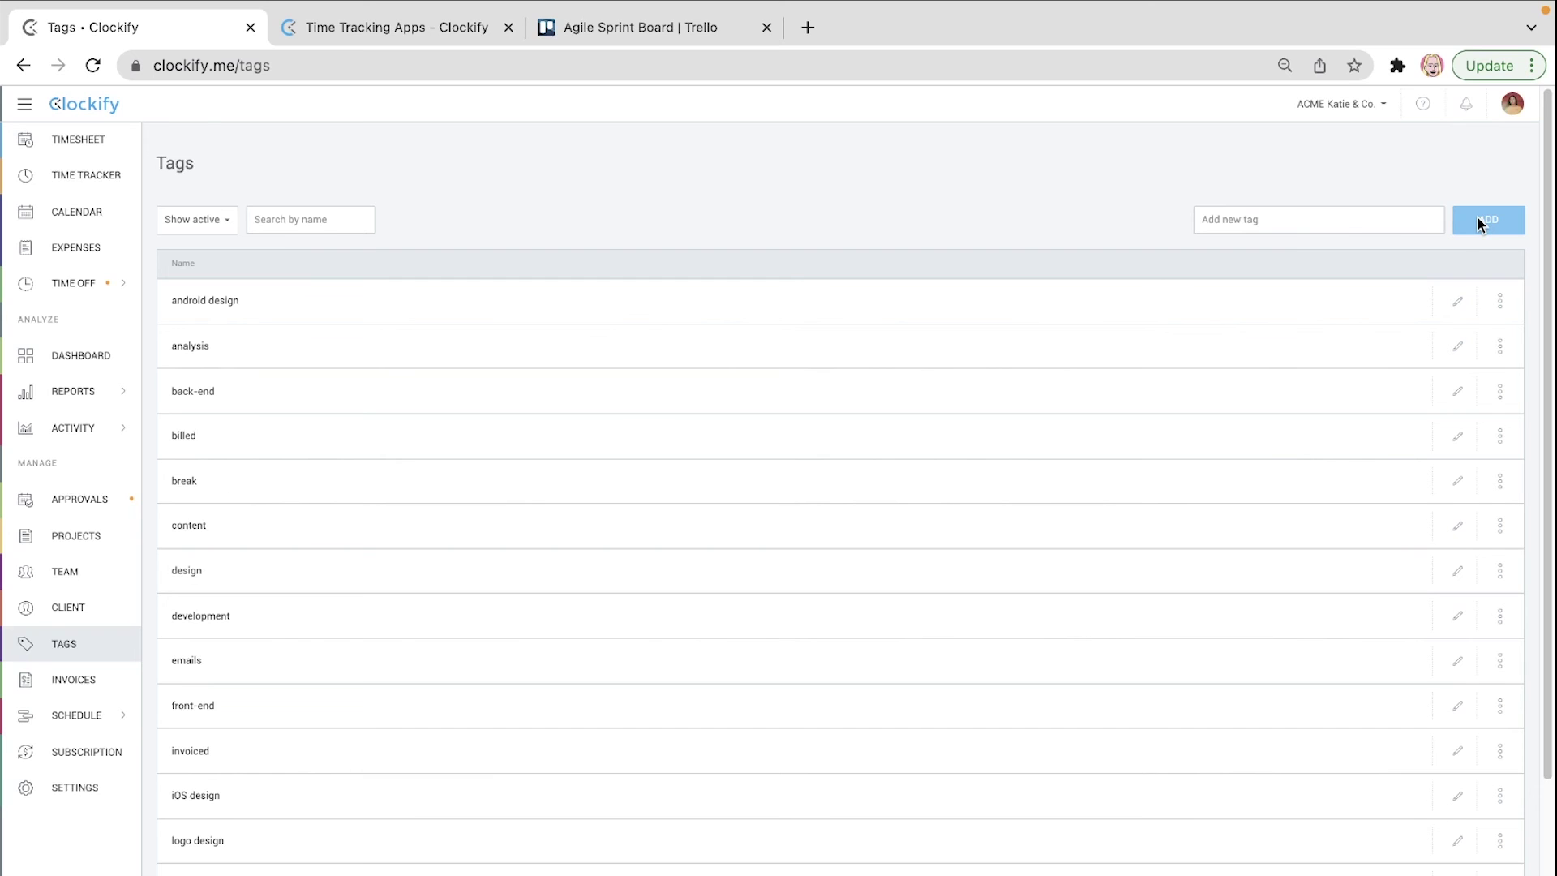
pyautogui.click(113, 679)
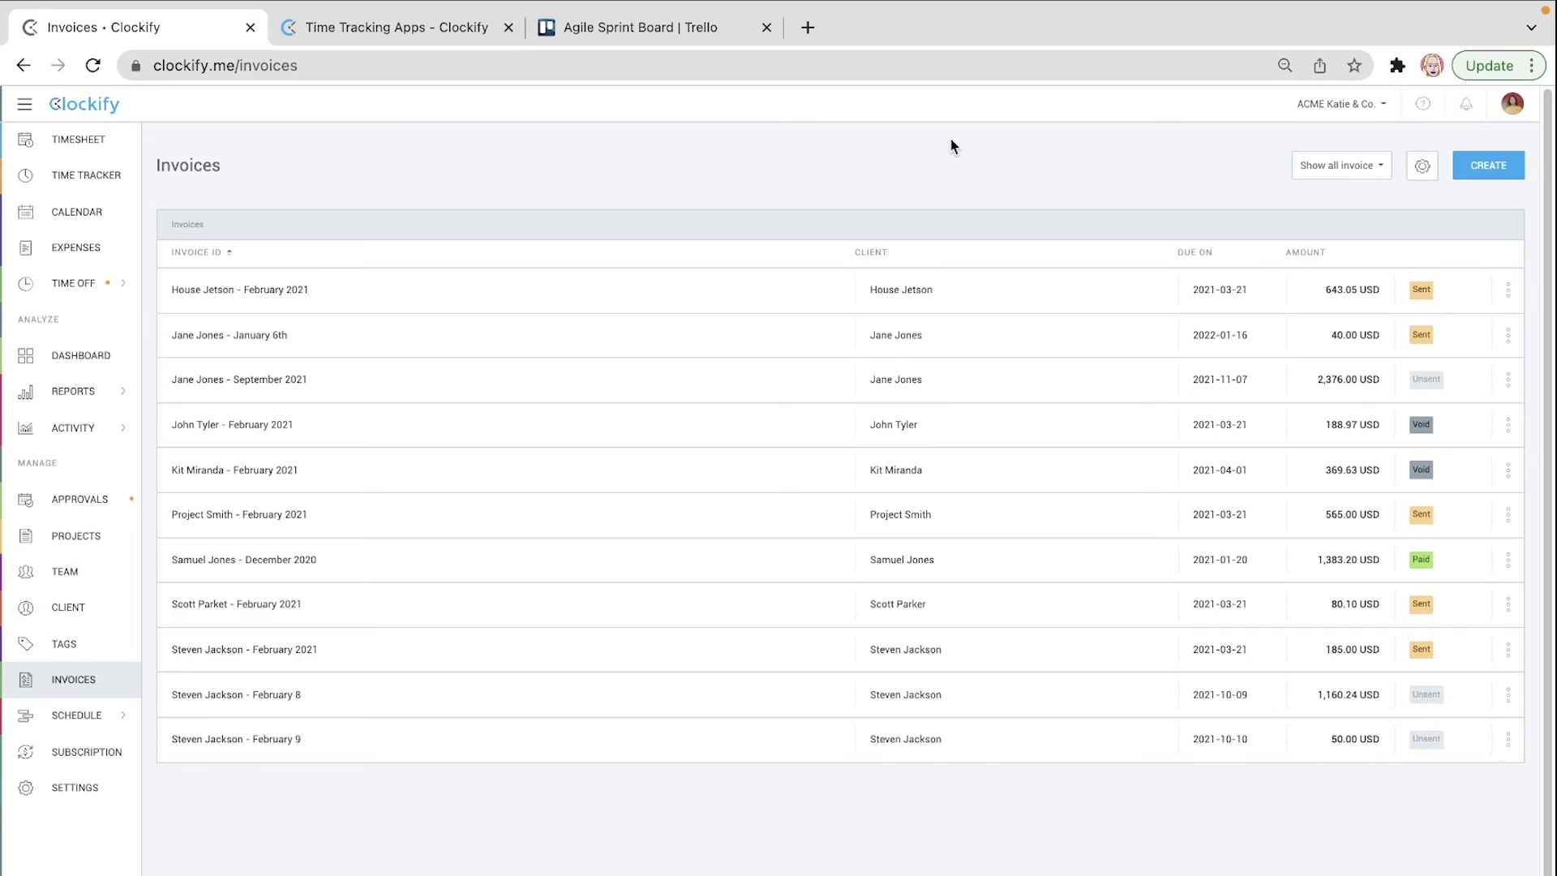
# - Create 'Invoice 015' billed to Project Pond
pyautogui.click(1511, 164)
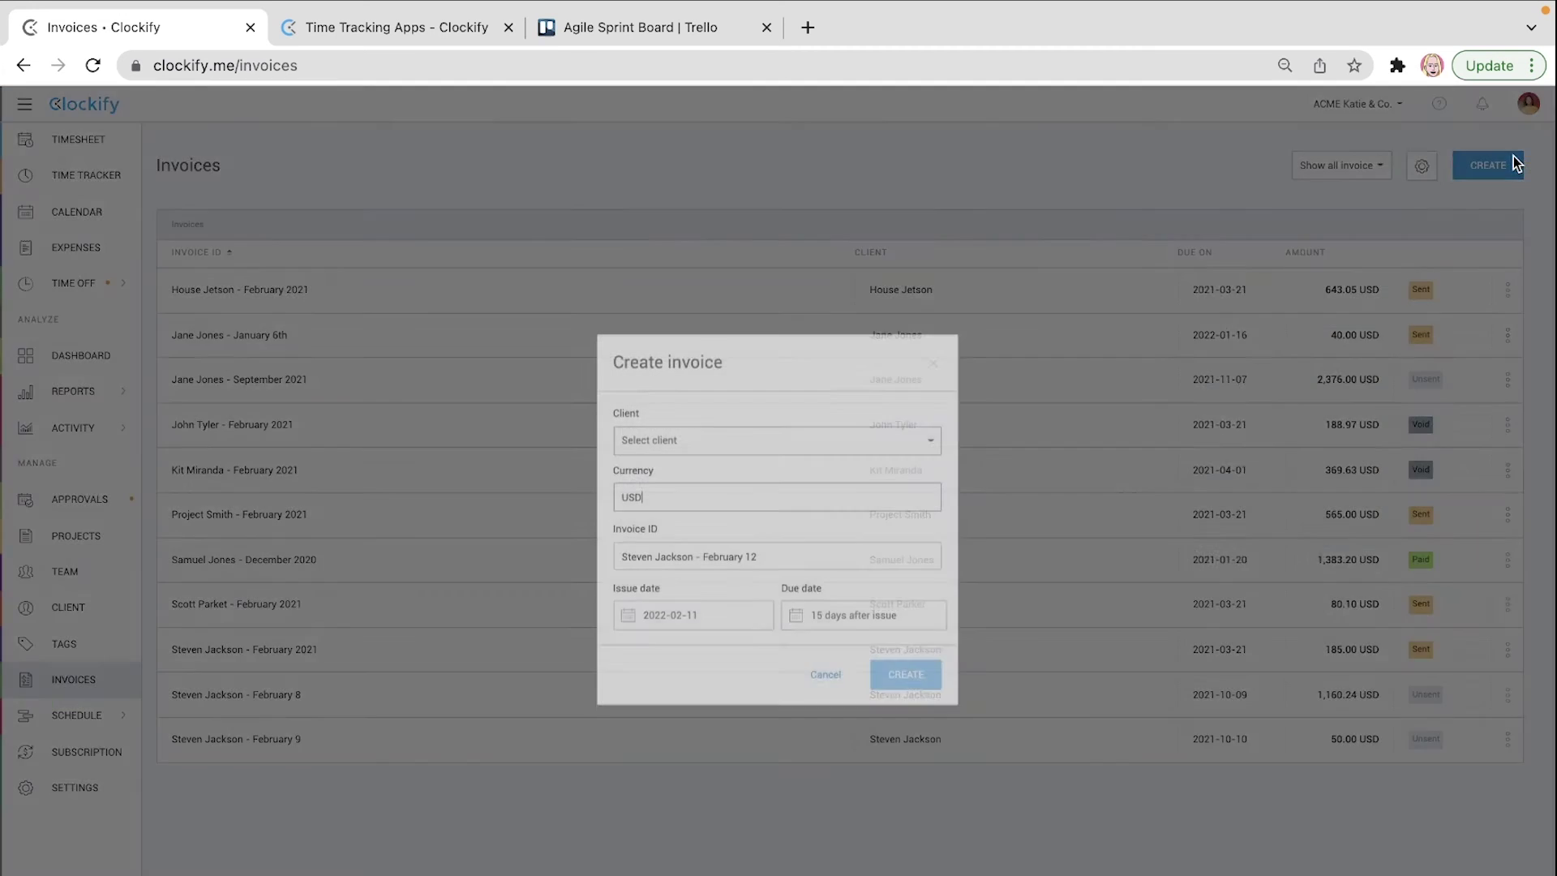
pyautogui.click(858, 450)
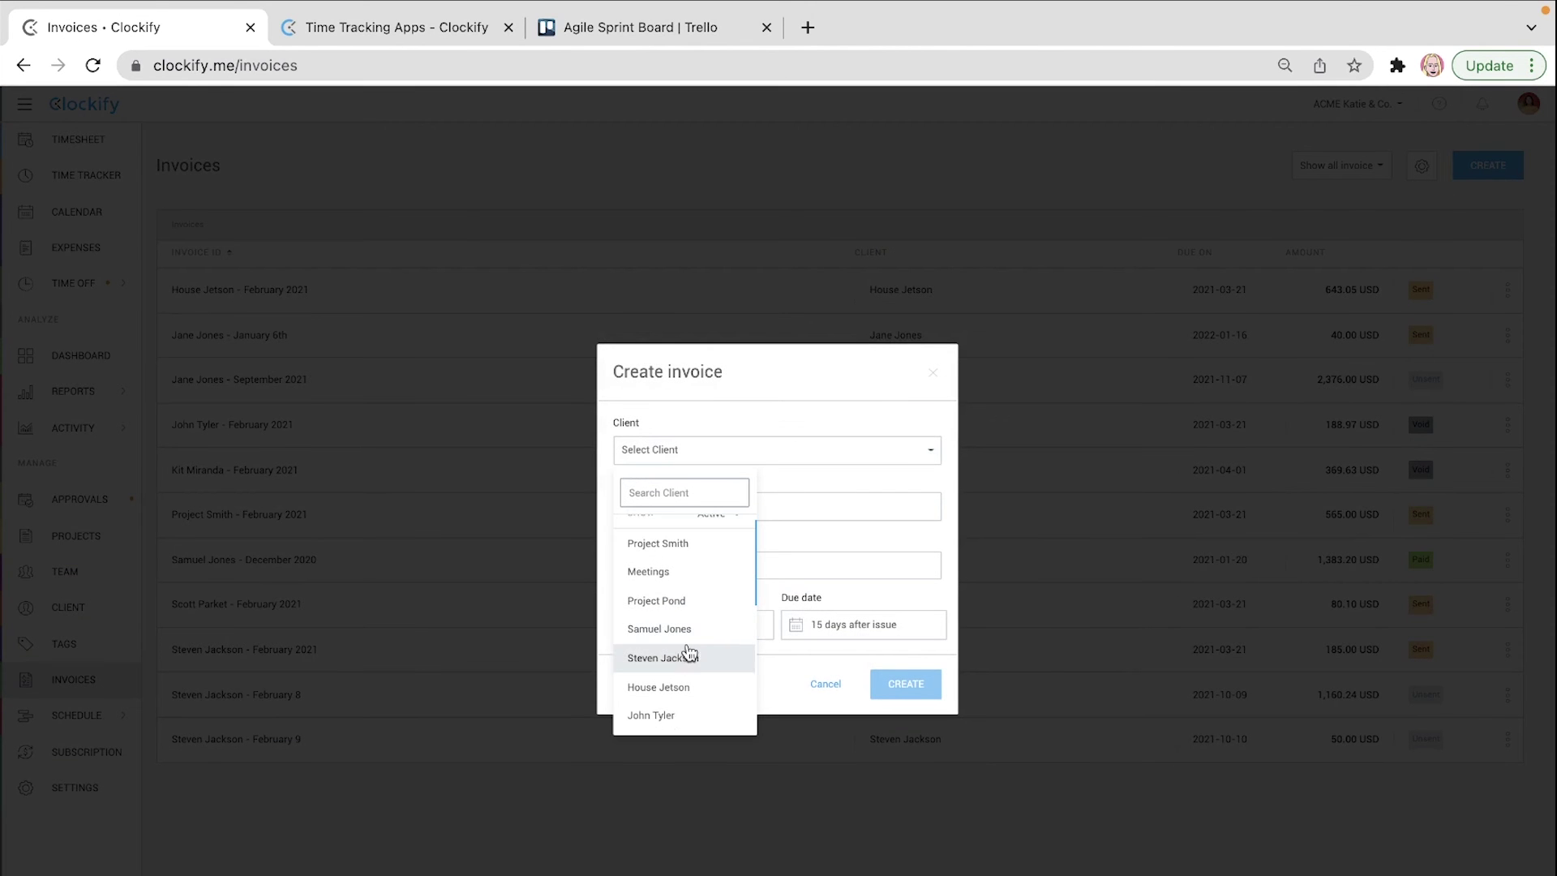
pyautogui.click(681, 602)
pyautogui.moveTo(762, 565); pyautogui.dragTo(606, 561)
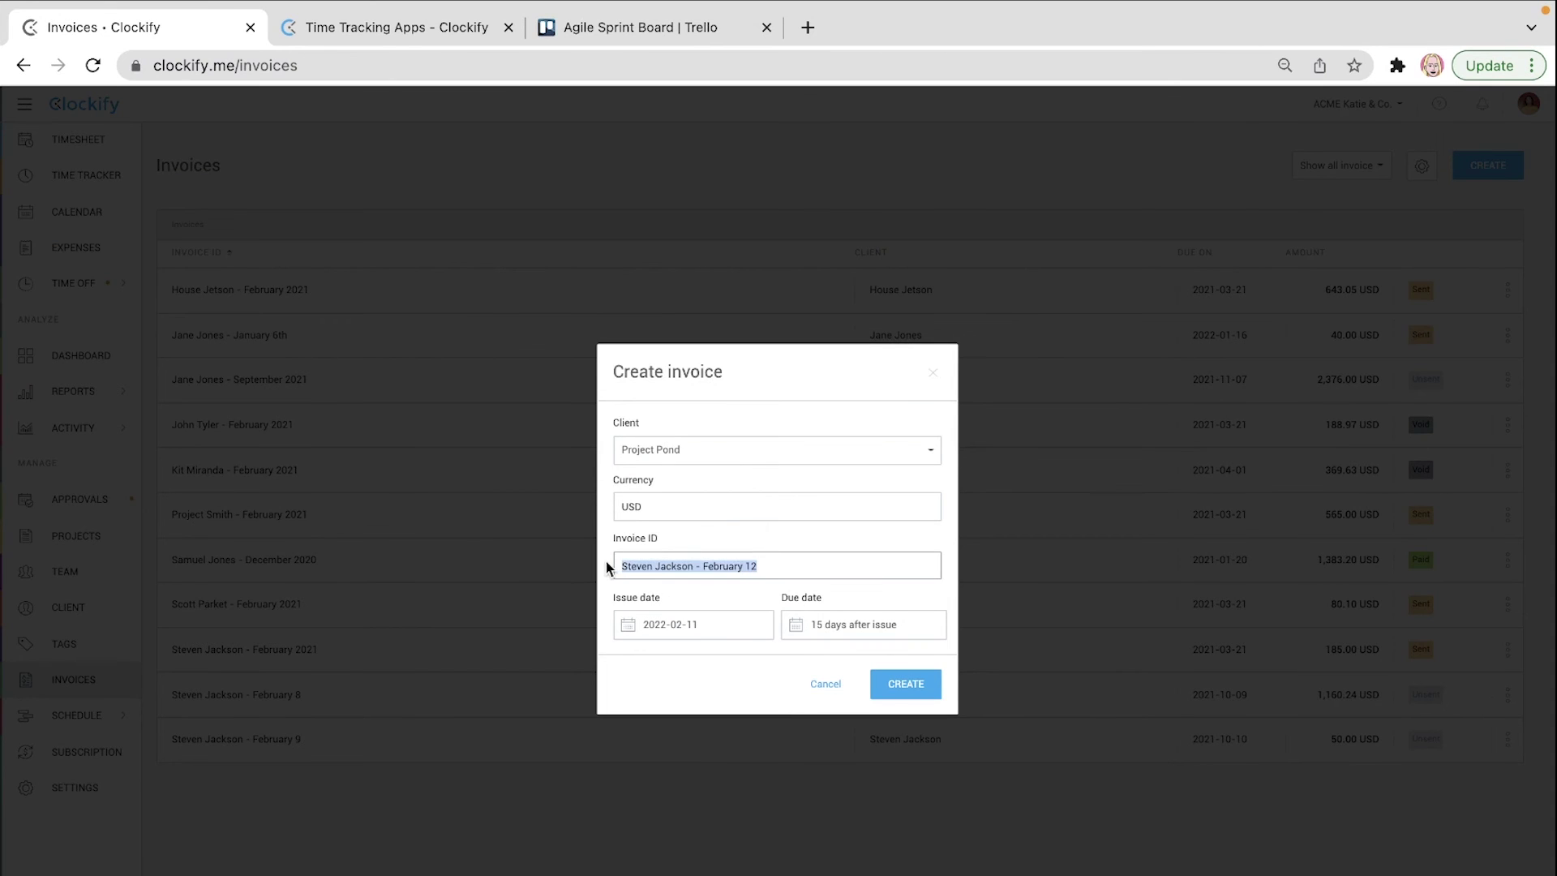
pyautogui.write('Invoice 015')
pyautogui.click(919, 689)
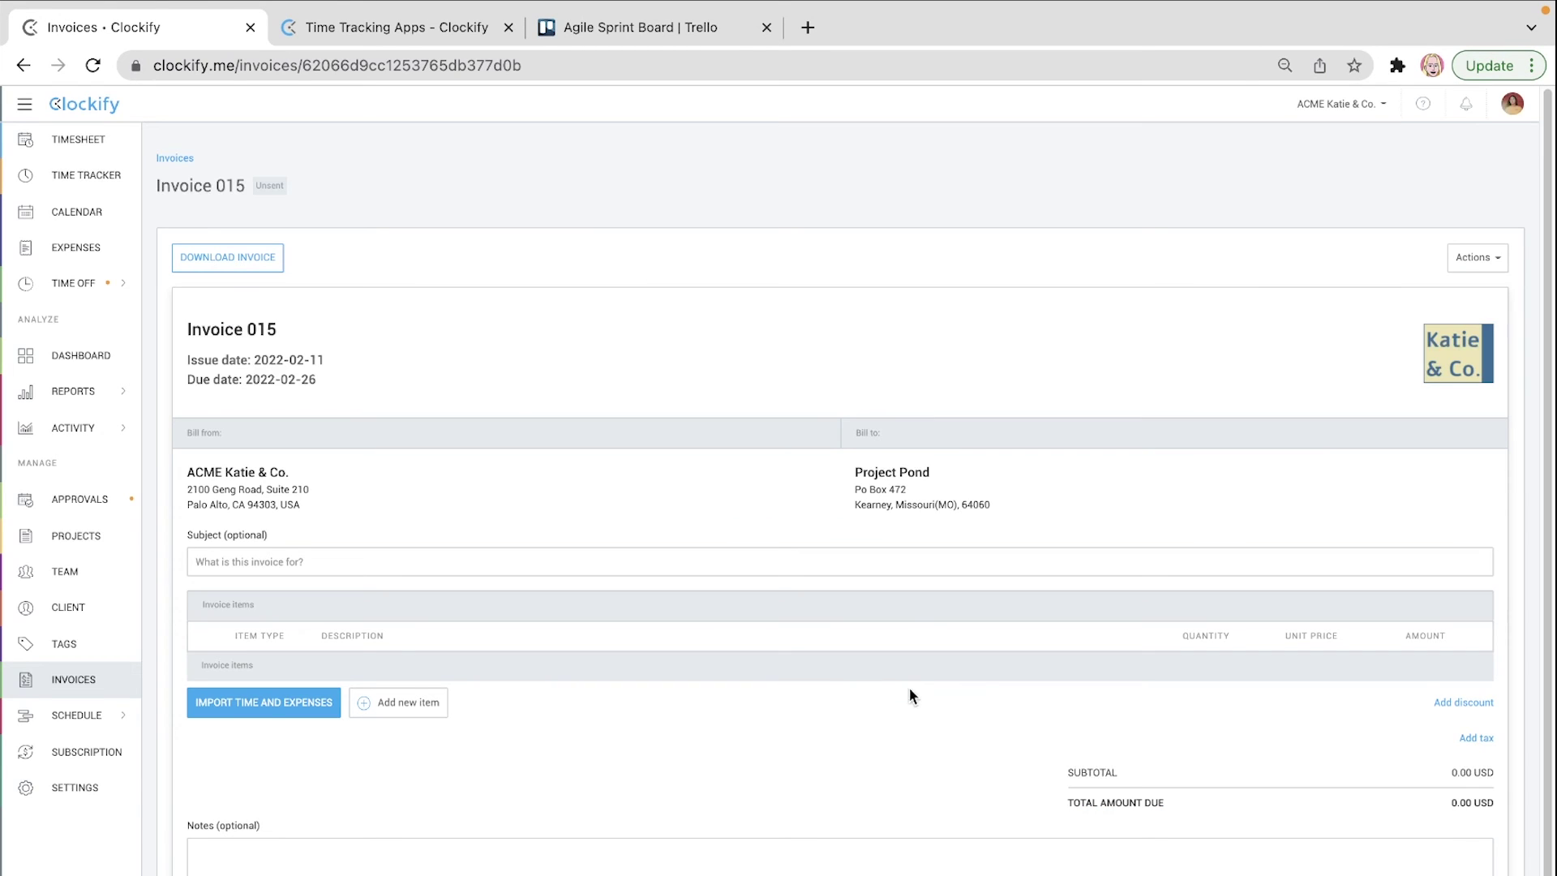
# - Import Project Pond's time and billable expenses, and set Hours worked to 44
pyautogui.click(296, 711)
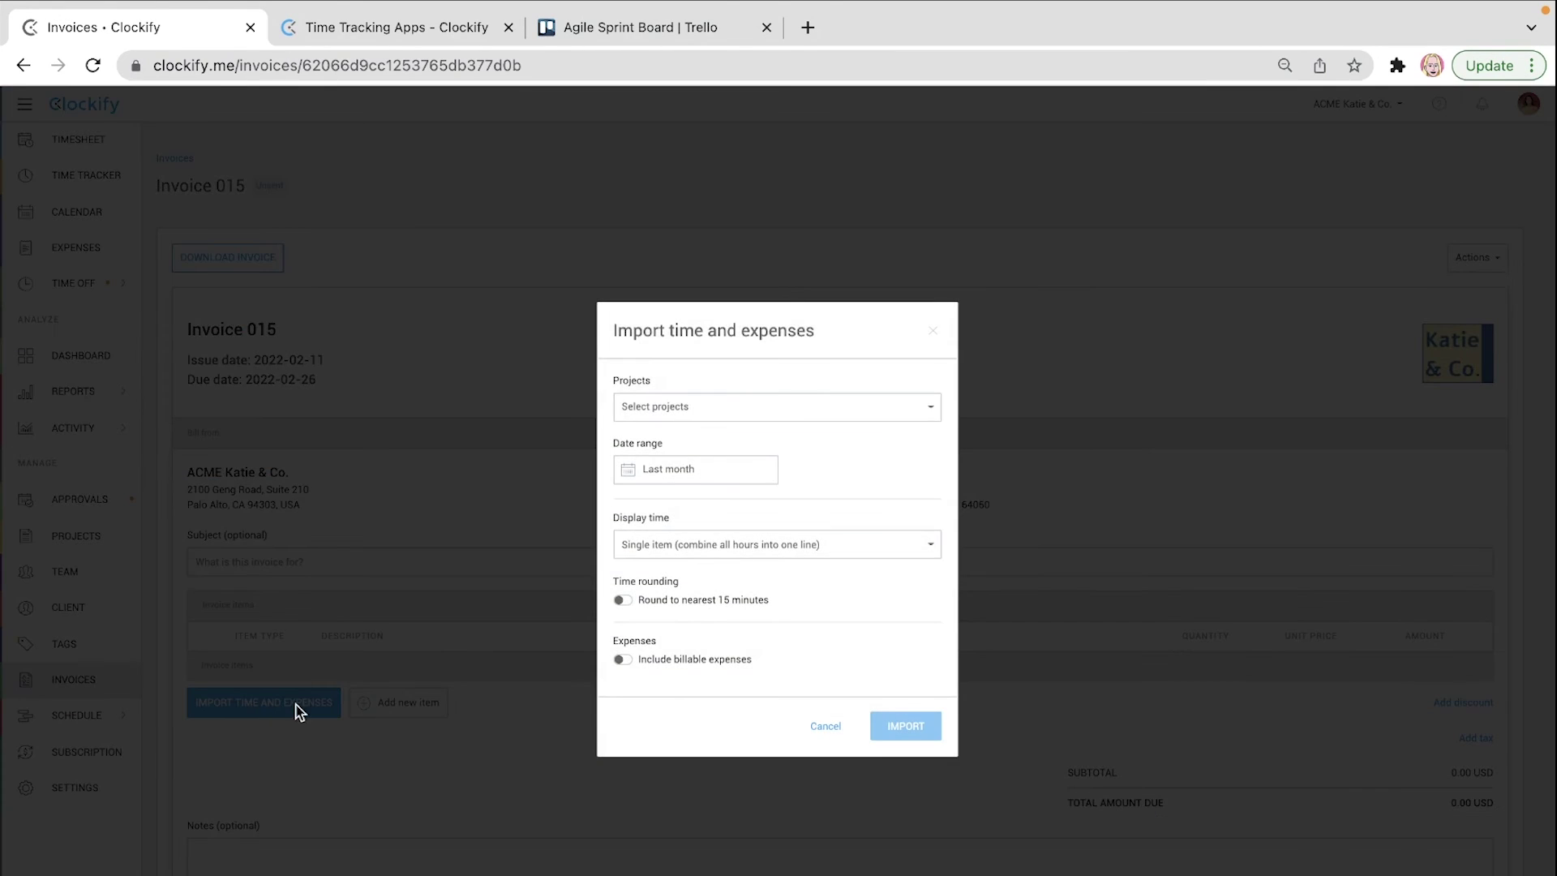
pyautogui.click(826, 413)
pyautogui.click(636, 567)
pyautogui.click(887, 478)
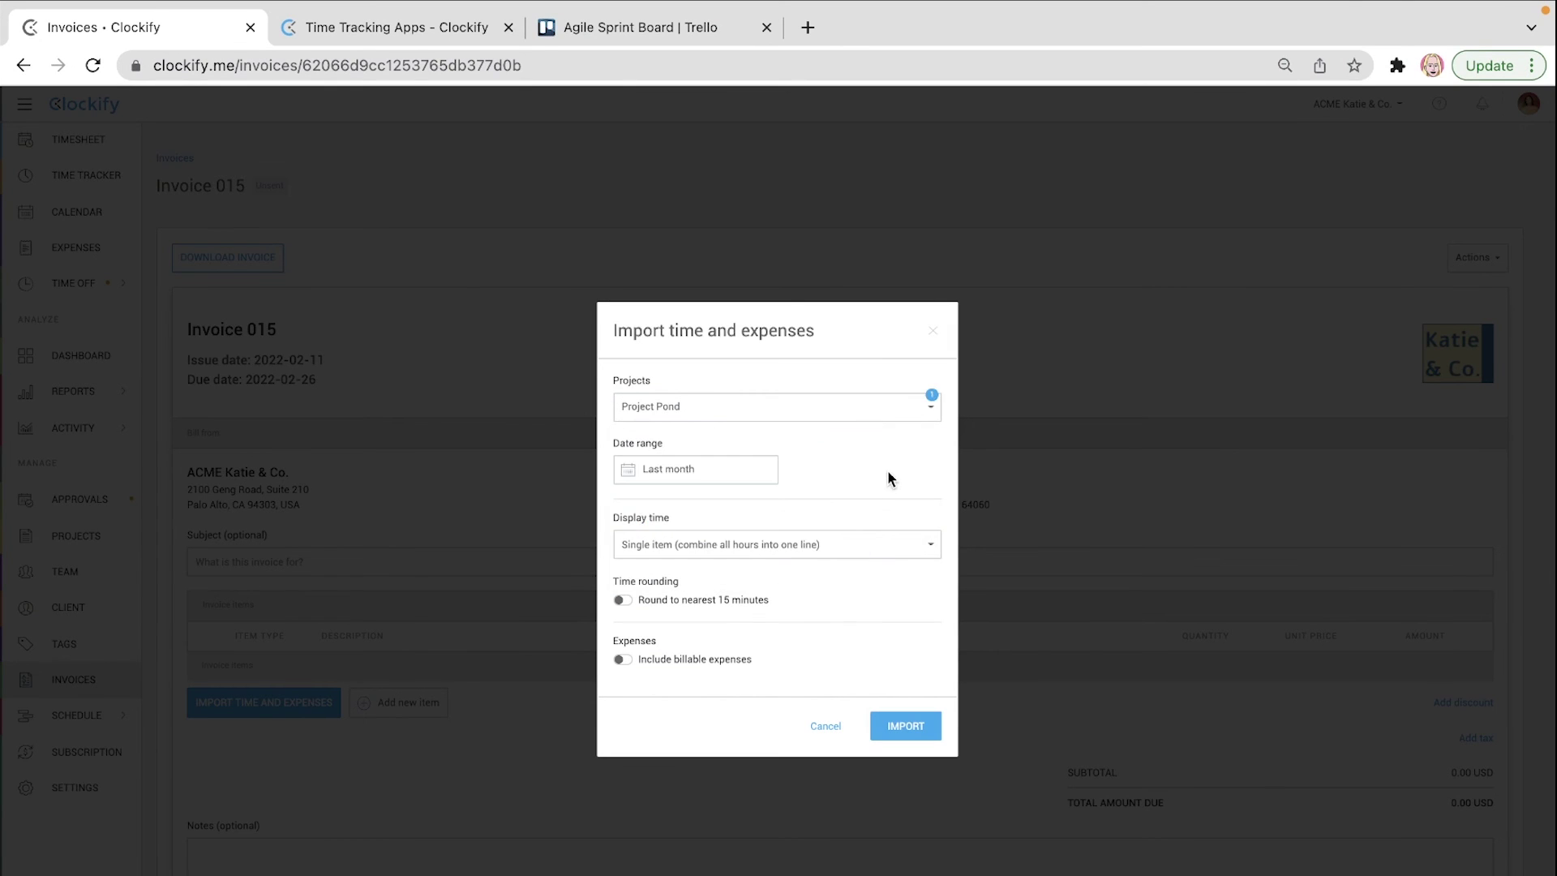
pyautogui.click(622, 658)
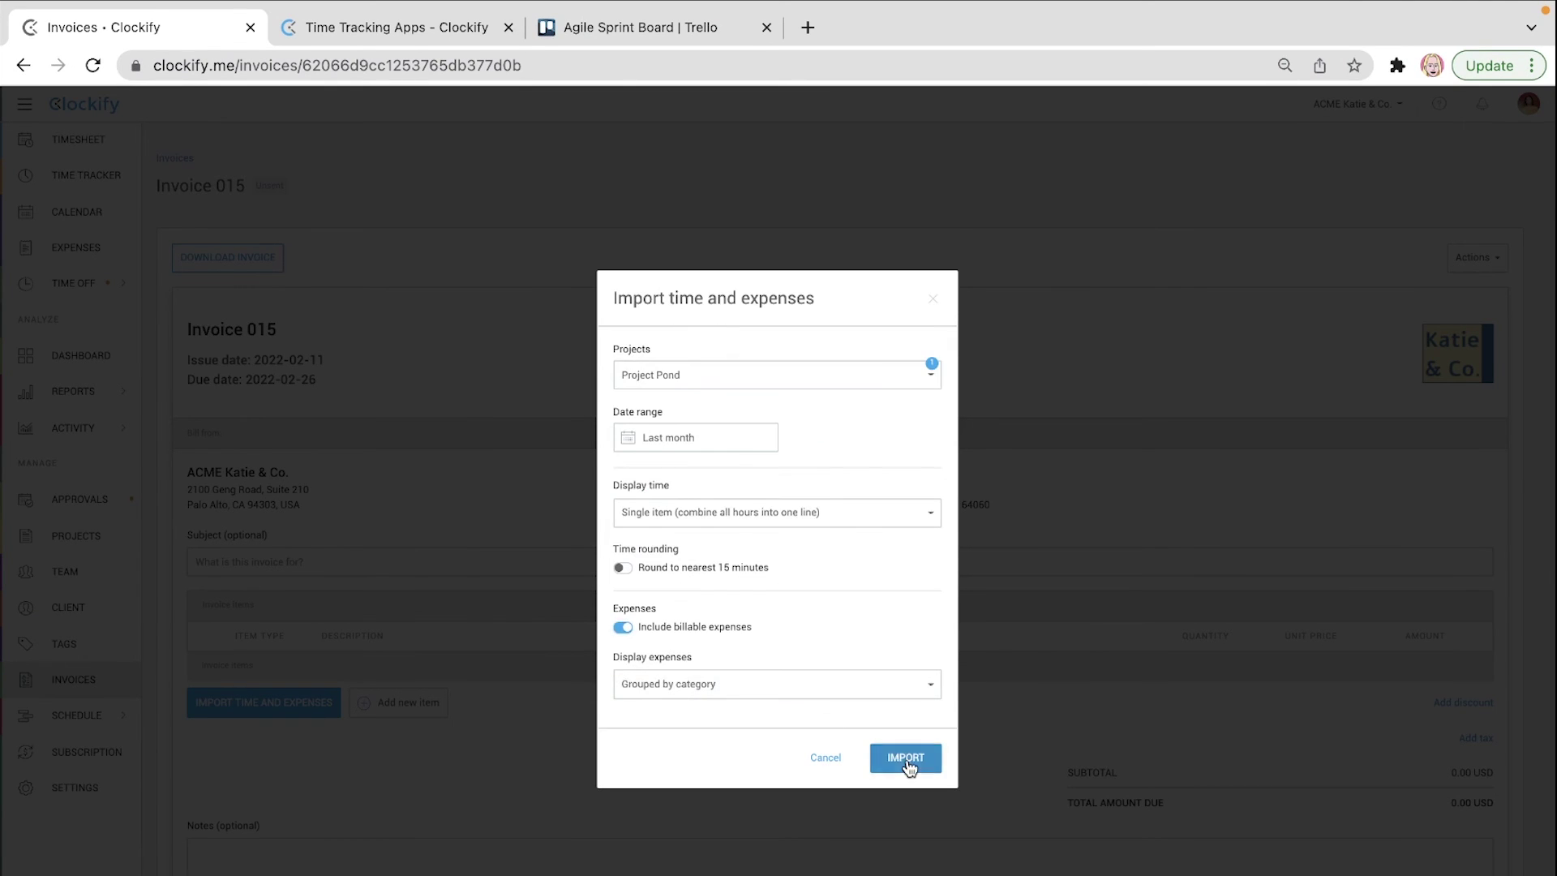
pyautogui.click(904, 758)
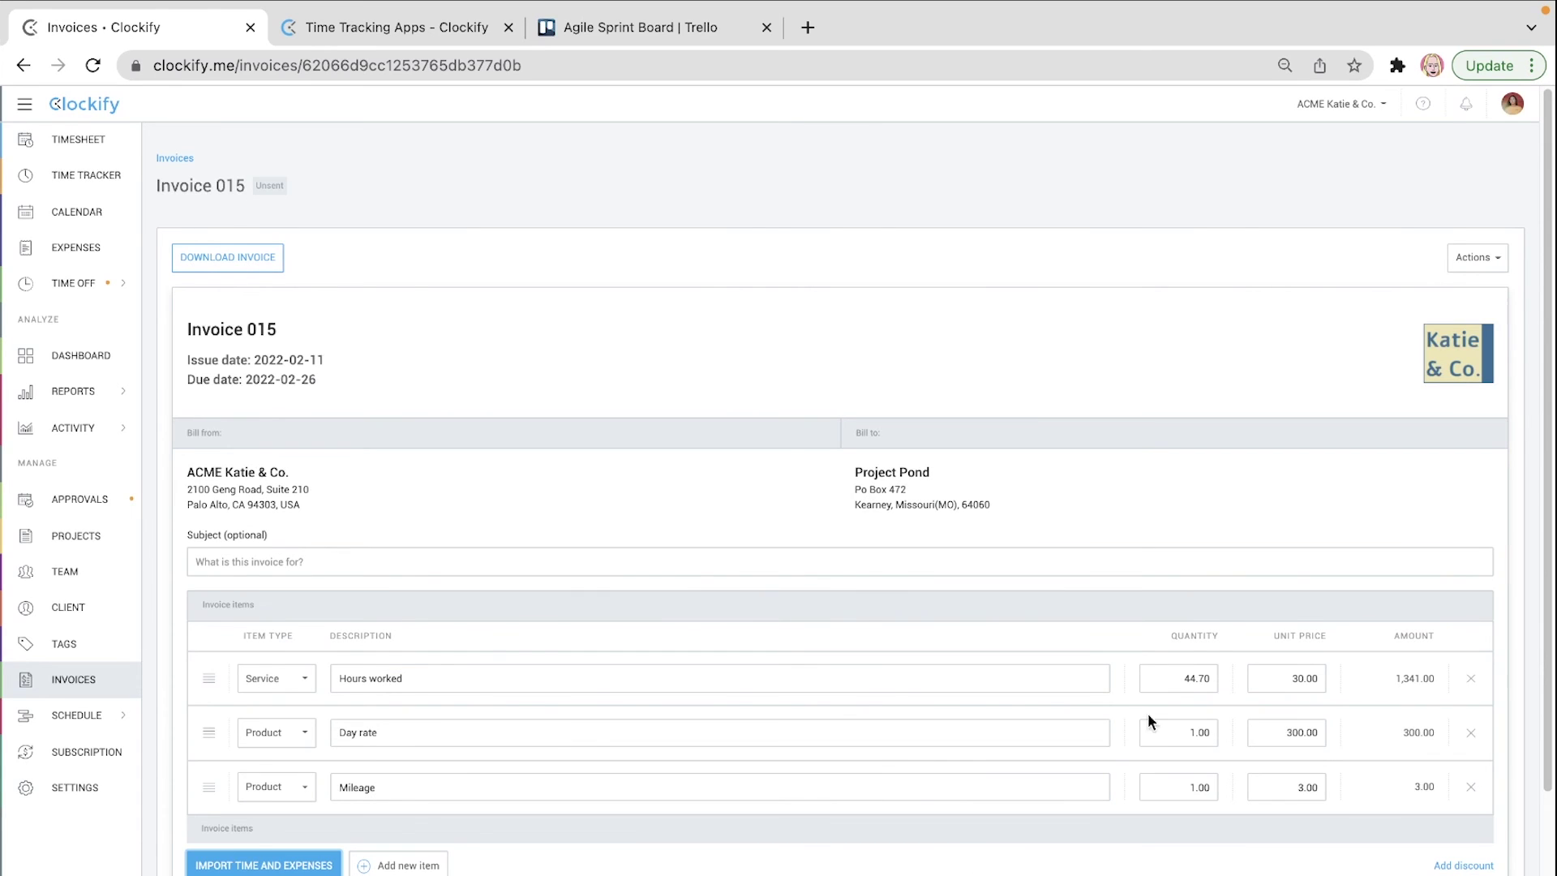
pyautogui.doubleClick(1197, 678)
pyautogui.write('44')
pyautogui.press('Return')
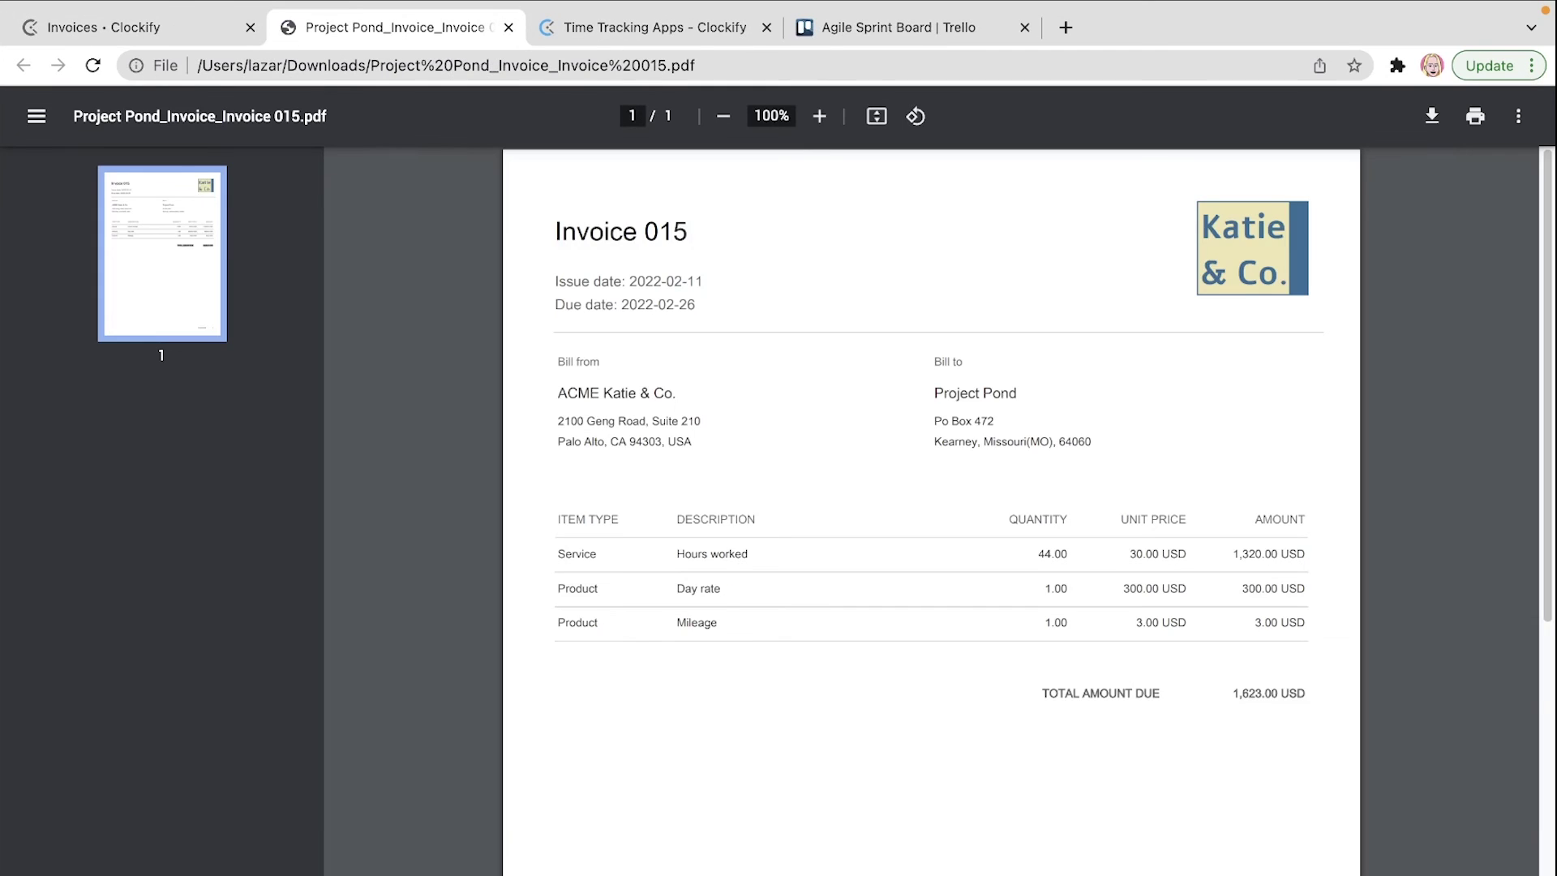
# - Close the invoice PDF, check Invoice 015's actions, and return to the invoices list
pyautogui.click(508, 27)
pyautogui.click(1472, 258)
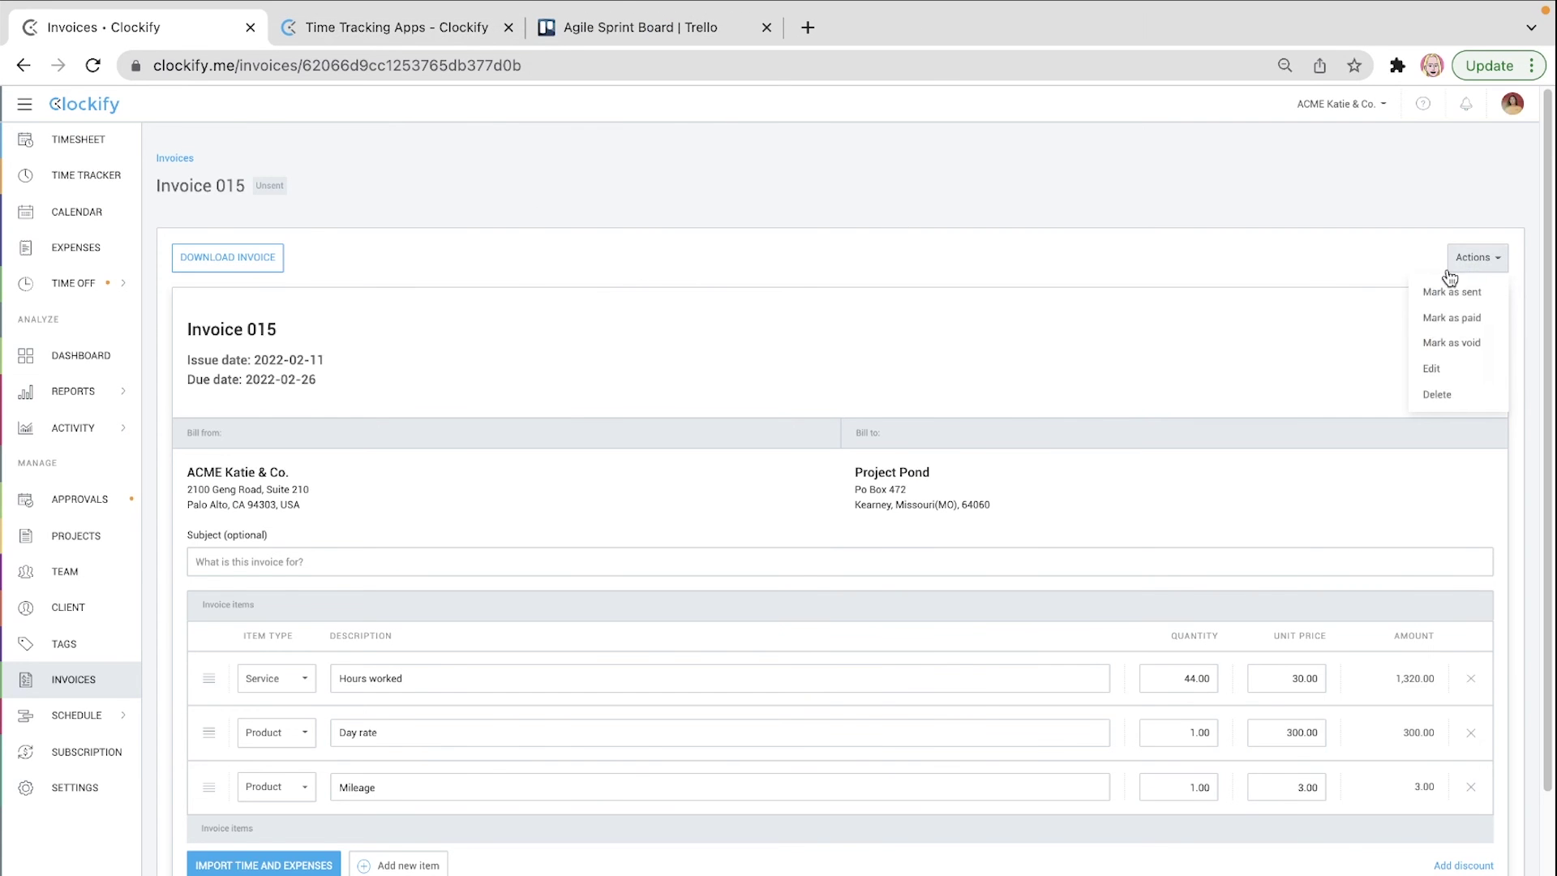
pyautogui.click(1331, 280)
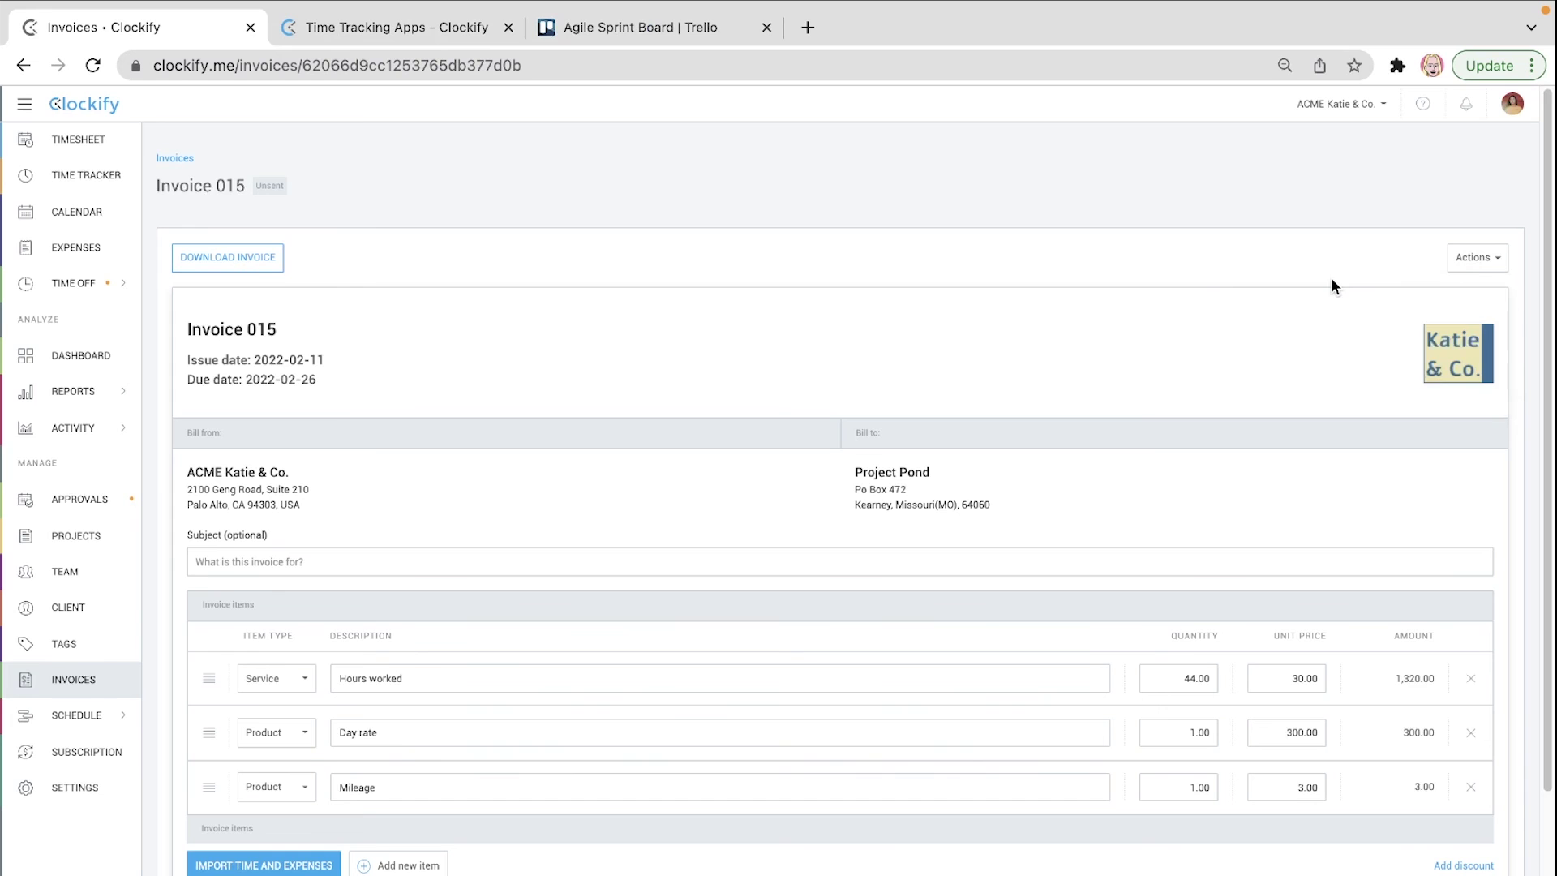
pyautogui.click(180, 158)
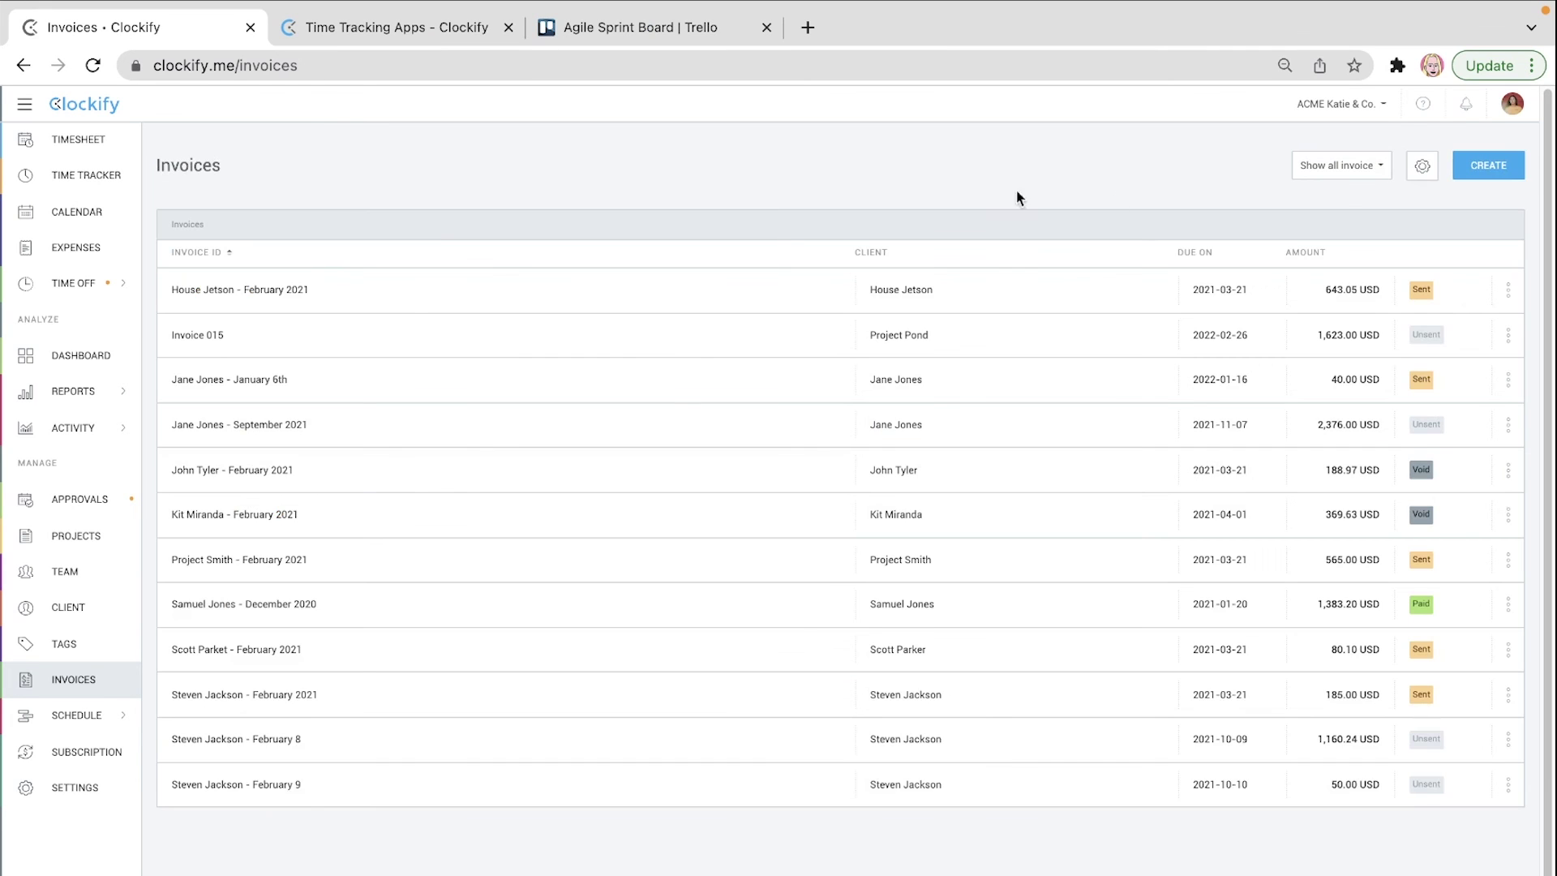
# - Review the invoice settings' Appearance and label Translations sections, then go to the Schedule
pyautogui.click(1419, 166)
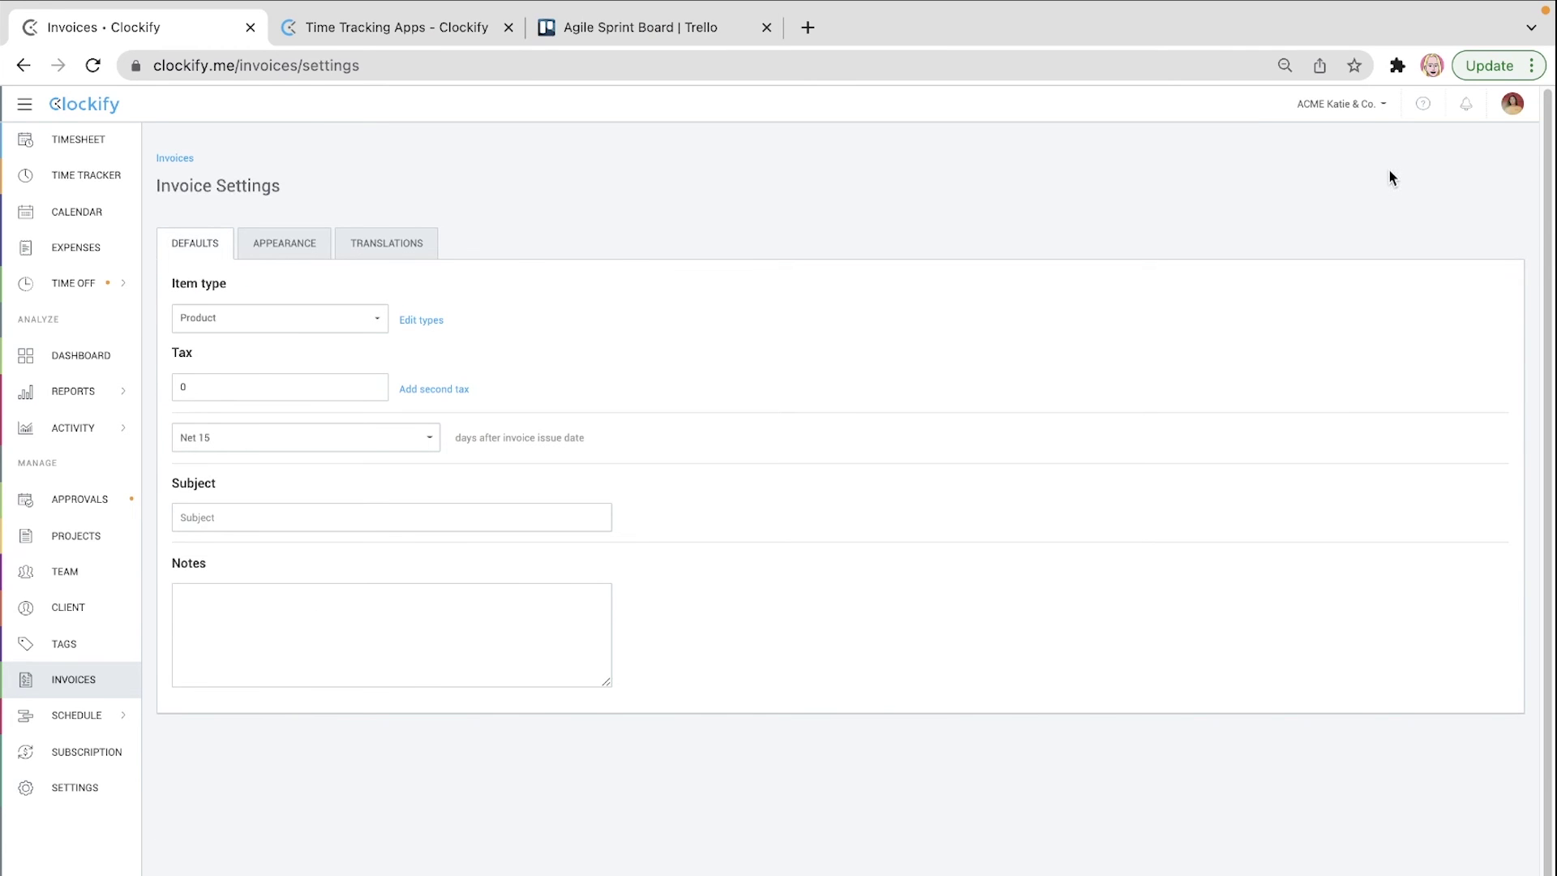
pyautogui.click(316, 250)
pyautogui.click(418, 245)
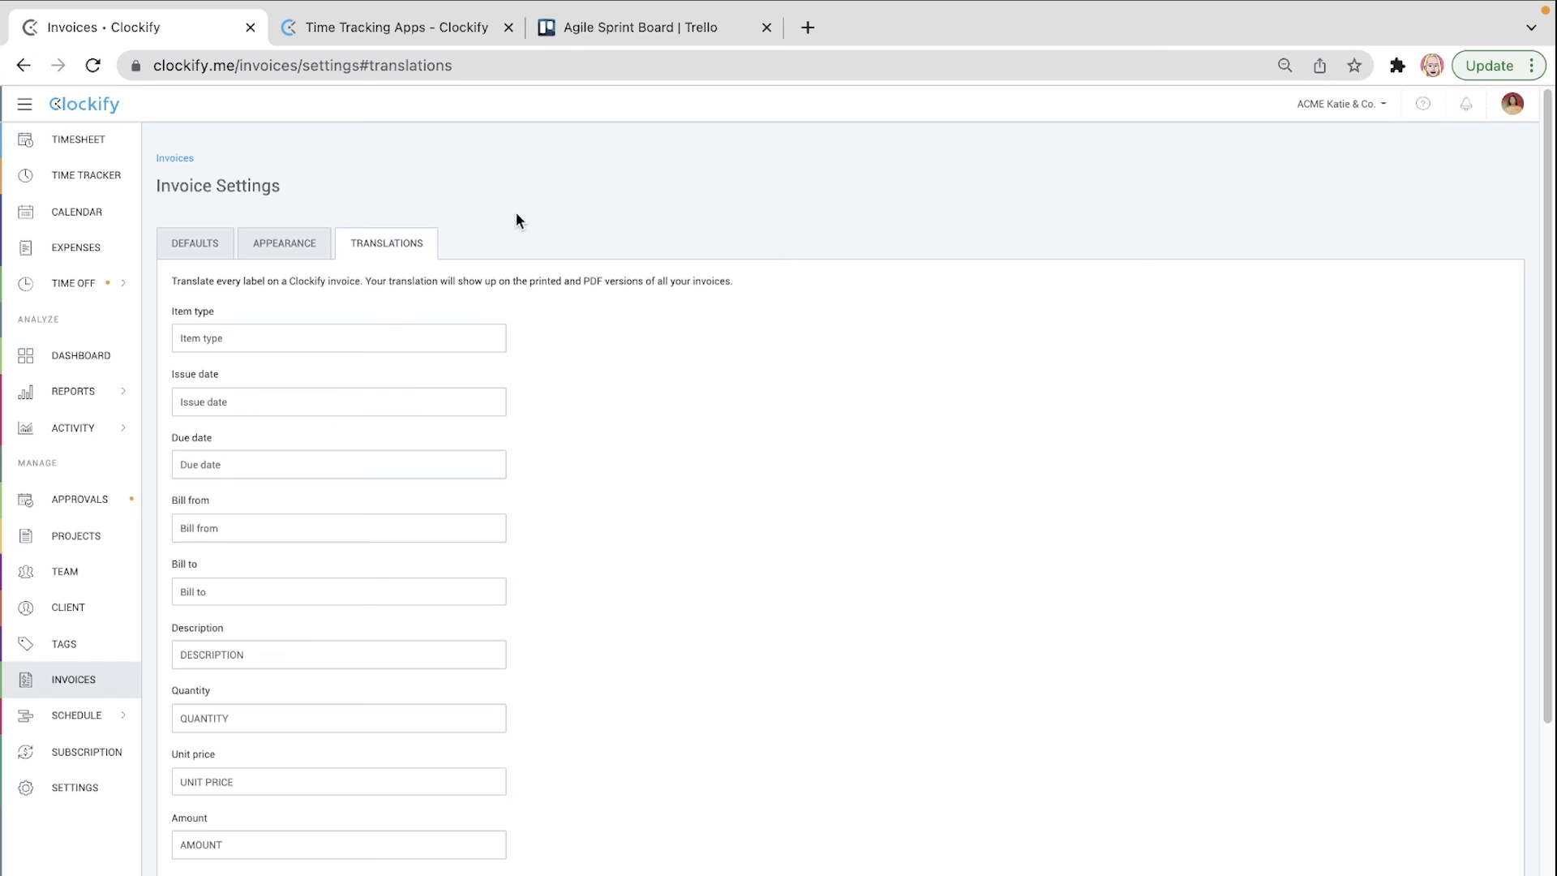
pyautogui.click(166, 711)
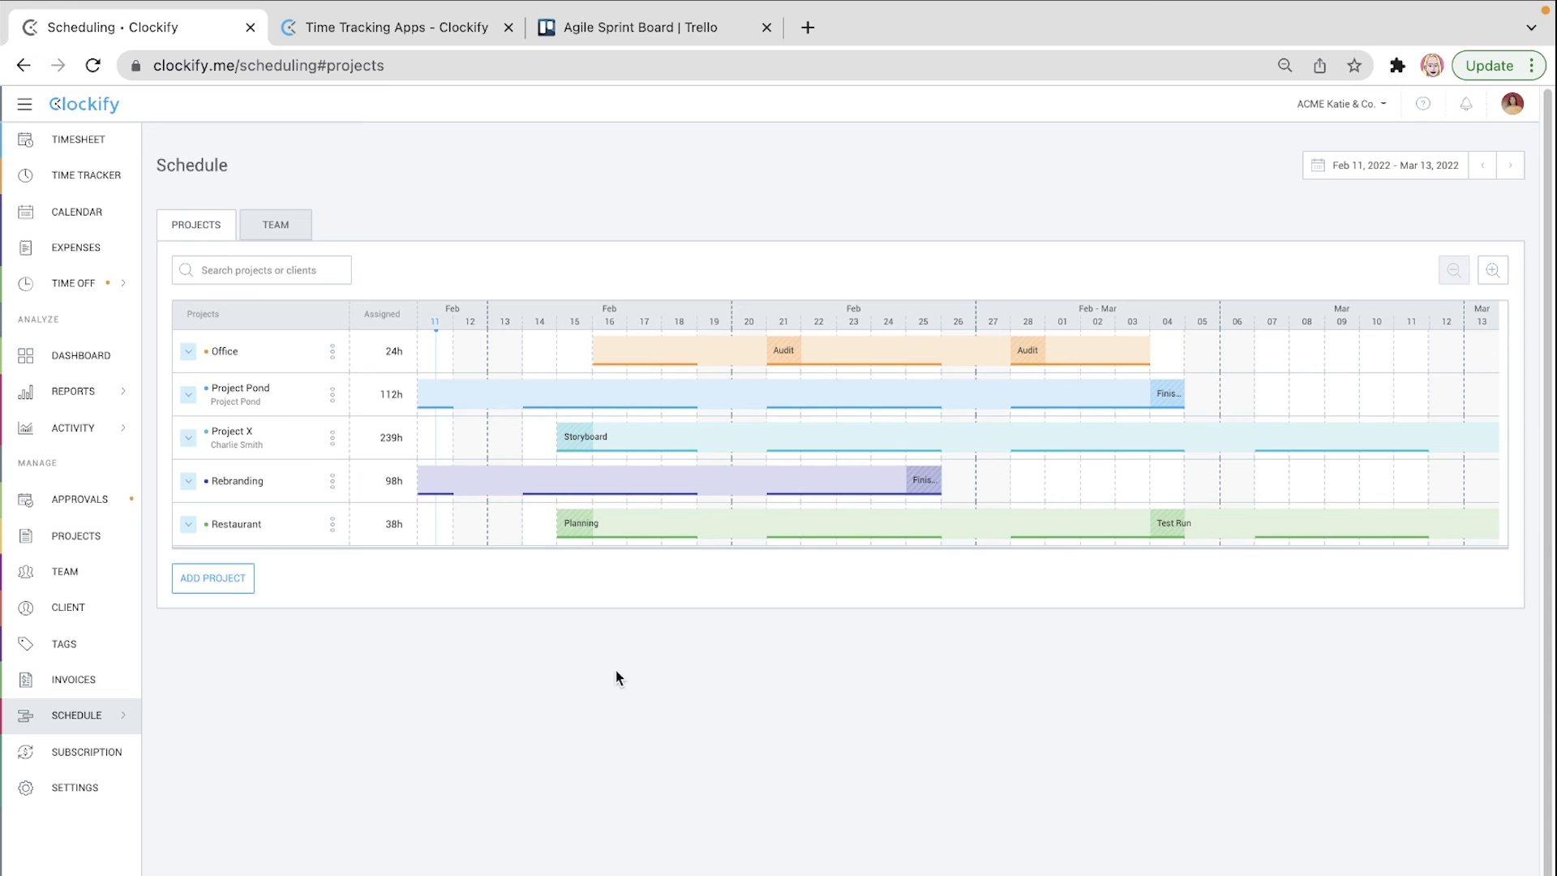
# - Give a Project X member a new 7h/day assignment for Feb 14–16
pyautogui.click(195, 439)
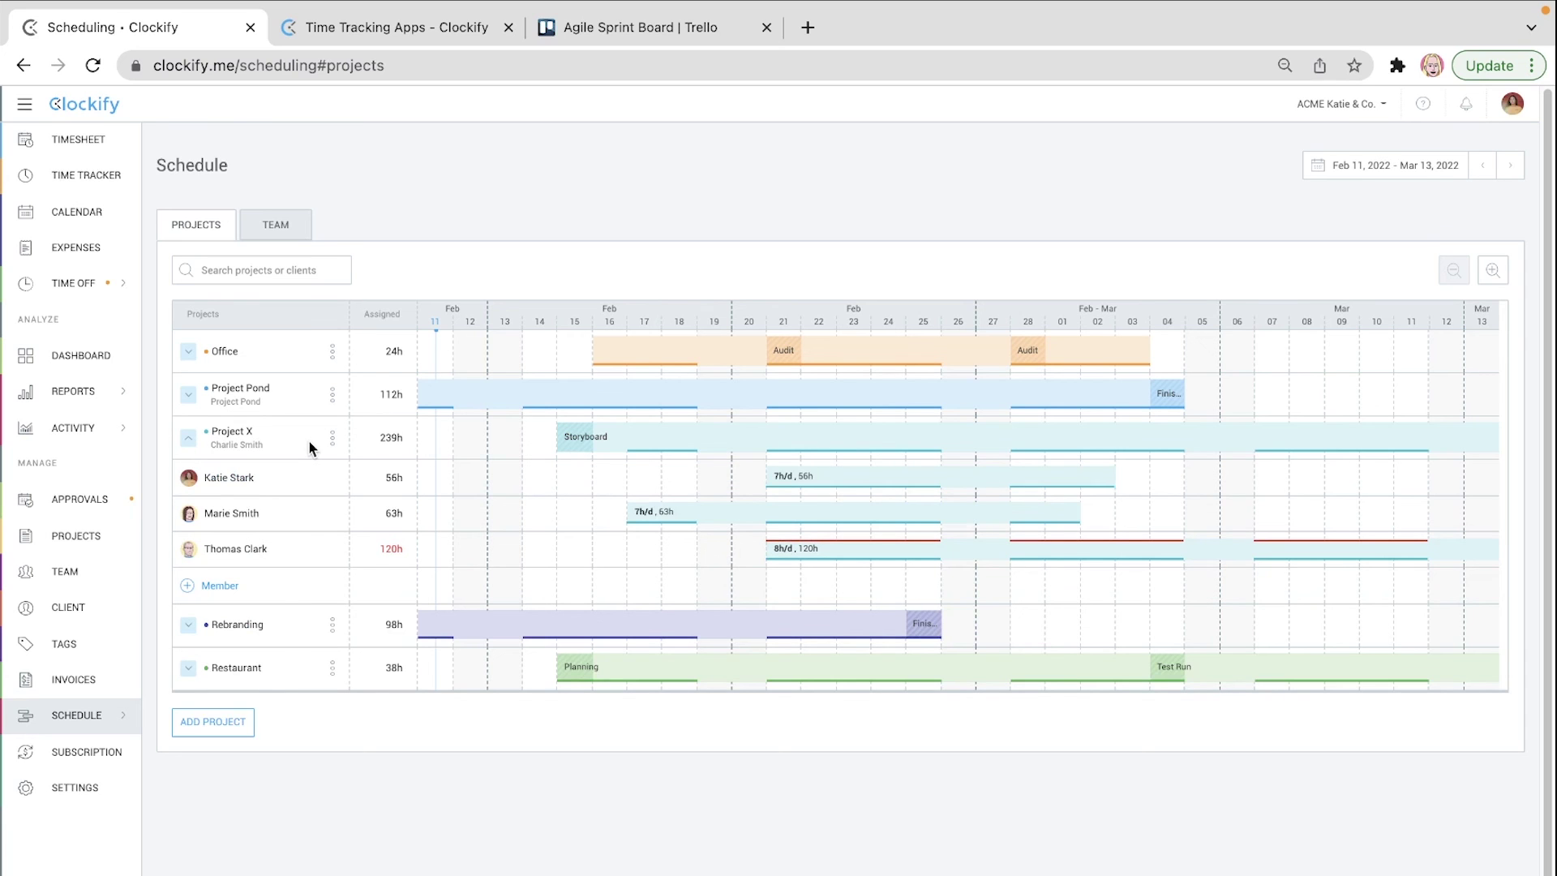
pyautogui.moveTo(532, 480); pyautogui.dragTo(616, 480)
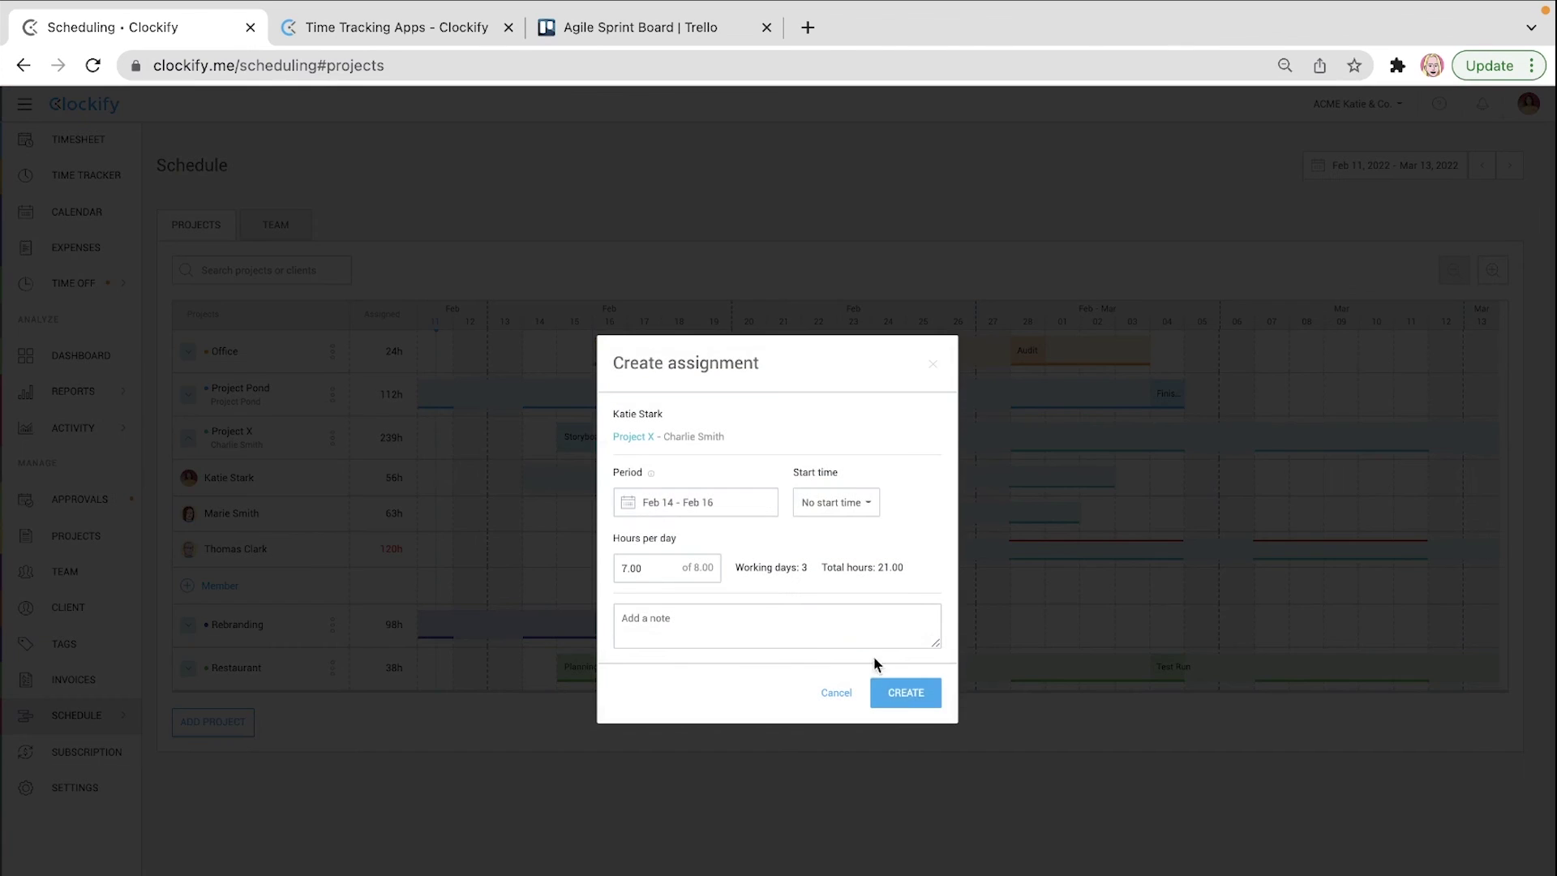
pyautogui.click(905, 691)
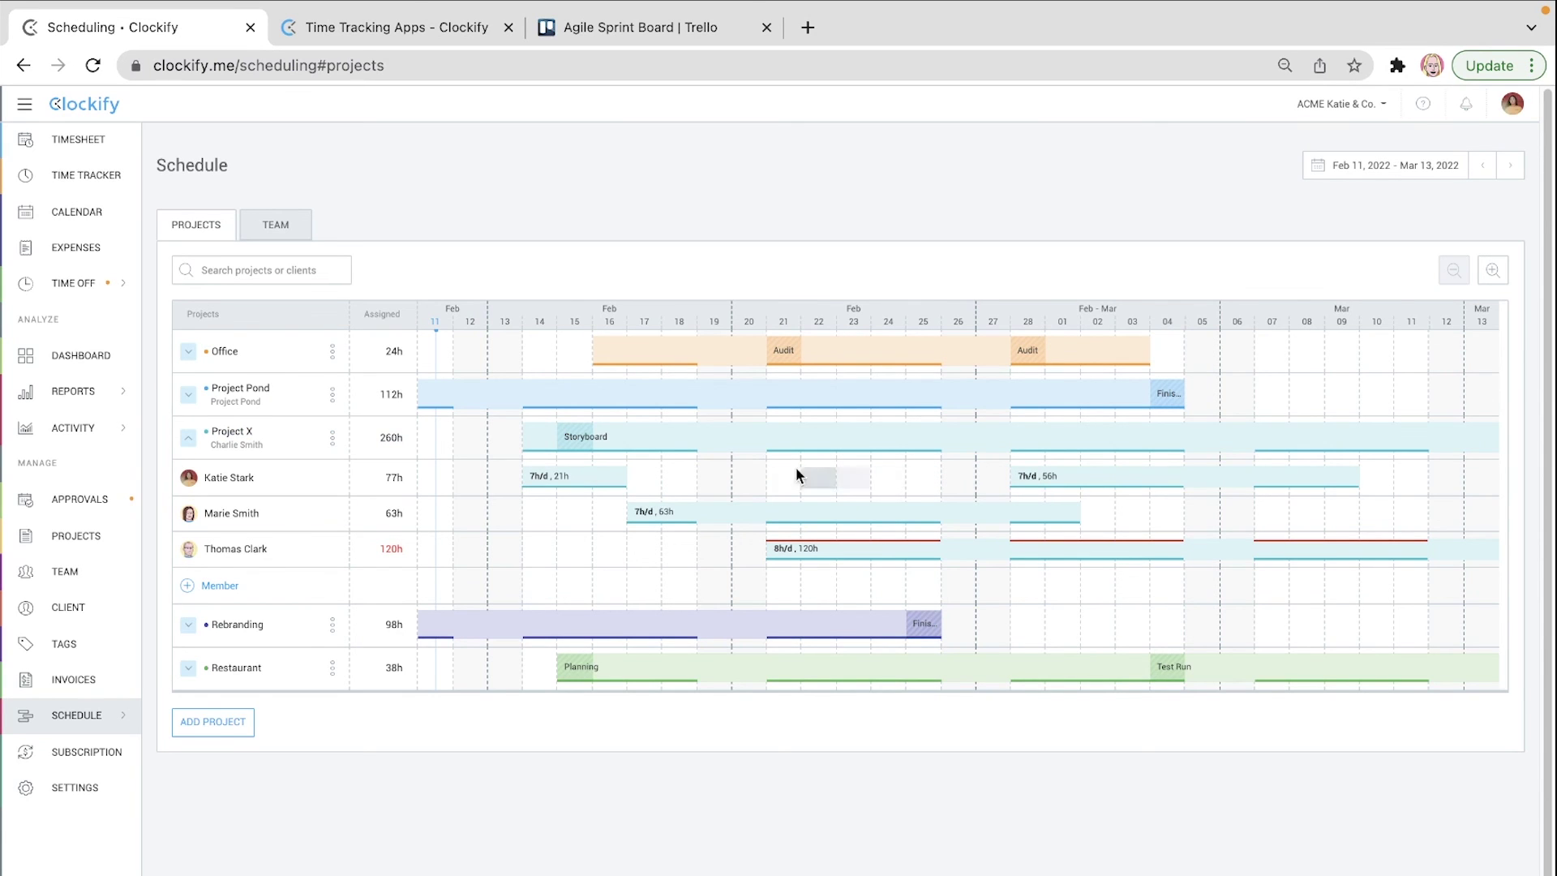
pyautogui.click(285, 231)
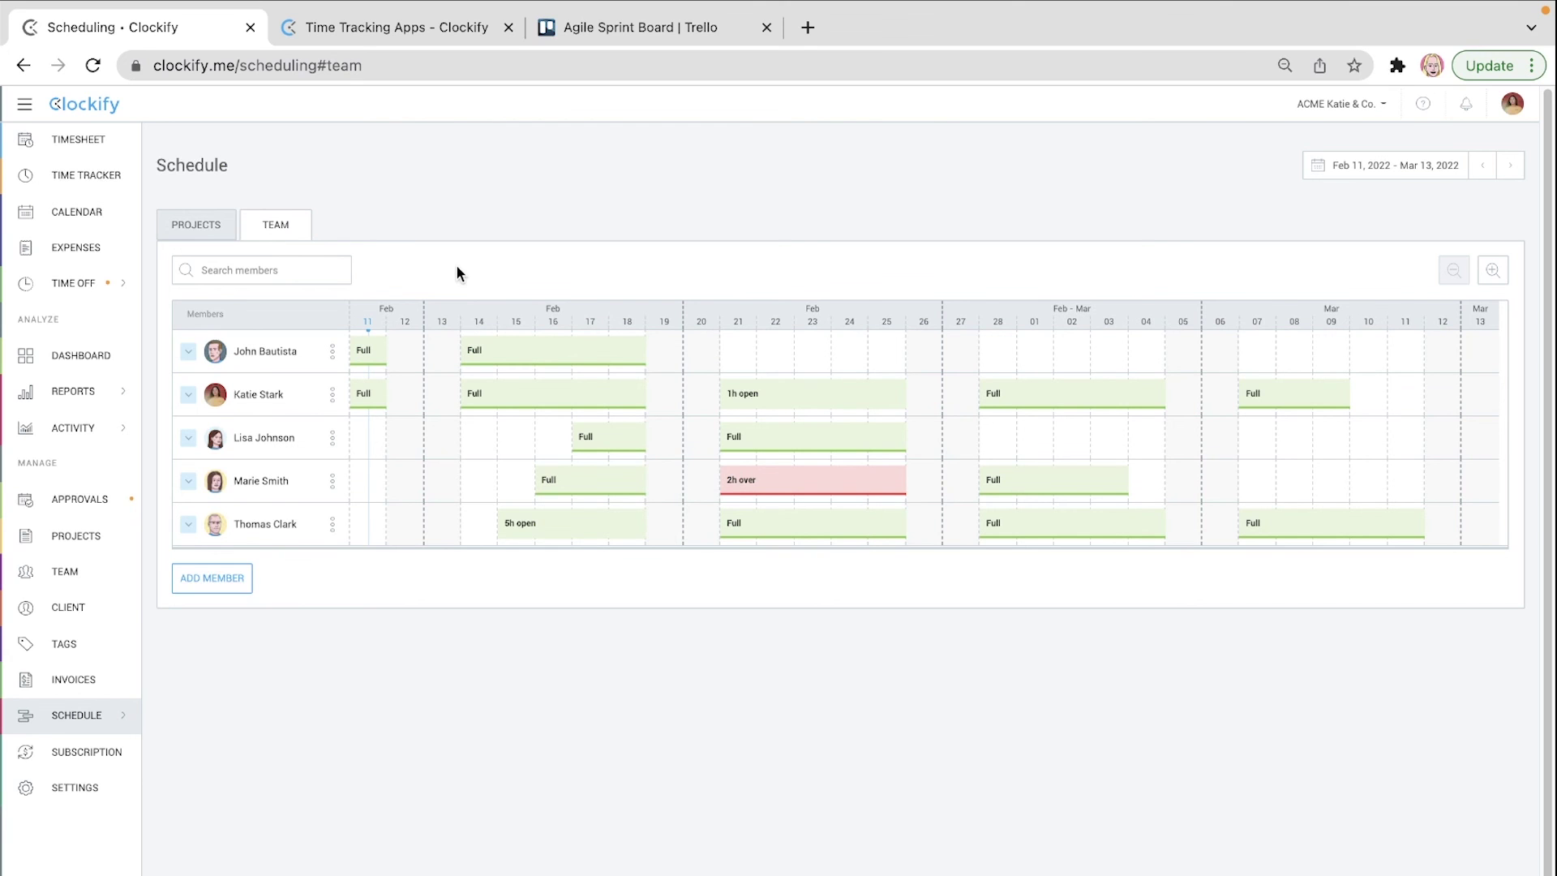
pyautogui.click(188, 482)
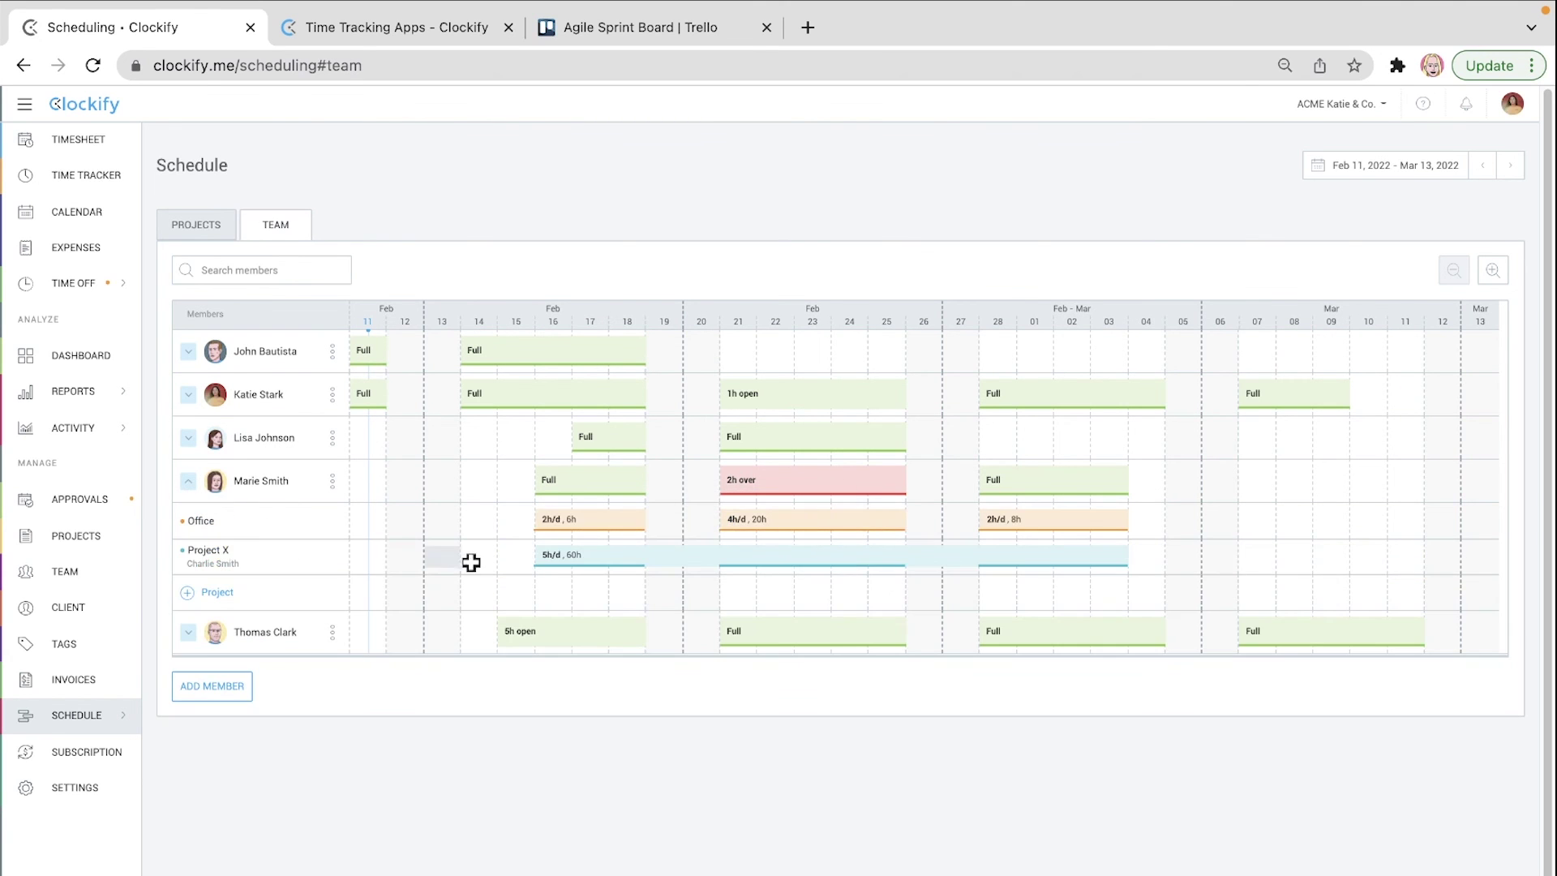
pyautogui.click(793, 525)
pyautogui.doubleClick(669, 566)
pyautogui.write('2')
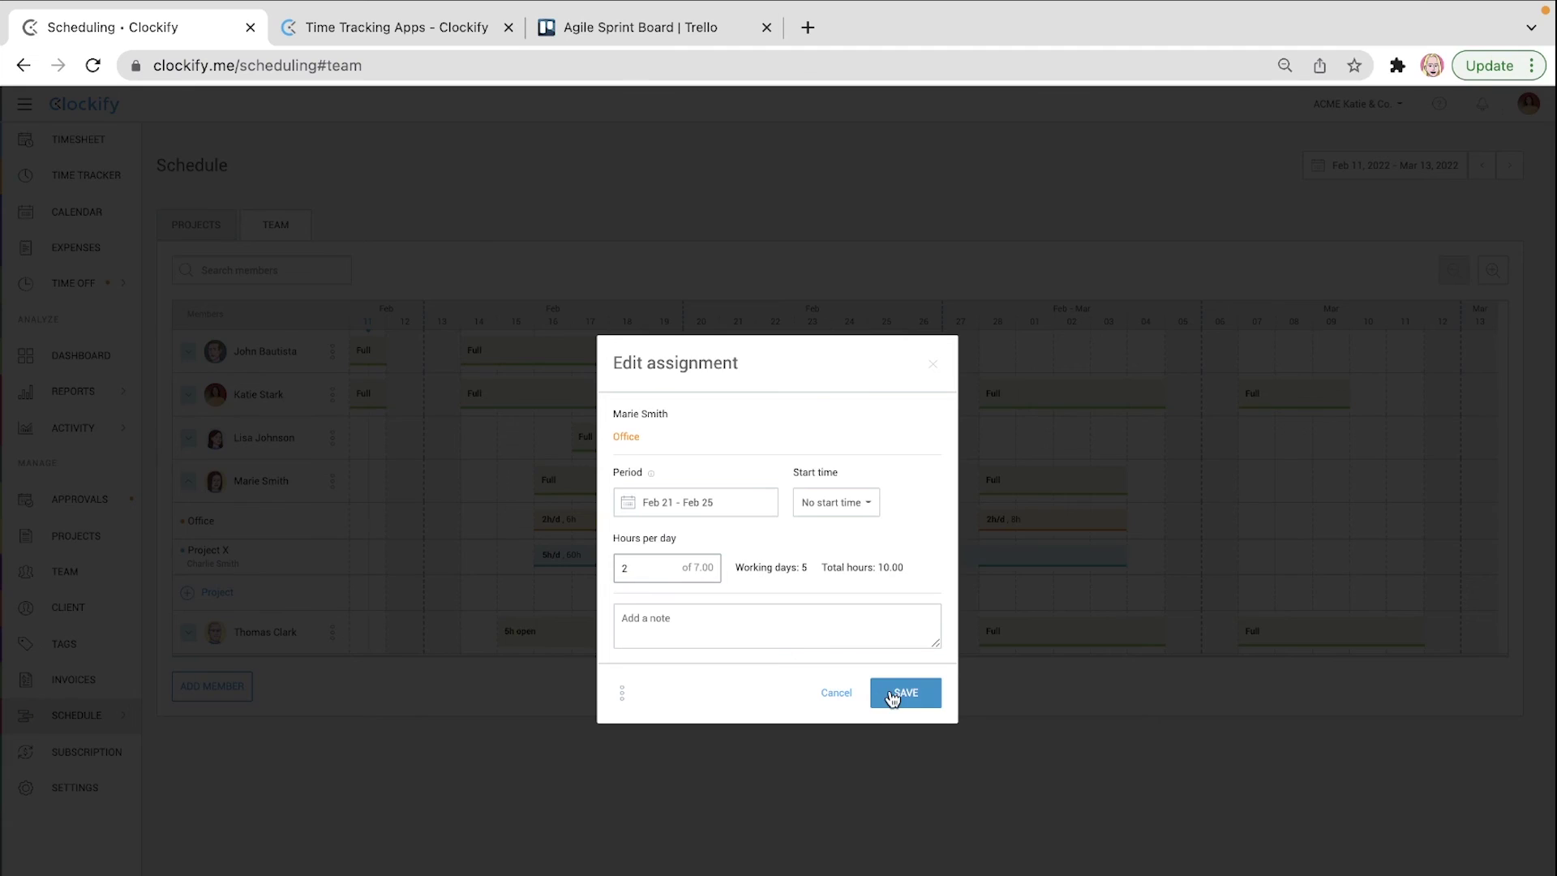
pyautogui.click(898, 691)
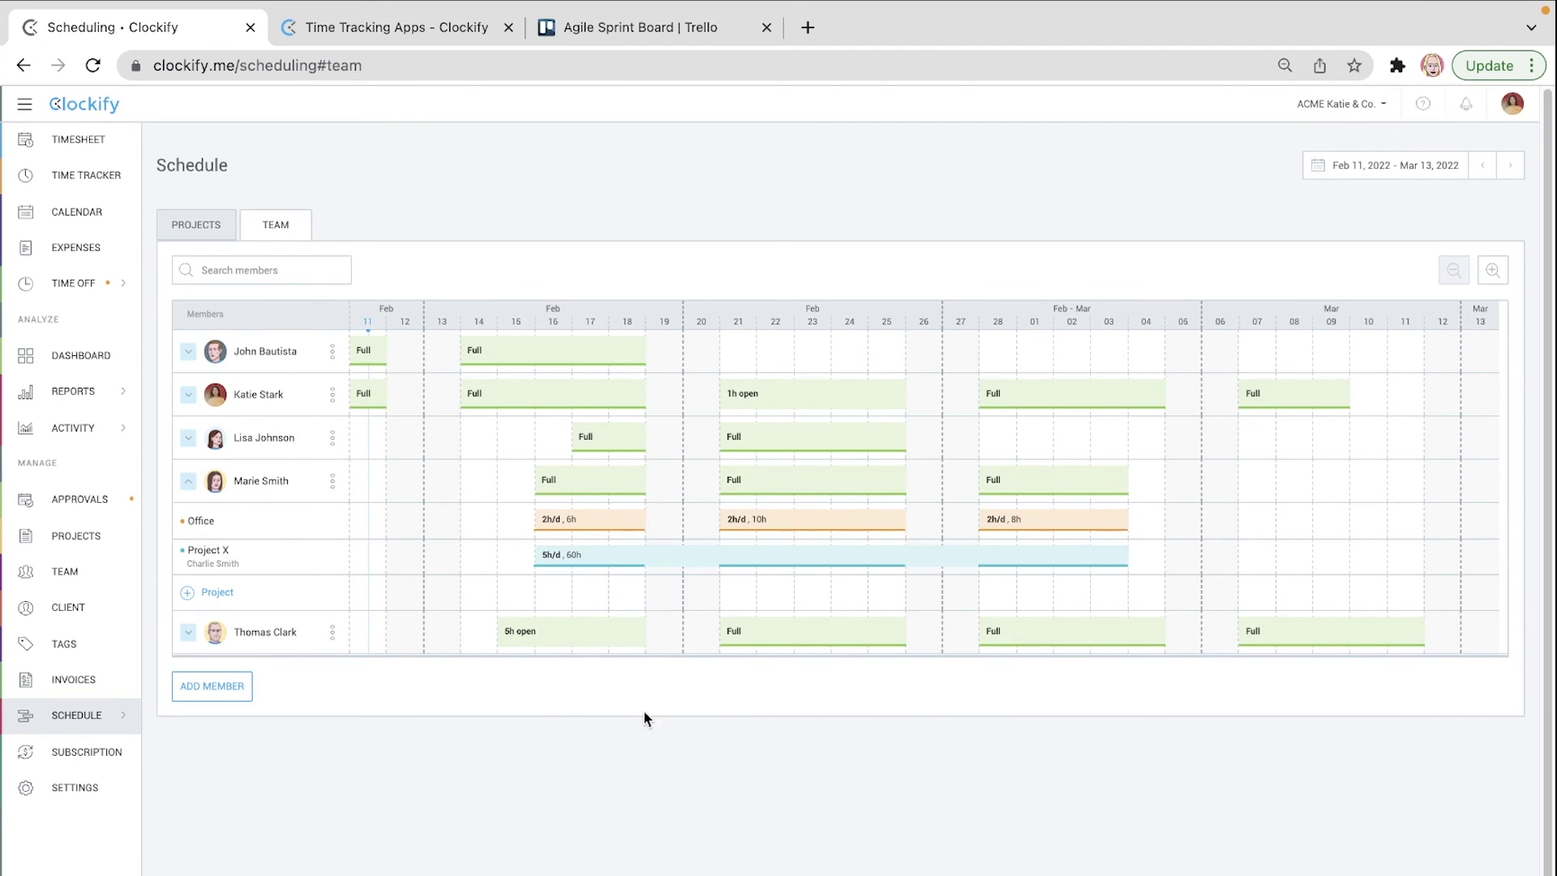
pyautogui.click(105, 788)
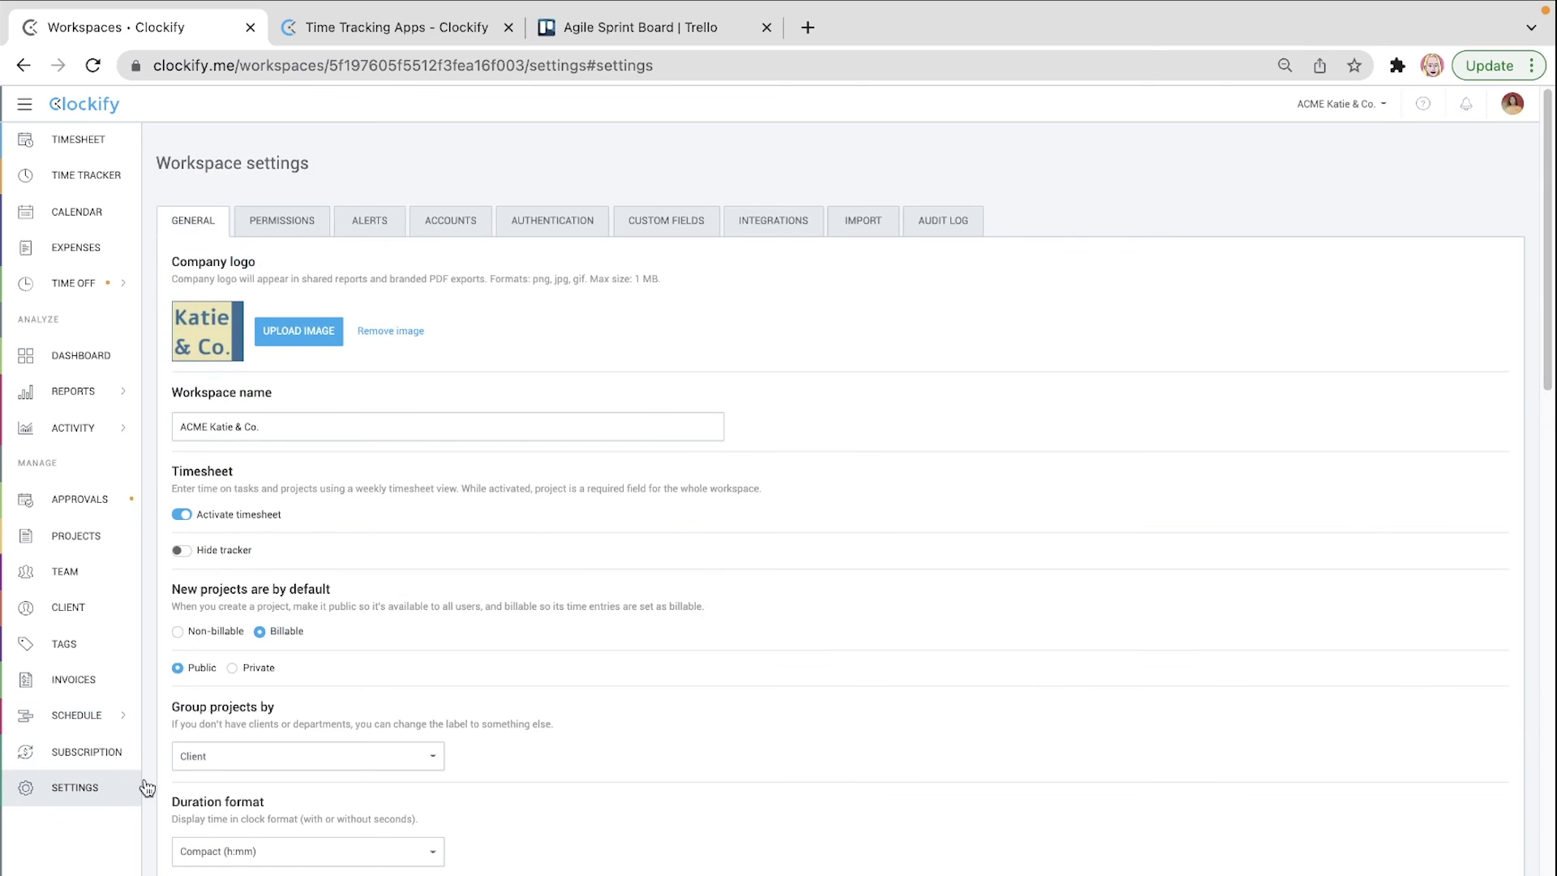
# - Scroll through the General workspace settings
pyautogui.scroll(-3, 496, 654)
pyautogui.scroll(-5, 497, 653)
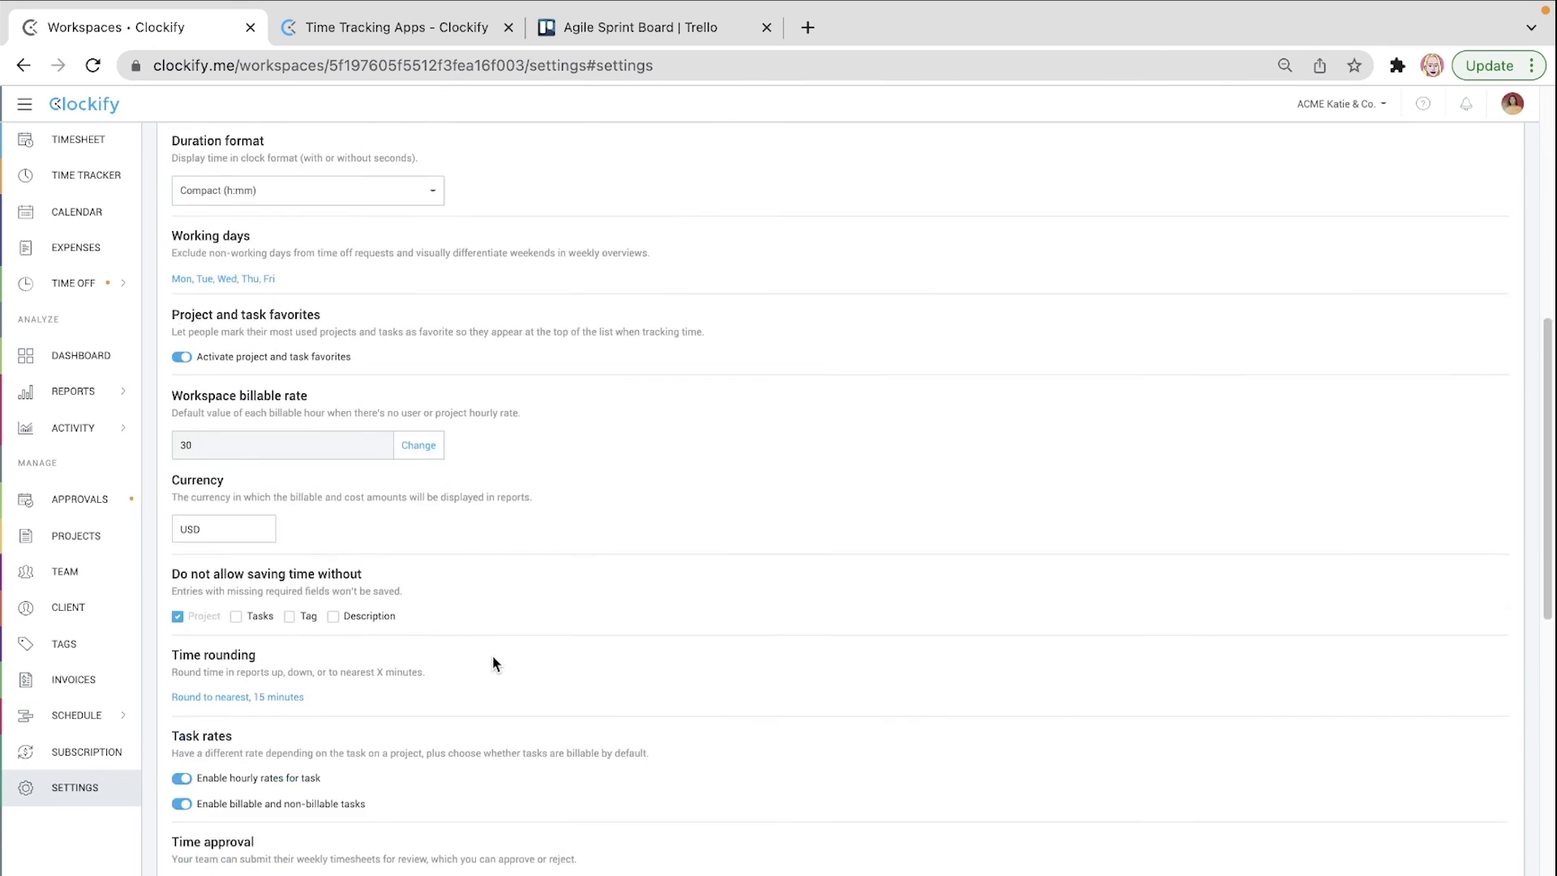
pyautogui.scroll(-5, 493, 657)
pyautogui.scroll(-5, 490, 664)
pyautogui.scroll(-3, 488, 662)
pyautogui.scroll(5, 488, 665)
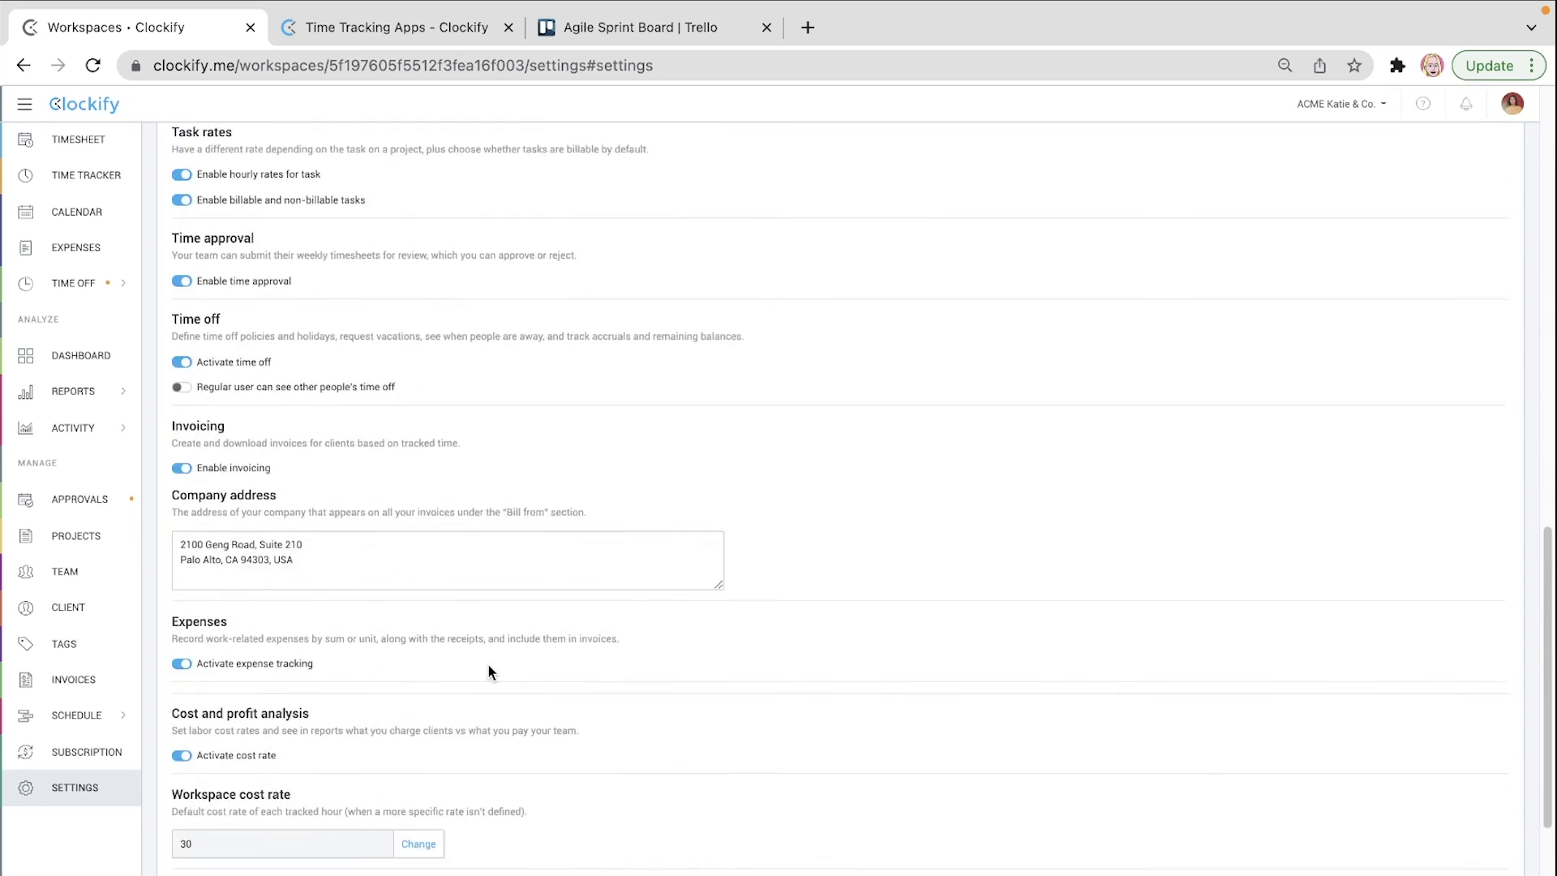
pyautogui.scroll(3, 490, 661)
pyautogui.scroll(8, 489, 658)
pyautogui.scroll(2, 488, 655)
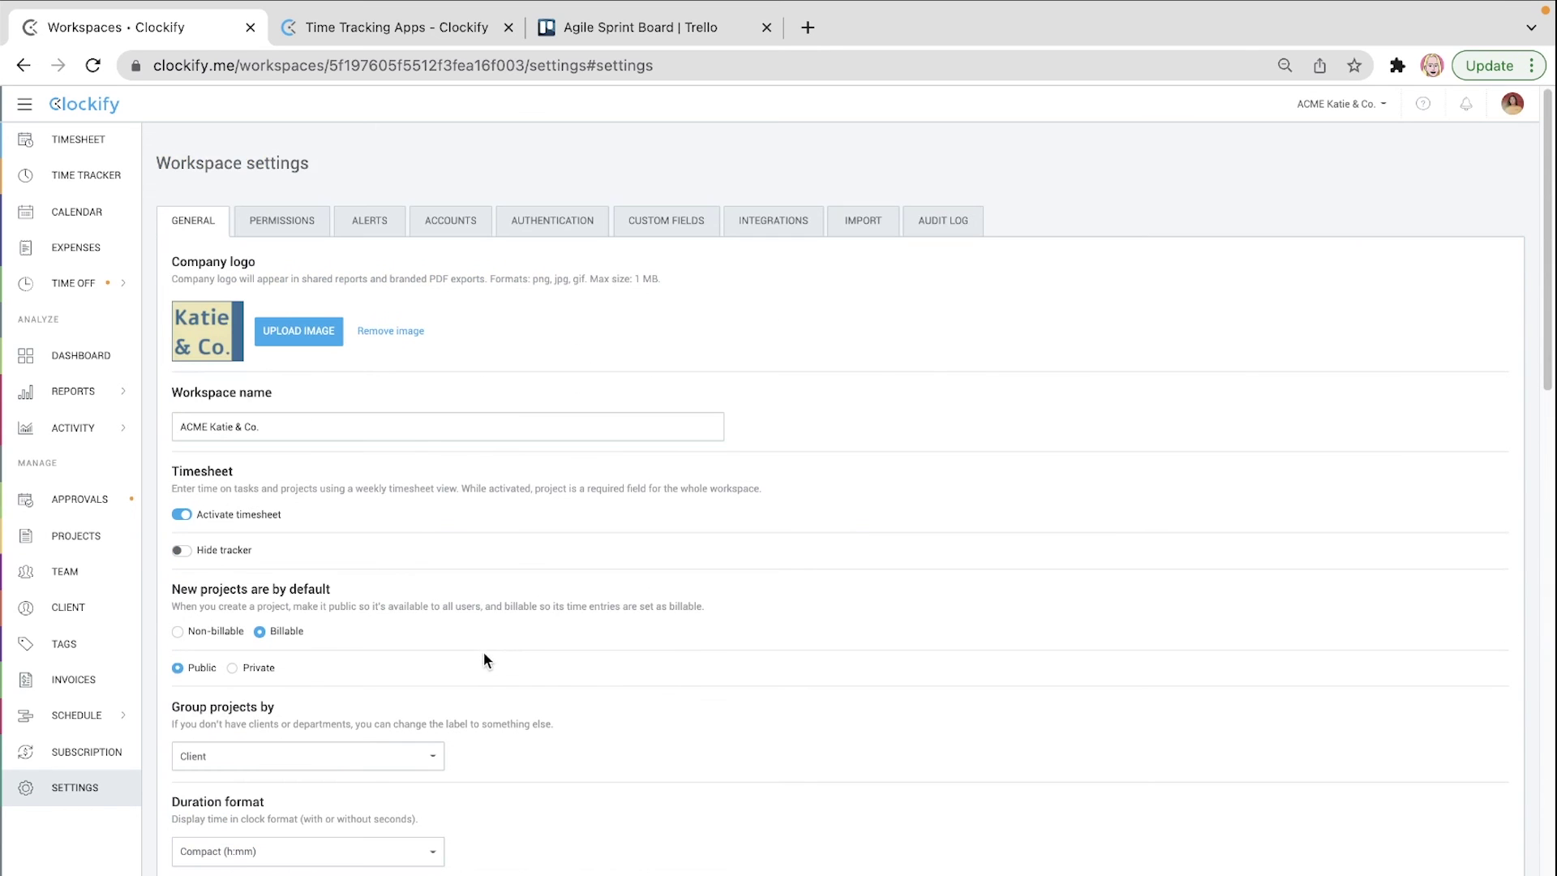
# - Look over the workspace Permissions settings
pyautogui.click(290, 232)
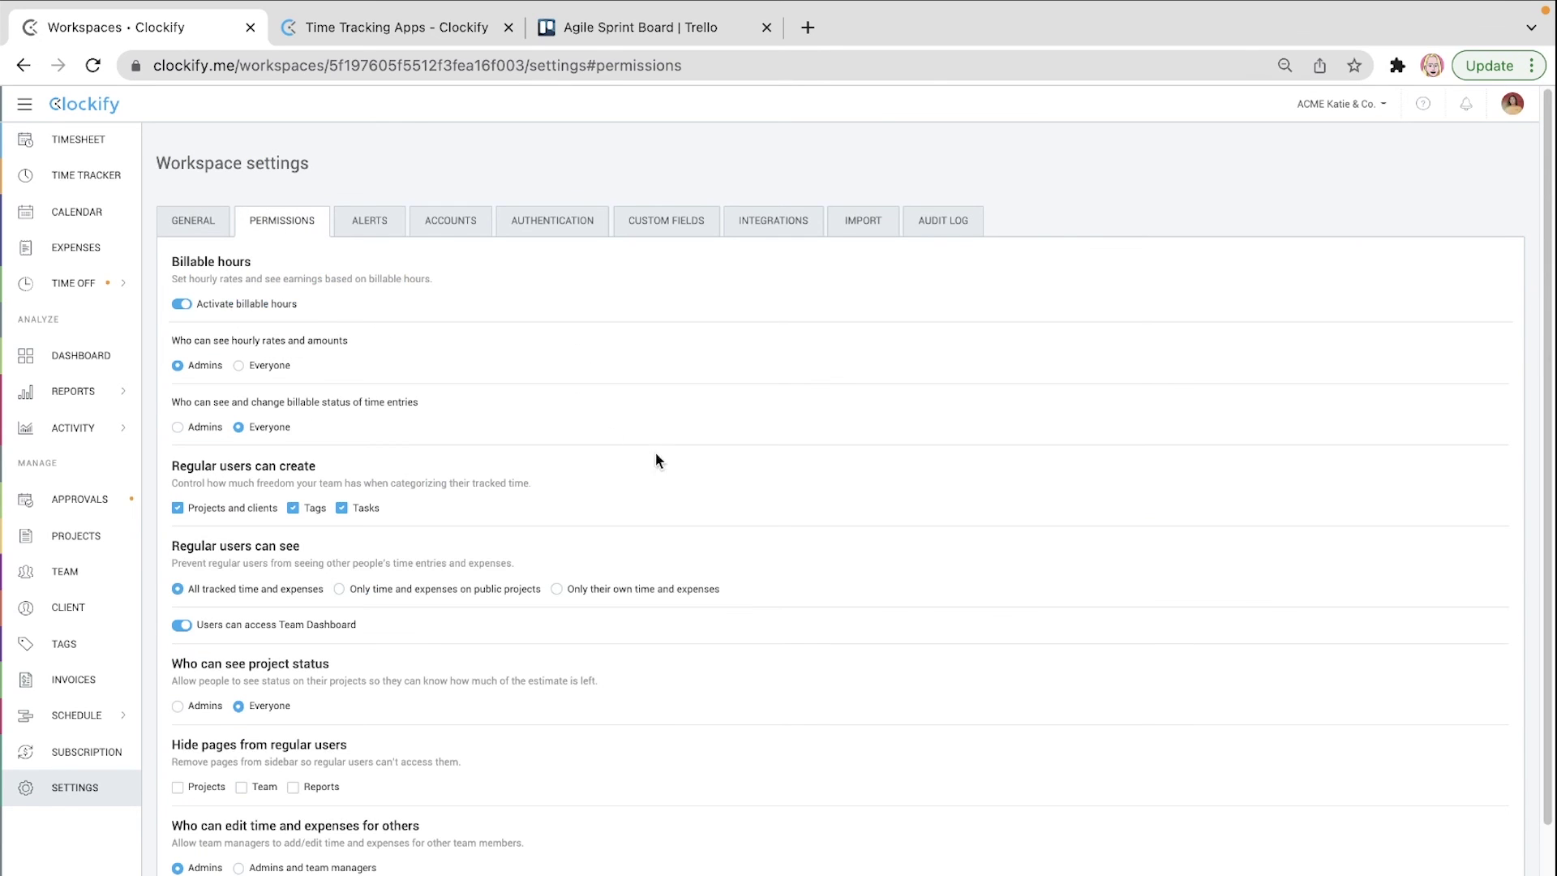
pyautogui.scroll(-2, 780, 534)
pyautogui.scroll(-1, 779, 533)
pyautogui.scroll(2, 780, 534)
# - Review the Alerts, Accounts, Authentication, Custom Fields, Integrations, Import and Audit Log tabs
pyautogui.click(390, 234)
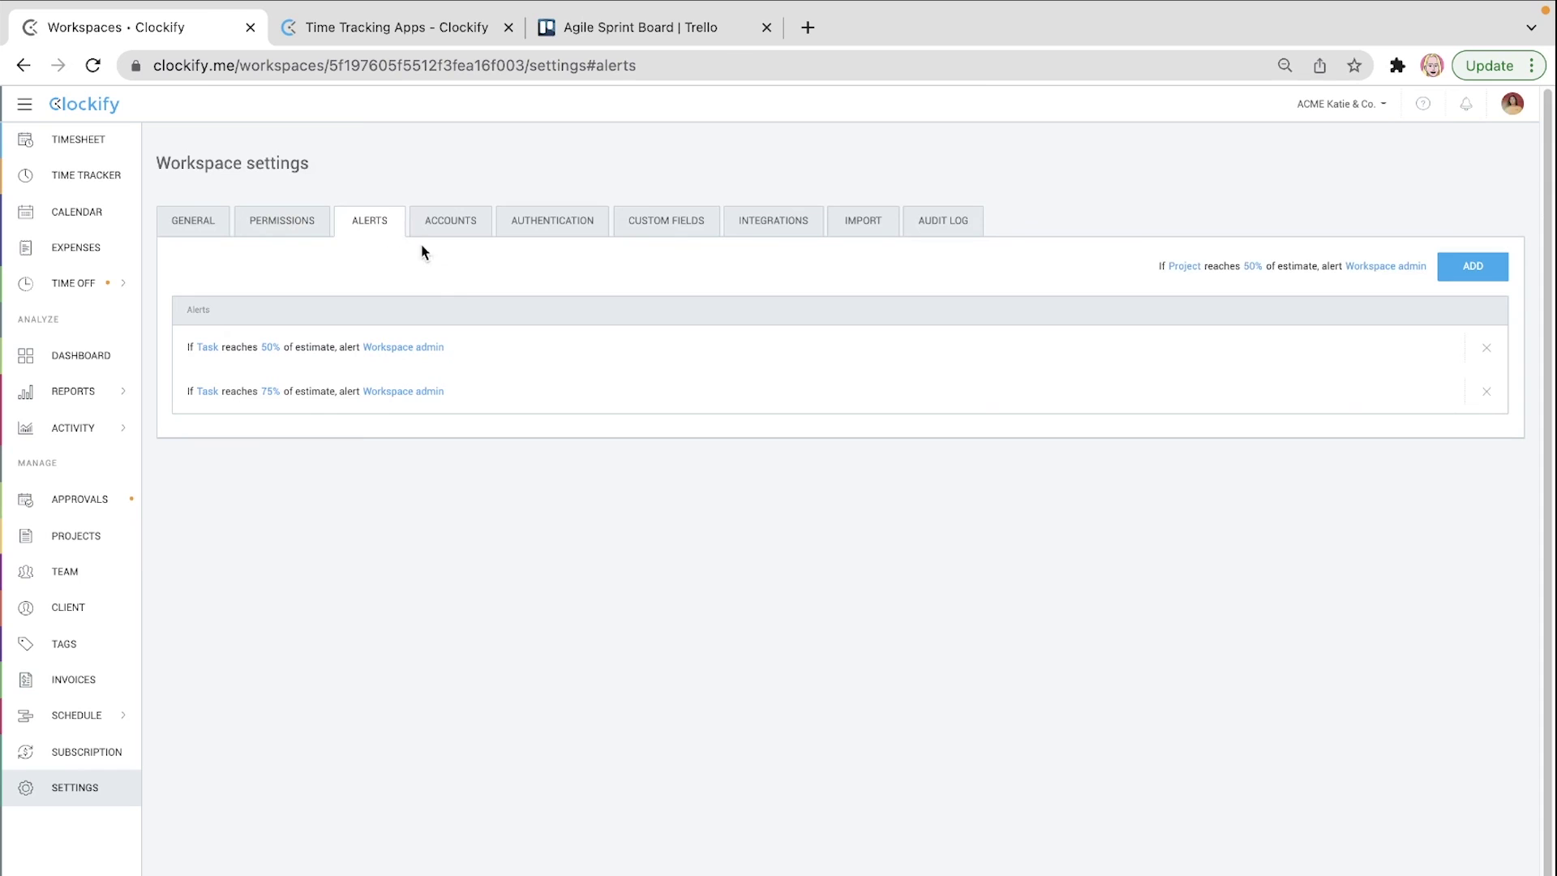
pyautogui.click(473, 242)
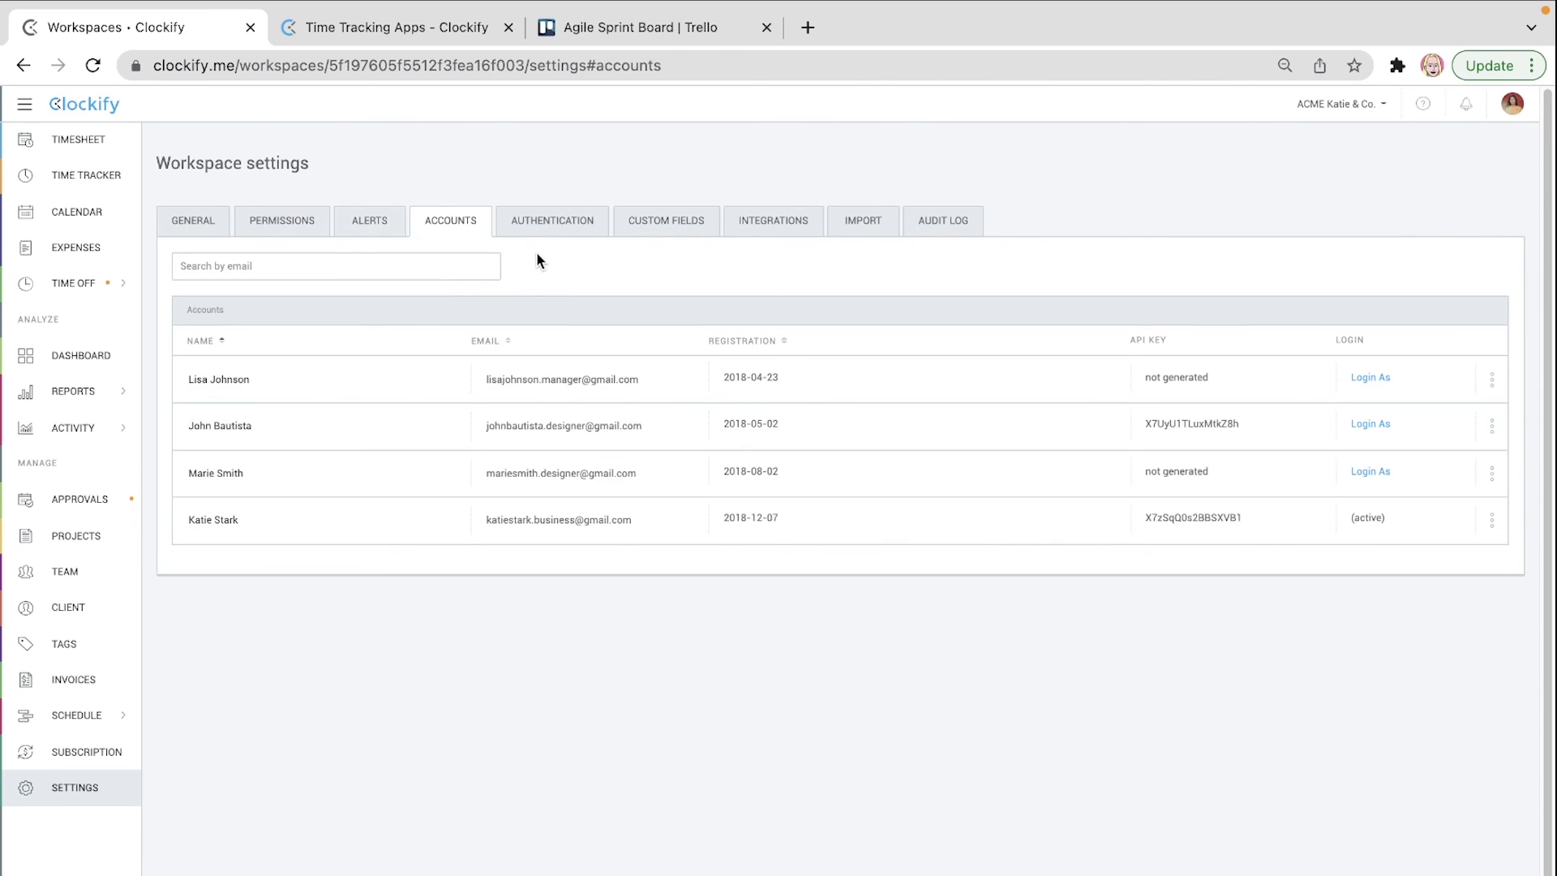
pyautogui.click(552, 234)
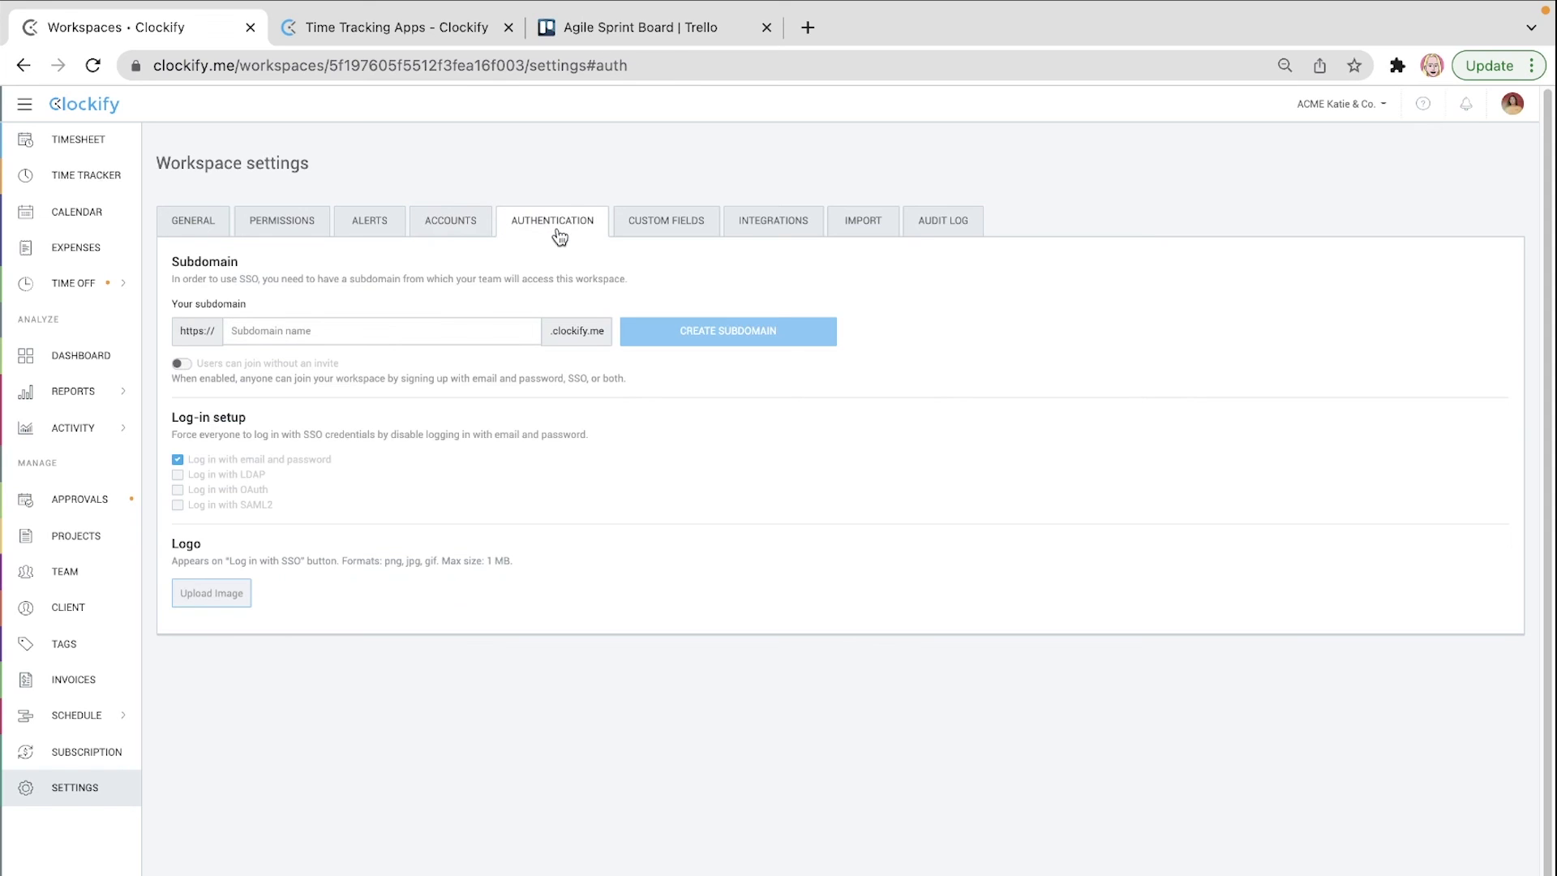
pyautogui.click(693, 233)
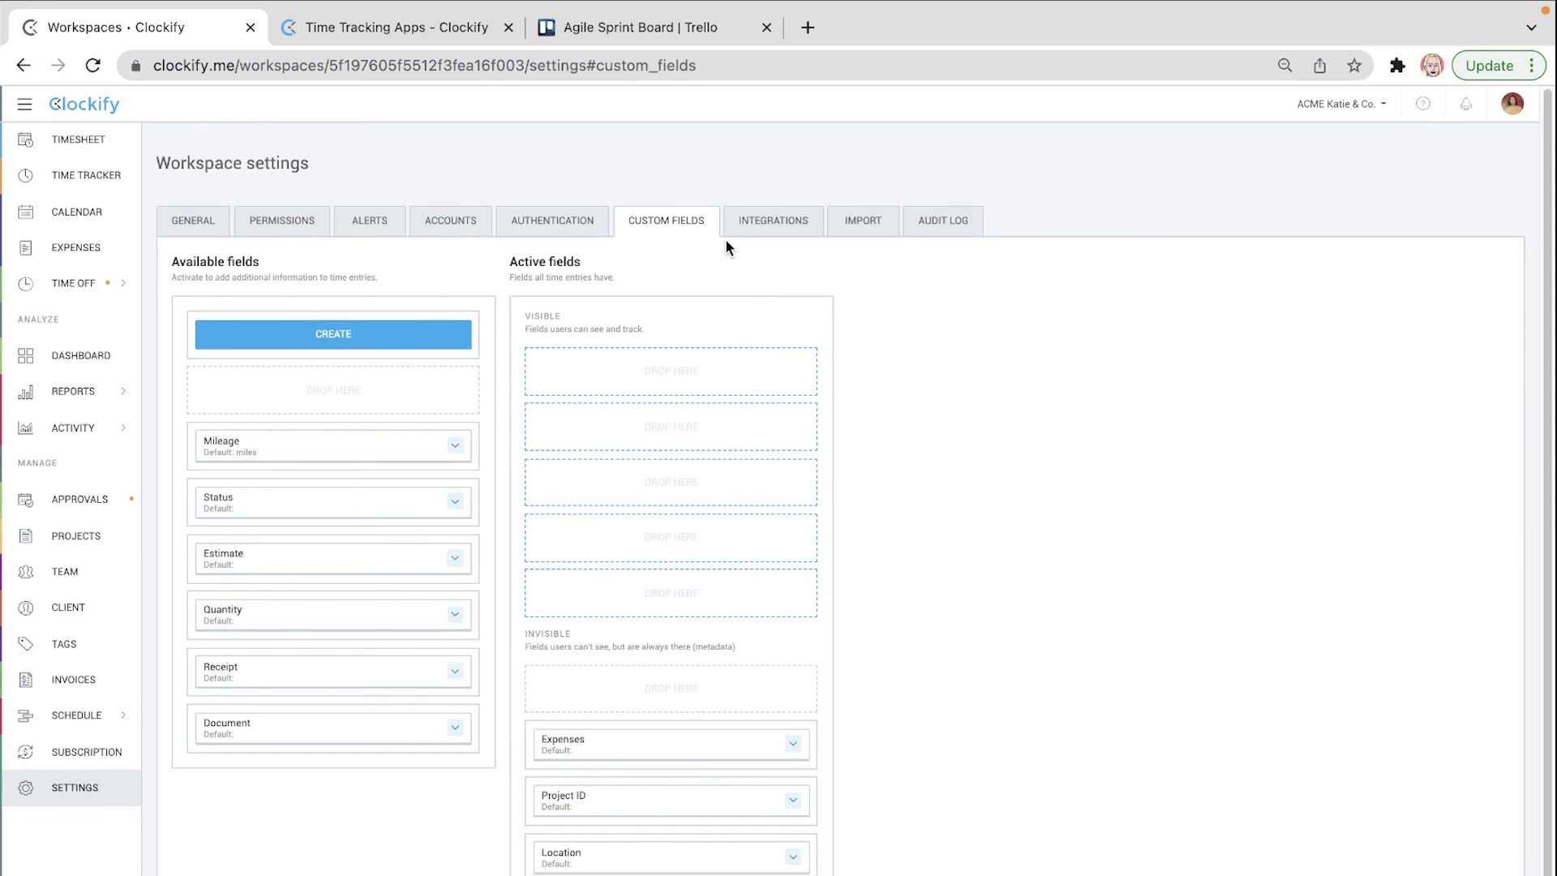
pyautogui.click(803, 233)
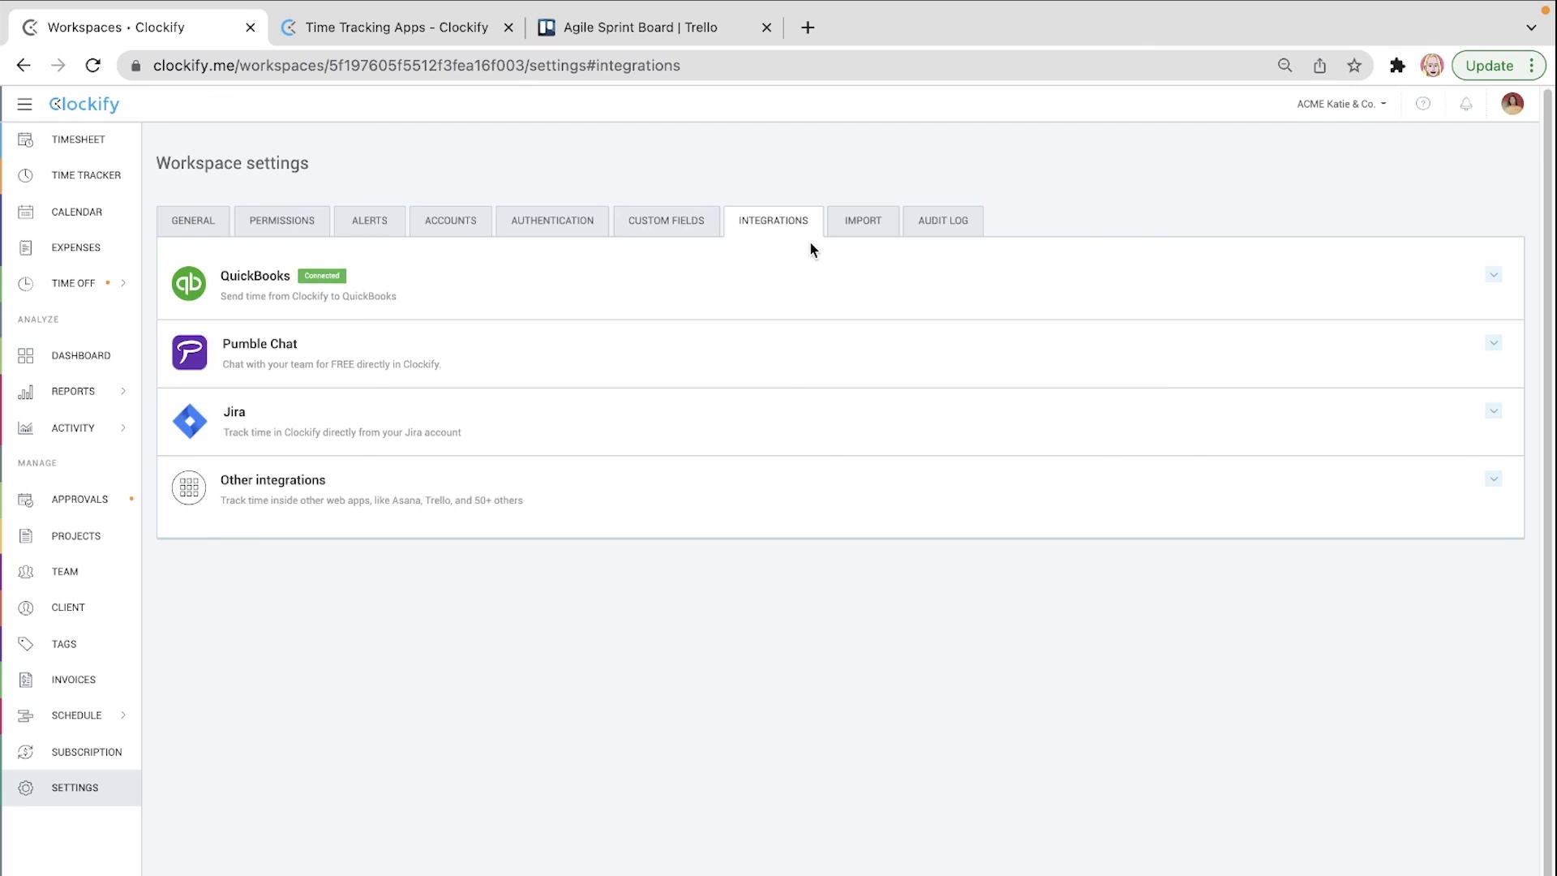
pyautogui.click(875, 234)
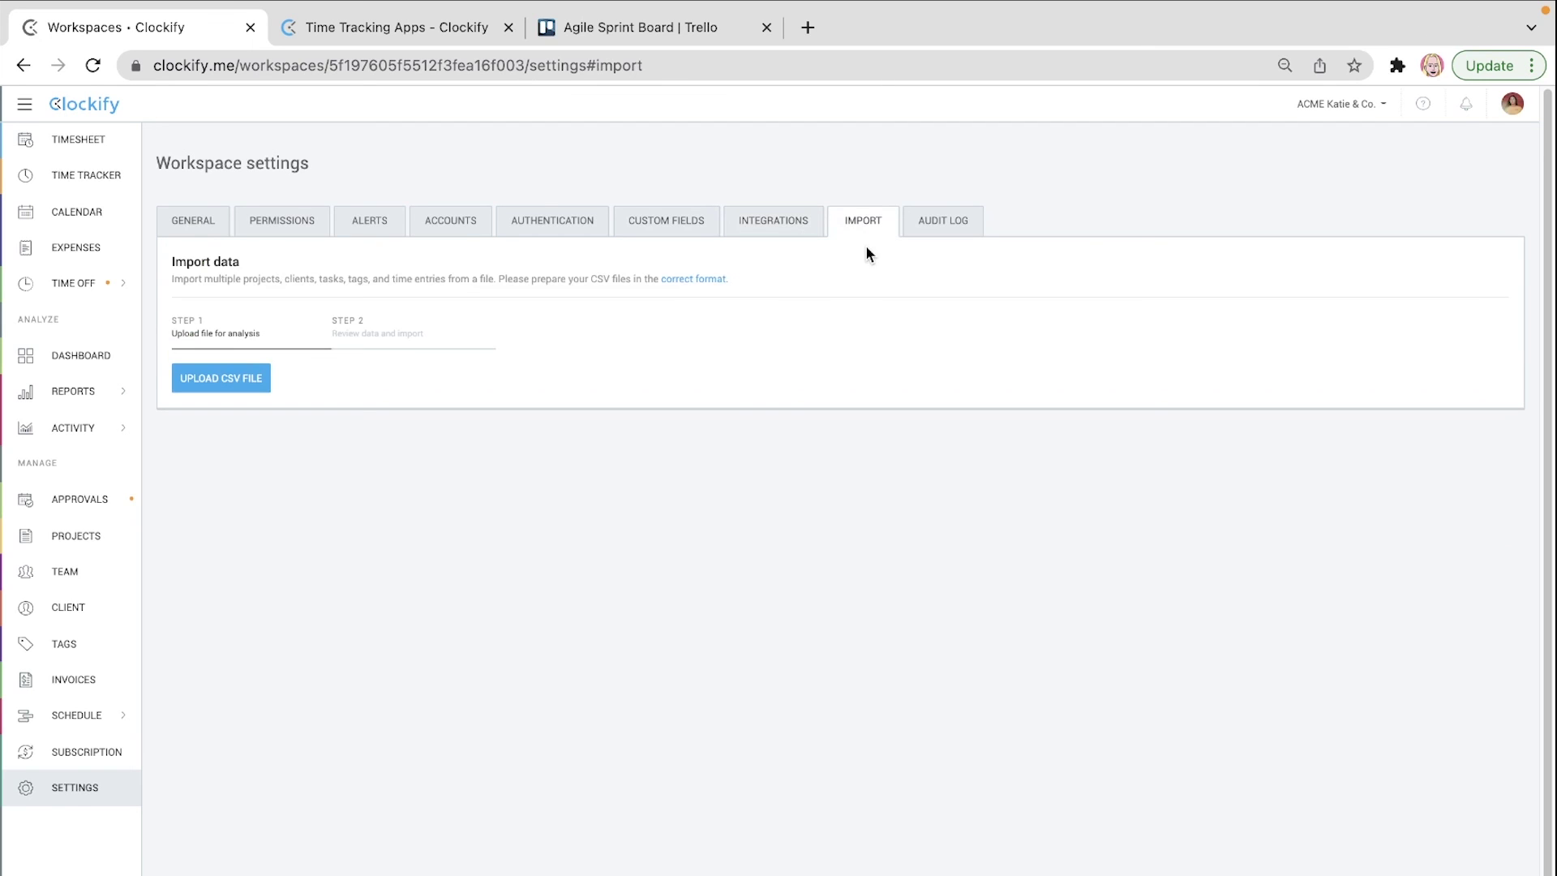
pyautogui.click(945, 235)
# - Turn on the dark theme and browse the name, language and time profile settings
pyautogui.click(1508, 113)
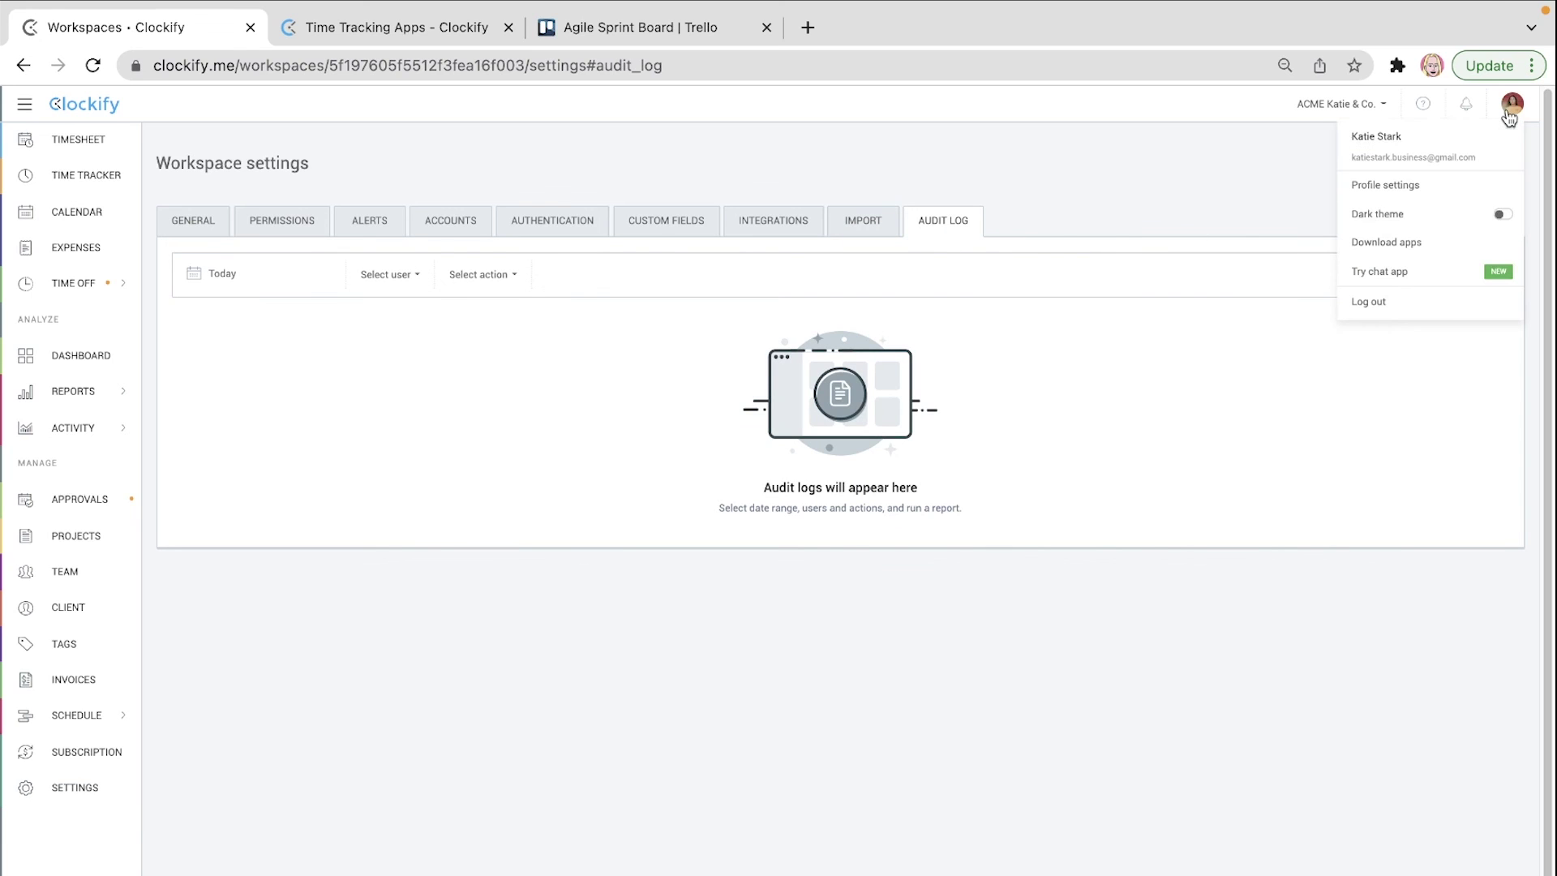
pyautogui.click(1500, 214)
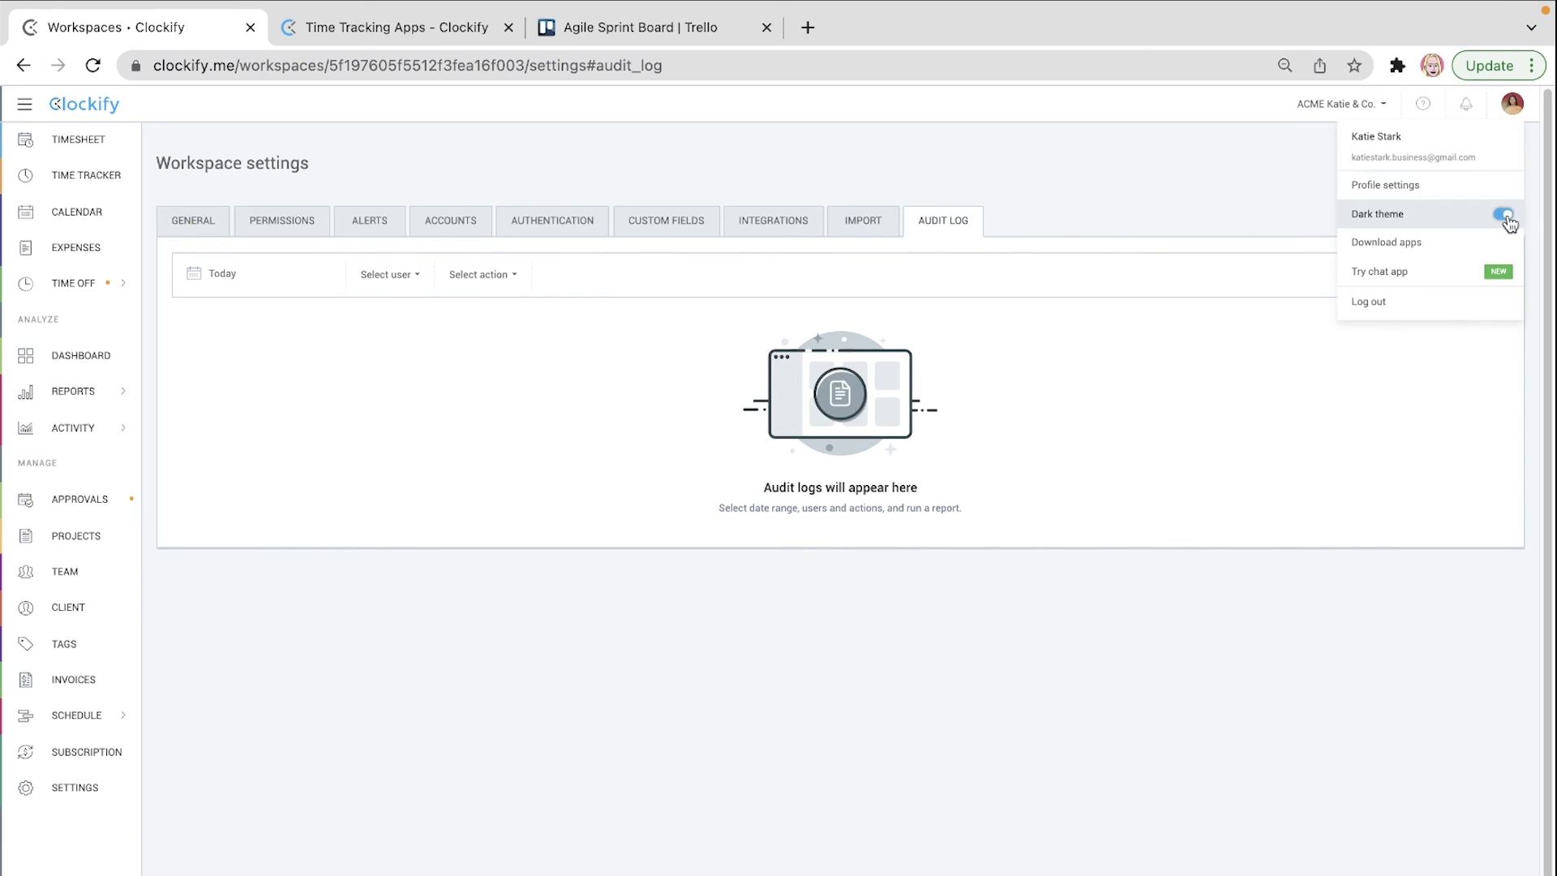
pyautogui.click(1419, 191)
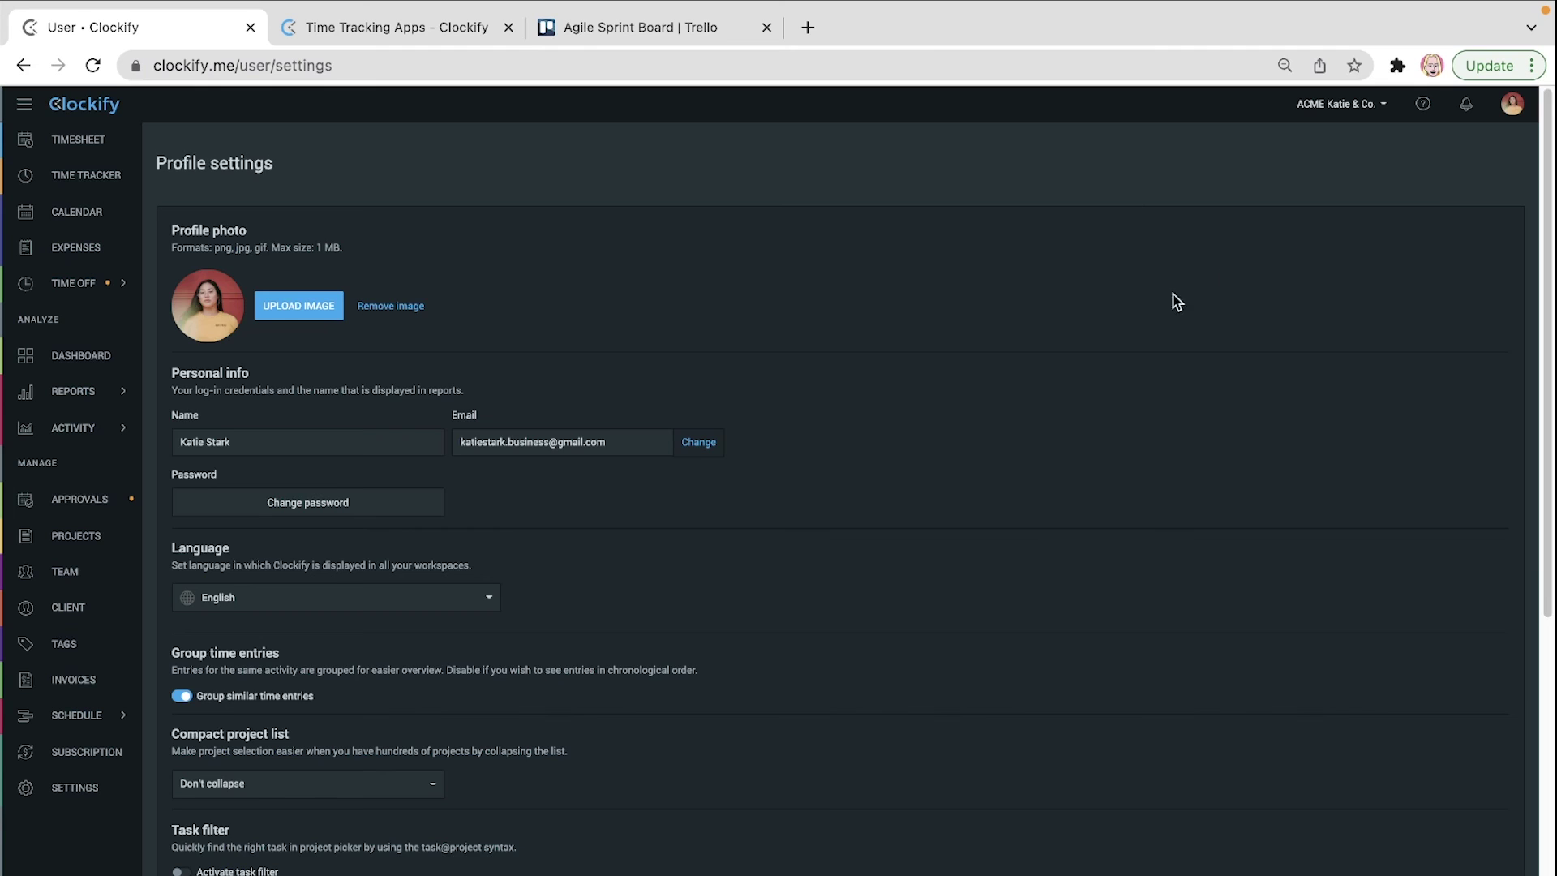
pyautogui.scroll(-4, 1013, 375)
pyautogui.scroll(-4, 973, 430)
pyautogui.scroll(3, 843, 508)
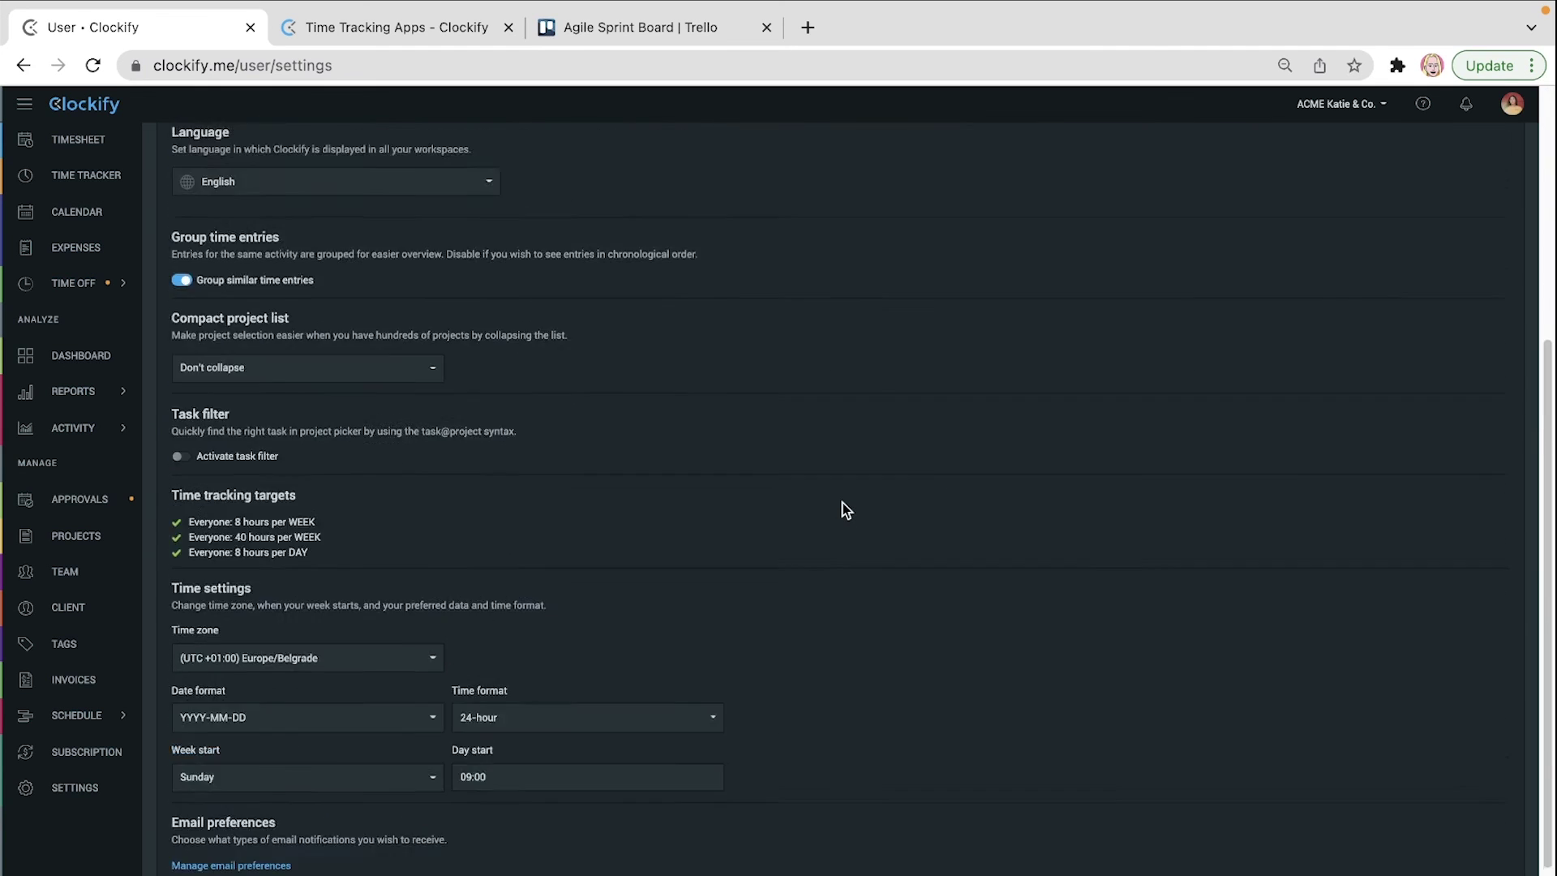
pyautogui.scroll(5, 844, 509)
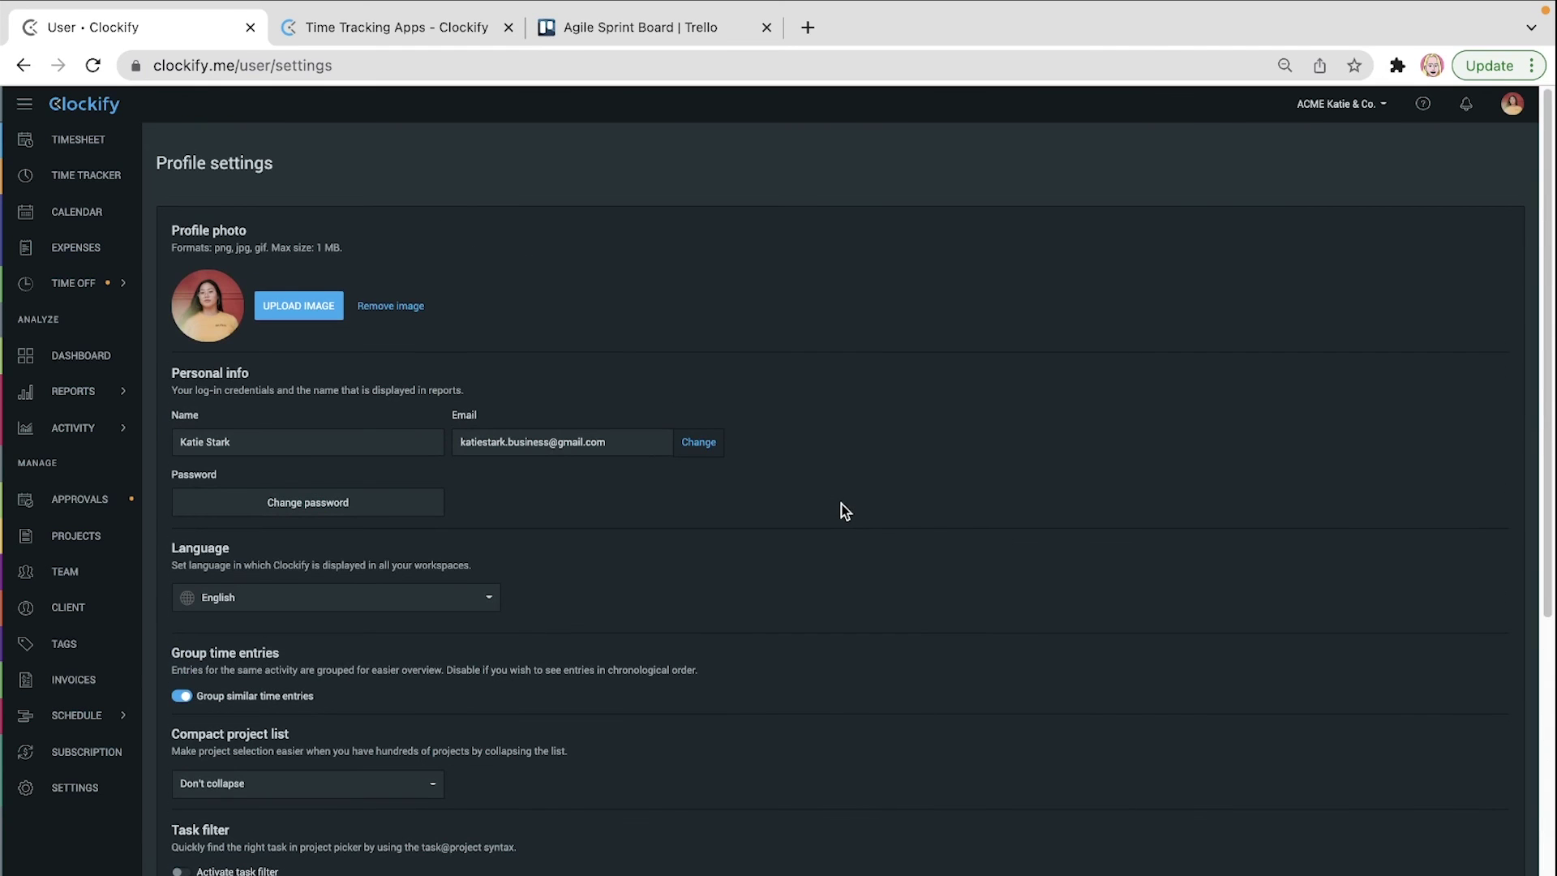